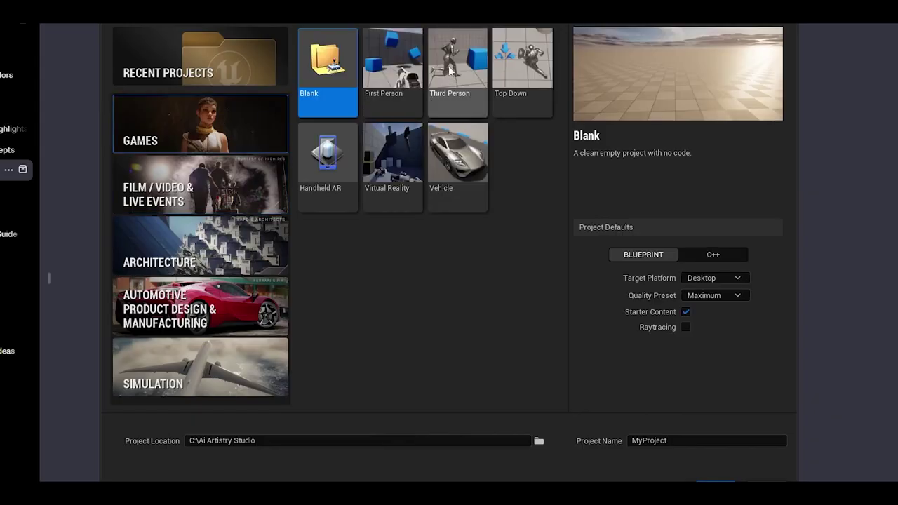
# - Launch Unreal Engine 5.3.2 from the Epic Games Launcher to start a new Third Person project
pyautogui.click(458, 70)
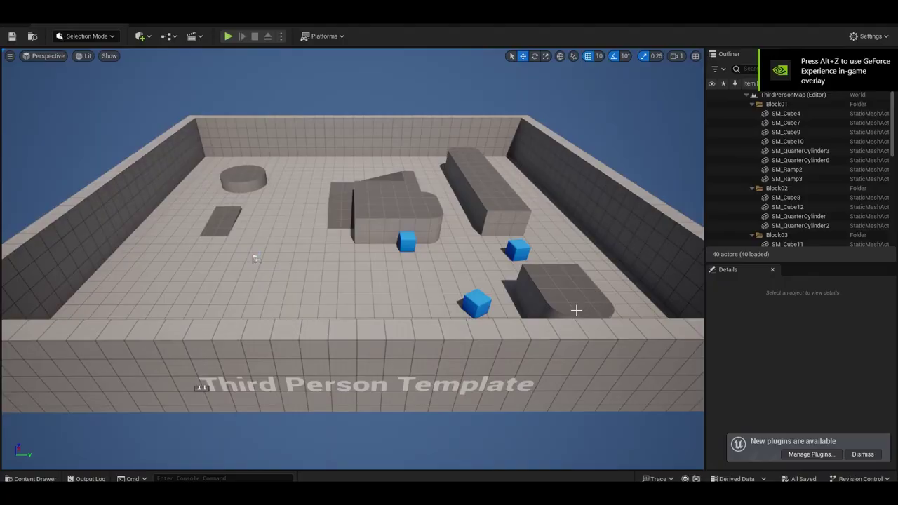
# - Enable both Movie Render Queue plugins and turn on virtual texture support in Project Settings
pyautogui.write('ovie')
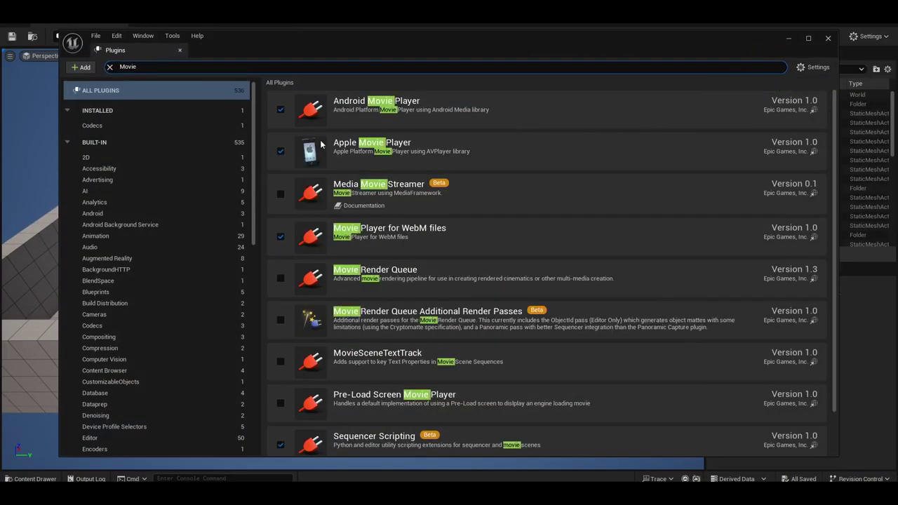
pyautogui.write(' ren')
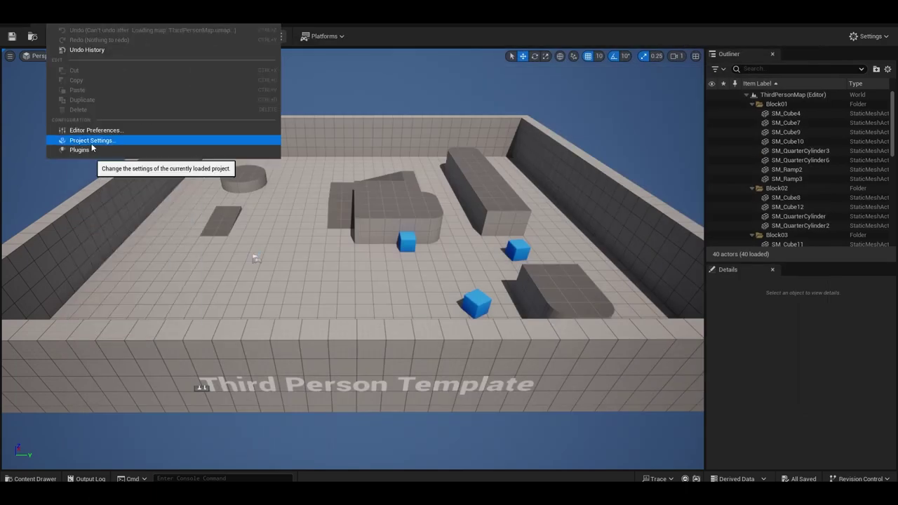
pyautogui.click(94, 147)
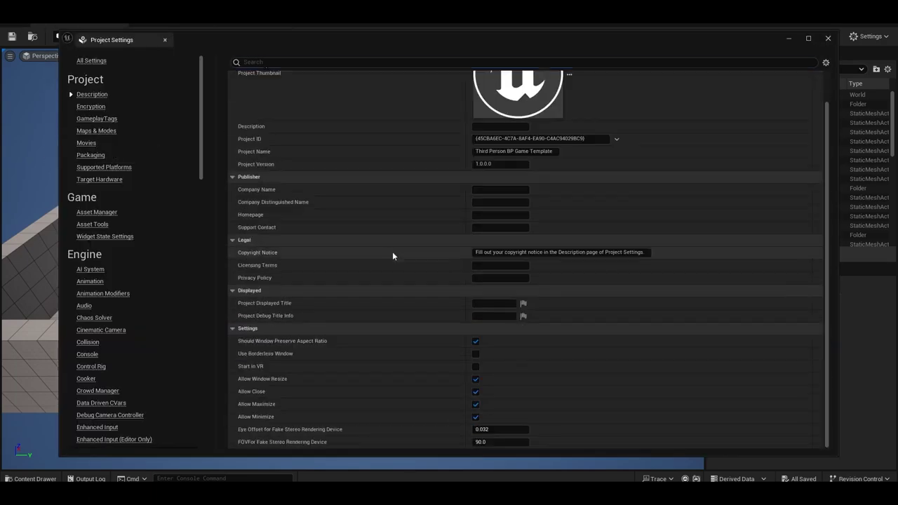
pyautogui.write('Virtua')
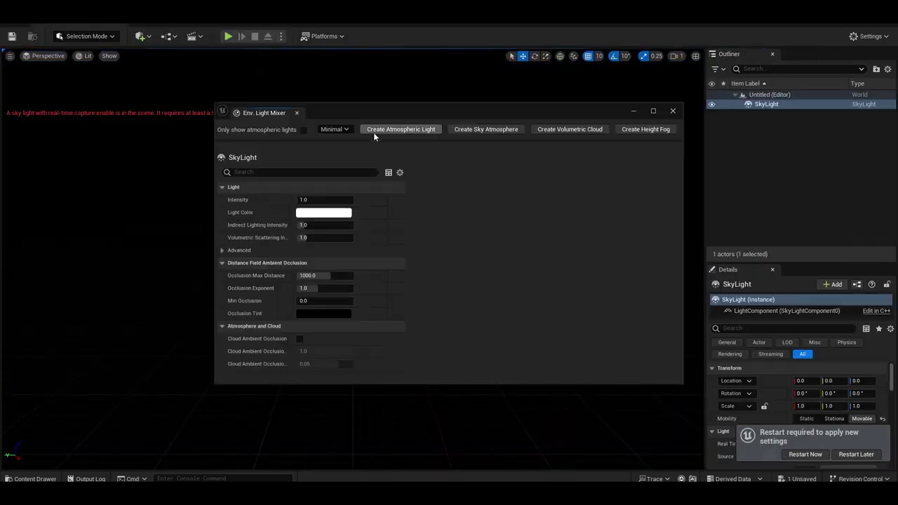
# - Create sky, light, clouds and fog, make Modern_Home_Office the startup map, and browse desk references
pyautogui.click(400, 129)
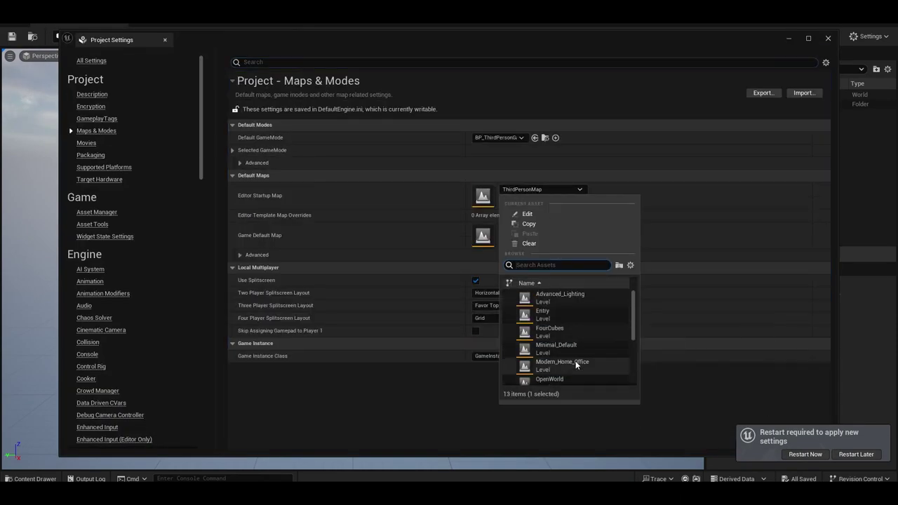
pyautogui.click(575, 360)
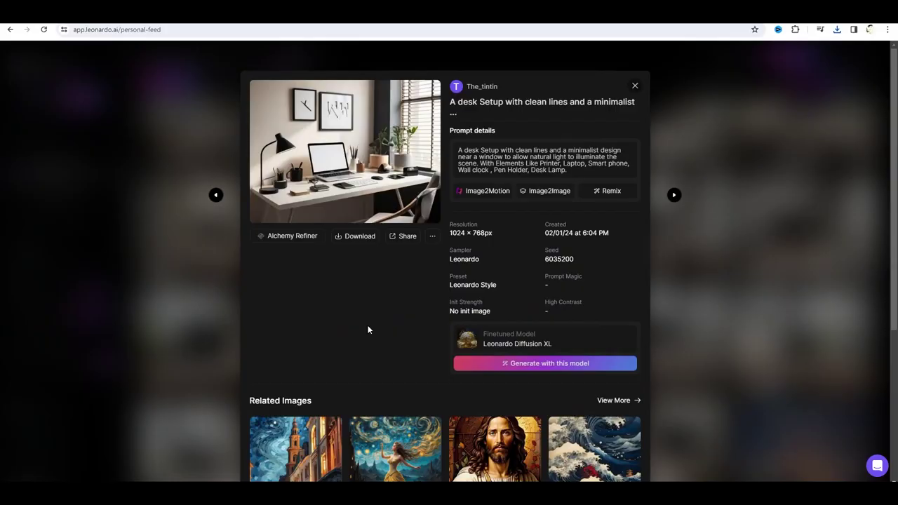
pyautogui.press('Escape')
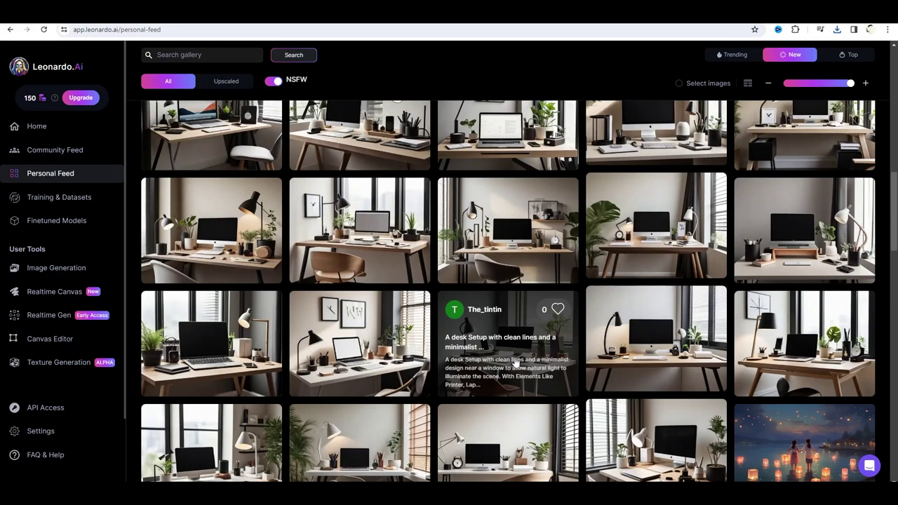
pyautogui.click(497, 175)
pyautogui.press('Escape')
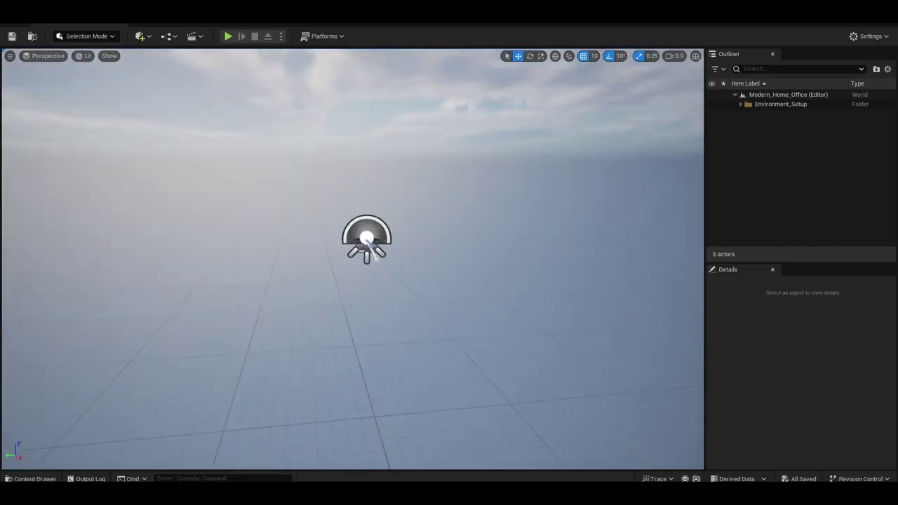
# - Add a plane to the level as the ground and play-test it
pyautogui.click(82, 39)
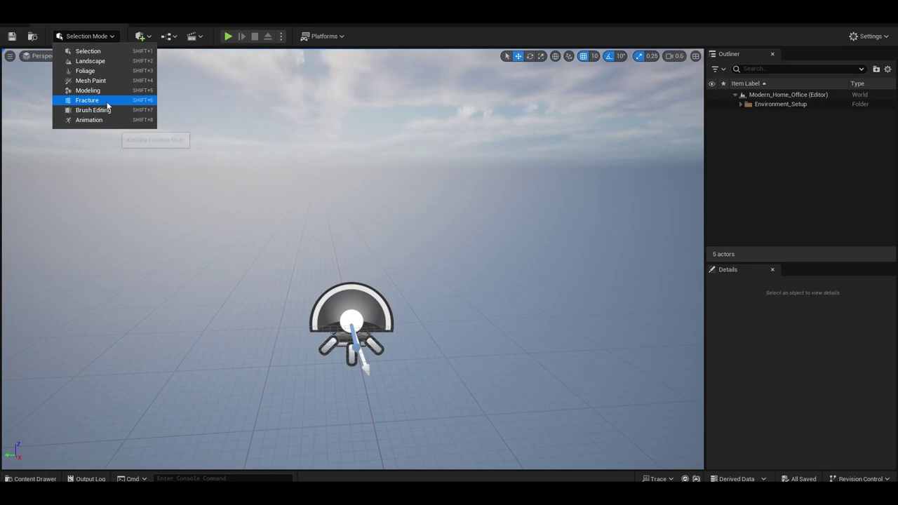
pyautogui.click(141, 39)
pyautogui.moveTo(160, 134)
pyautogui.click(251, 181)
pyautogui.press('f')
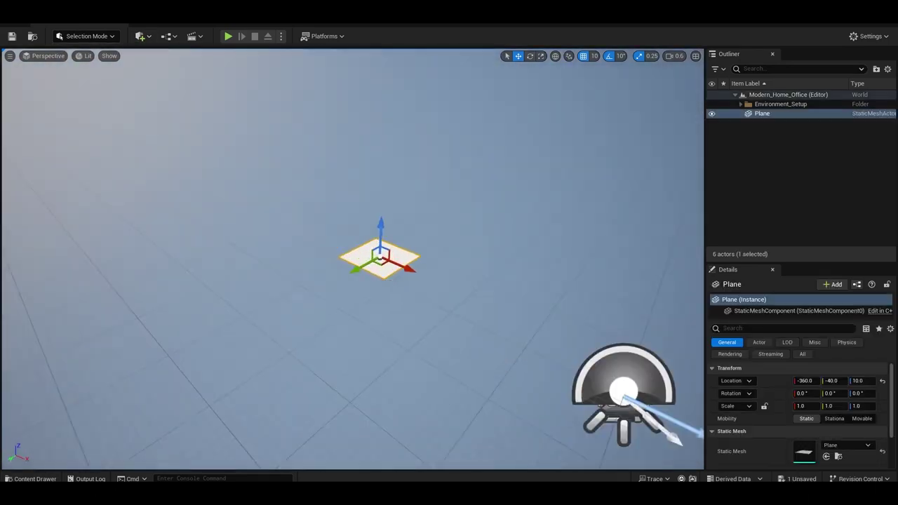
pyautogui.hotkey('alt', 'p')
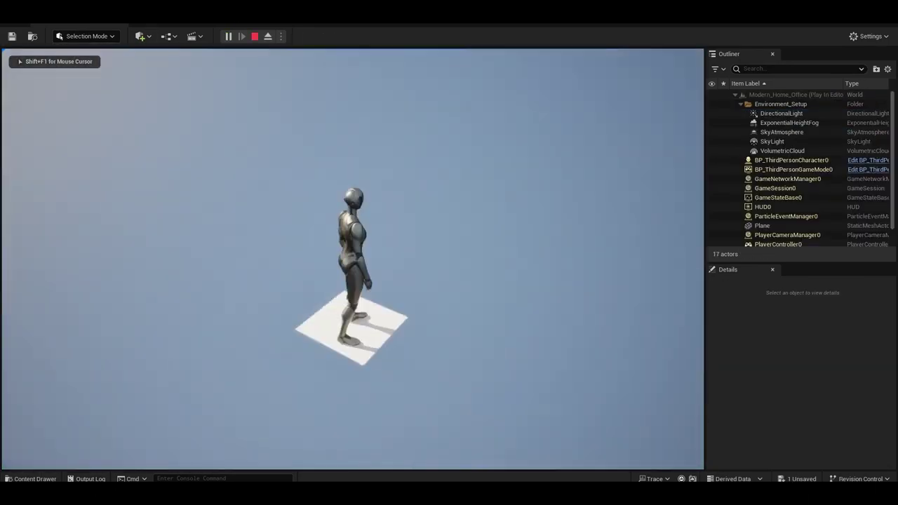
pyautogui.press('Escape')
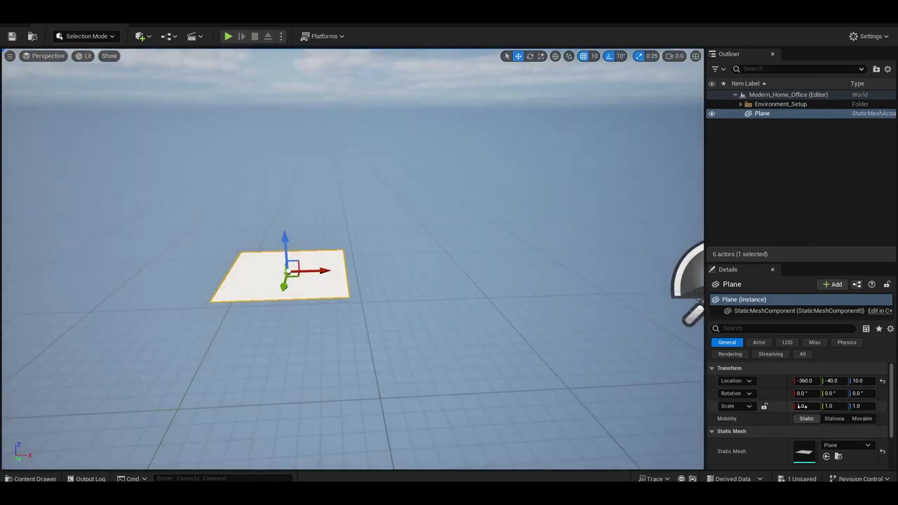
# - Scale the plane to 50 and play-test the enlarged floor
pyautogui.press('Tab')
pyautogui.write('50')
pyautogui.press('Return')
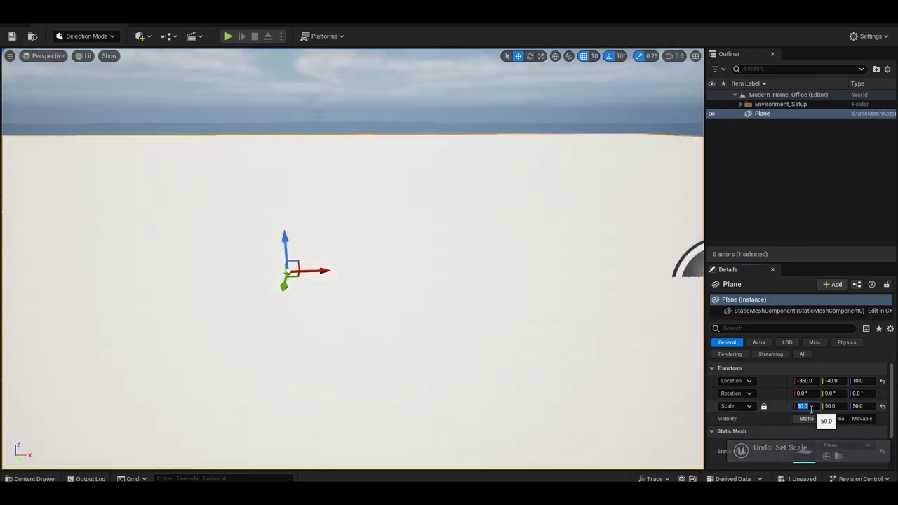
pyautogui.hotkey('alt', 'p')
pyautogui.click(140, 205)
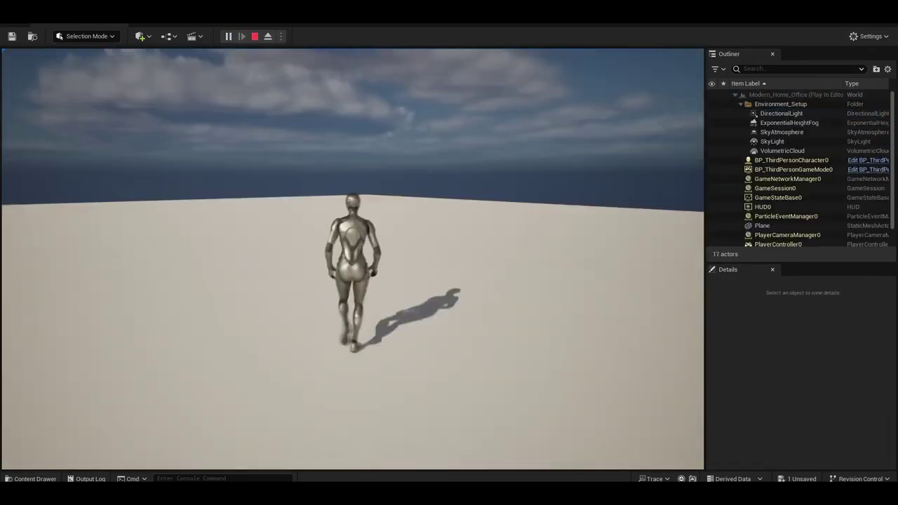
pyautogui.press('space')
pyautogui.press('Escape')
# - Rename the plane to Floor in the Outliner
pyautogui.press('f')
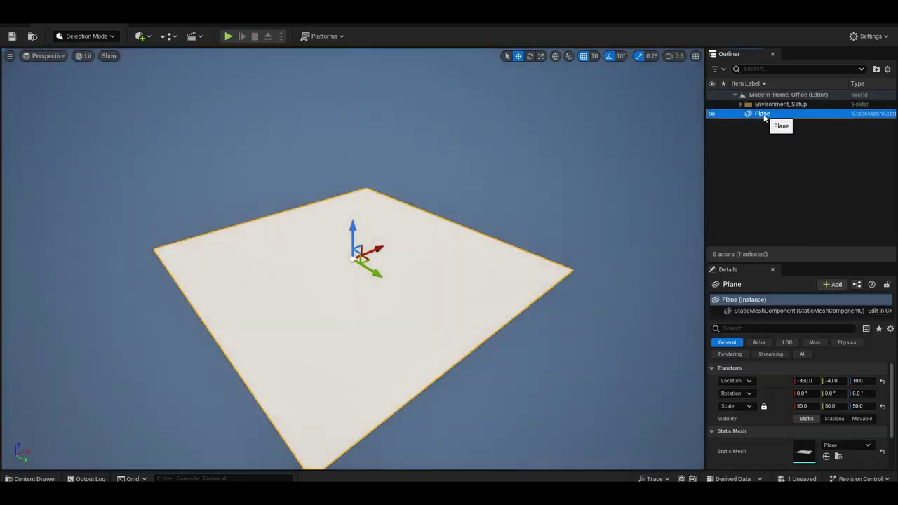
pyautogui.doubleClick(762, 113)
pyautogui.write('Floor')
pyautogui.press('Return')
# - Open a Content Browser and place a Wall_400x400 mesh into the level
pyautogui.hotkey('ctrl', 'space')
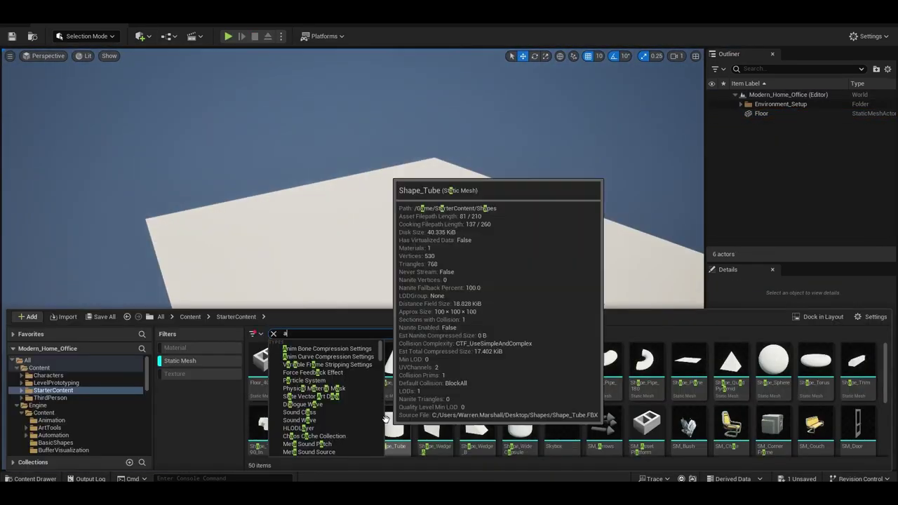
pyautogui.hotkey('ctrl', 'space')
pyautogui.moveTo(338, 480); pyautogui.dragTo(461, 284)
pyautogui.scroll(-5, 449, 365)
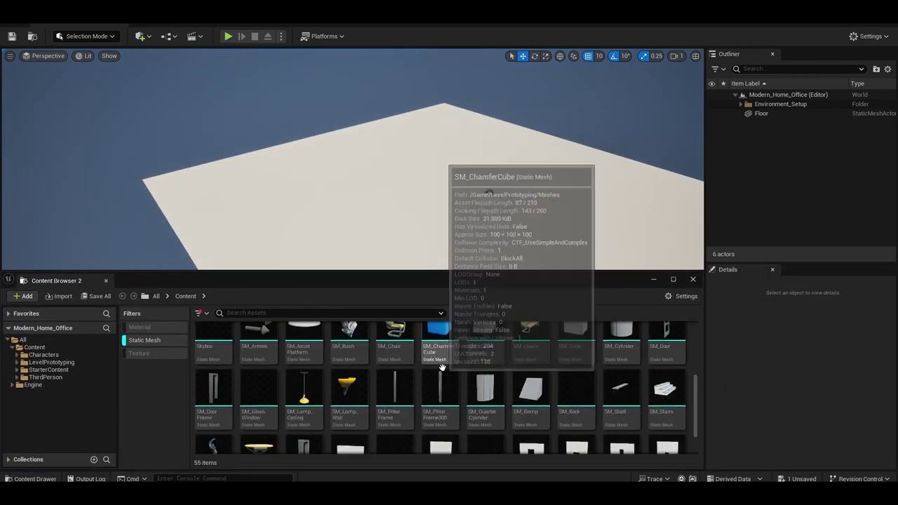
pyautogui.moveTo(439, 414); pyautogui.dragTo(218, 204)
pyautogui.moveTo(217, 204); pyautogui.dragTo(217, 204, button='right')
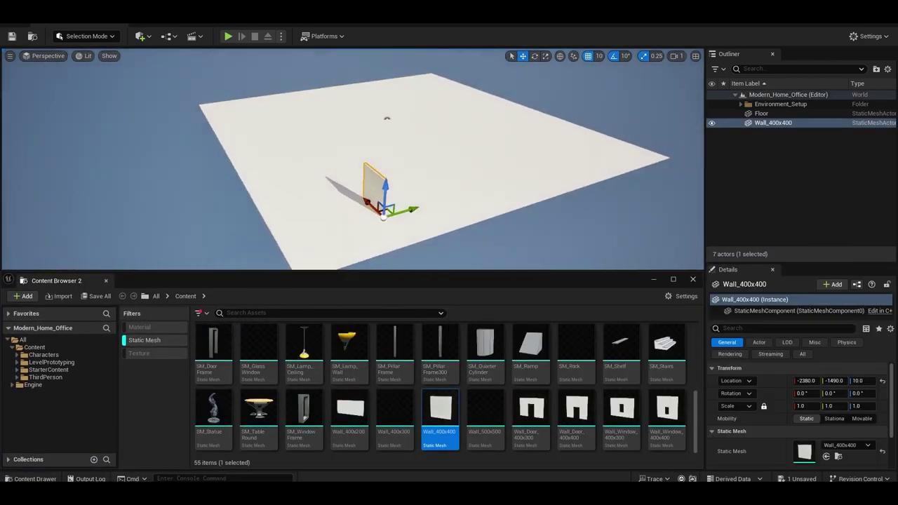
# - Slide the wall to the floor's edge along X and stretch it to X scale 12.5
pyautogui.click(803, 406)
pyautogui.write('1')
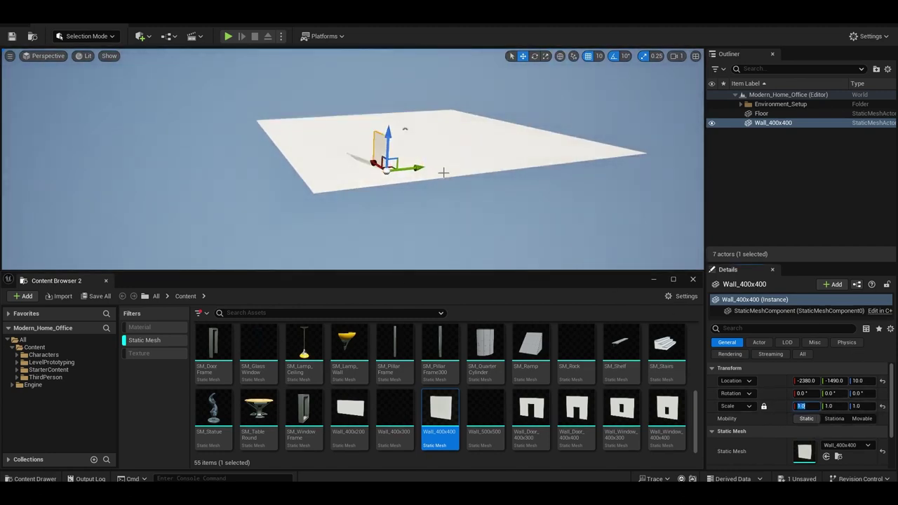
pyautogui.moveTo(443, 171); pyautogui.dragTo(393, 176, button='right')
pyautogui.scroll(5, 646, 116)
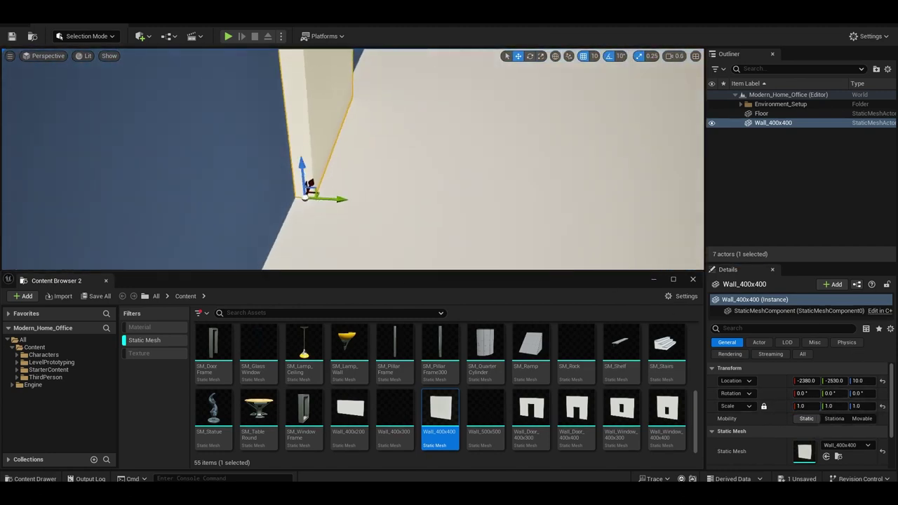
pyautogui.moveTo(382, 198); pyautogui.dragTo(370, 185)
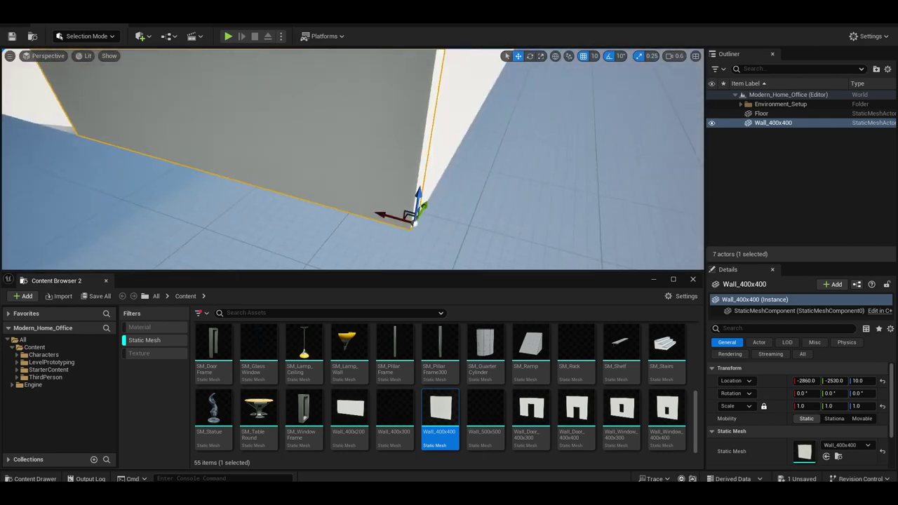
pyautogui.moveTo(392, 175); pyautogui.dragTo(553, 267, button='right')
pyautogui.moveTo(799, 406); pyautogui.dragTo(626, 360)
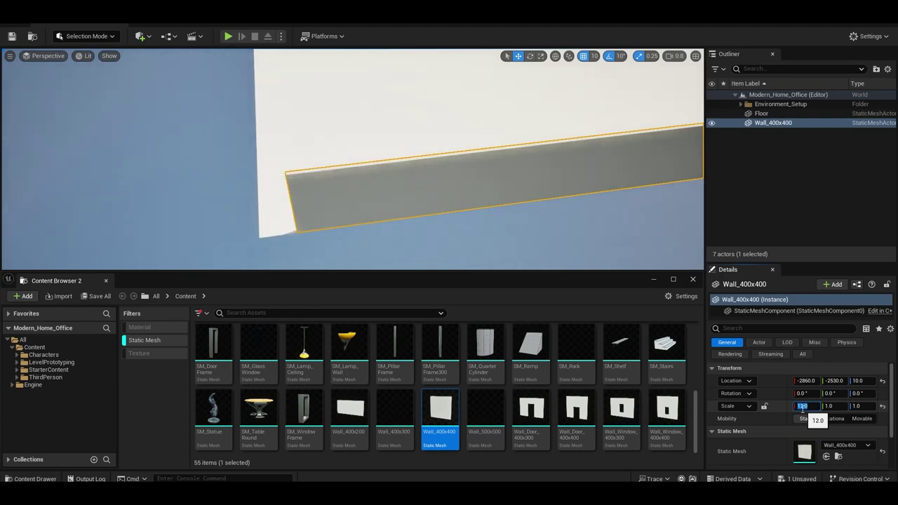
pyautogui.moveTo(501, 141)
pyautogui.mouseDown(button='right')
pyautogui.moveTo(542, 239)
pyautogui.moveTo(276, 75)
pyautogui.mouseUp(button='right')
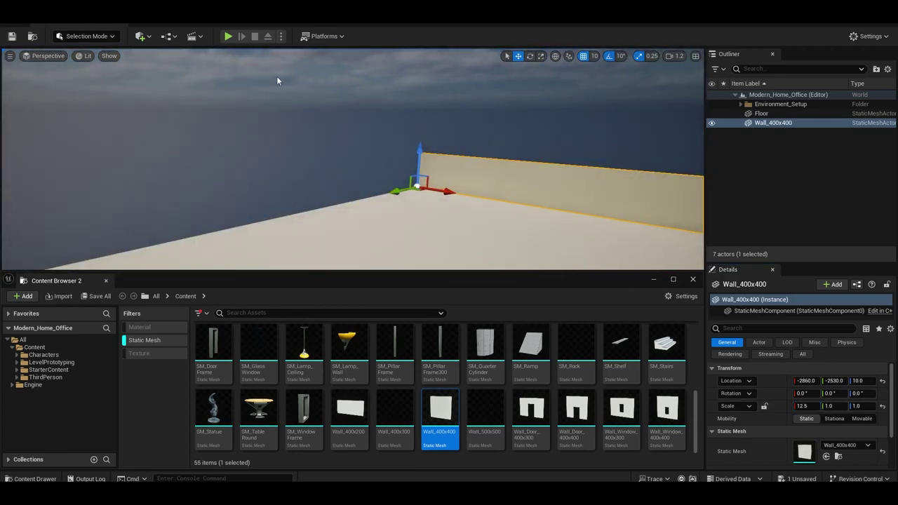
# - Play-test the level, walking the character toward the new wall
pyautogui.click(228, 35)
pyautogui.press('w')
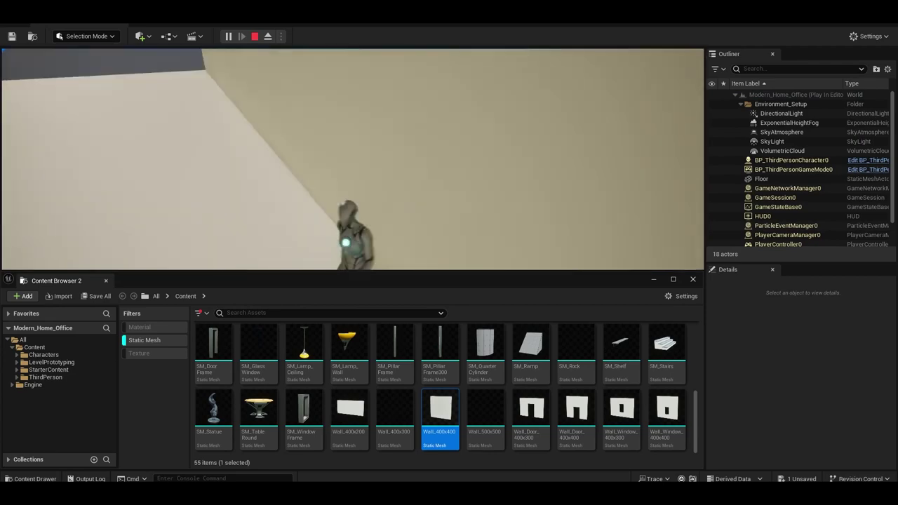
pyautogui.press('Escape')
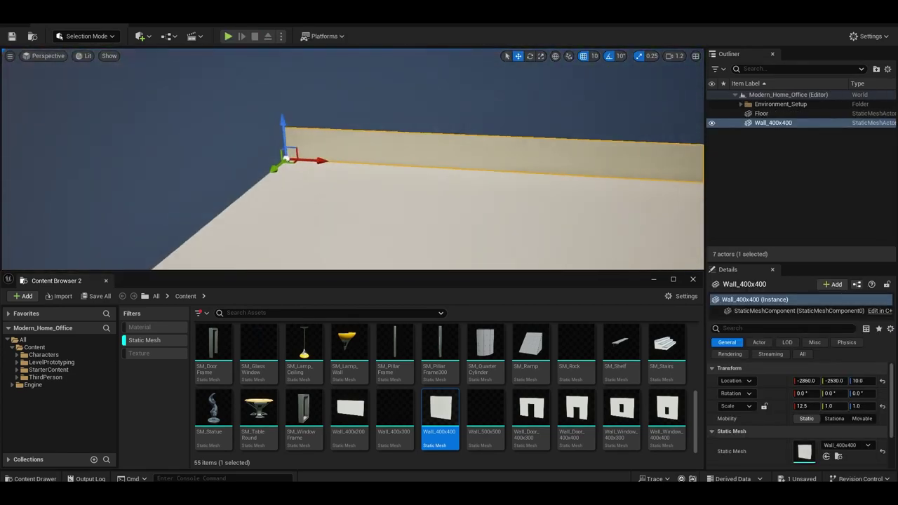
# - Rotate the copied wall 90° and set its pivot offset at the corner
pyautogui.moveTo(307, 175); pyautogui.dragTo(365, 162)
pyautogui.moveTo(365, 162); pyautogui.dragTo(470, 101, button='right')
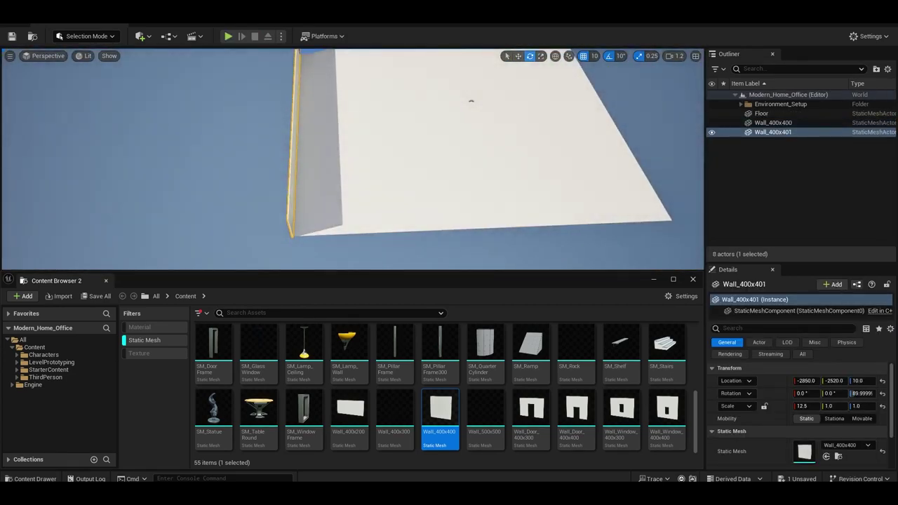
pyautogui.moveTo(315, 150)
pyautogui.mouseDown(button='right')
pyautogui.moveTo(282, 156)
pyautogui.moveTo(221, 226)
pyautogui.mouseUp(button='right')
pyautogui.rightClick(282, 156)
pyautogui.click(485, 360)
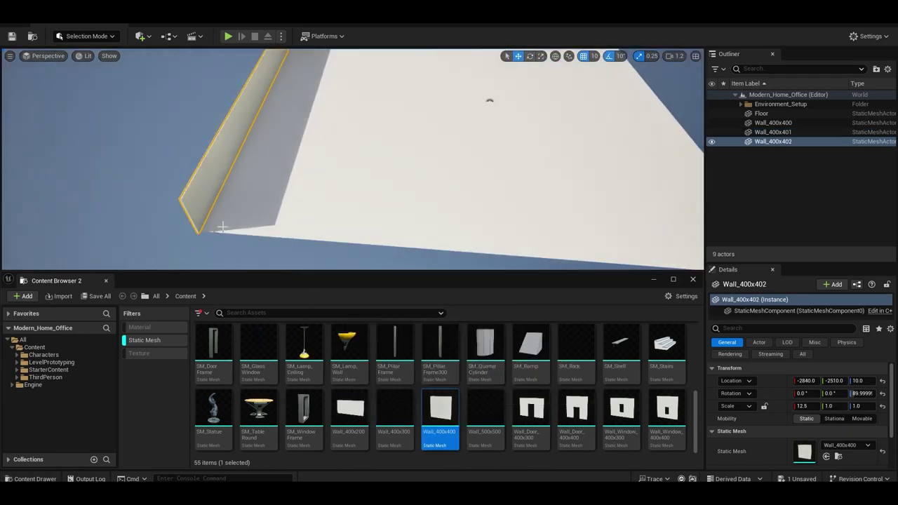
# - Position the side wall along the floor's far edge, nudging it 20 units along X
pyautogui.moveTo(480, 187); pyautogui.dragTo(445, 208, button='right')
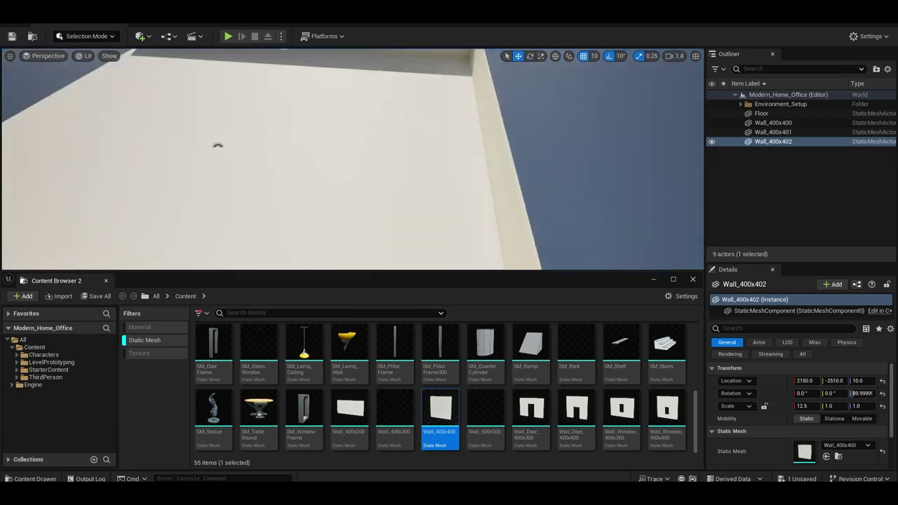
pyautogui.moveTo(445, 209); pyautogui.dragTo(436, 211)
pyautogui.moveTo(449, 228)
pyautogui.mouseDown(button='right')
pyautogui.moveTo(393, 210)
pyautogui.moveTo(396, 120)
pyautogui.mouseUp(button='right')
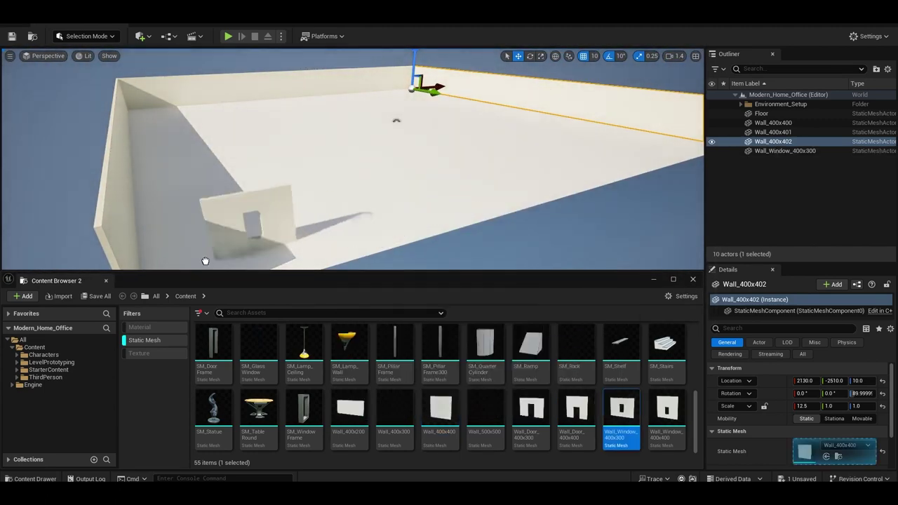
# - Place a Wall_Window_400x300 in the level and slide it along X, undoing a stray duplicate
pyautogui.moveTo(626, 439); pyautogui.dragTo(206, 256)
pyautogui.moveTo(206, 257); pyautogui.dragTo(265, 196, button='right')
pyautogui.moveTo(265, 196); pyautogui.dragTo(206, 198)
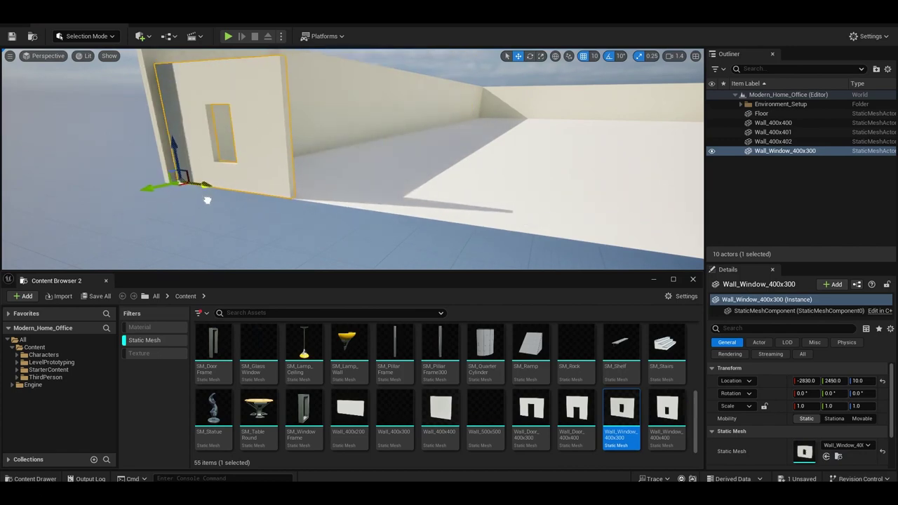
pyautogui.moveTo(206, 198); pyautogui.dragTo(294, 210, button='right')
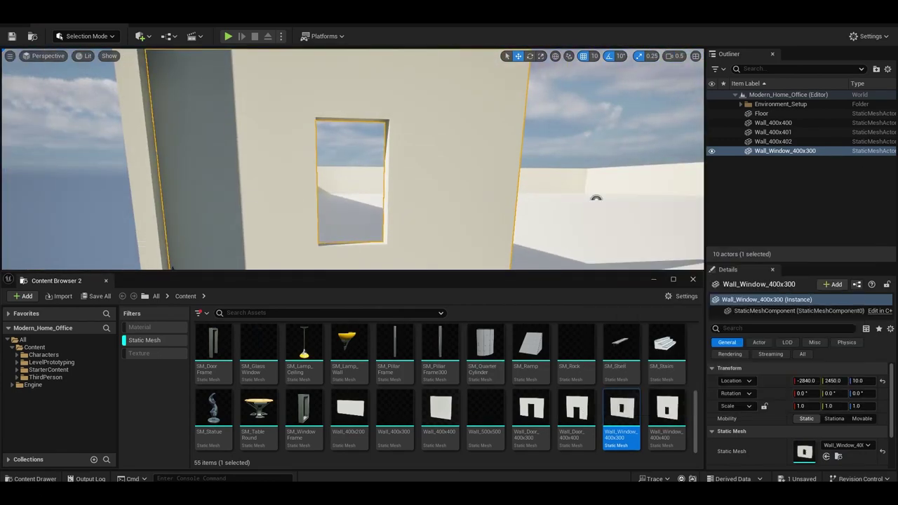
pyautogui.moveTo(254, 248); pyautogui.dragTo(255, 249, button='right')
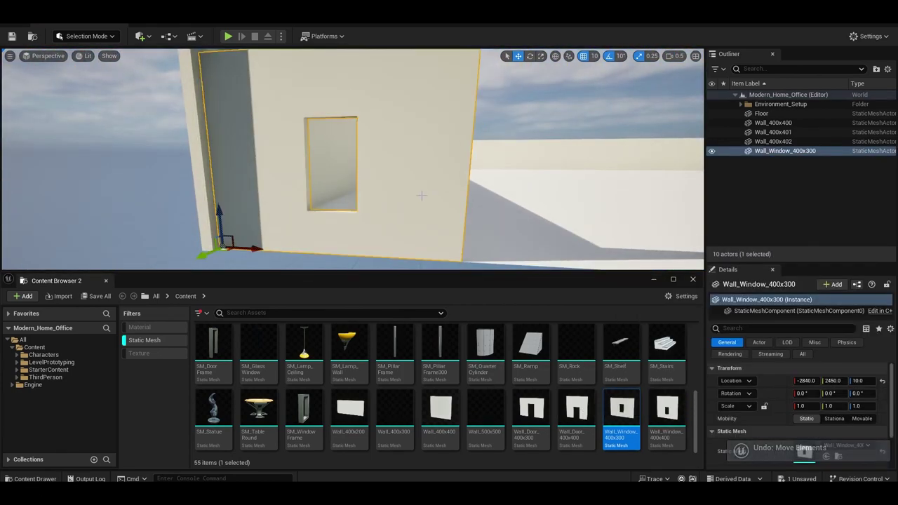
pyautogui.hotkey('ctrl', 'd')
pyautogui.moveTo(421, 196); pyautogui.dragTo(244, 265, button='right')
pyautogui.hotkey('ctrl', 'z')
# - Stretch the window wall to 4.0 × 1.315, align it at the room's far end, and play-test
pyautogui.press('e')
pyautogui.moveTo(323, 225); pyautogui.dragTo(393, 231)
pyautogui.moveTo(297, 231); pyautogui.dragTo(297, 231, button='right')
pyautogui.press('w')
pyautogui.moveTo(314, 235); pyautogui.dragTo(309, 236)
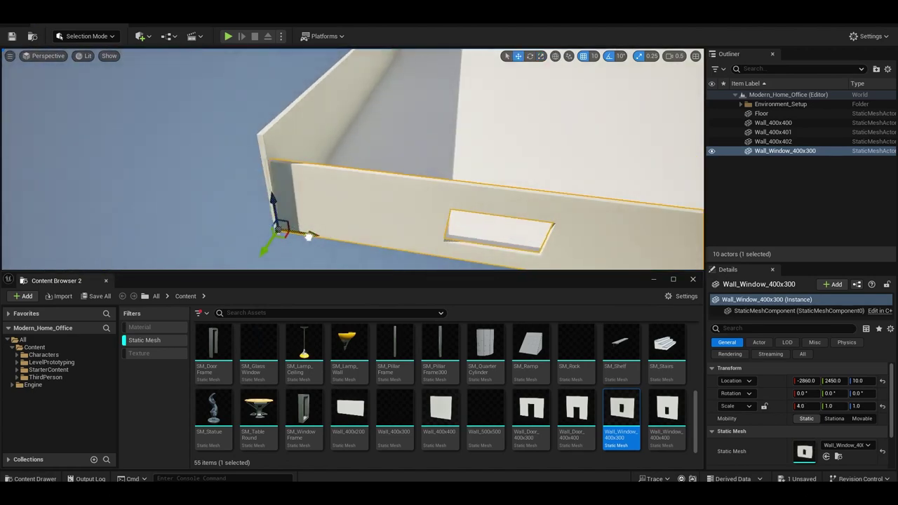
pyautogui.moveTo(198, 237); pyautogui.dragTo(188, 237)
pyautogui.moveTo(198, 237); pyautogui.dragTo(198, 237, button='right')
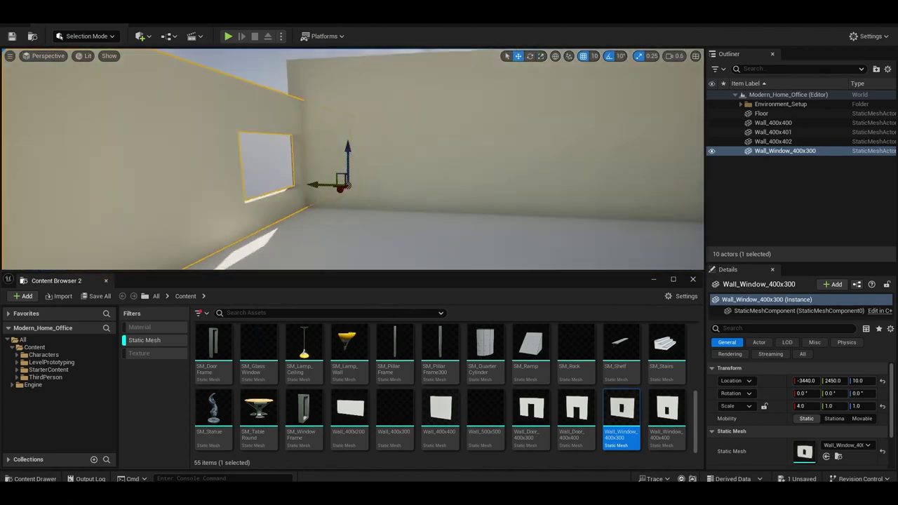
pyautogui.click(228, 35)
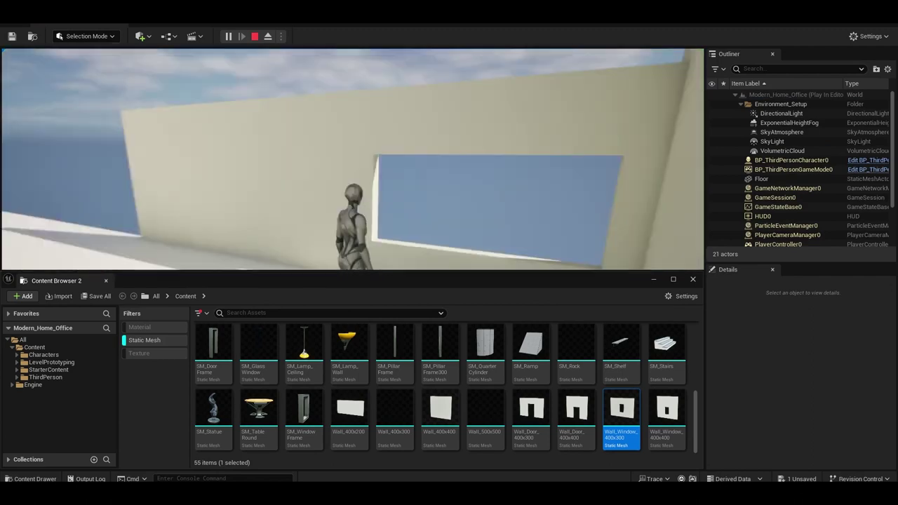
pyautogui.press('Escape')
# - Shrink the Floor to a uniform scale of 10 and move the window wall to meet it
pyautogui.moveTo(421, 184); pyautogui.dragTo(421, 184, button='right')
pyautogui.press('e')
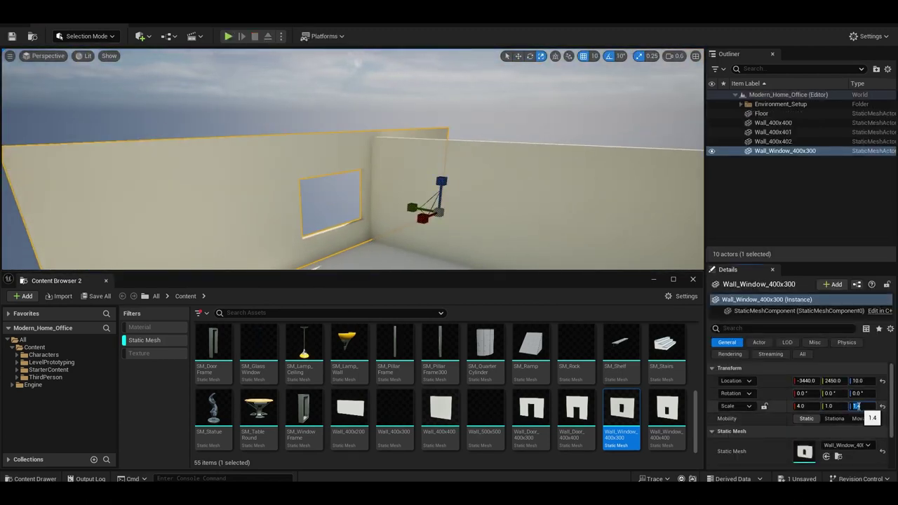
pyautogui.write('1.315')
pyautogui.moveTo(421, 176); pyautogui.dragTo(421, 176, button='right')
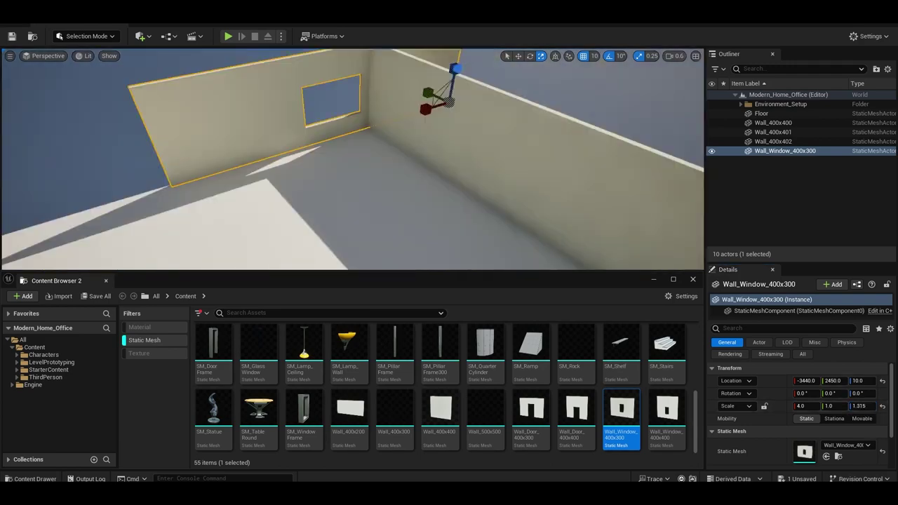
pyautogui.click(761, 113)
pyautogui.click(803, 406)
pyautogui.write('10')
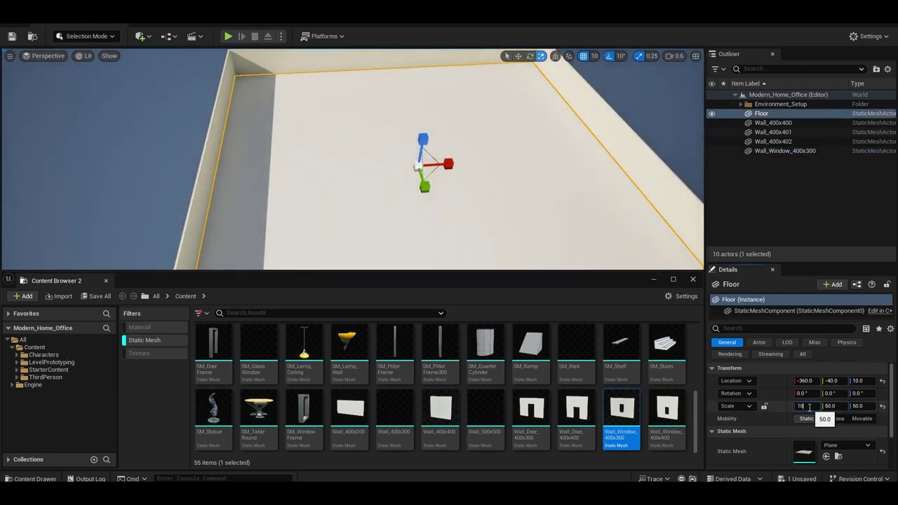
pyautogui.press('Return')
pyautogui.write('10')
pyautogui.press('Return')
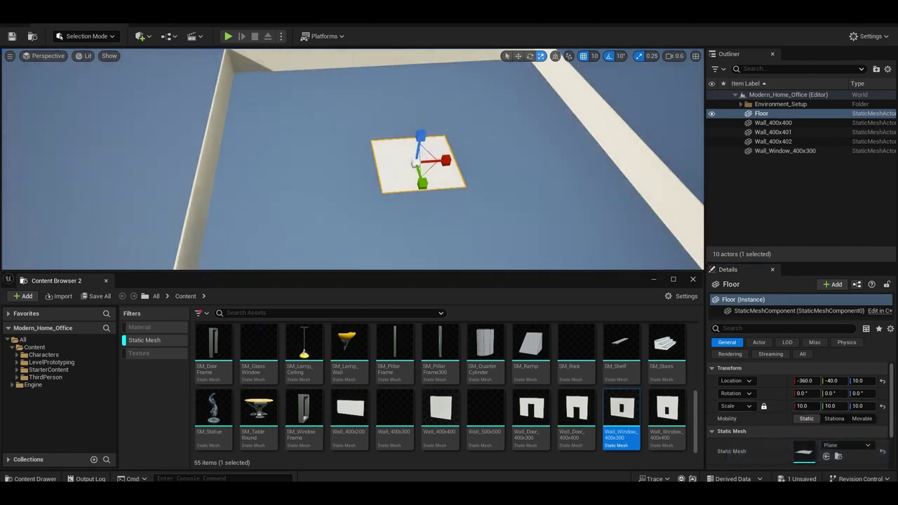
pyautogui.moveTo(302, 229); pyautogui.dragTo(302, 230, button='right')
pyautogui.moveTo(335, 111)
pyautogui.mouseDown(button='right')
pyautogui.moveTo(306, 146)
pyautogui.moveTo(471, 157)
pyautogui.mouseUp(button='right')
# - Shorten the side walls to X scale 2.5 and reposition them to close the corners
pyautogui.click(471, 157)
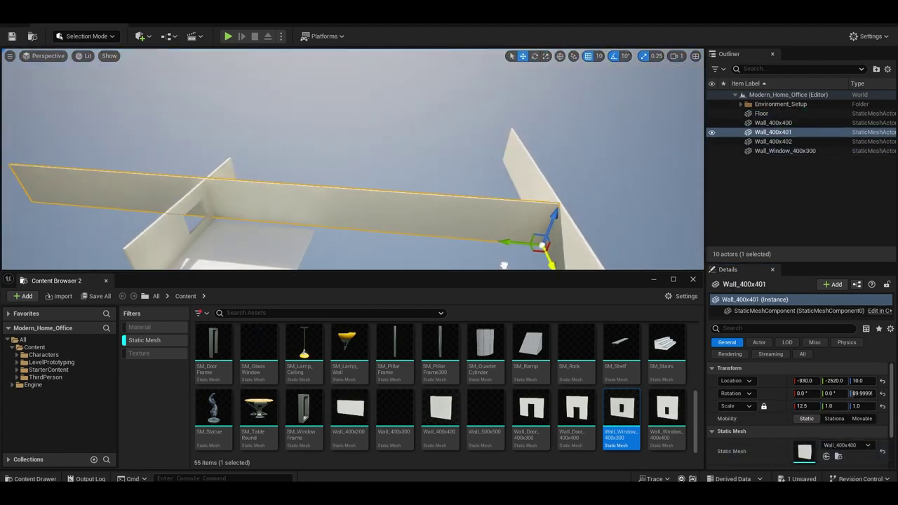
pyautogui.moveTo(294, 249); pyautogui.dragTo(202, 254, button='right')
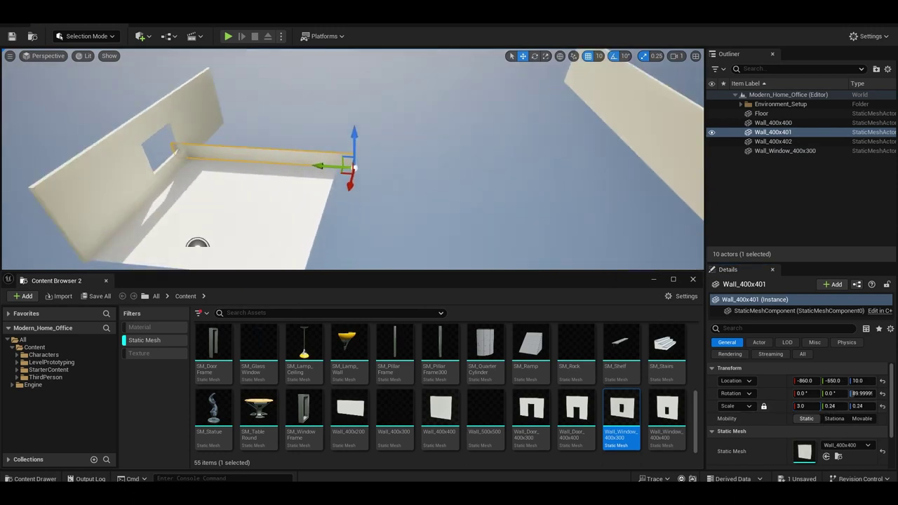
pyautogui.press('Escape')
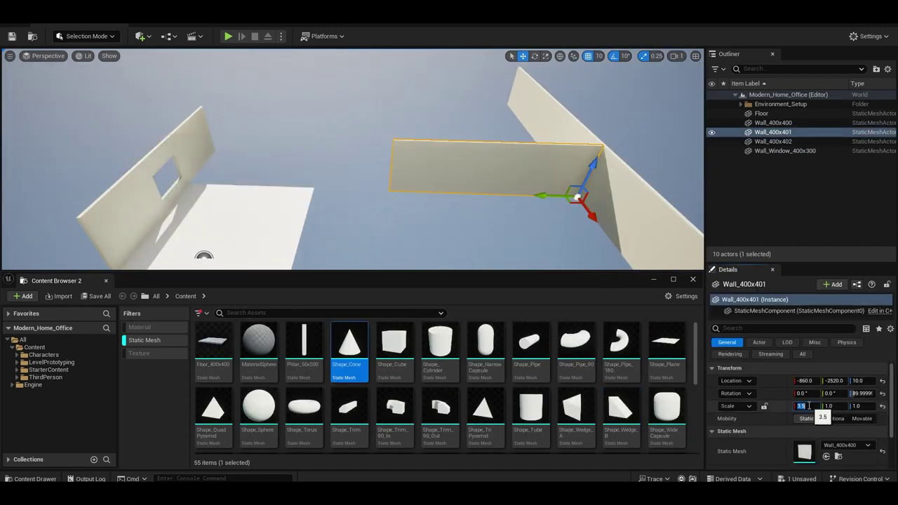
pyautogui.keyDown('shift'); pyautogui.moveTo(293, 202); pyautogui.dragTo(378, 168); pyautogui.keyUp('shift')
pyautogui.moveTo(425, 165); pyautogui.dragTo(365, 176, button='right')
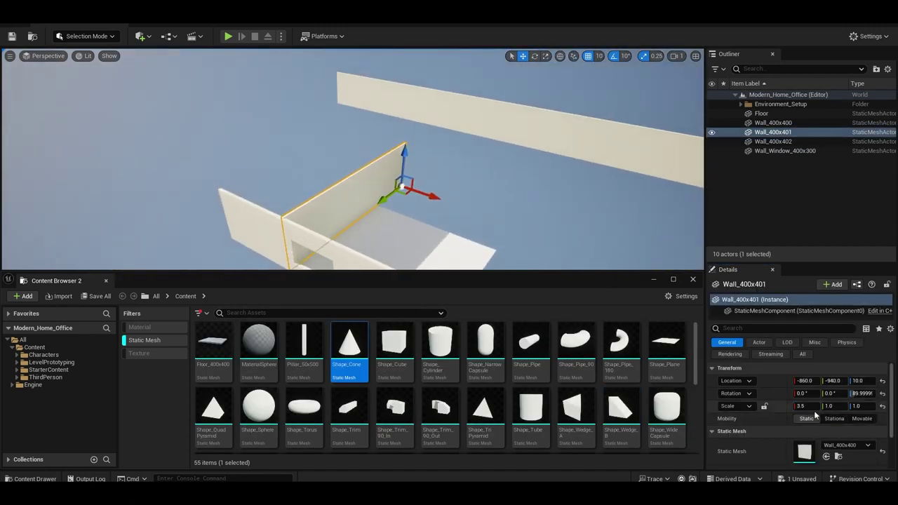
pyautogui.write('3')
pyautogui.press('Return')
pyautogui.click(802, 406)
pyautogui.keyDown('shift'); pyautogui.moveTo(258, 258); pyautogui.dragTo(292, 146); pyautogui.keyUp('shift')
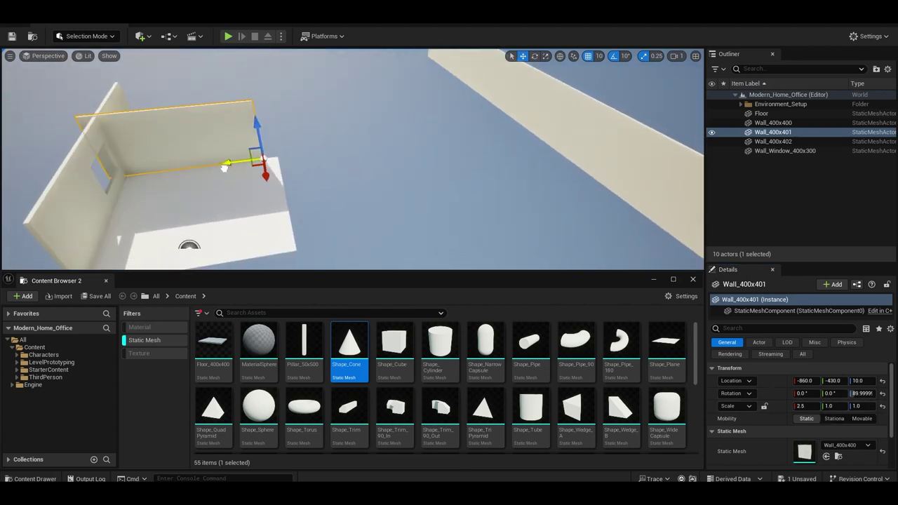
pyautogui.keyDown('shift'); pyautogui.moveTo(211, 232); pyautogui.dragTo(148, 215); pyautogui.keyUp('shift')
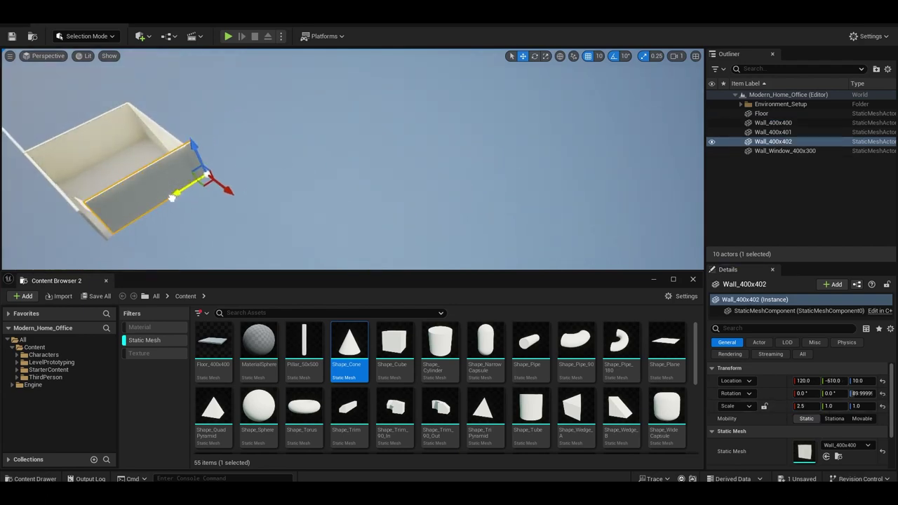
pyautogui.moveTo(210, 141); pyautogui.dragTo(202, 45, button='right')
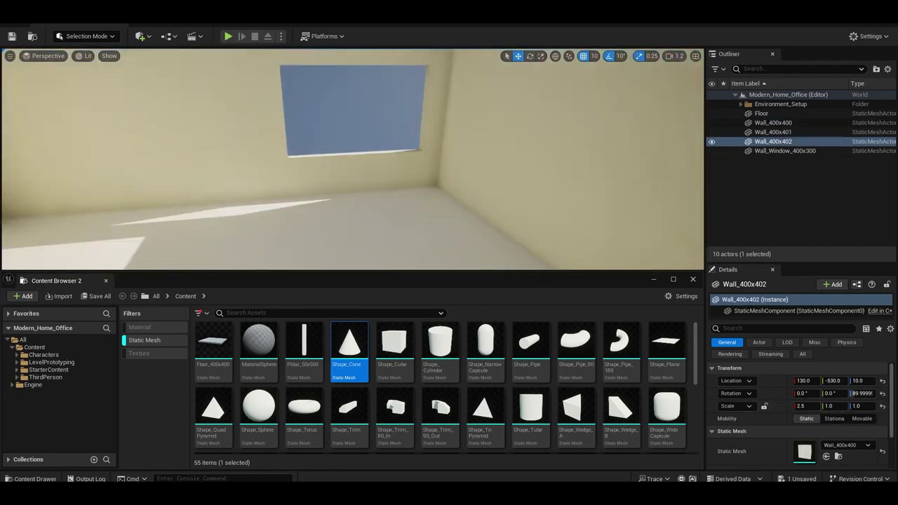
# - Play-test inside the room, then widen the window wall across it to scale 5.0
pyautogui.click(228, 35)
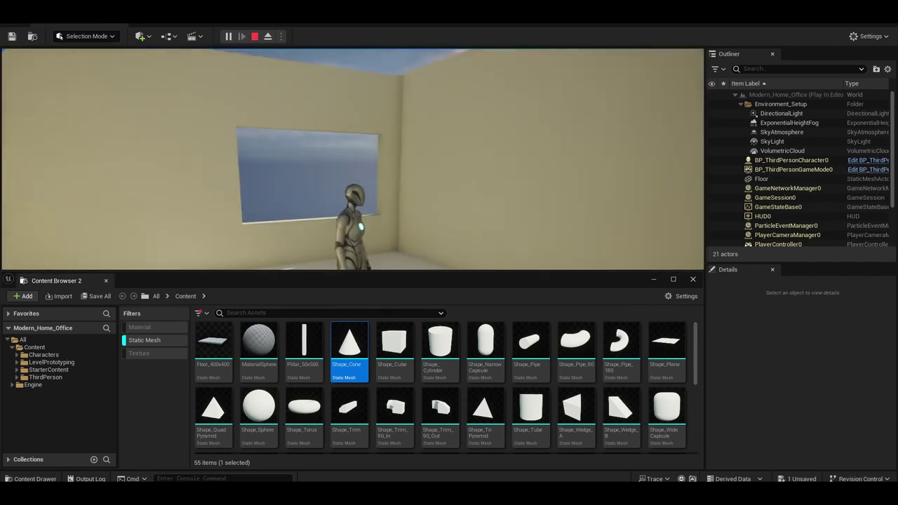
pyautogui.press('Escape')
pyautogui.rightClick(300, 170)
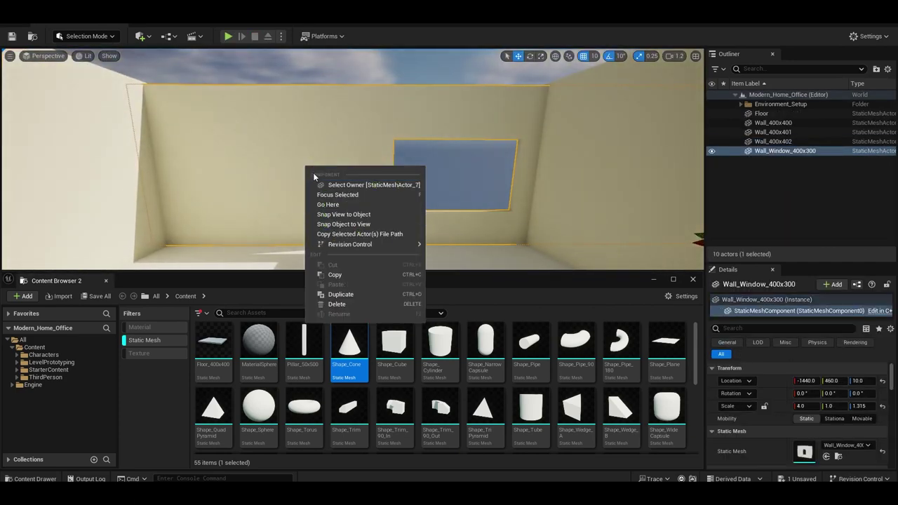
pyautogui.moveTo(300, 170); pyautogui.dragTo(536, 204, button='right')
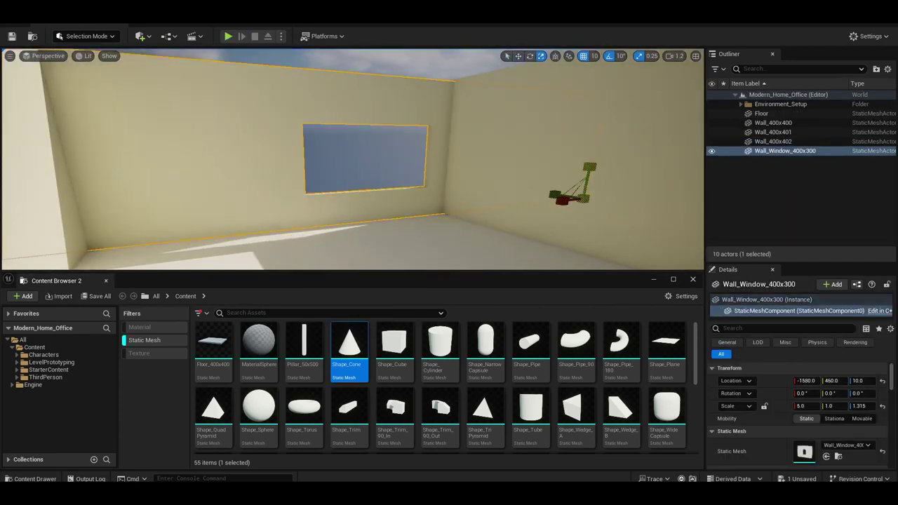
# - Duplicate the Floor, raise the copy to Z 400 as a ceiling, and play-test the room
pyautogui.click(555, 204)
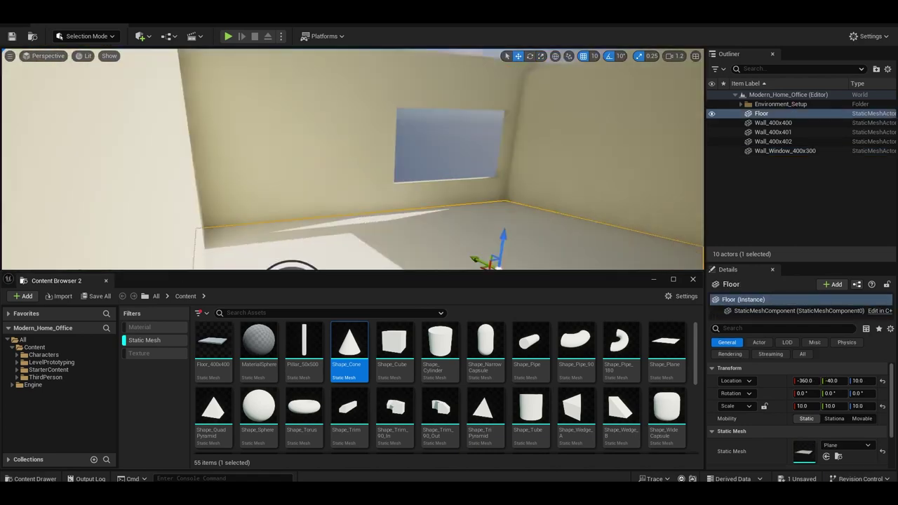
pyautogui.press('f')
pyautogui.keyDown('alt'); pyautogui.moveTo(438, 224); pyautogui.dragTo(463, 163); pyautogui.keyUp('alt')
pyautogui.moveTo(463, 164); pyautogui.dragTo(387, 162, button='right')
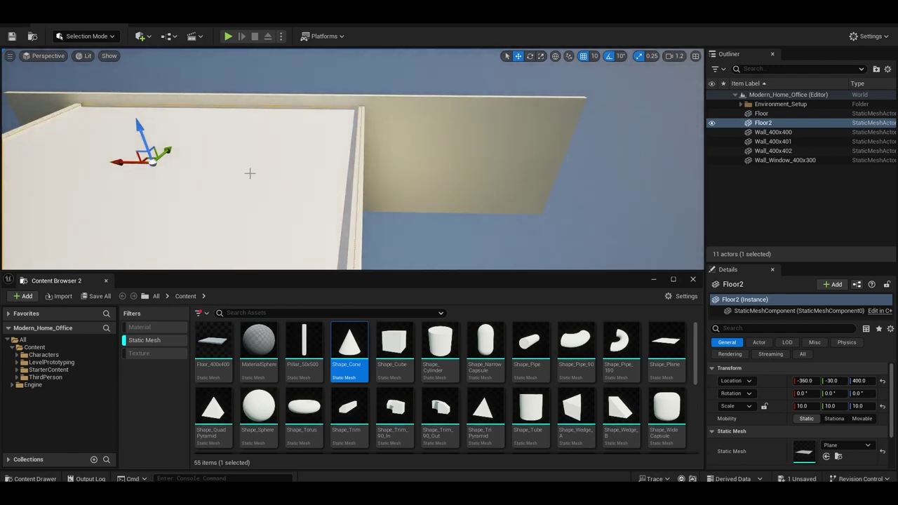
pyautogui.click(228, 36)
pyautogui.press('Escape')
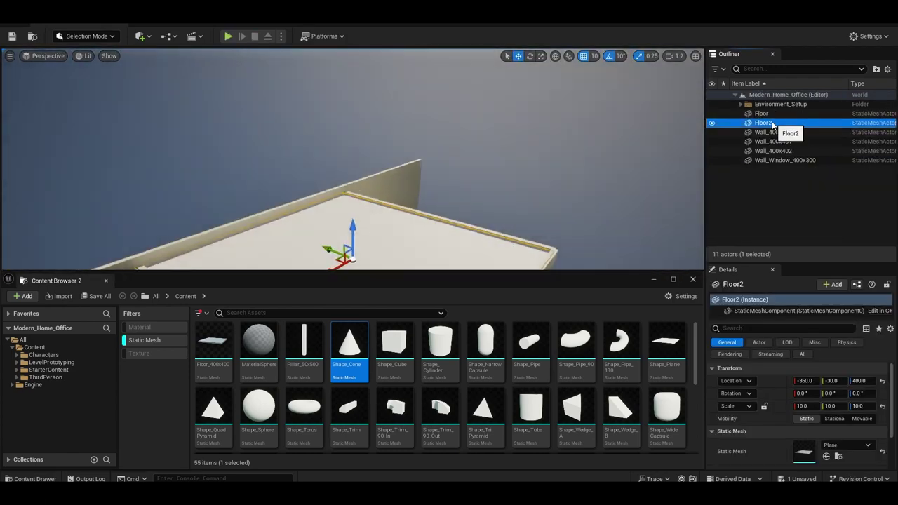
# - Rename the ceiling Clink, rename the window wall, and group the room pieces into Wall_Alignment
pyautogui.click(766, 122)
pyautogui.write('Clink')
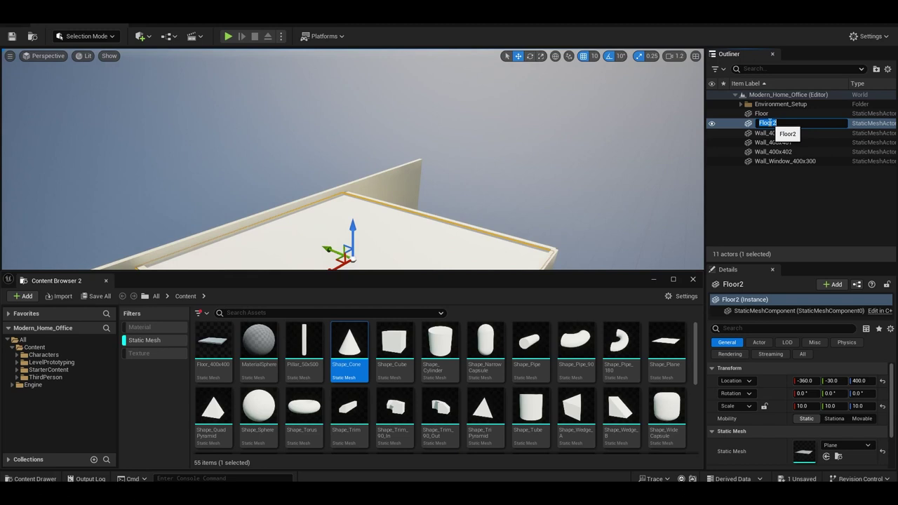
pyautogui.keyDown('shift'); pyautogui.click(791, 160); pyautogui.keyUp('shift')
pyautogui.click(792, 162)
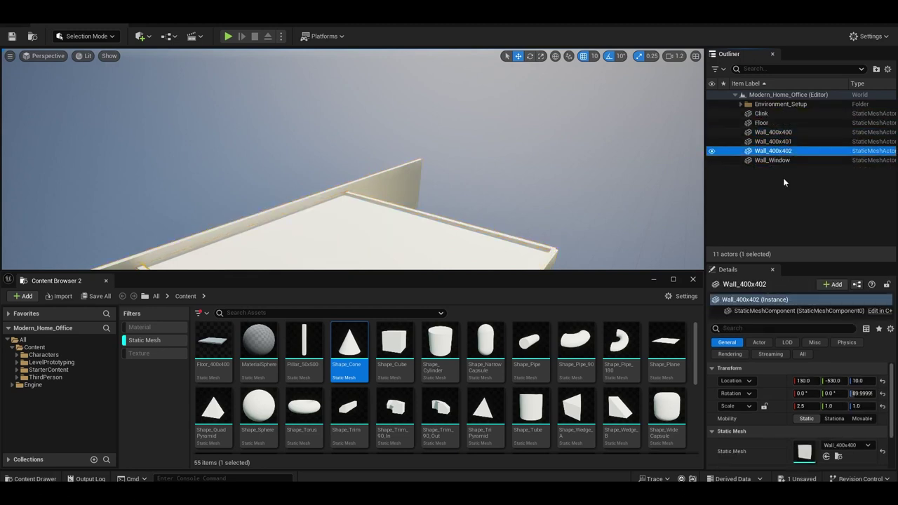
pyautogui.click(875, 69)
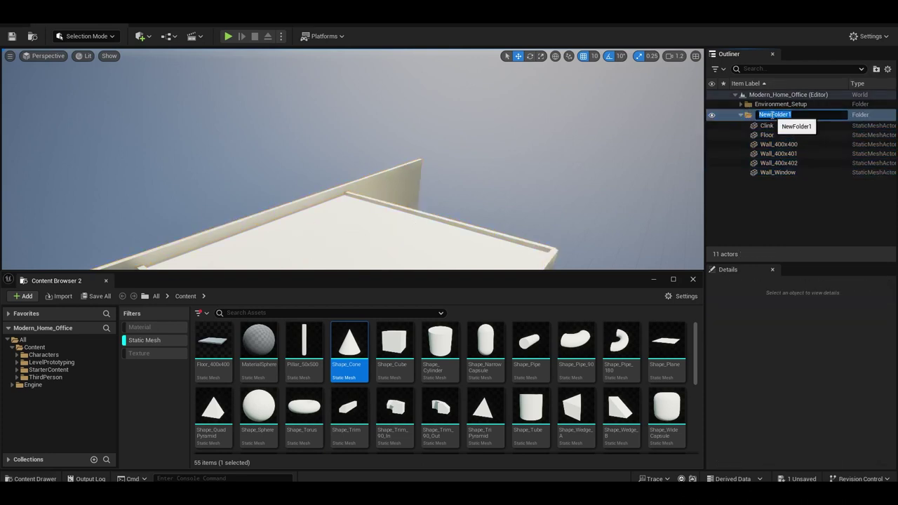
pyautogui.write('ent')
pyautogui.click(368, 233)
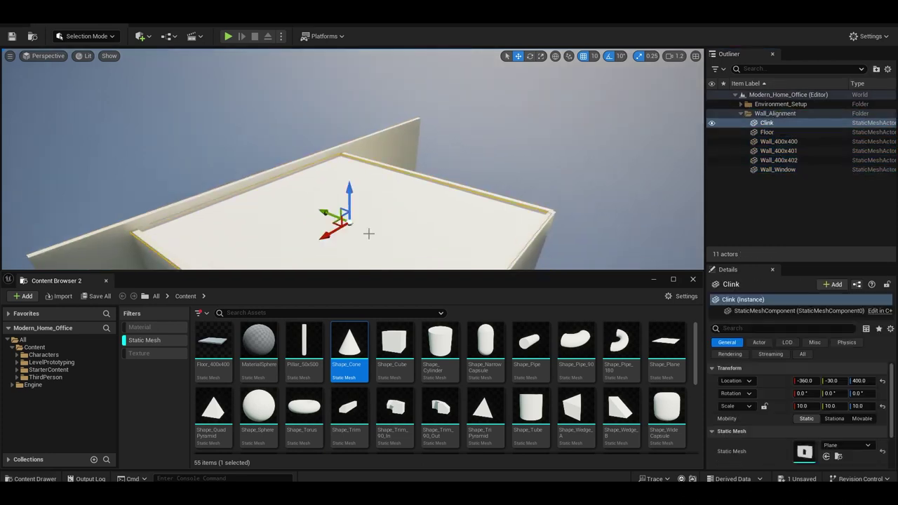
pyautogui.moveTo(787, 263); pyautogui.dragTo(784, 184)
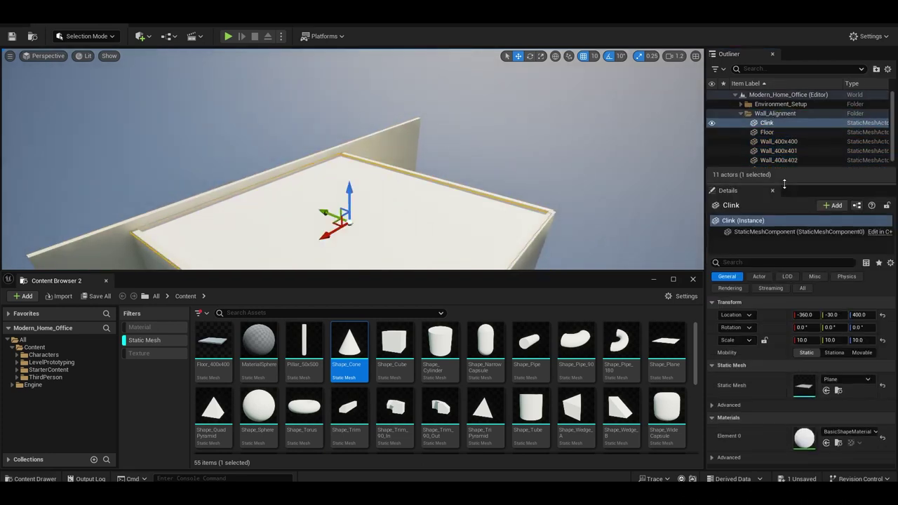
# - Open the ceiling's material in the material editor and close it again
pyautogui.doubleClick(804, 440)
pyautogui.click(627, 65)
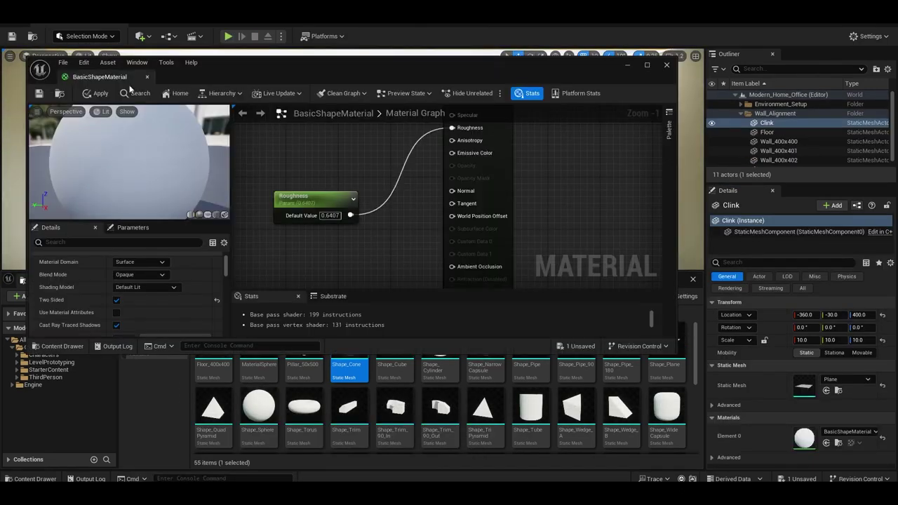
pyautogui.click(627, 66)
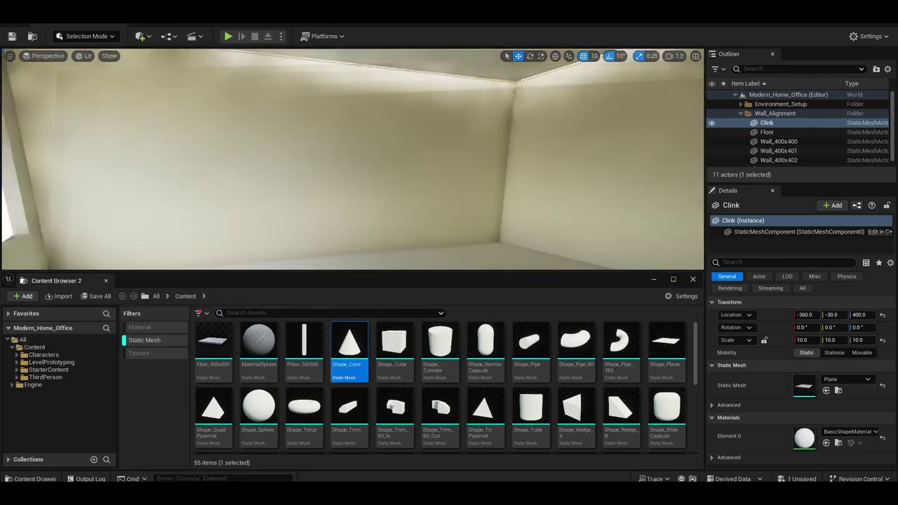
# - Rotate the directional light with Ctrl+L until the sky turns from orange to bright white daylight
pyautogui.moveTo(513, 203); pyautogui.dragTo(513, 203, button='right')
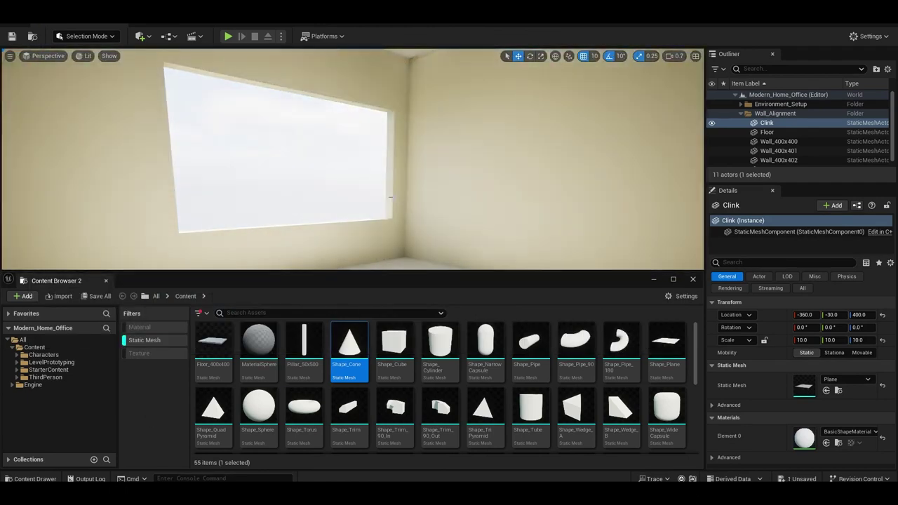
pyautogui.hotkey('ctrl', 'l')
pyautogui.hotkey('ctrl', 'l')
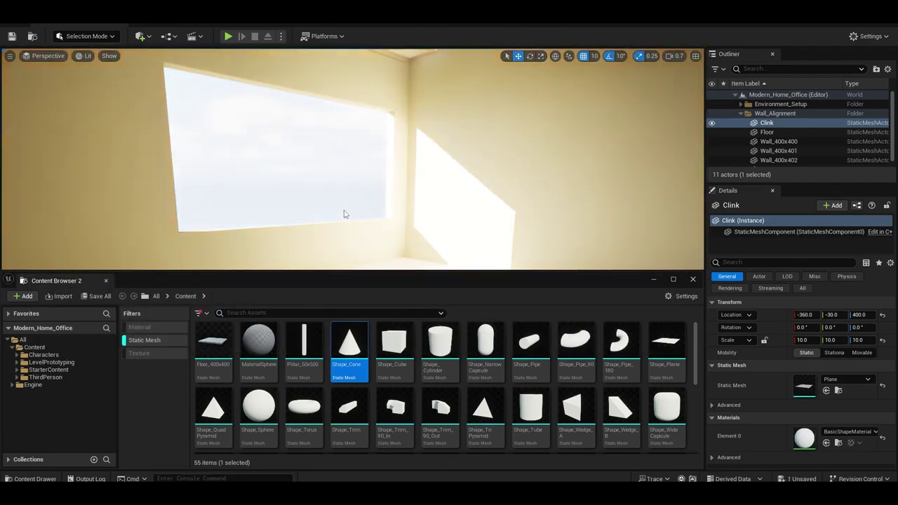
pyautogui.press('f')
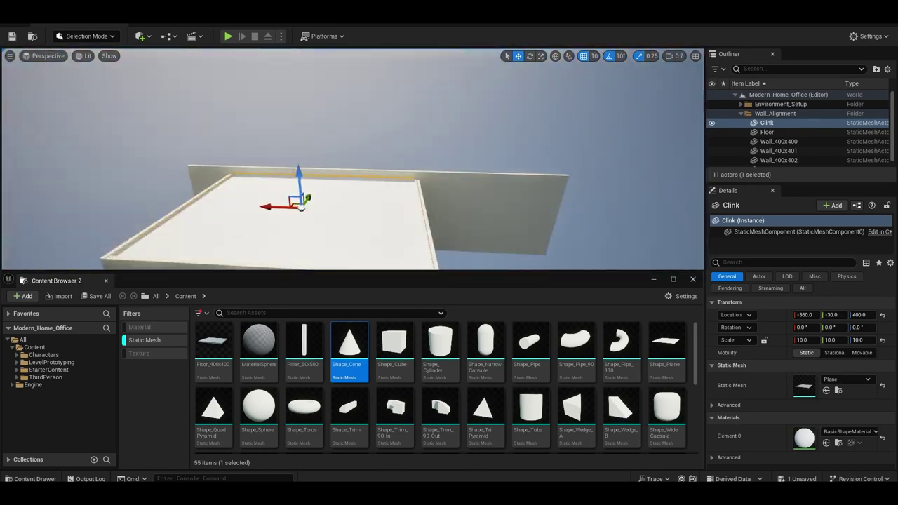
pyautogui.moveTo(446, 166); pyautogui.dragTo(446, 167, button='right')
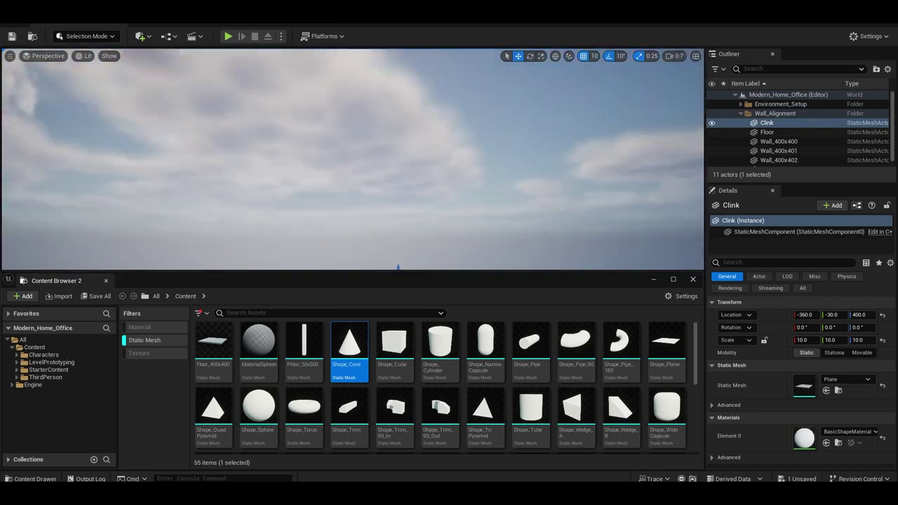
pyautogui.hotkey('ctrl', 'l')
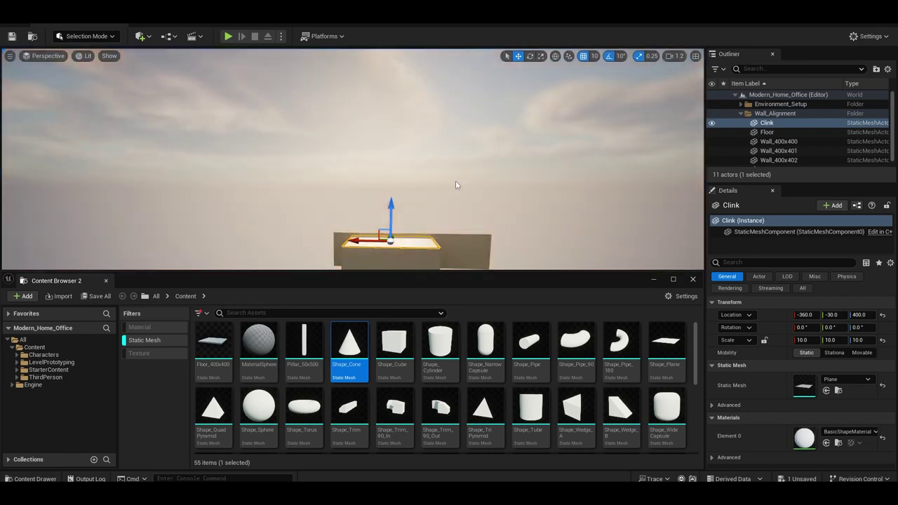
# - Delete the stray PointLight and swing the DirectionalLight to a low, warm sunset angle
pyautogui.moveTo(812, 401); pyautogui.dragTo(862, 402)
pyautogui.scroll(-2, 811, 402)
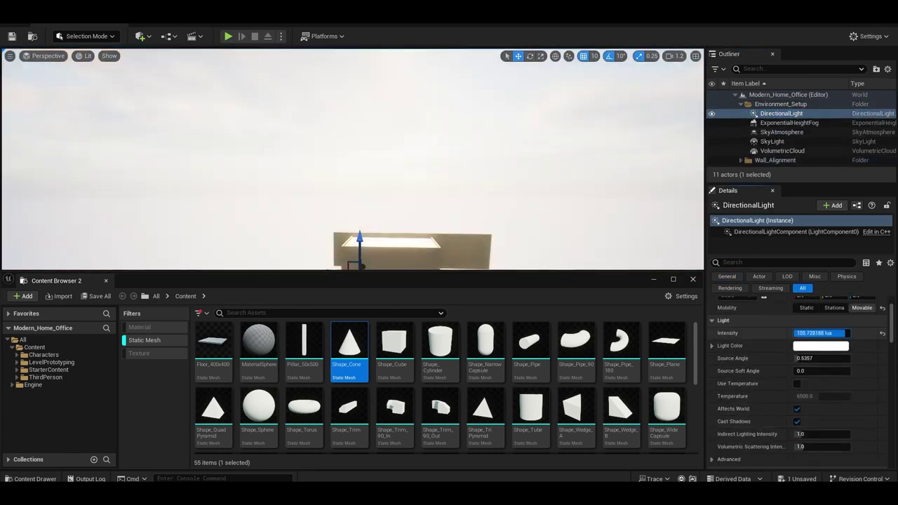
pyautogui.hotkey('ctrl', 'l')
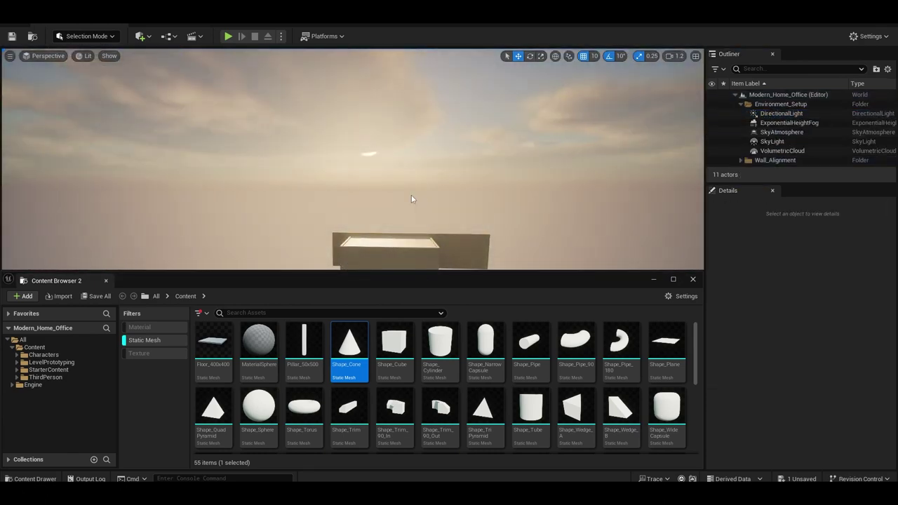
pyautogui.press('f')
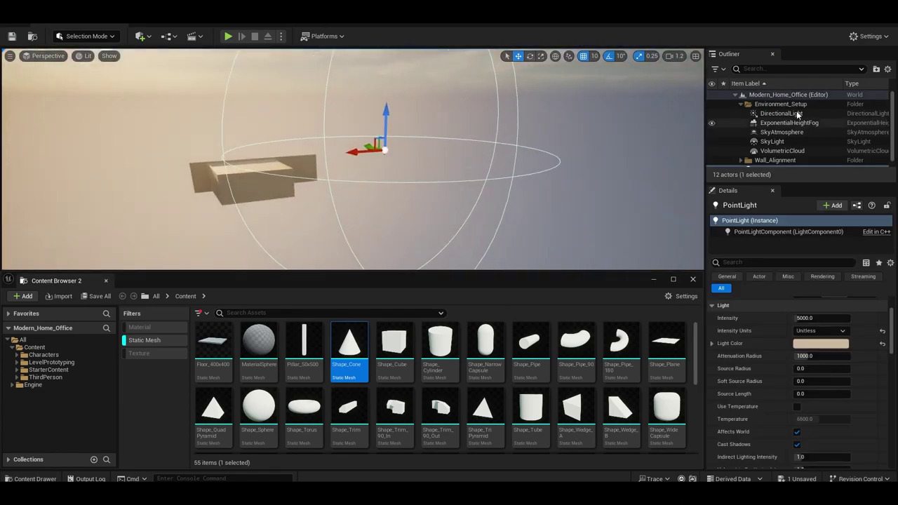
pyautogui.press('Delete')
pyautogui.hotkey('ctrl', 'l')
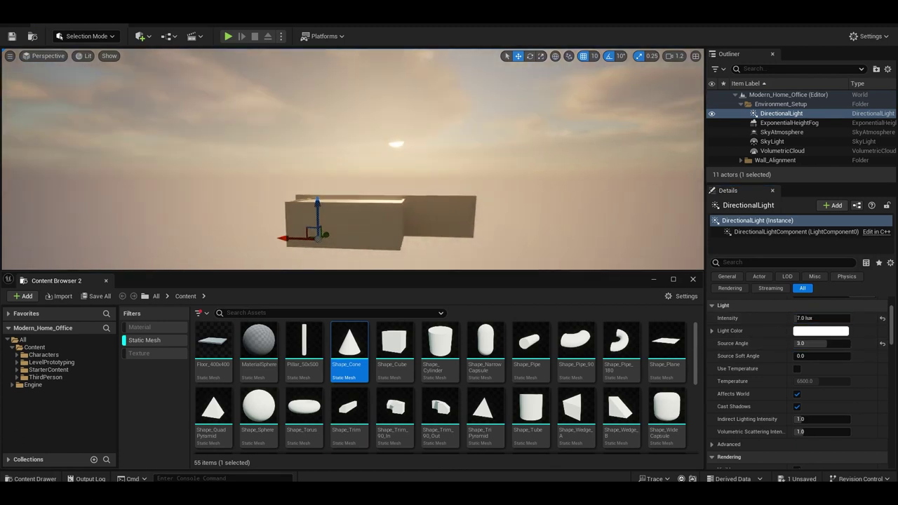
pyautogui.doubleClick(782, 151)
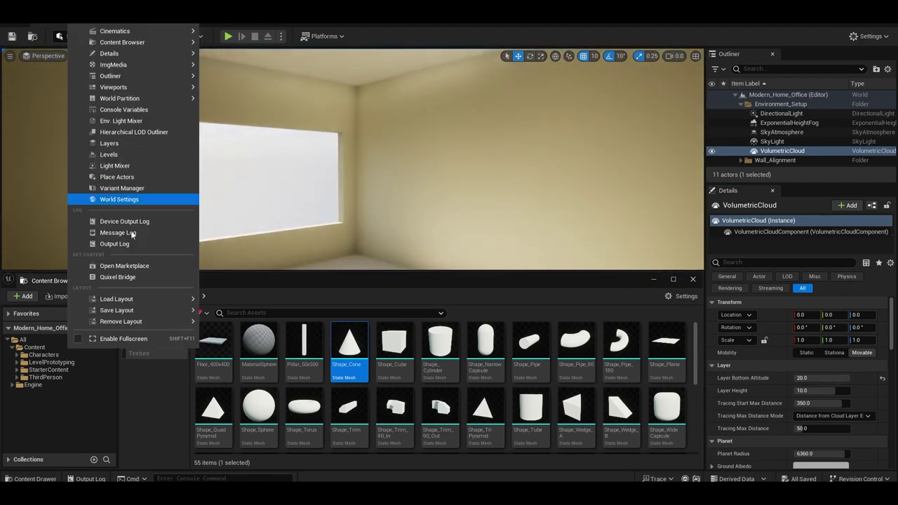
# - Download the Wooden Floor surface from Quixel Bridge at Highest Quality, then minimize Bridge
pyautogui.click(140, 196)
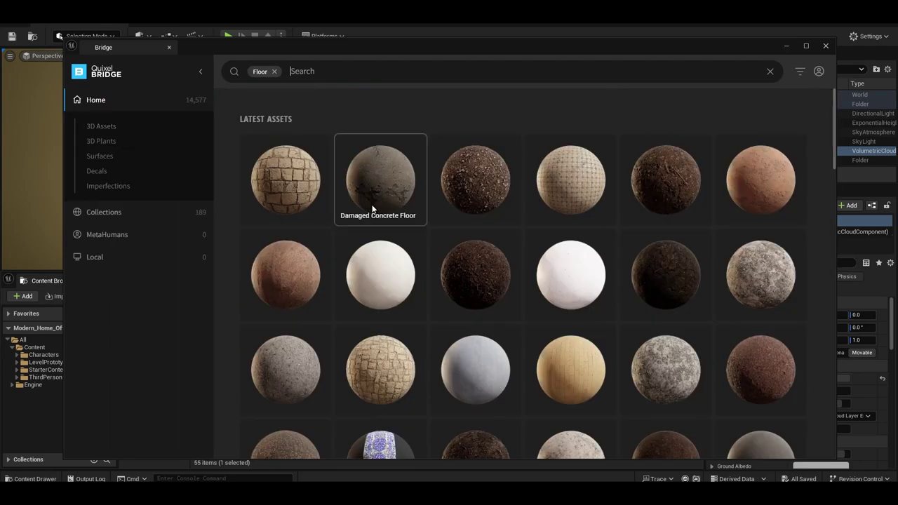
pyautogui.scroll(-2, 558, 276)
pyautogui.scroll(-3, 558, 276)
pyautogui.click(560, 280)
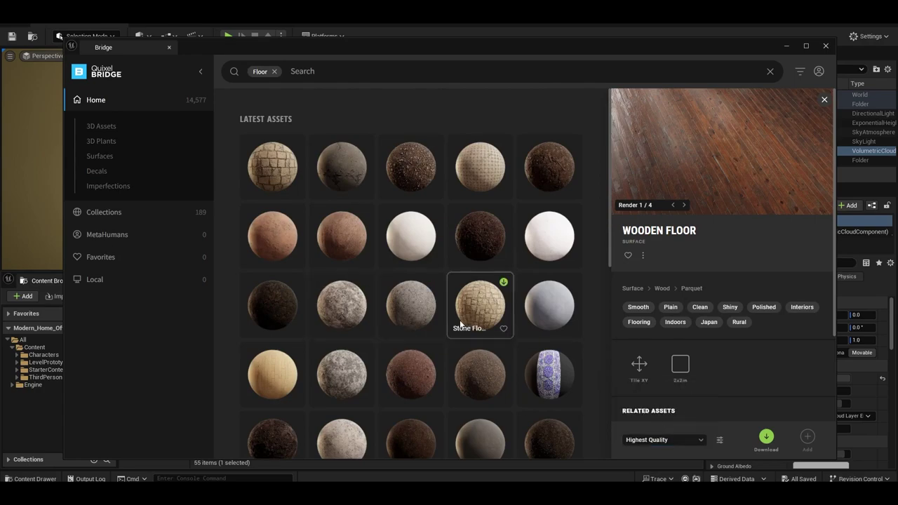
pyautogui.scroll(-2, 416, 338)
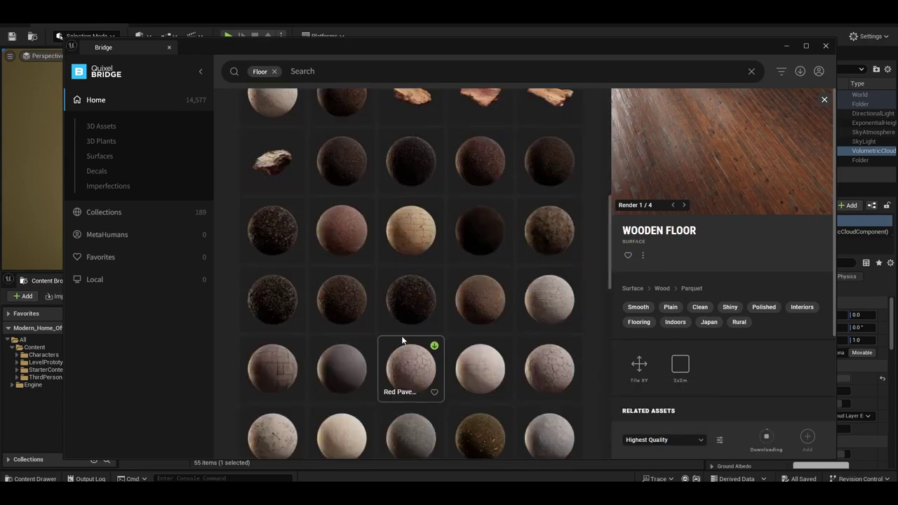
pyautogui.scroll(-2, 401, 335)
pyautogui.scroll(-2, 401, 343)
pyautogui.scroll(-1, 400, 337)
pyautogui.scroll(3, 396, 287)
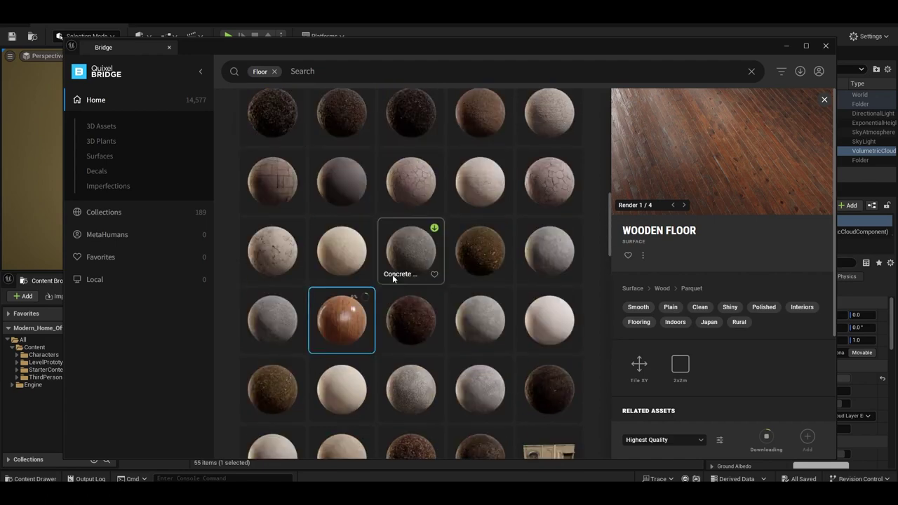
pyautogui.scroll(-1, 393, 282)
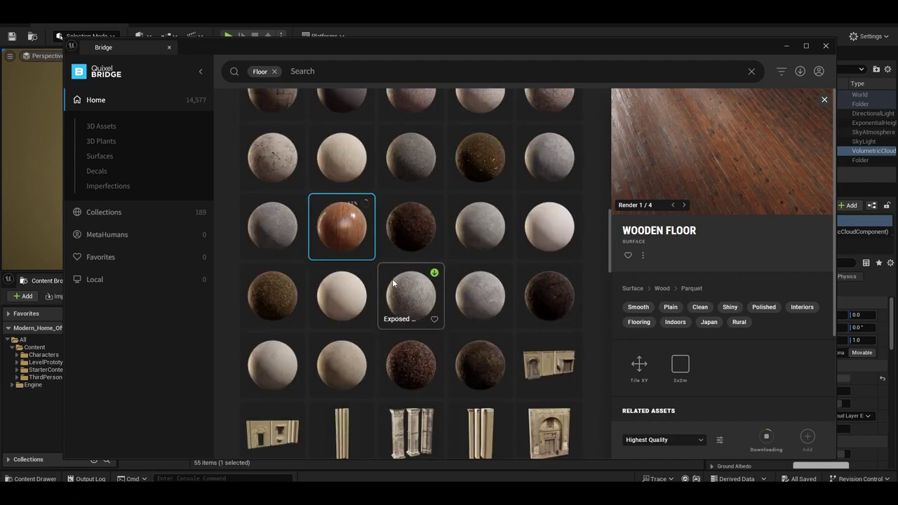
pyautogui.click(786, 46)
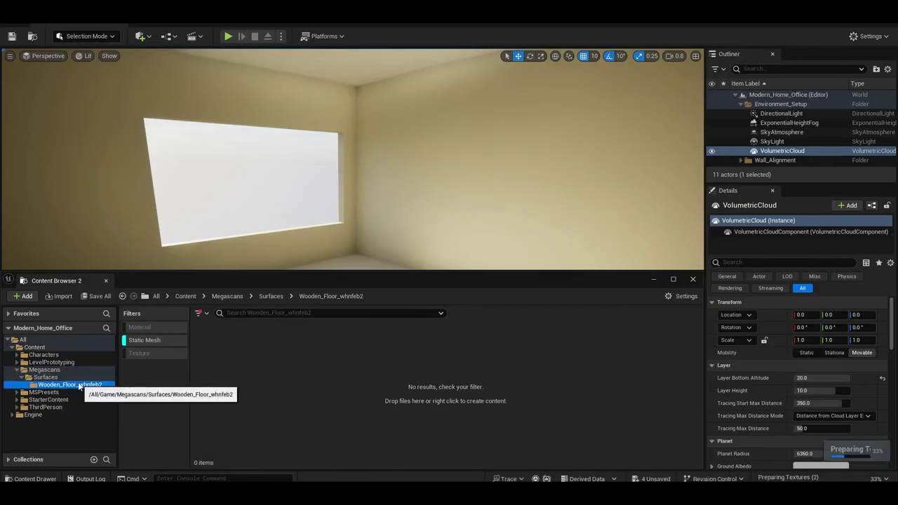
# - Apply MI_Wooden_Floor_whnfeb2 to the room's floor
pyautogui.moveTo(362, 231); pyautogui.dragTo(351, 244, button='right')
pyautogui.click(350, 243)
pyautogui.moveTo(220, 351); pyautogui.dragTo(315, 254)
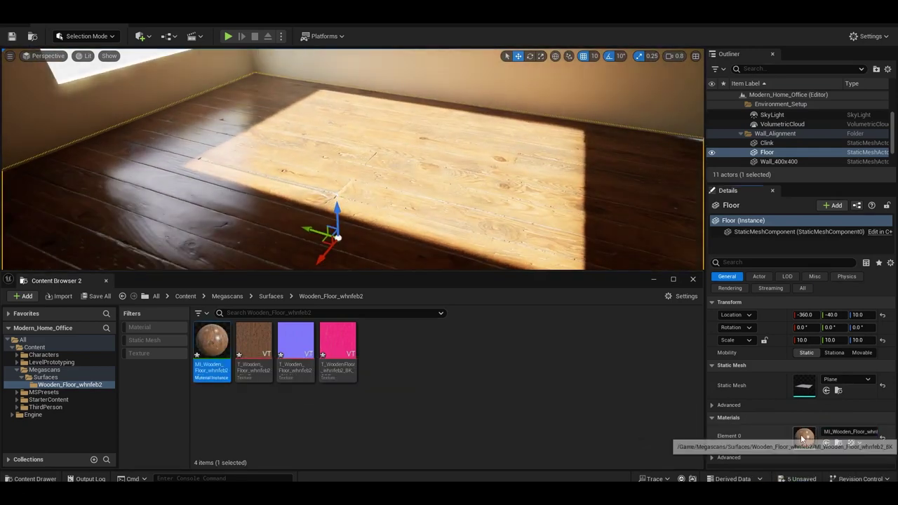
# - Adjust the wooden floor instance's Tiling X values (0.5, then 0.1) and test-play the level
pyautogui.doubleClick(803, 437)
pyautogui.click(579, 327)
pyautogui.write('0.5')
pyautogui.press('Tab')
pyautogui.write('0.5')
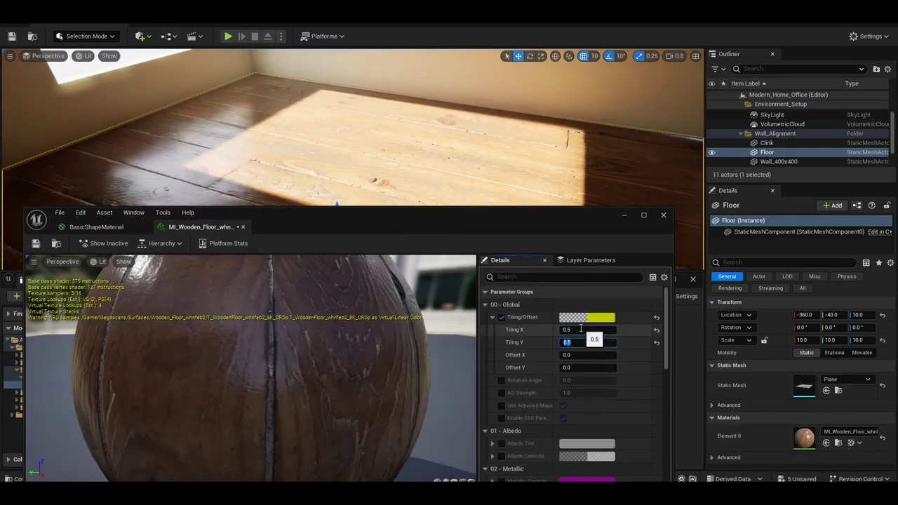
pyautogui.press('Tab')
pyautogui.write('1')
pyautogui.press('Tab')
pyautogui.write('0.1')
pyautogui.press('Return')
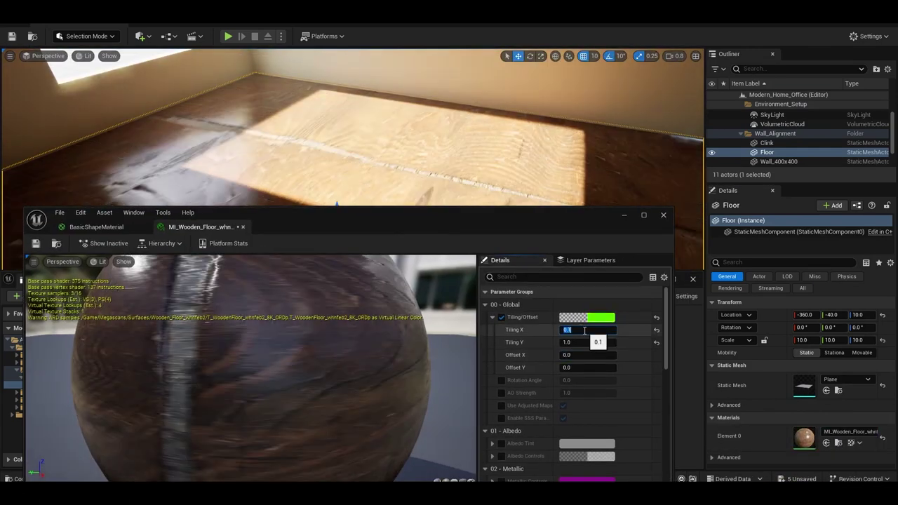
pyautogui.press('Return')
pyautogui.click(663, 214)
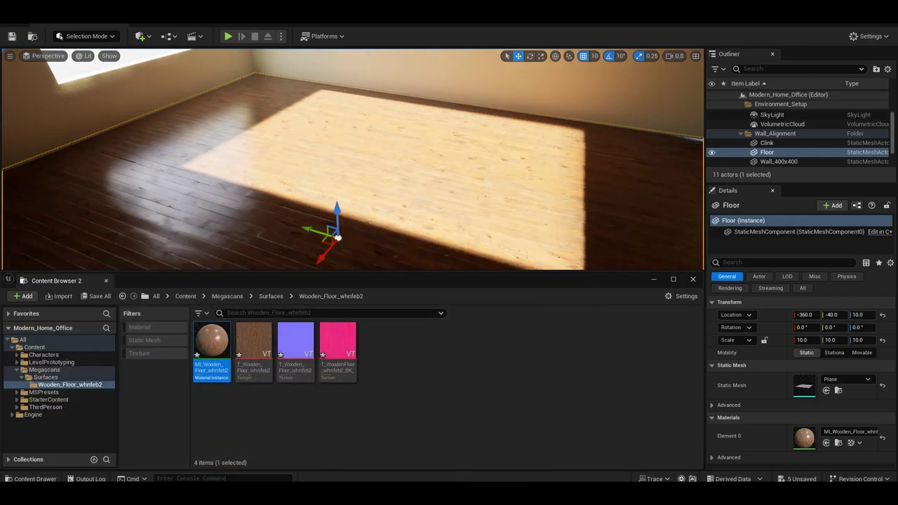
pyautogui.click(228, 36)
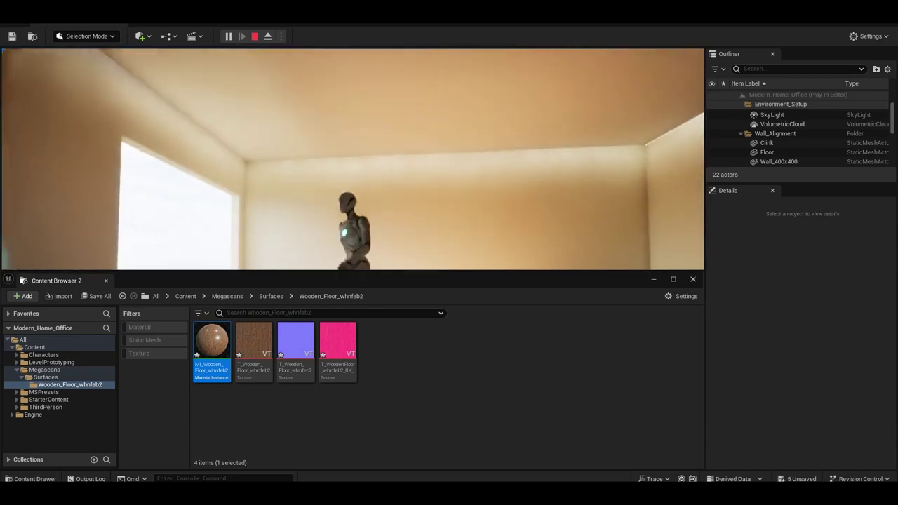
pyautogui.press('Escape')
# - Raise the Wall_400x403 slab up to ceiling height at Z 400
pyautogui.moveTo(449, 216)
pyautogui.mouseDown(button='right')
pyautogui.moveTo(421, 106)
pyautogui.moveTo(431, 212)
pyautogui.mouseUp(button='right')
pyautogui.click(431, 212)
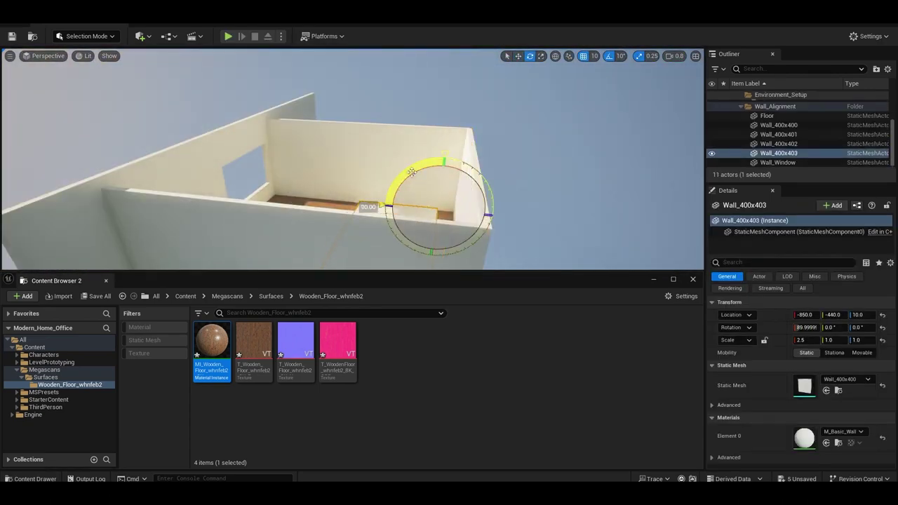
pyautogui.press('w')
pyautogui.moveTo(440, 156); pyautogui.dragTo(438, 85)
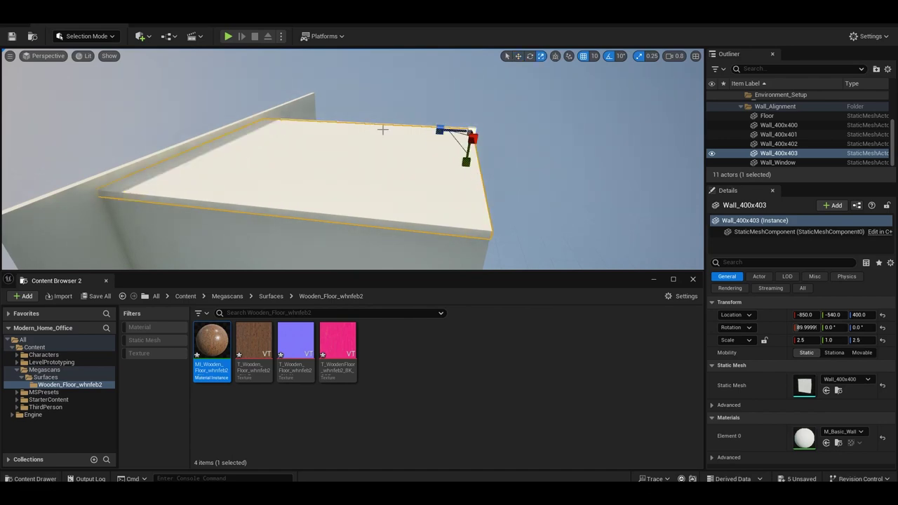
# - Select the Wall_400x401 wall and bring the Quixel Bridge window back
pyautogui.moveTo(382, 129); pyautogui.dragTo(364, 168, button='right')
pyautogui.click(365, 154)
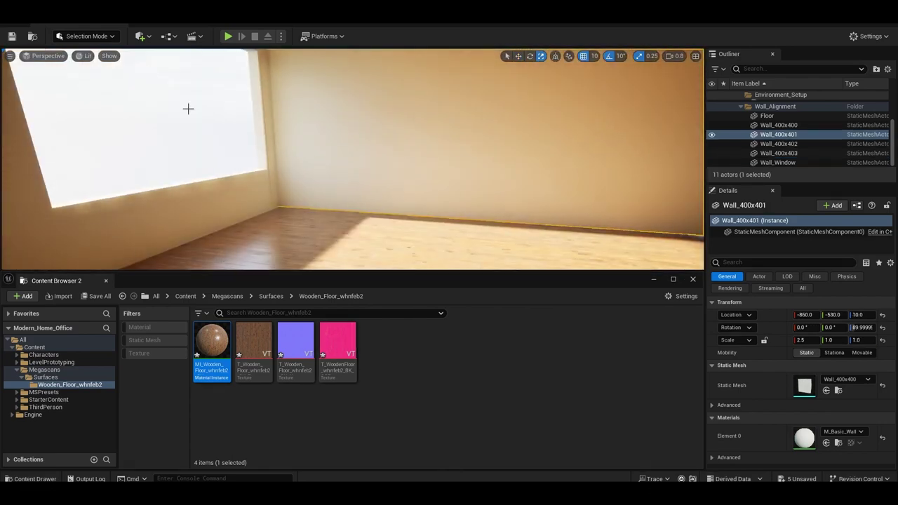
pyautogui.click(544, 451)
pyautogui.write('Wall')
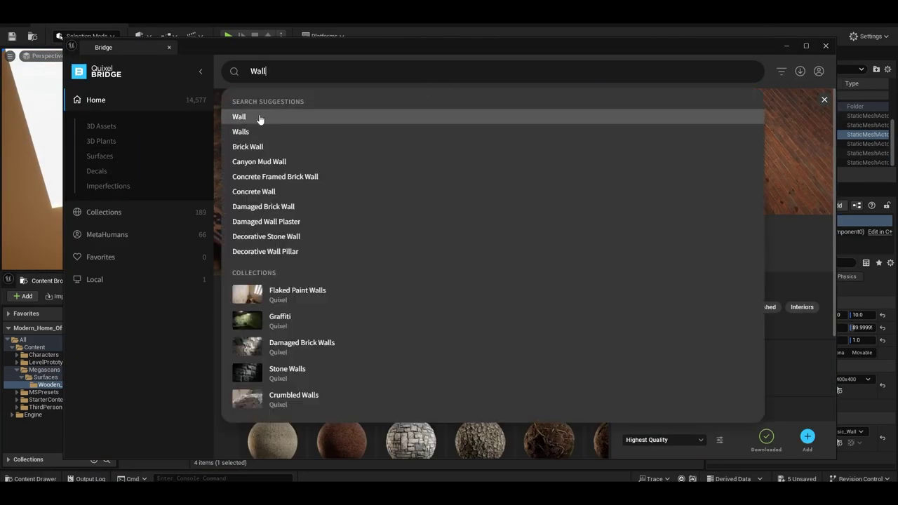
# - Browse the Walls surfaces, previewing Painted Wall Plaster, Rough Concrete Wall and other plasters
pyautogui.click(251, 134)
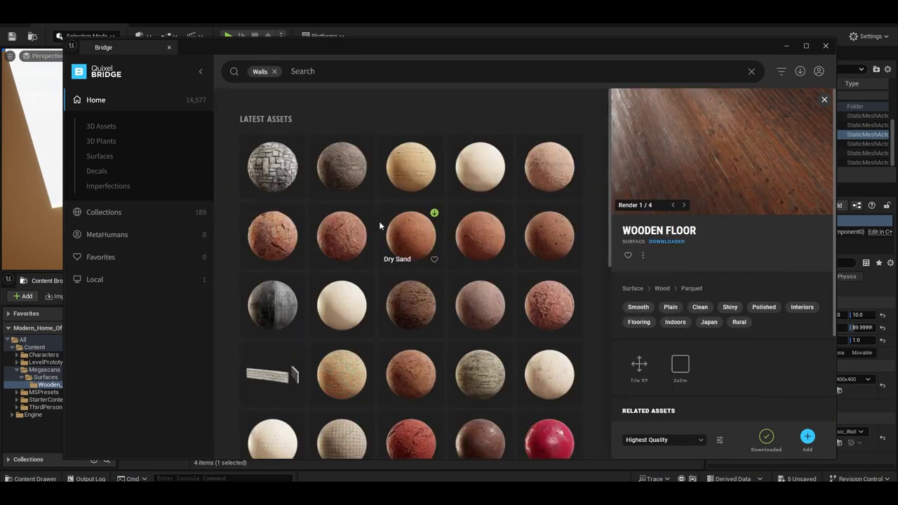
pyautogui.scroll(-2, 405, 257)
pyautogui.scroll(-1, 404, 257)
pyautogui.click(277, 349)
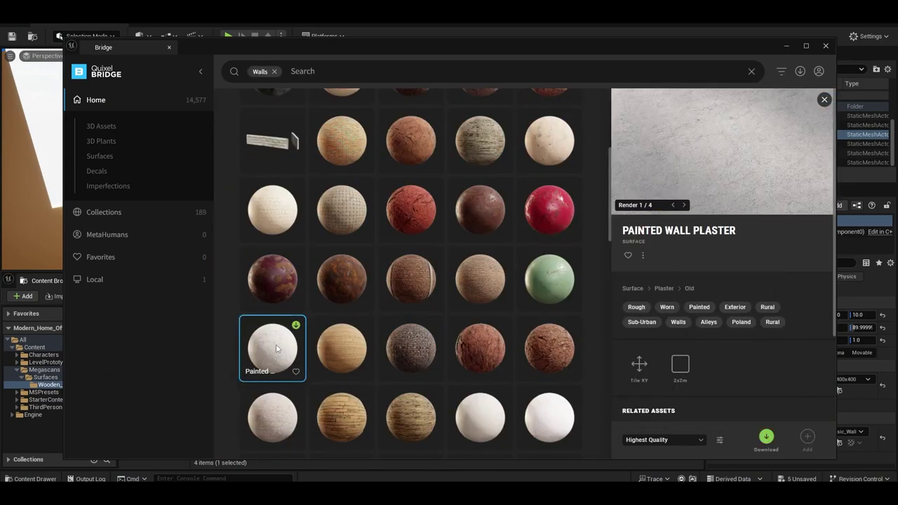
pyautogui.click(257, 416)
pyautogui.click(479, 418)
pyautogui.click(549, 417)
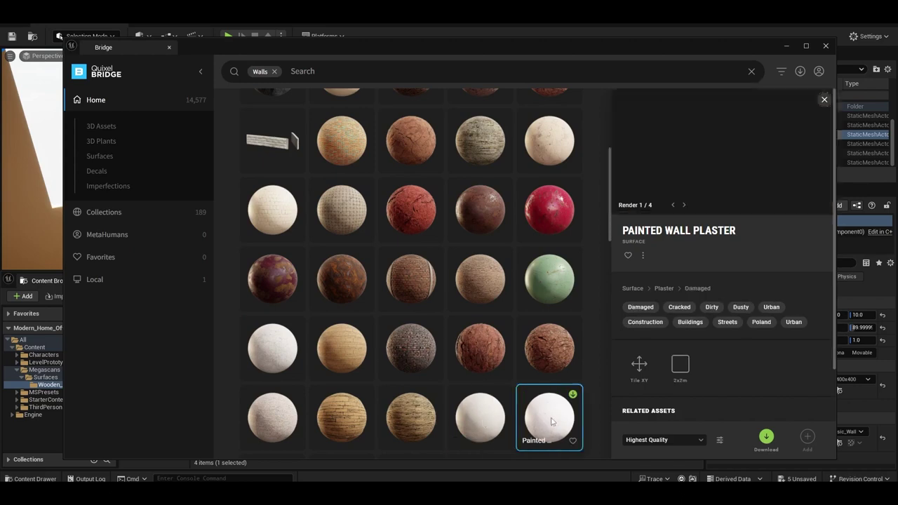
pyautogui.scroll(-3, 445, 296)
pyautogui.scroll(-2, 477, 321)
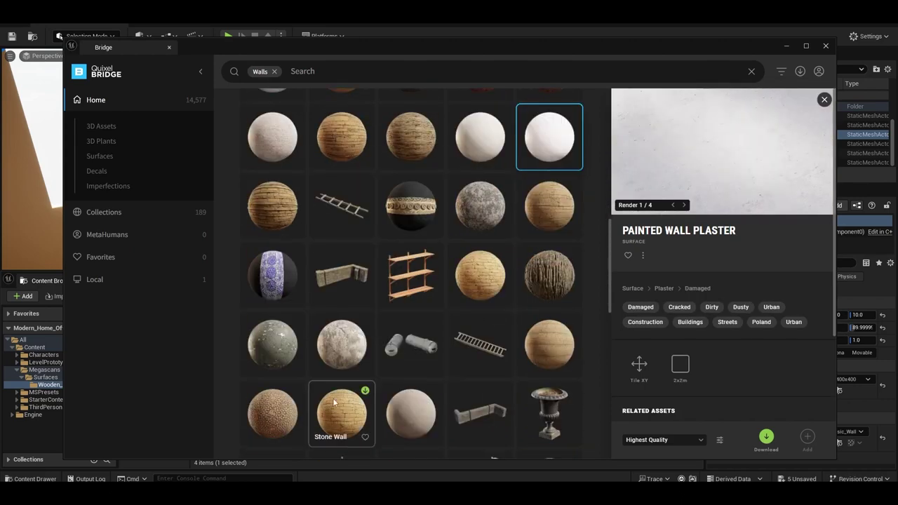
pyautogui.click(409, 370)
pyautogui.scroll(-3, 408, 374)
# - Search Bridge for 'Wall color', then clear the tags and start a new 'Wa' search
pyautogui.write('Wa')
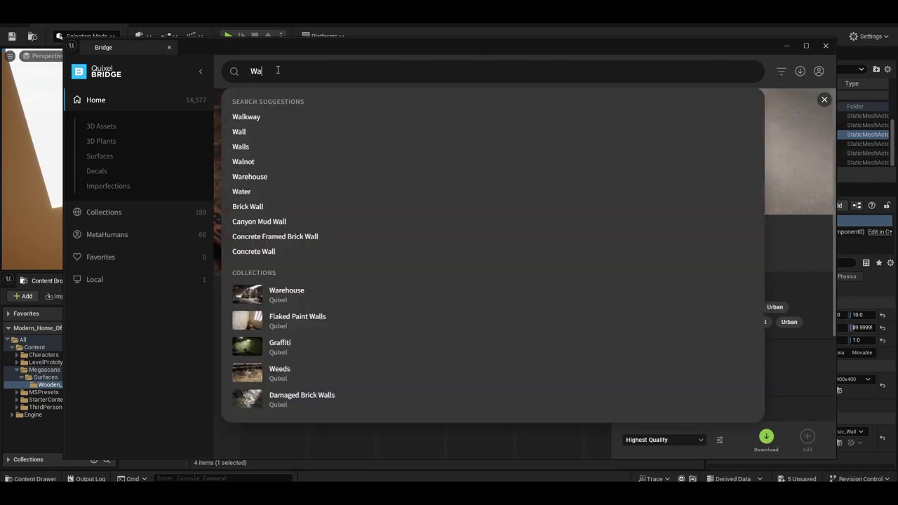
pyautogui.write('ll color')
pyautogui.press('Return')
pyautogui.scroll(-3, 385, 212)
pyautogui.scroll(3, 384, 209)
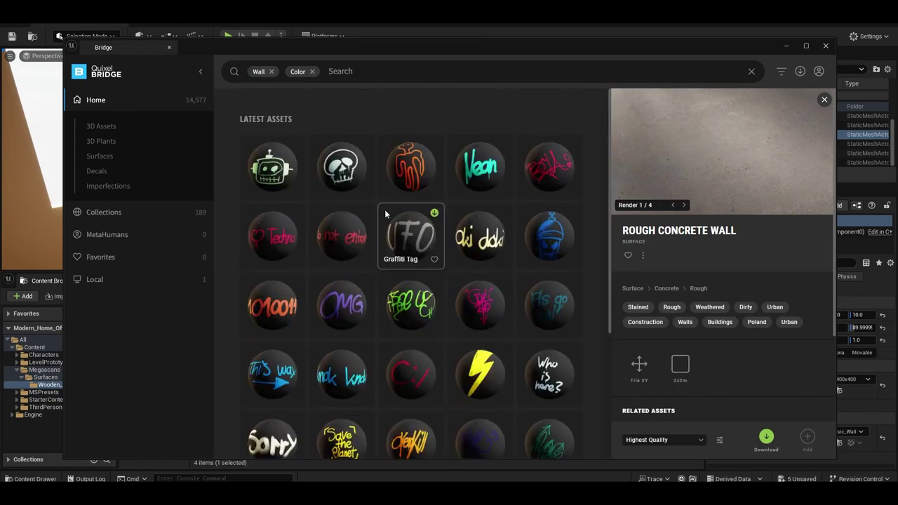
pyautogui.click(272, 71)
pyautogui.write('Wa')
pyautogui.scroll(-2, 237, 131)
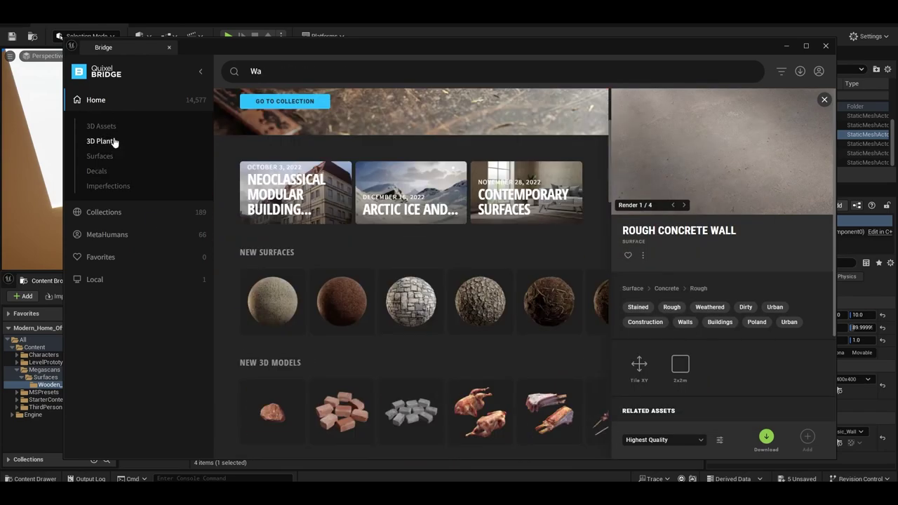
# - Navigate to Surfaces > Plaster > Fresh
pyautogui.click(98, 156)
pyautogui.scroll(-1, 297, 256)
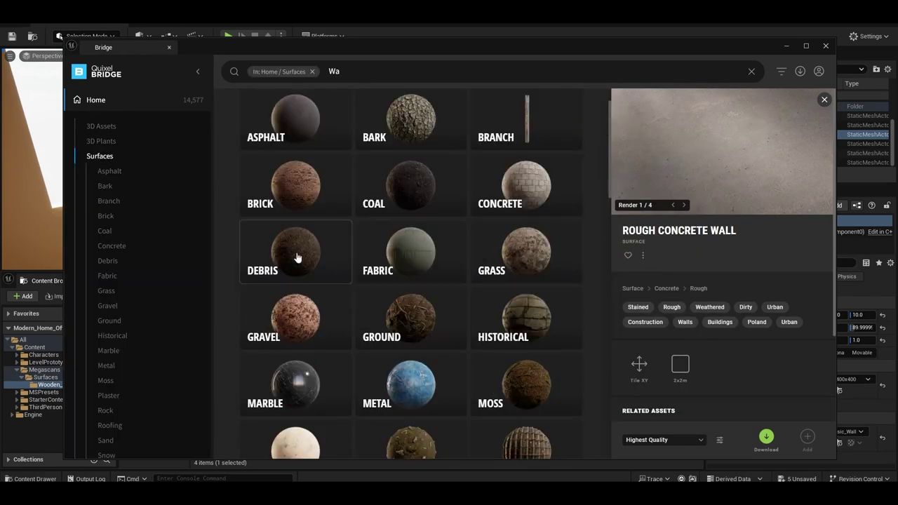
pyautogui.scroll(-2, 491, 297)
pyautogui.scroll(-1, 317, 331)
pyautogui.scroll(-2, 317, 331)
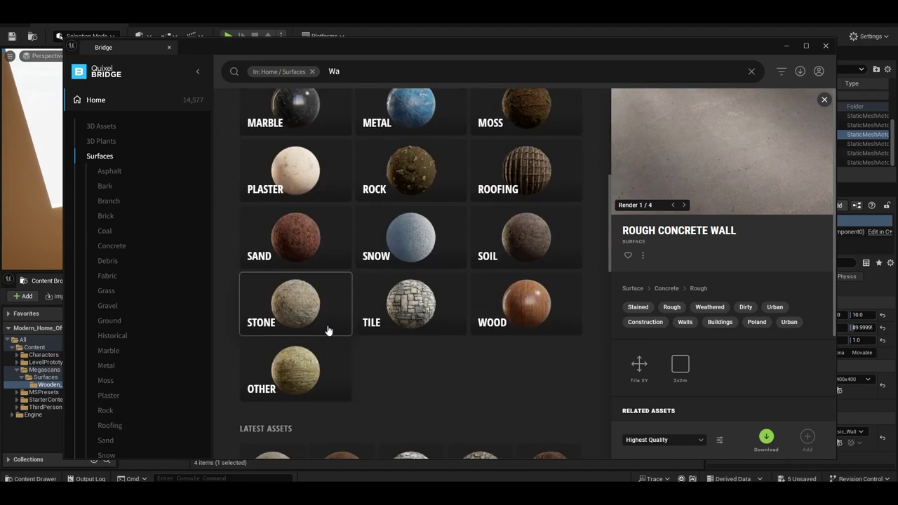
pyautogui.scroll(2, 326, 330)
pyautogui.scroll(4, 431, 309)
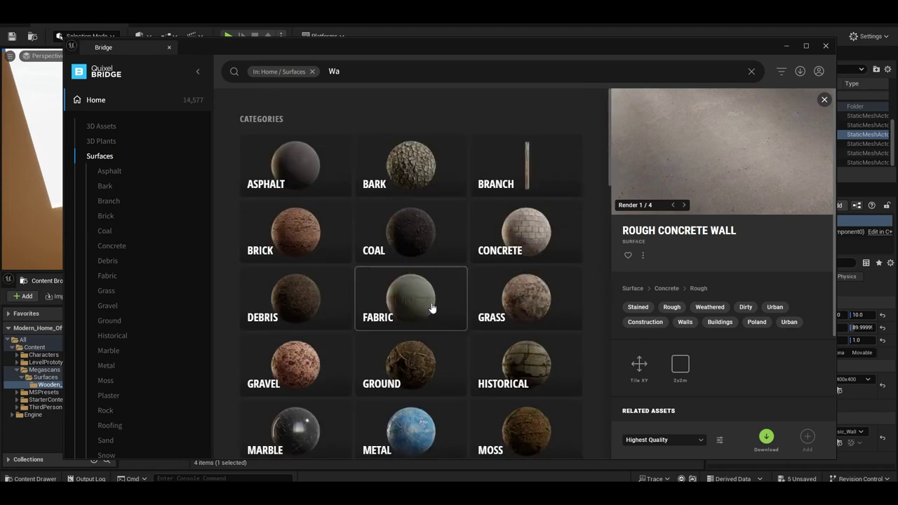
pyautogui.scroll(-2, 432, 308)
pyautogui.click(293, 342)
pyautogui.click(372, 195)
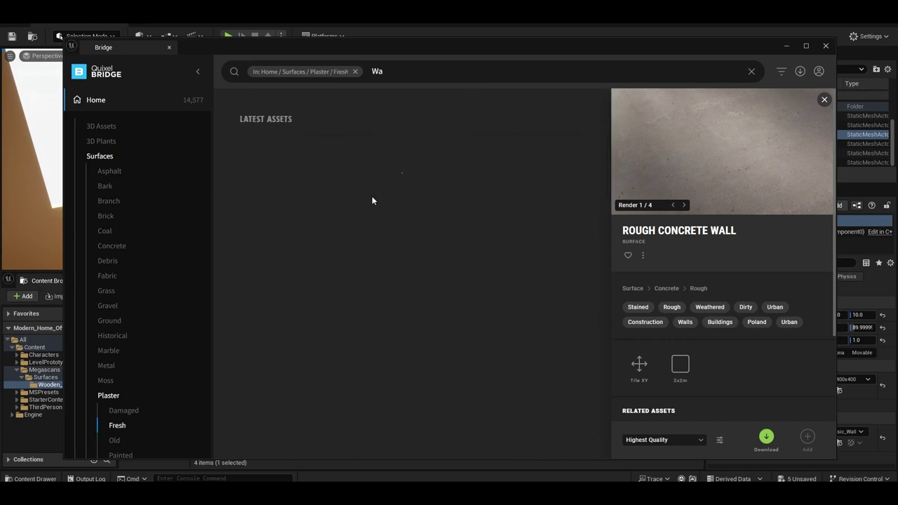
# - Preview fresh plaster surfaces: red stucco, Vertically Grooved Stucco, grey plaster and Wall Texture
pyautogui.click(324, 174)
pyautogui.scroll(-2, 329, 189)
pyautogui.click(361, 347)
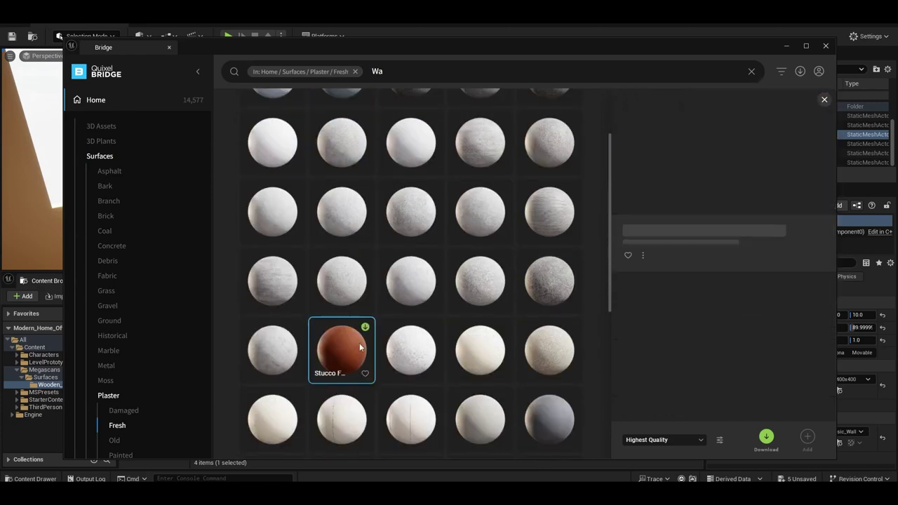
pyautogui.scroll(-2, 362, 348)
pyautogui.click(363, 347)
pyautogui.scroll(-3, 463, 359)
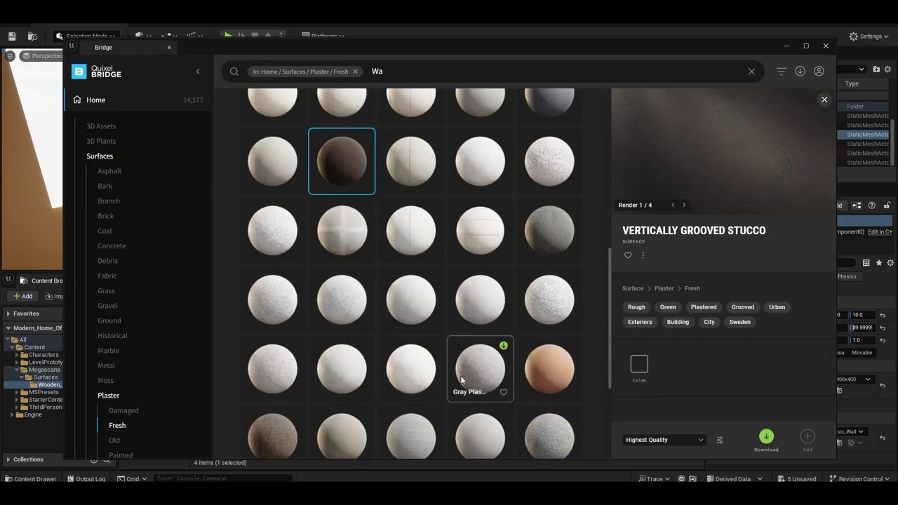
pyautogui.click(545, 369)
pyautogui.scroll(-4, 544, 369)
pyautogui.click(411, 323)
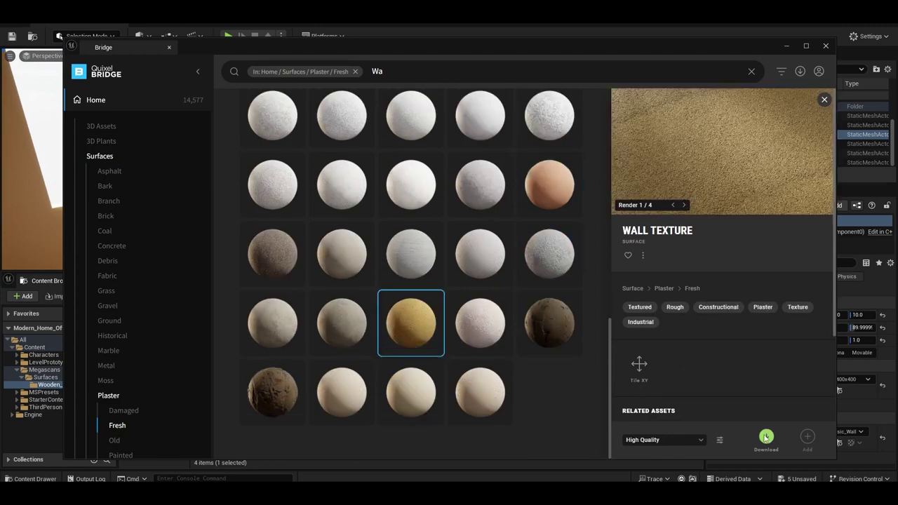
# - Download Wall Texture and Drywall Plaster at High Quality and add Wall Texture to the project
pyautogui.click(766, 438)
pyautogui.click(463, 391)
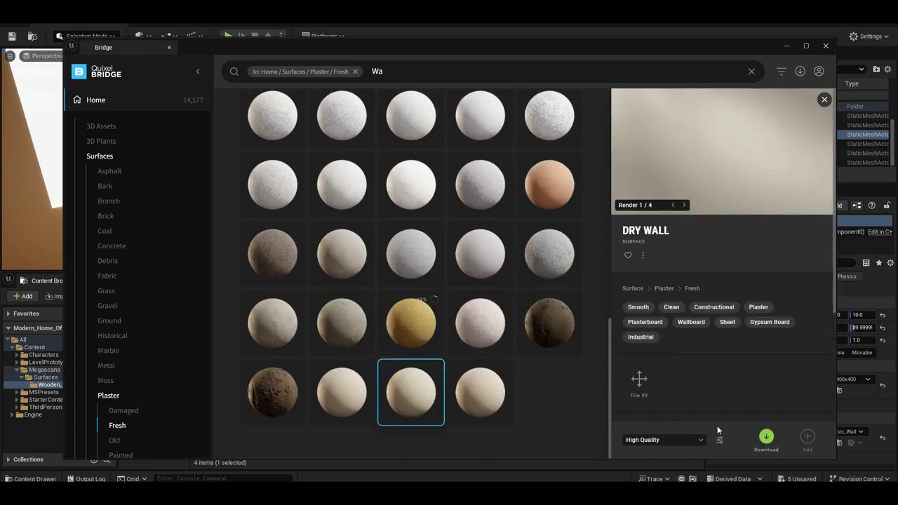
pyautogui.click(341, 392)
pyautogui.click(366, 368)
pyautogui.click(684, 440)
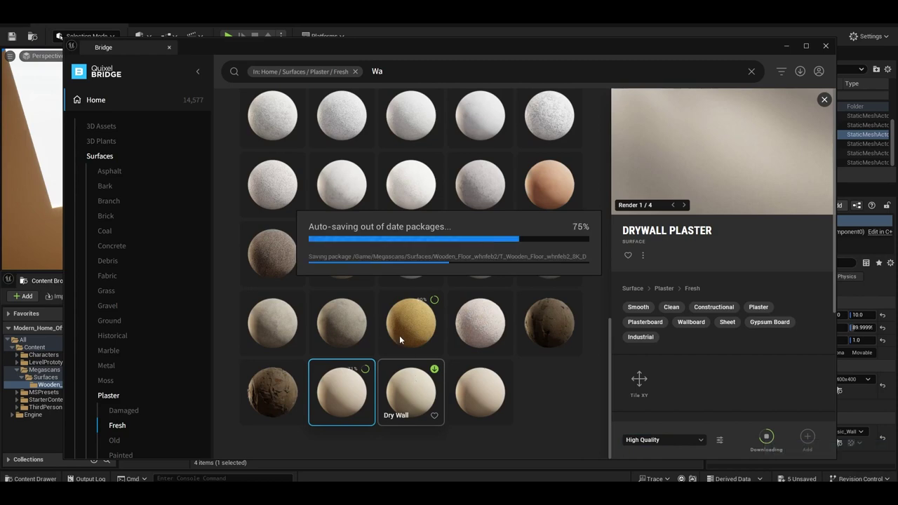
pyautogui.moveTo(399, 340); pyautogui.dragTo(663, 379)
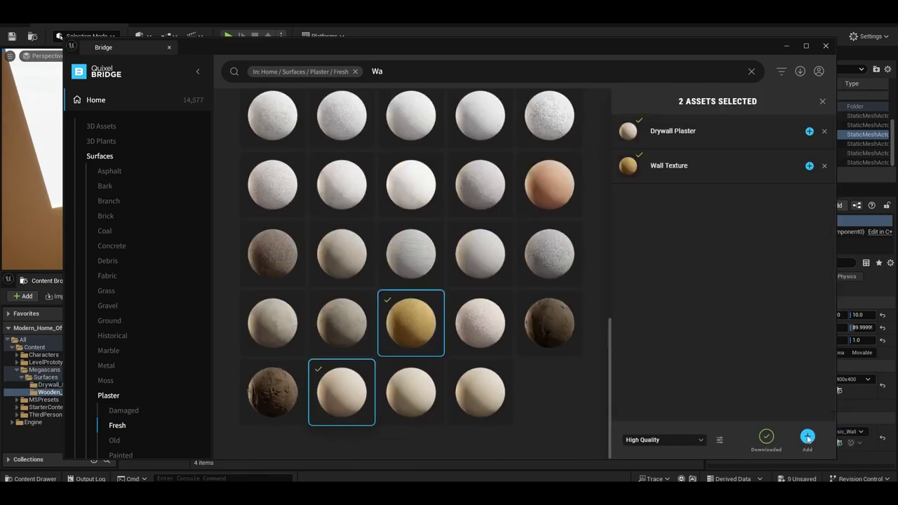
# - Apply MI_Wall_Texture to the window wall and set its tiling to 3
pyautogui.click(786, 46)
pyautogui.click(505, 176)
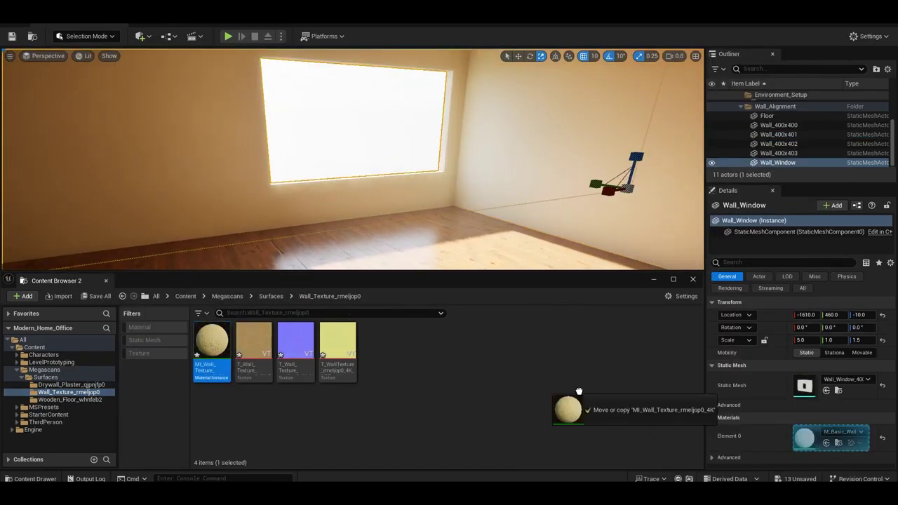
pyautogui.moveTo(211, 344); pyautogui.dragTo(804, 438)
pyautogui.doubleClick(804, 437)
pyautogui.click(588, 330)
pyautogui.write('3')
pyautogui.press('Tab')
pyautogui.write('3')
pyautogui.press('Tab')
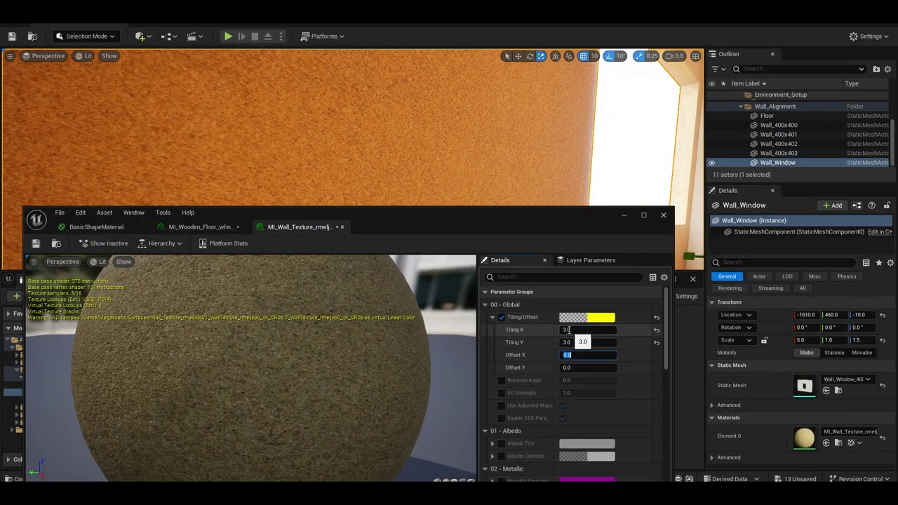
pyautogui.click(623, 215)
# - Apply MI_Drywall_Plaster to the three plain walls Wall_400x401, 402 and 403
pyautogui.click(65, 399)
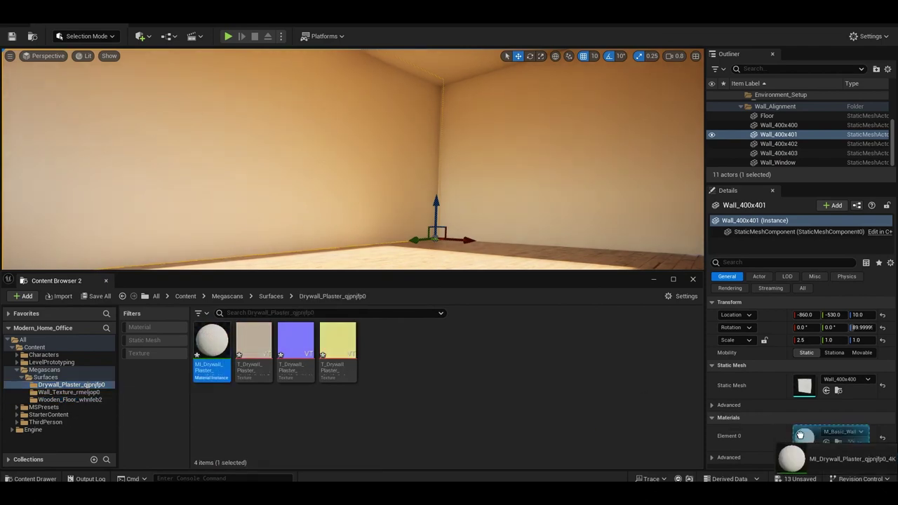
pyautogui.moveTo(800, 436); pyautogui.dragTo(804, 436)
pyautogui.click(779, 144)
pyautogui.moveTo(212, 343); pyautogui.dragTo(803, 435)
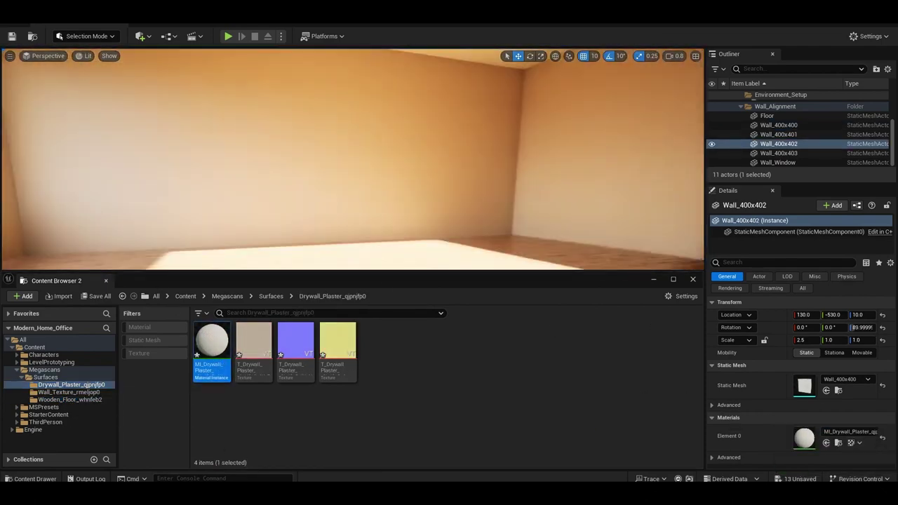
pyautogui.doubleClick(778, 153)
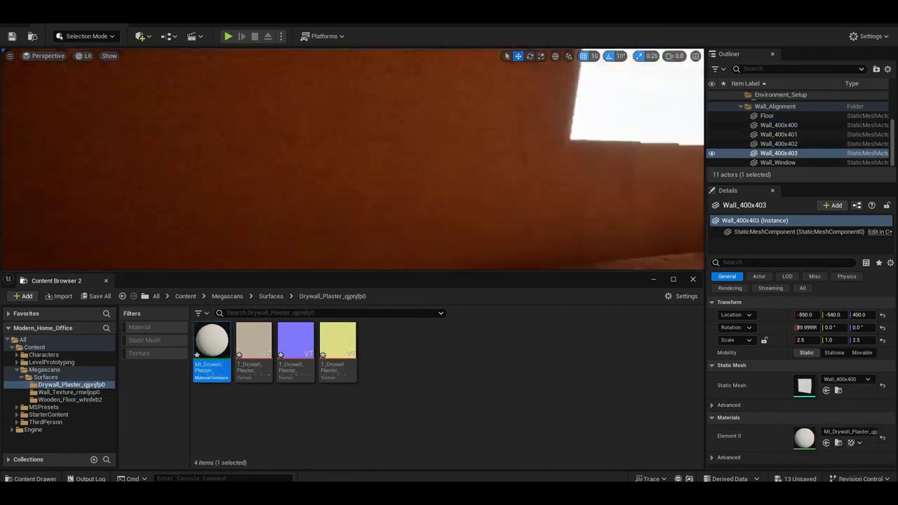
pyautogui.doubleClick(804, 437)
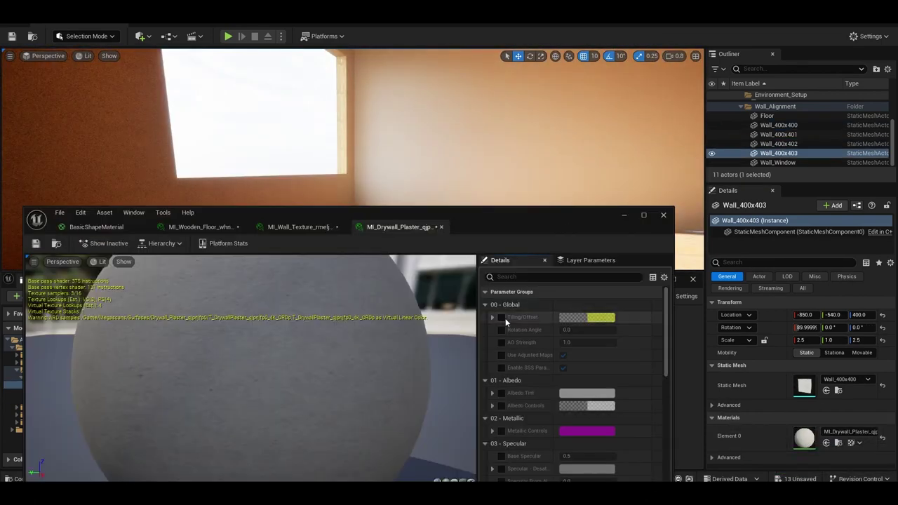
pyautogui.click(505, 317)
pyautogui.click(624, 216)
pyautogui.moveTo(351, 161); pyautogui.dragTo(392, 161, button='right')
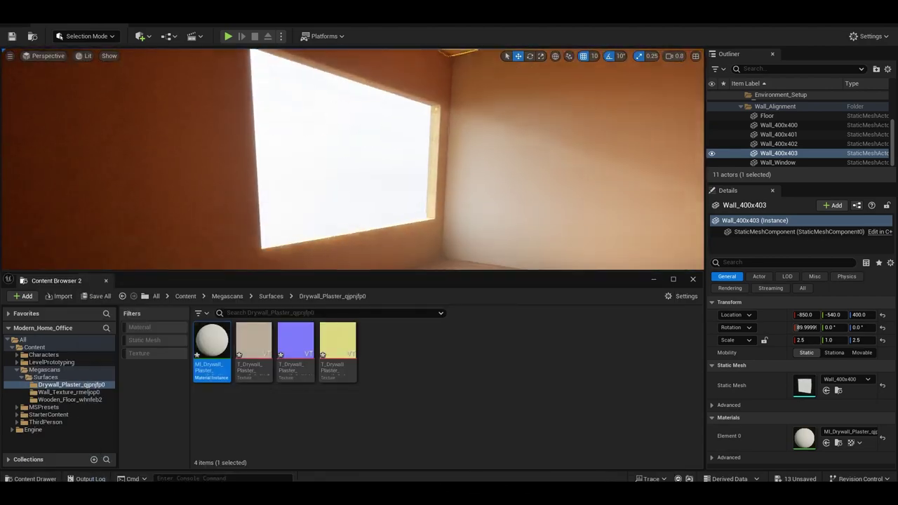
pyautogui.click(49, 384)
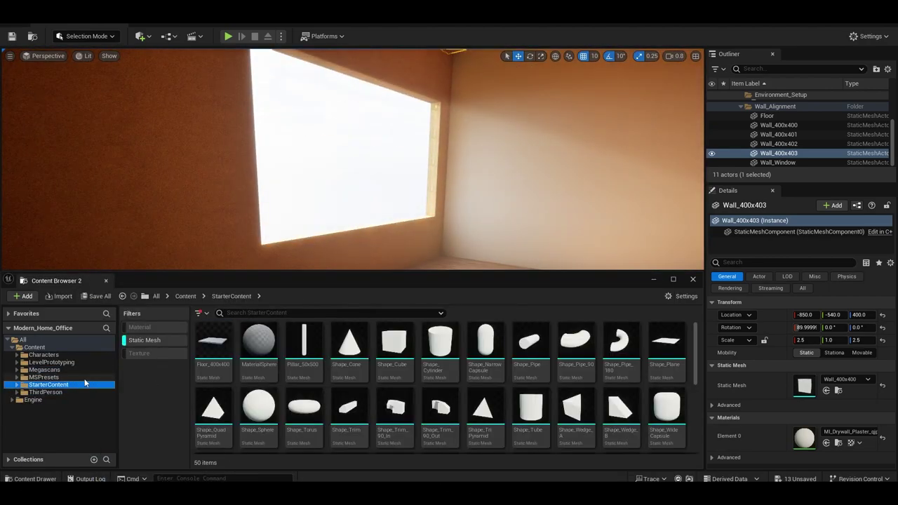
# - Place an SM_WindowFrame from StarterContent into the window opening and fit it to the edge
pyautogui.scroll(-2, 510, 399)
pyautogui.rightClick(510, 399)
pyautogui.click(578, 413)
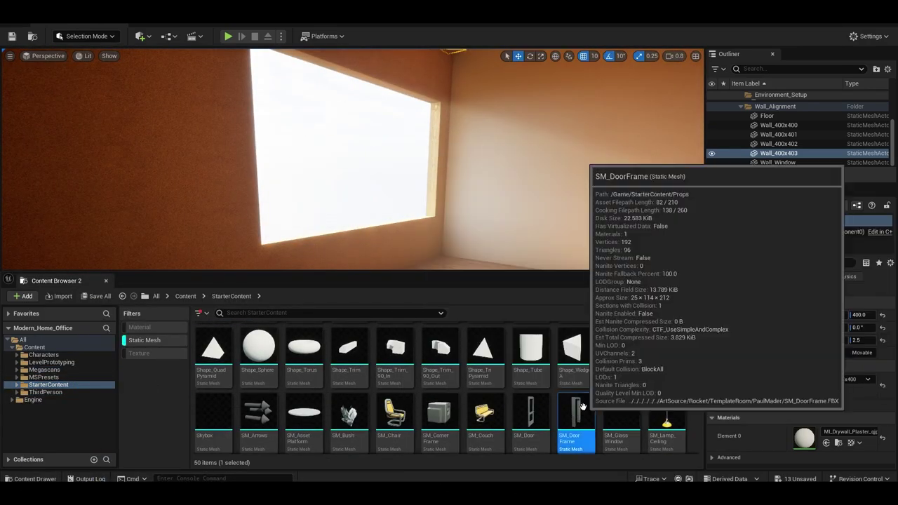
pyautogui.scroll(-1, 582, 407)
pyautogui.moveTo(575, 431); pyautogui.dragTo(416, 212)
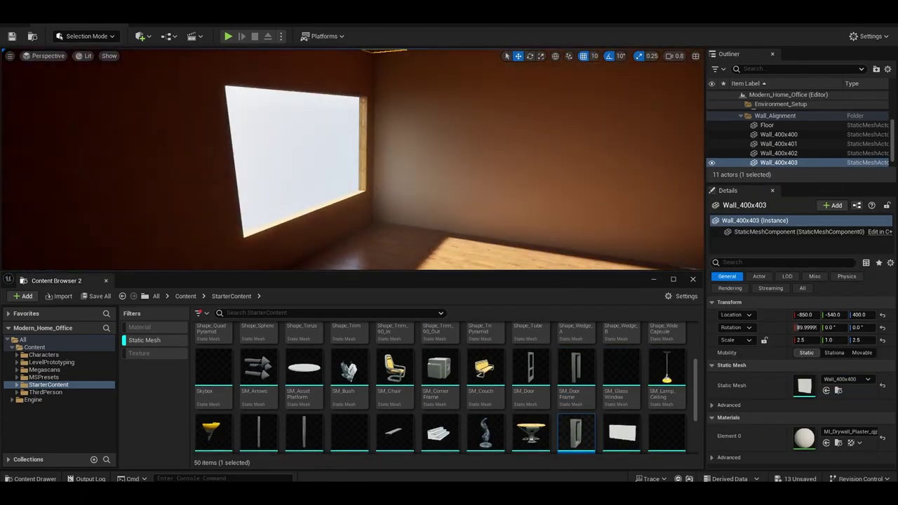
pyautogui.moveTo(473, 240)
pyautogui.mouseDown()
pyautogui.moveTo(449, 176)
pyautogui.moveTo(338, 203)
pyautogui.moveTo(360, 160)
pyautogui.mouseUp()
pyautogui.press('e')
pyautogui.moveTo(360, 160)
pyautogui.mouseDown(button='right')
pyautogui.moveTo(393, 175)
pyautogui.moveTo(584, 65)
pyautogui.mouseUp(button='right')
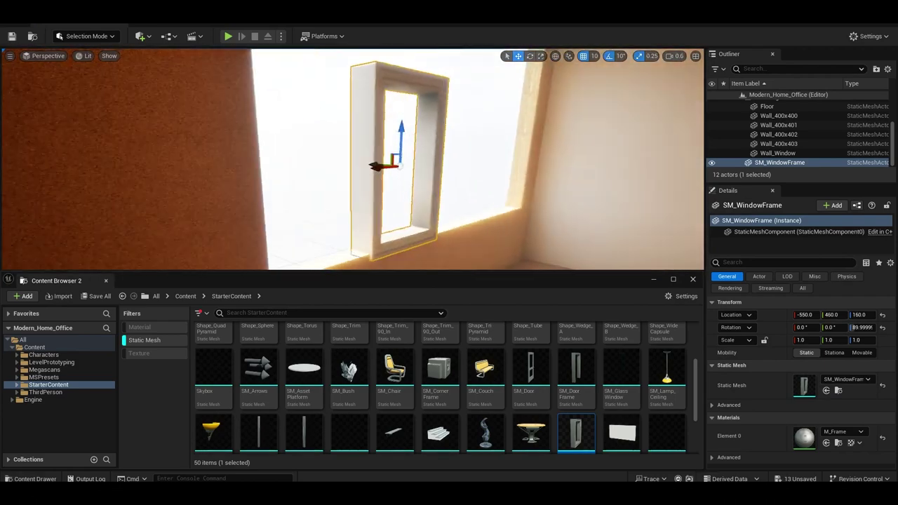
pyautogui.moveTo(400, 123); pyautogui.dragTo(472, 215)
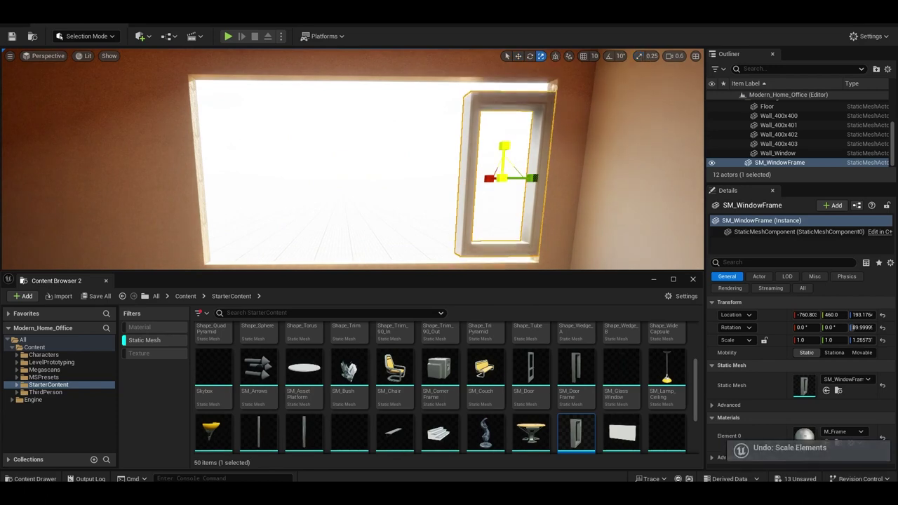
pyautogui.press('w')
# - Alt-drag three copies of the frame along X to fill the opening, and select all four
pyautogui.keyDown('alt'); pyautogui.moveTo(456, 149); pyautogui.dragTo(377, 148); pyautogui.keyUp('alt')
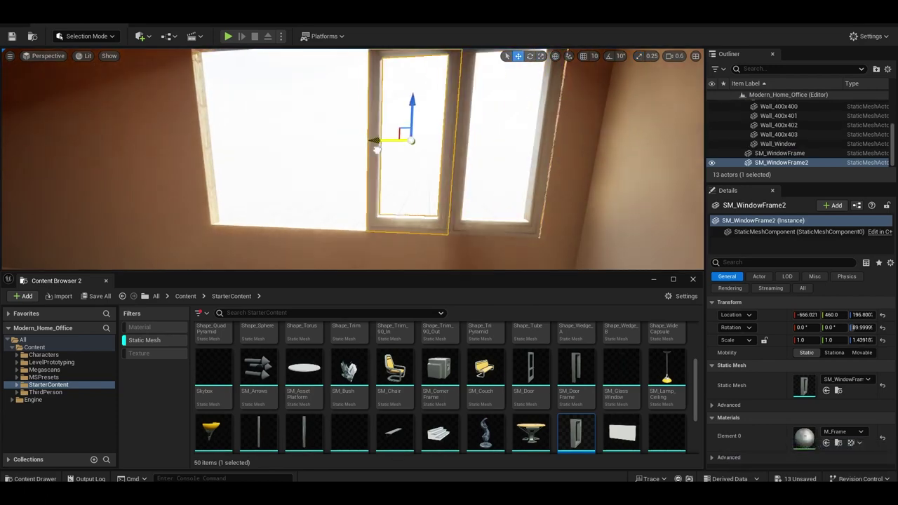
pyautogui.keyDown('alt'); pyautogui.moveTo(354, 70); pyautogui.dragTo(336, 143); pyautogui.keyUp('alt')
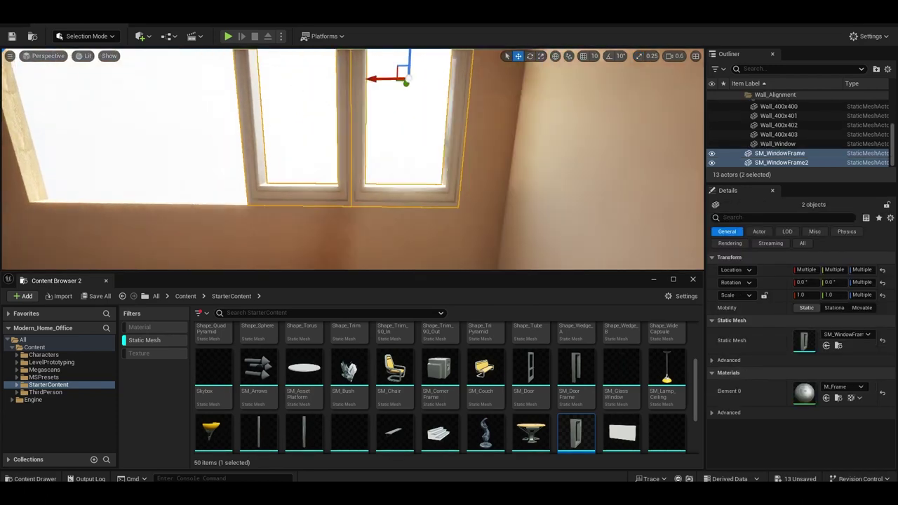
pyautogui.keyDown('alt'); pyautogui.moveTo(256, 150); pyautogui.dragTo(198, 173); pyautogui.keyUp('alt')
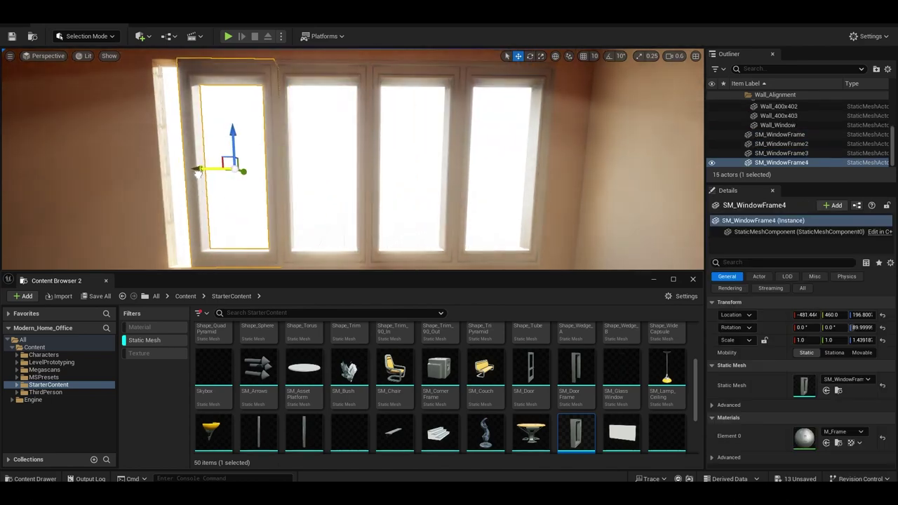
pyautogui.keyDown('ctrl'); pyautogui.click(281, 185); pyautogui.keyUp('ctrl')
pyautogui.keyDown('ctrl'); pyautogui.click(458, 191); pyautogui.keyUp('ctrl')
pyautogui.press('r')
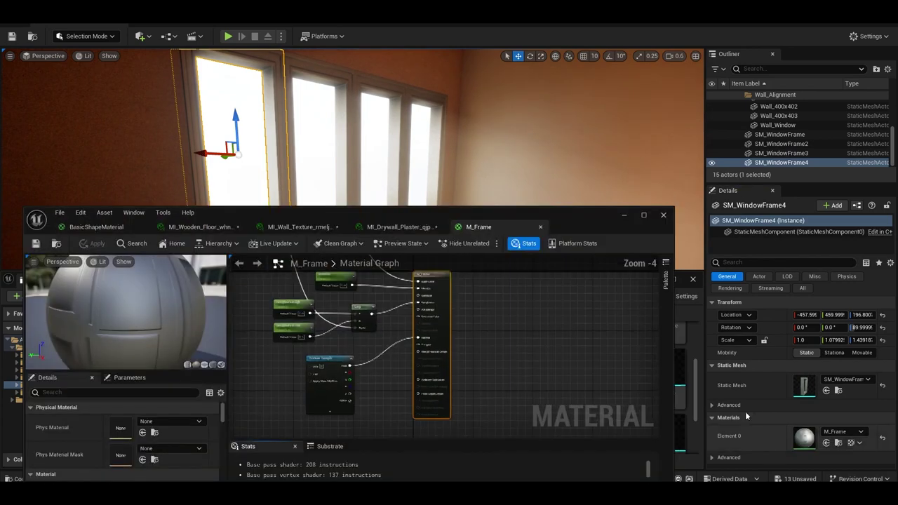
# - Set M_Frame's Color parameter to near black in the Color Picker
pyautogui.scroll(4, 403, 308)
pyautogui.click(397, 329)
pyautogui.doubleClick(396, 329)
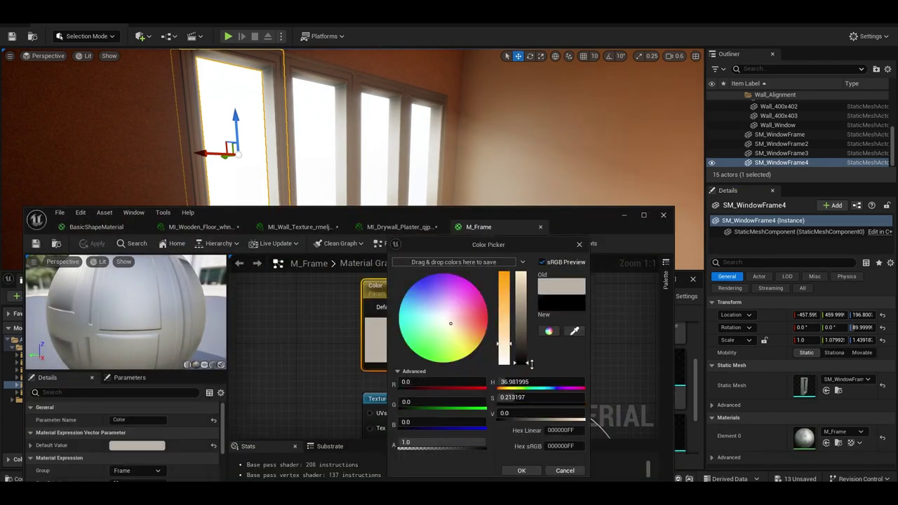
pyautogui.moveTo(531, 364); pyautogui.dragTo(531, 361)
pyautogui.press('Return')
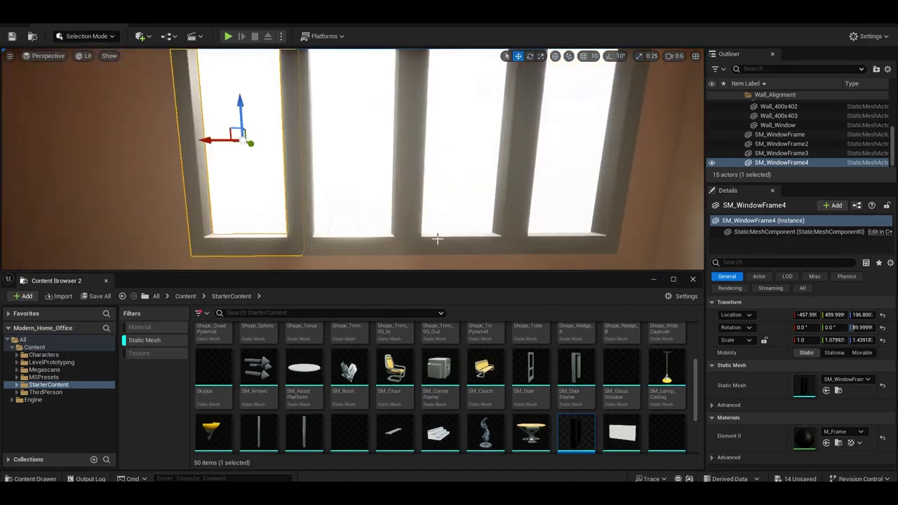
# - Check the dark frames, then right-click Content in the Content Drawer to add a new folder
pyautogui.keyDown('shift'); pyautogui.click(779, 133); pyautogui.keyUp('shift')
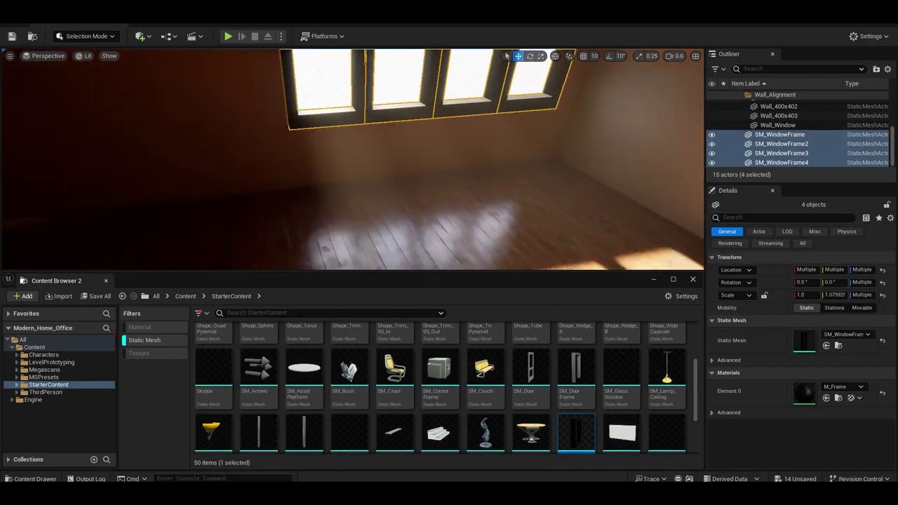
pyautogui.click(351, 238)
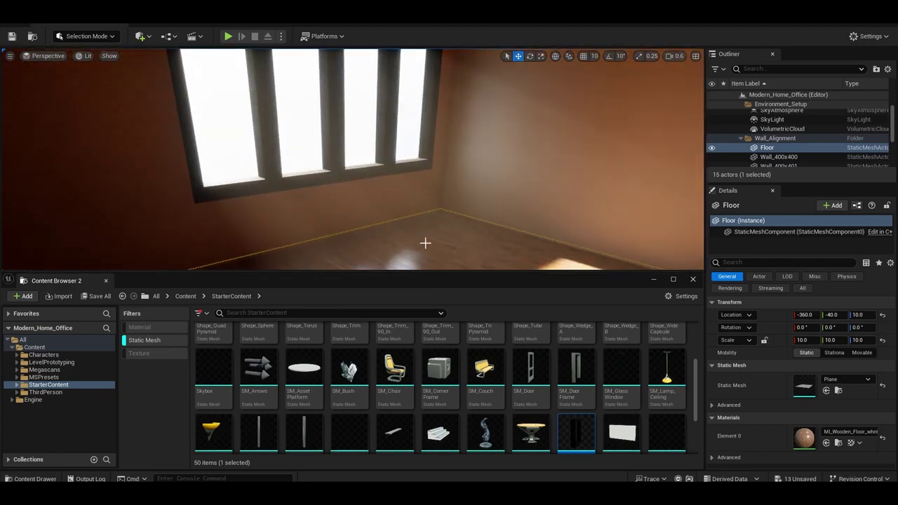
pyautogui.press('Escape')
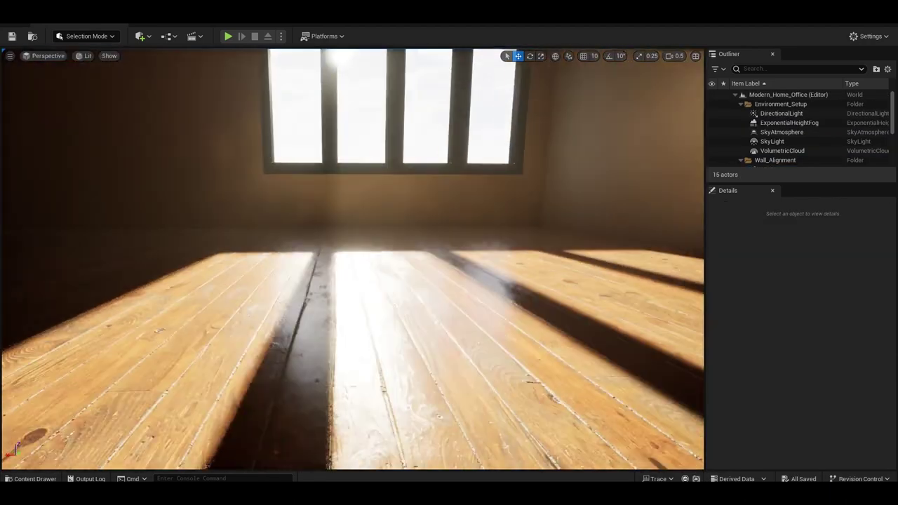
pyautogui.hotkey('ctrl', 'space')
pyautogui.rightClick(112, 367)
# - Create a Downloded_Assets folder under Content and import all the chair FBX files into it
pyautogui.click(131, 167)
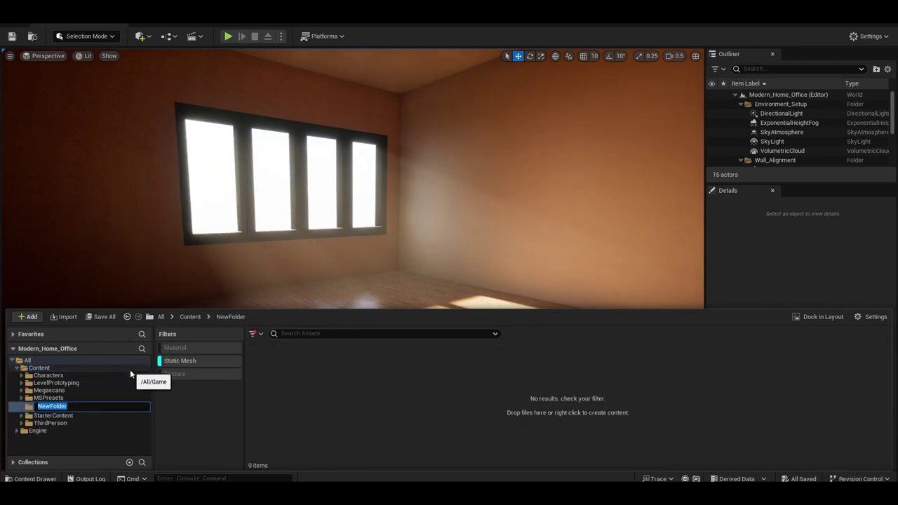
pyautogui.write('Downloded_Assets')
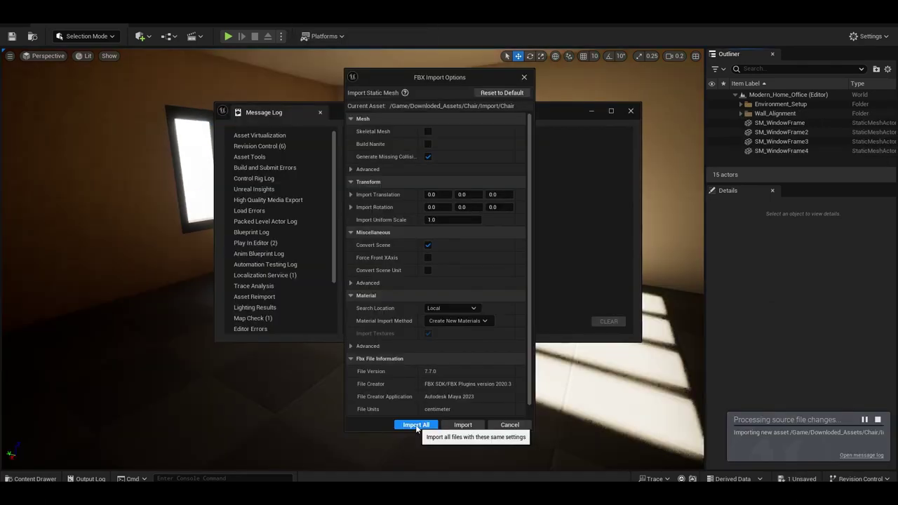
pyautogui.click(415, 425)
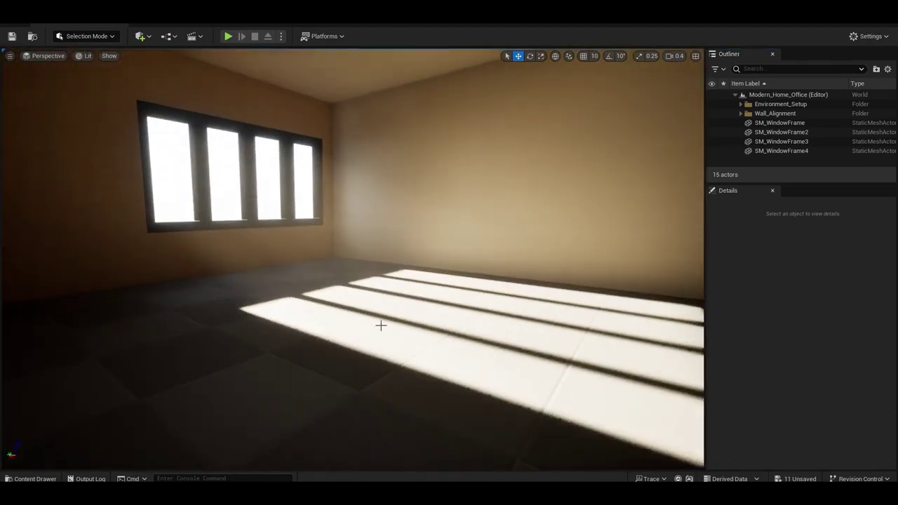
# - Drag all the imported chair meshes from the Content Drawer into the sunlit room
pyautogui.hotkey('ctrl', 'space')
pyautogui.doubleClick(262, 357)
pyautogui.hotkey('ctrl', 'a')
pyautogui.moveTo(305, 372); pyautogui.dragTo(407, 289)
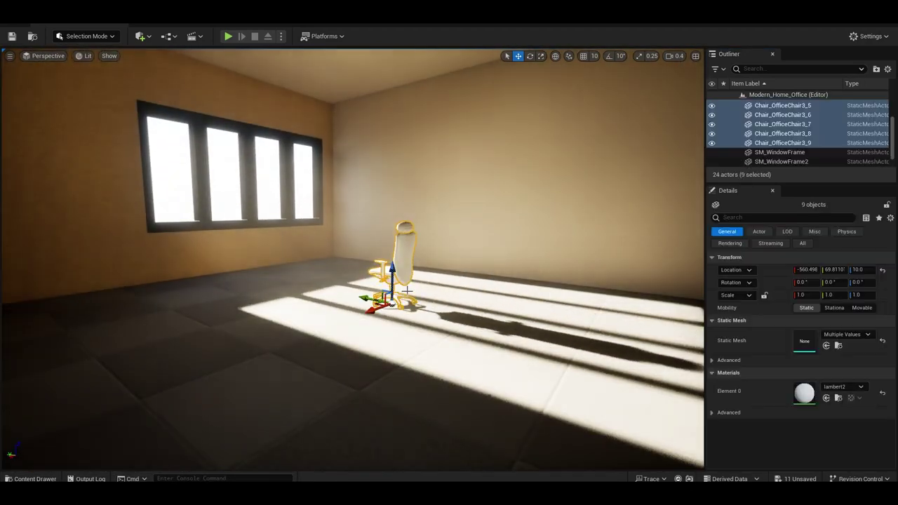
pyautogui.moveTo(407, 289); pyautogui.dragTo(477, 289, button='right')
pyautogui.scroll(2, 795, 163)
# - Group the chair parts into one unit and set its scale to 2
pyautogui.rightClick(783, 121)
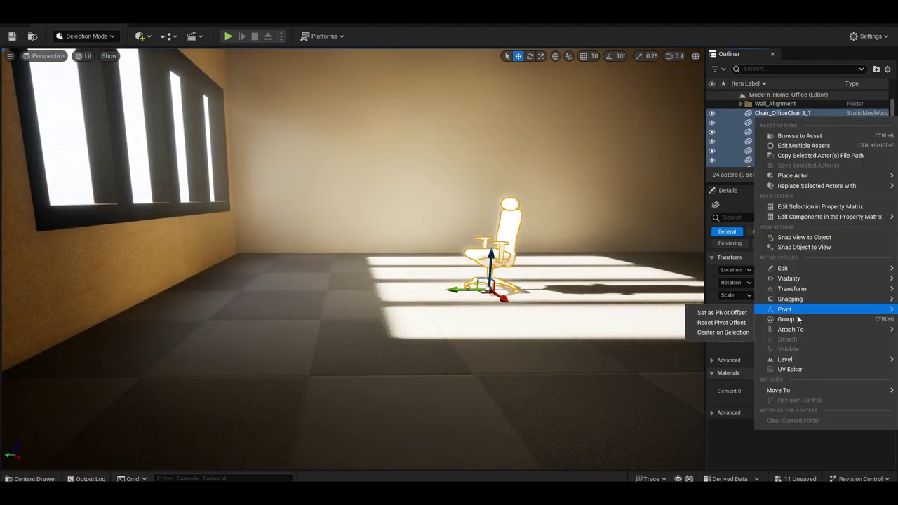
pyautogui.click(775, 309)
pyautogui.write('2')
pyautogui.press('Return')
pyautogui.moveTo(421, 280); pyautogui.dragTo(316, 280, button='right')
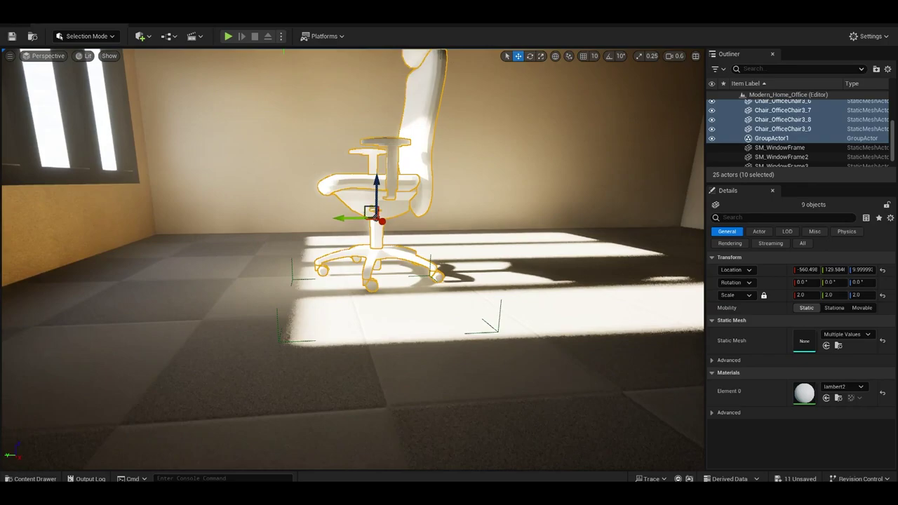
# - File all nine chair parts in a new Outliner folder named Chair
pyautogui.moveTo(421, 281)
pyautogui.mouseDown(button='right')
pyautogui.moveTo(351, 280)
pyautogui.moveTo(315, 260)
pyautogui.moveTo(350, 211)
pyautogui.moveTo(365, 245)
pyautogui.mouseUp(button='right')
pyautogui.click(491, 392)
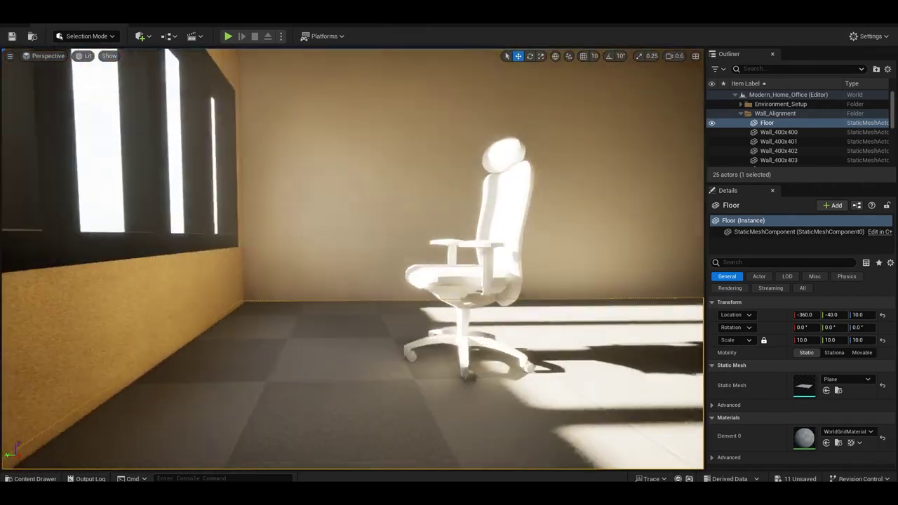
pyautogui.keyDown('shift'); pyautogui.click(773, 137); pyautogui.keyUp('shift')
pyautogui.click(876, 70)
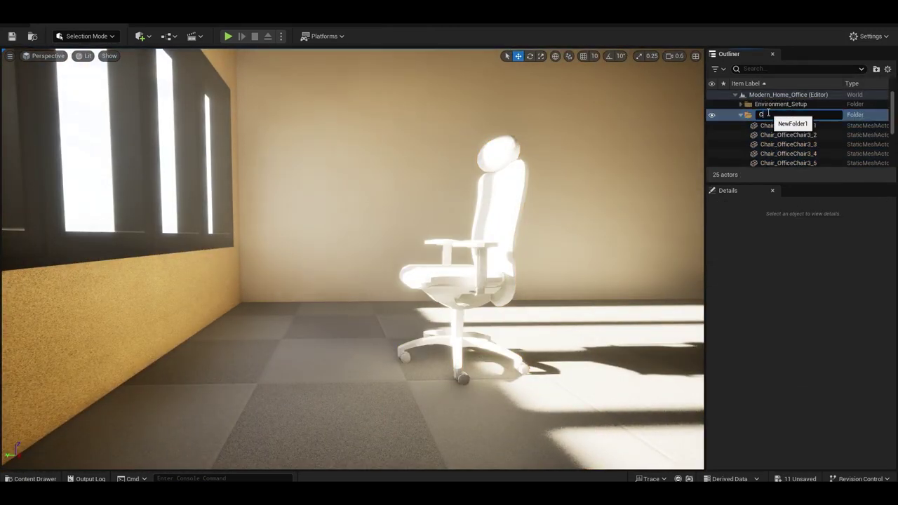
pyautogui.click(761, 103)
# - Run a short test play of the level, then stop it
pyautogui.hotkey('alt', 'p')
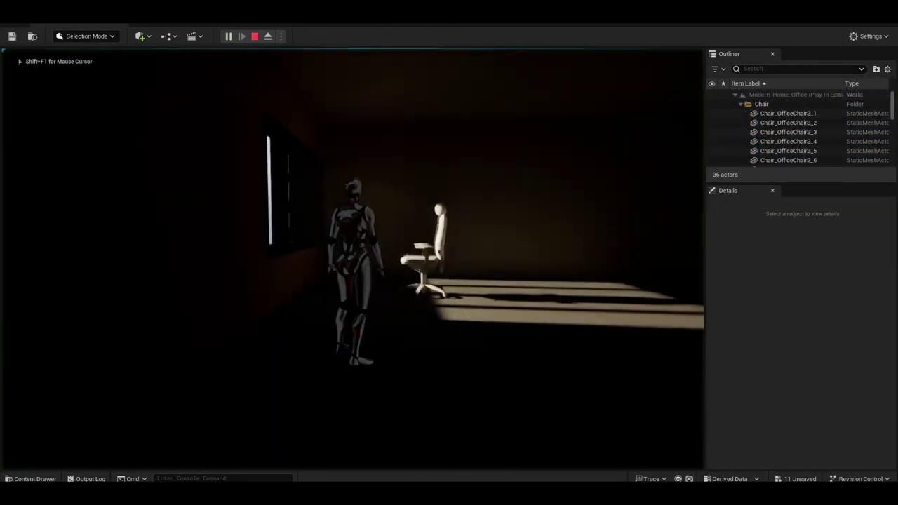
pyautogui.press('Escape')
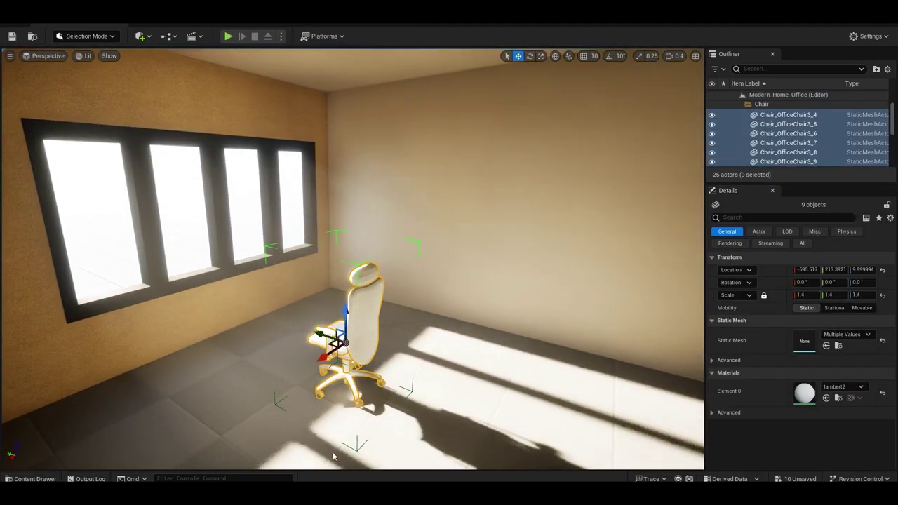
pyautogui.scroll(-1, 360, 175)
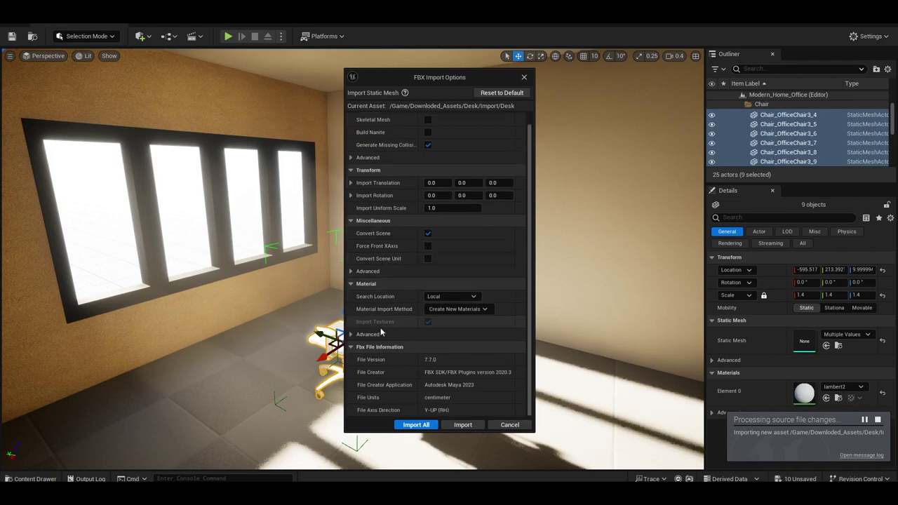
pyautogui.scroll(1, 379, 322)
# - Import all the desk FBX files with the Advanced mesh import options expanded
pyautogui.click(365, 169)
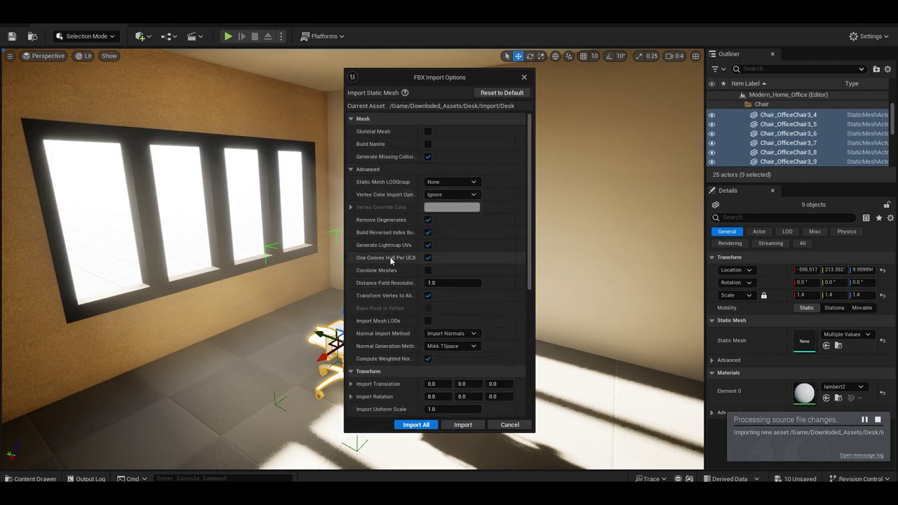
pyautogui.scroll(-4, 391, 259)
pyautogui.scroll(-5, 352, 264)
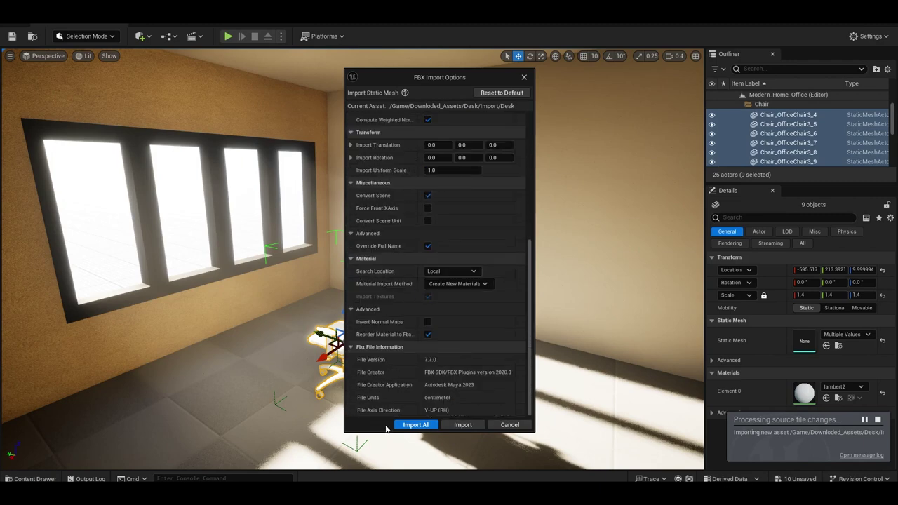
pyautogui.click(416, 424)
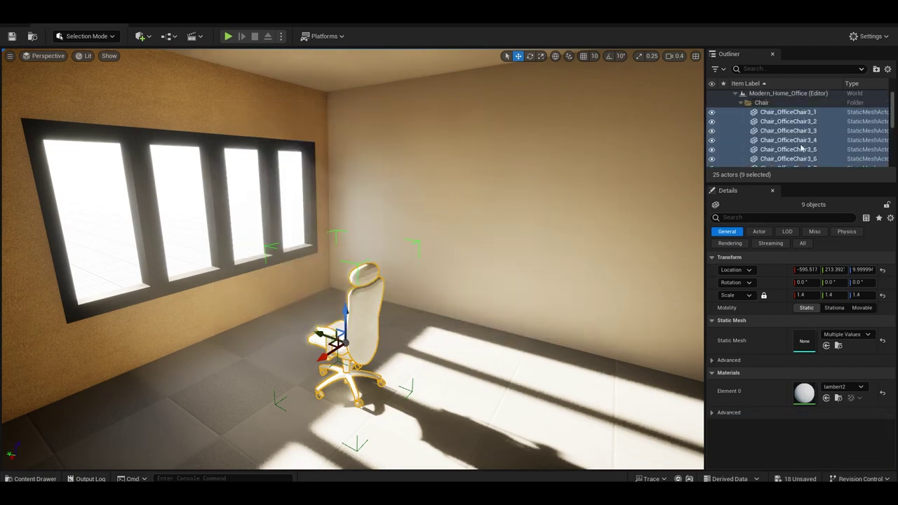
# - Collapse the Chair folder and select all the window frame actors in the Outliner
pyautogui.click(740, 102)
pyautogui.click(779, 134)
pyautogui.keyDown('shift'); pyautogui.click(780, 162); pyautogui.keyUp('shift')
# - Focus on the window frames and file them in a new Window_Frames folder
pyautogui.press('f')
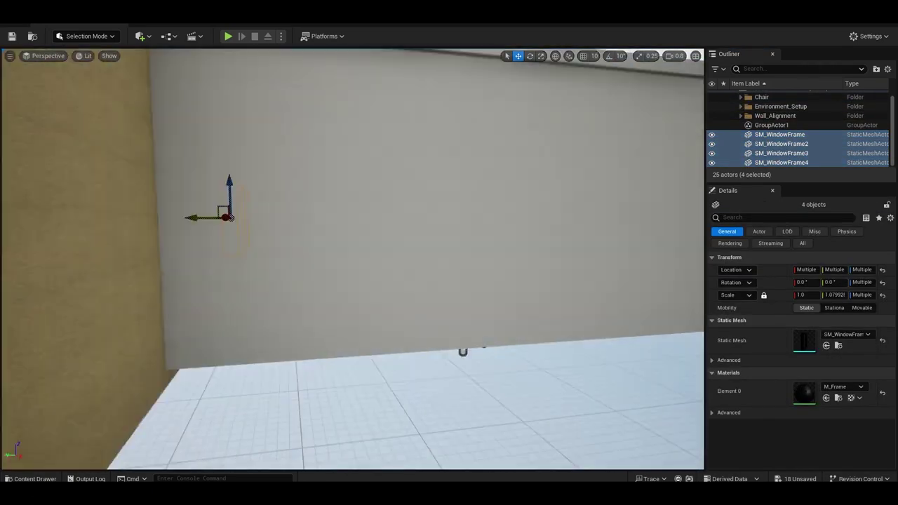
pyautogui.click(875, 69)
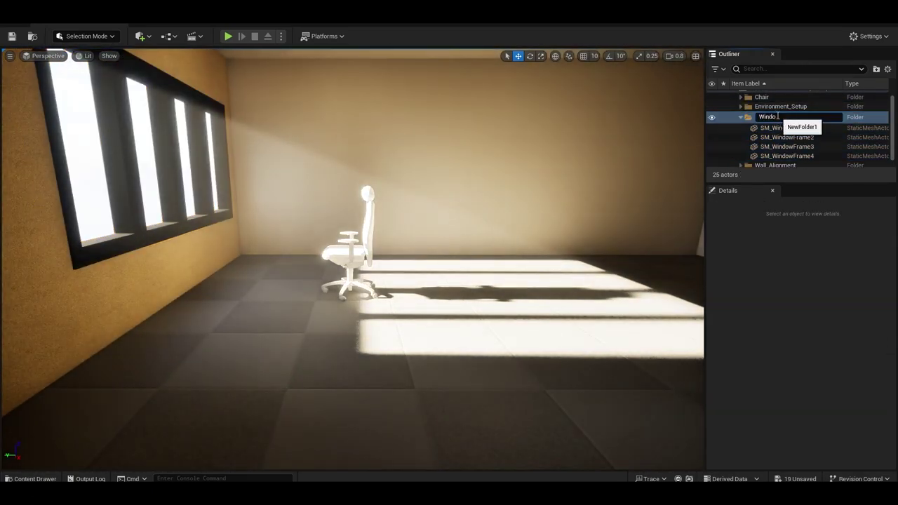
pyautogui.moveTo(767, 141)
pyautogui.mouseDown()
pyautogui.moveTo(764, 117)
pyautogui.moveTo(771, 161)
pyautogui.mouseUp()
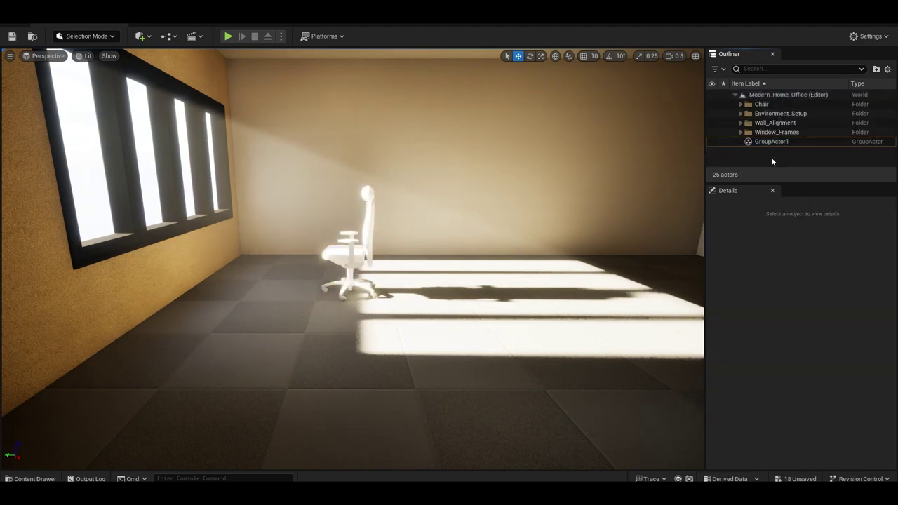
# - Place the three desk meshes from the Desk assets folder under the window
pyautogui.hotkey('ctrl', 'space')
pyautogui.hotkey('alt', 'Left')
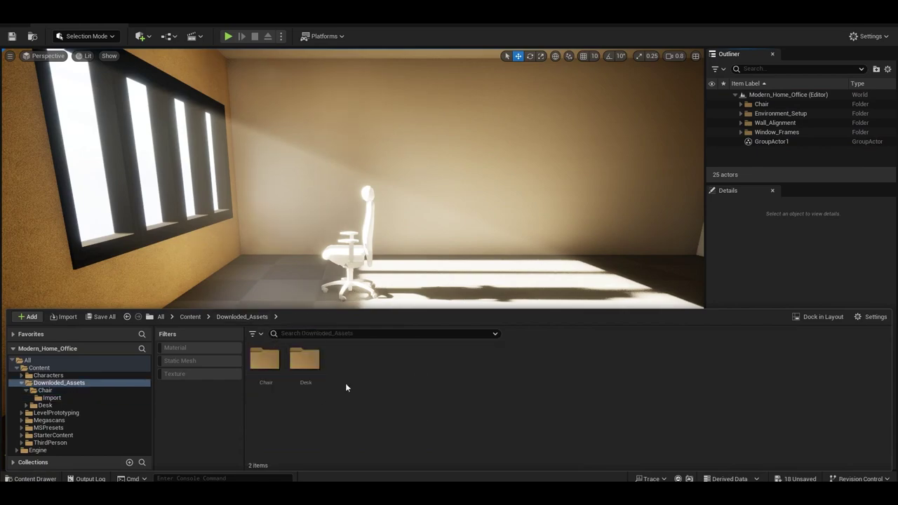
pyautogui.click(304, 363)
pyautogui.keyDown('ctrl'); pyautogui.click(265, 363); pyautogui.keyUp('ctrl')
pyautogui.keyDown('ctrl'); pyautogui.click(464, 361); pyautogui.keyUp('ctrl')
pyautogui.moveTo(464, 361); pyautogui.dragTo(210, 275)
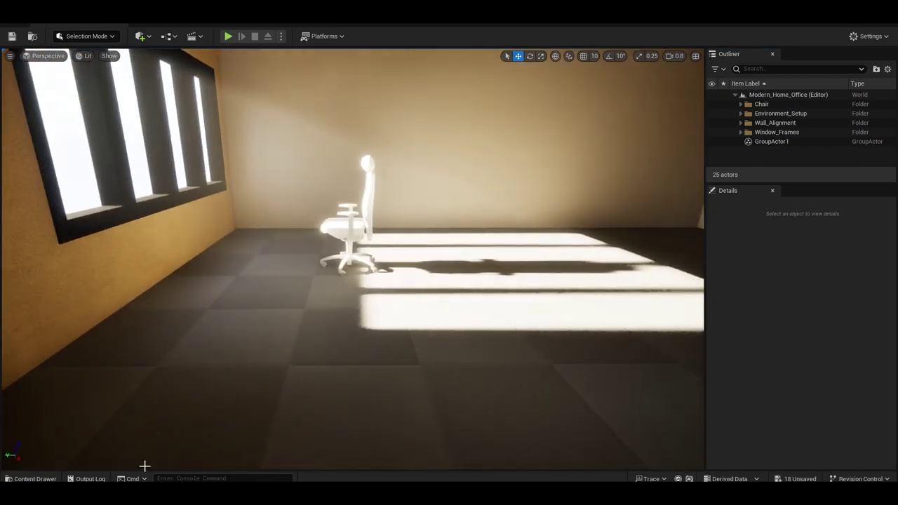
pyautogui.press('f')
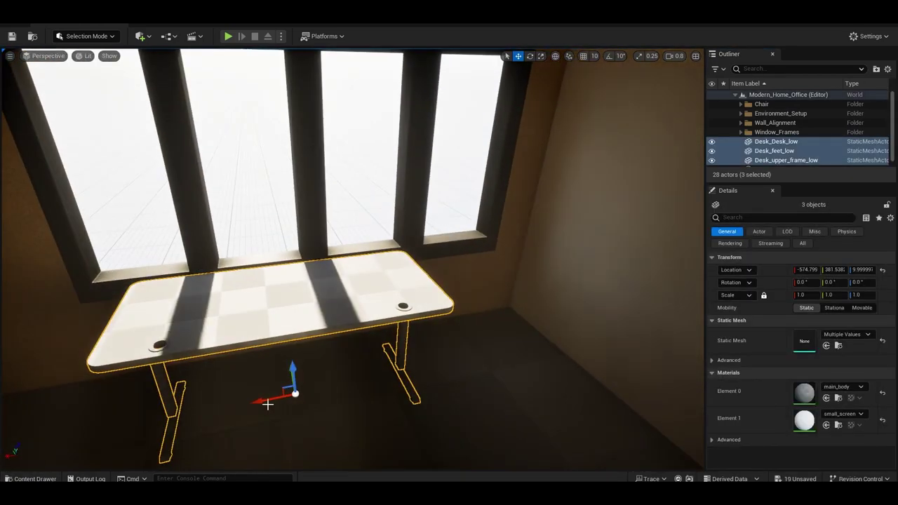
pyautogui.moveTo(303, 399)
pyautogui.keyDown('alt'); pyautogui.mouseDown()
pyautogui.moveTo(381, 406)
pyautogui.moveTo(220, 411)
pyautogui.moveTo(301, 411)
pyautogui.moveTo(289, 338)
pyautogui.mouseUp(); pyautogui.keyUp('alt')
# - View the chair and desk from above, then move the main_body material's erroring texture node aside
pyautogui.click(466, 309)
pyautogui.press('f')
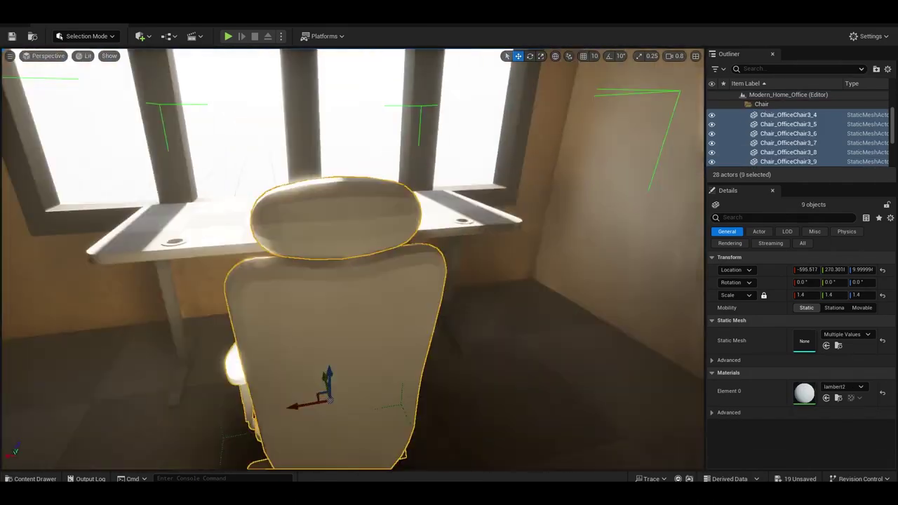
pyautogui.keyDown('alt'); pyautogui.moveTo(443, 294); pyautogui.dragTo(444, 346); pyautogui.keyUp('alt')
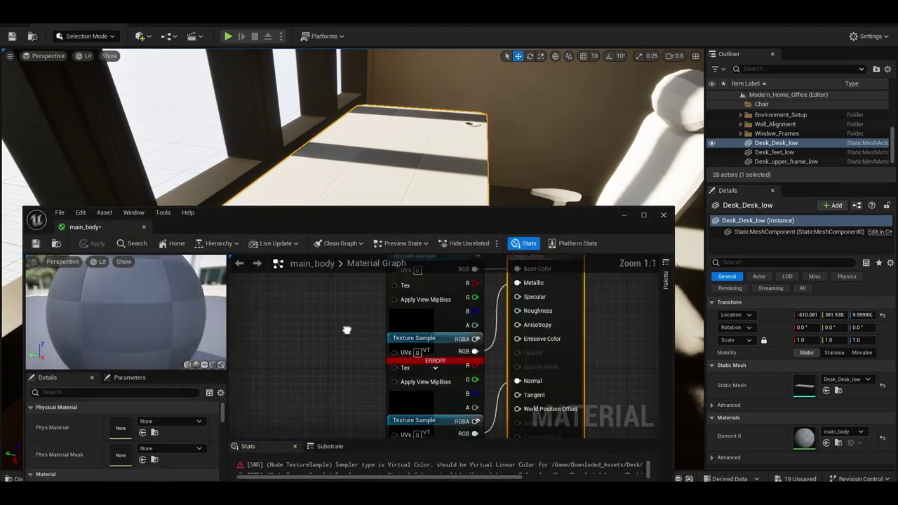
pyautogui.moveTo(414, 338); pyautogui.dragTo(277, 275)
# - Arrange the Material Editor and locate the erroring node's texture in the Content Drawer
pyautogui.moveTo(420, 214); pyautogui.dragTo(417, 85)
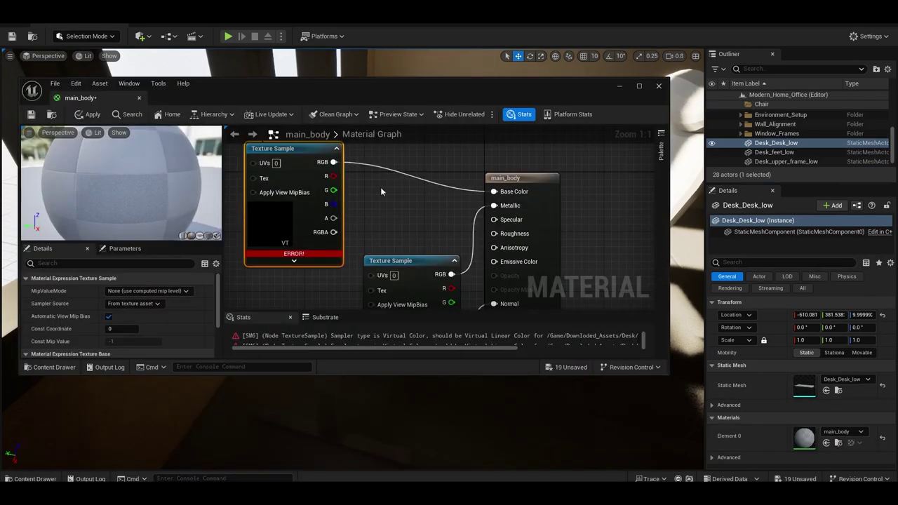
pyautogui.scroll(-2, 381, 187)
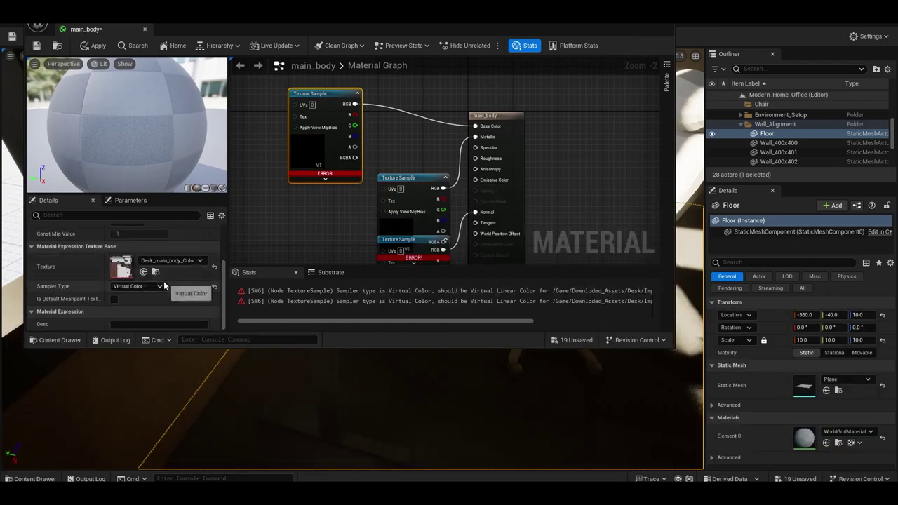
pyautogui.click(155, 271)
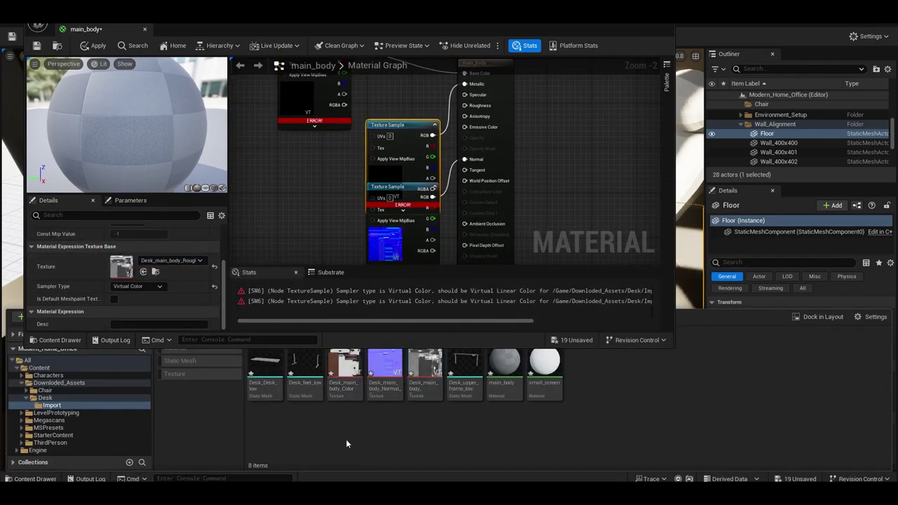
pyautogui.moveTo(489, 321); pyautogui.dragTo(573, 322)
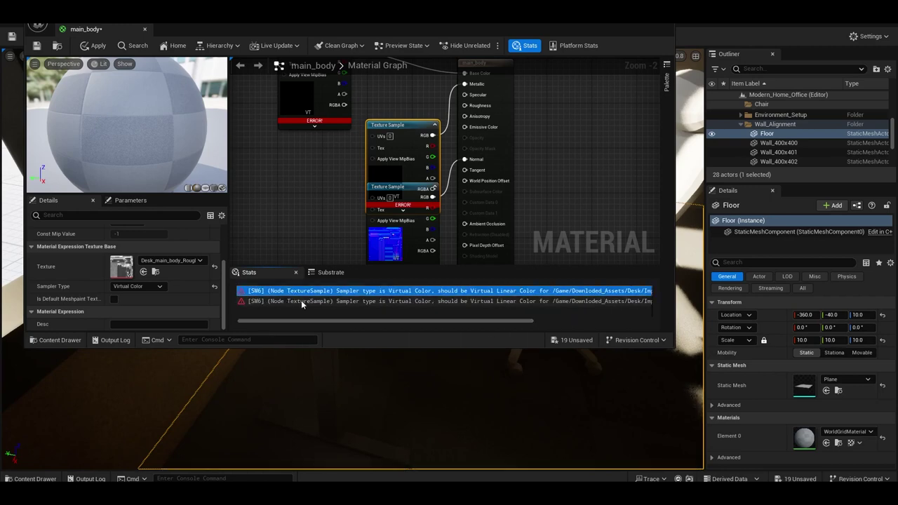
pyautogui.hotkey('ctrl', 'space')
pyautogui.moveTo(326, 231); pyautogui.dragTo(362, 216, button='right')
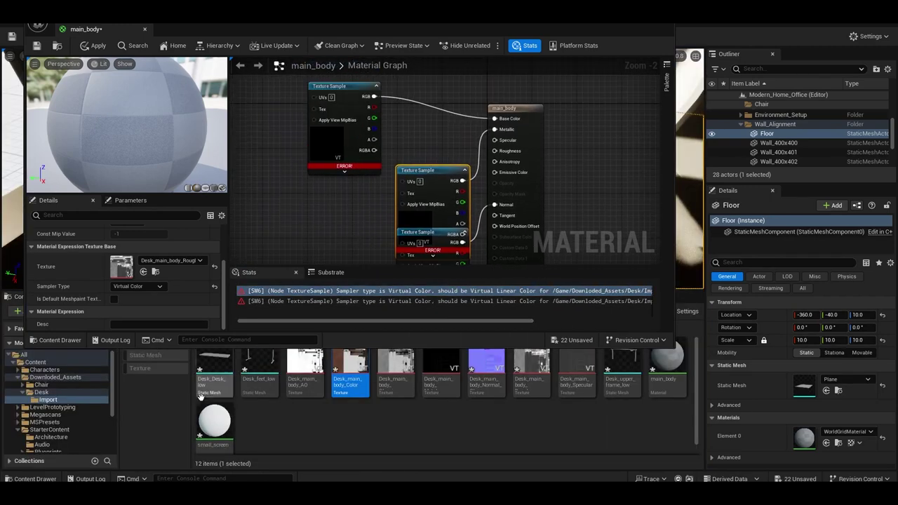
# - Assign Desk_main_body_Color to the colour Texture Sample node as Virtual Linear Color
pyautogui.scroll(-1, 253, 424)
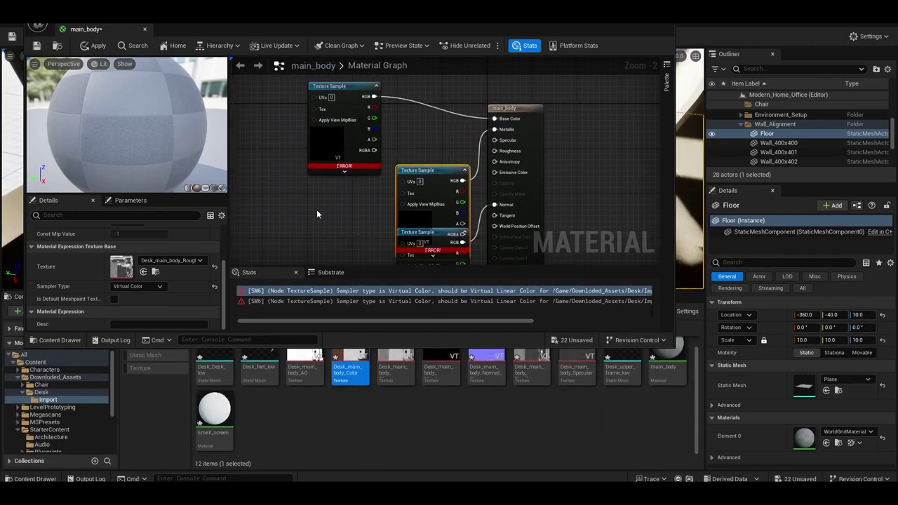
pyautogui.scroll(-2, 358, 206)
pyautogui.click(358, 206)
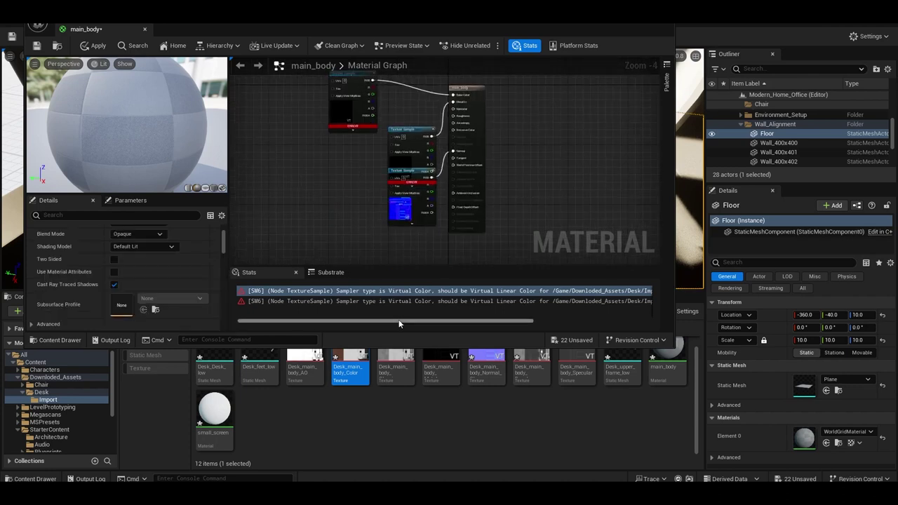
pyautogui.moveTo(365, 119); pyautogui.dragTo(403, 179, button='right')
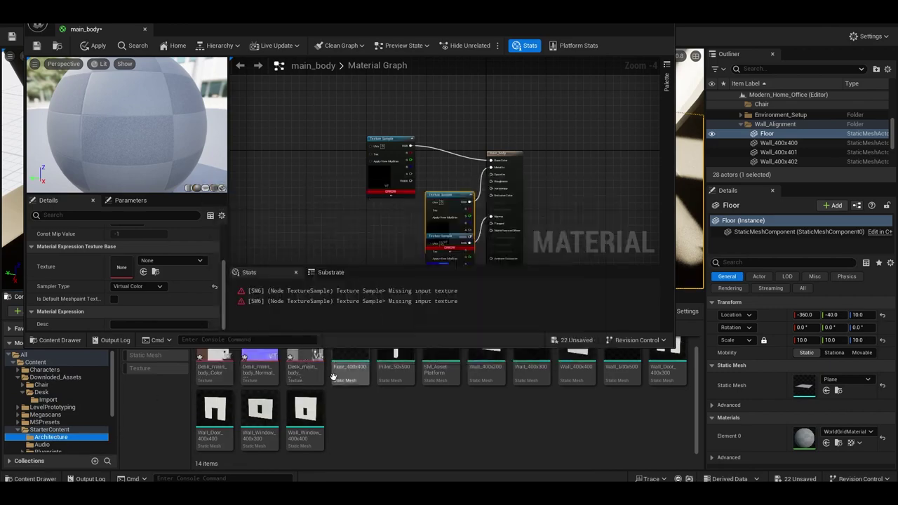
pyautogui.moveTo(305, 361); pyautogui.dragTo(117, 275)
pyautogui.moveTo(214, 368); pyautogui.dragTo(121, 266)
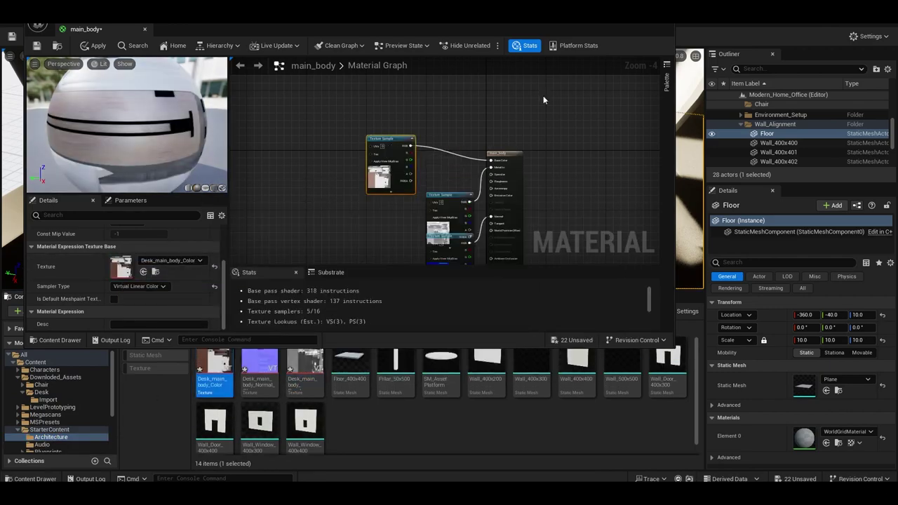
# - Close the Material Editor and rotate the desk pieces to -180° around Z
pyautogui.click(633, 28)
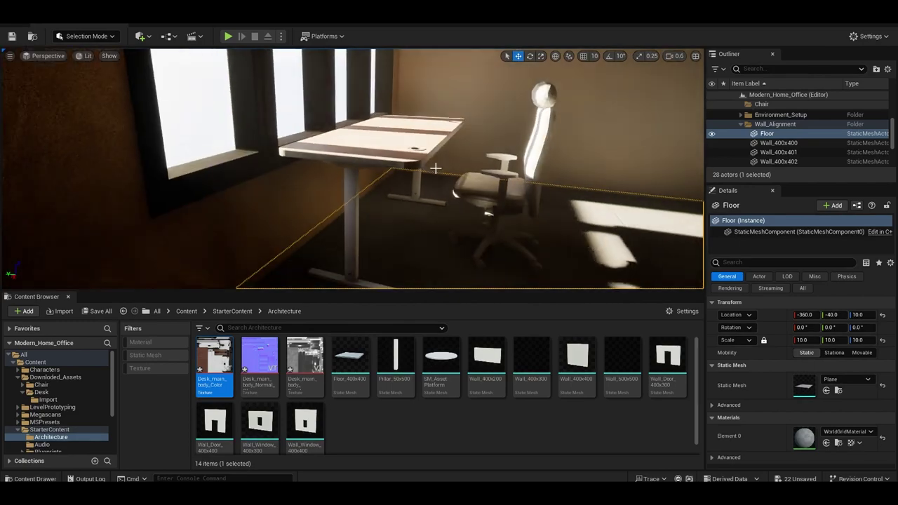
pyautogui.click(393, 144)
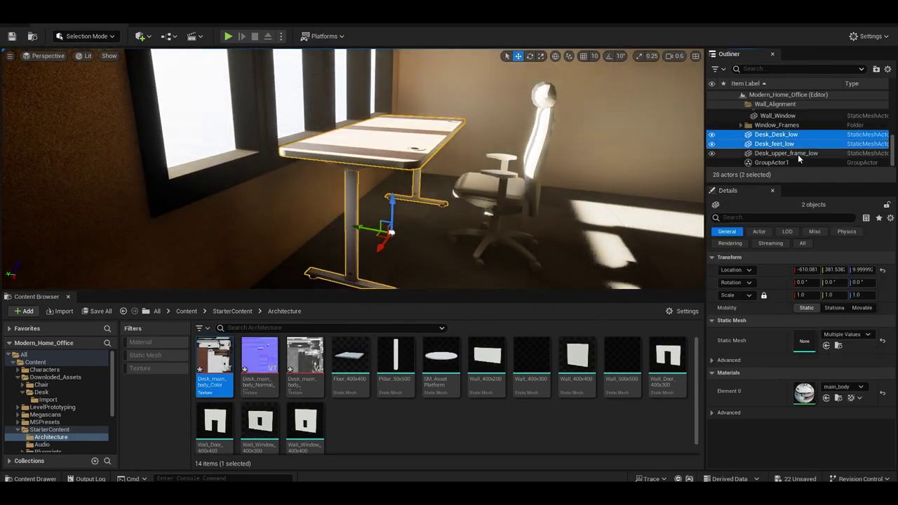
pyautogui.moveTo(394, 255); pyautogui.dragTo(370, 258)
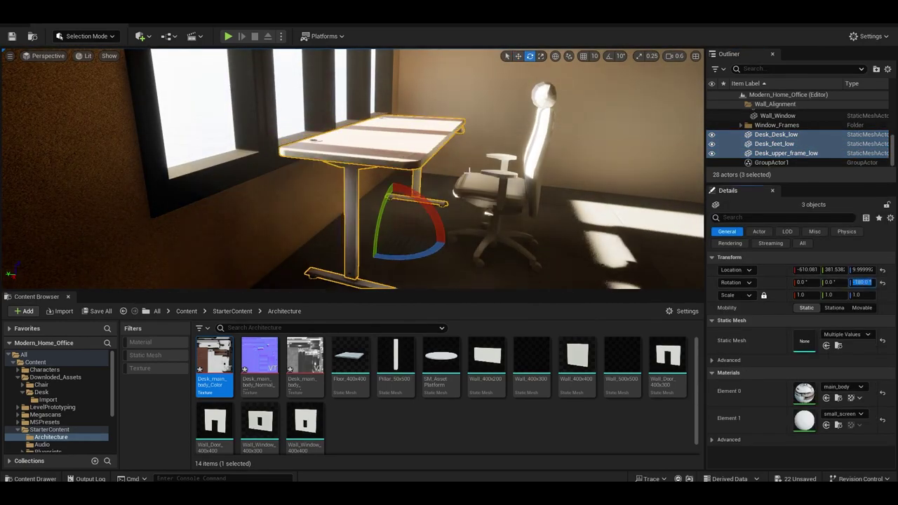
pyautogui.moveTo(467, 169); pyautogui.dragTo(468, 169, button='right')
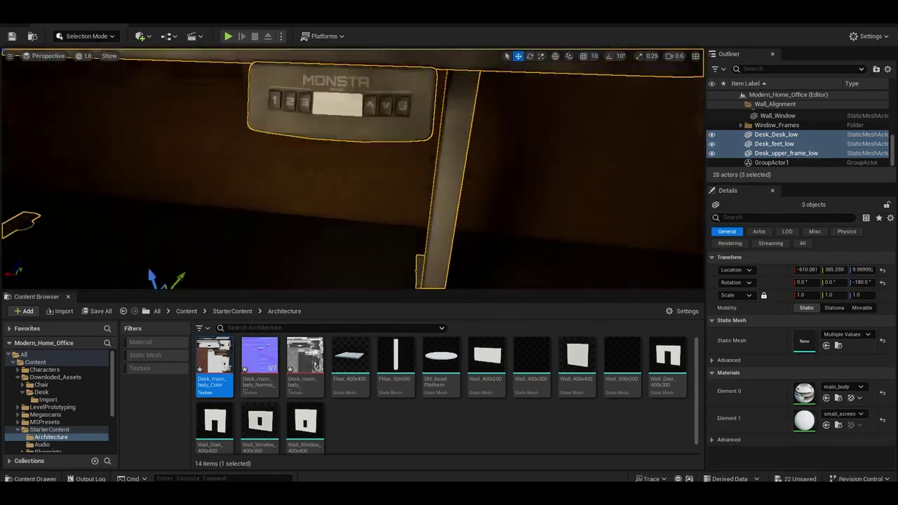
pyautogui.moveTo(349, 170); pyautogui.dragTo(349, 169, button='right')
# - Select and frame the desk top to check its wood-grain colour texture
pyautogui.click(349, 169)
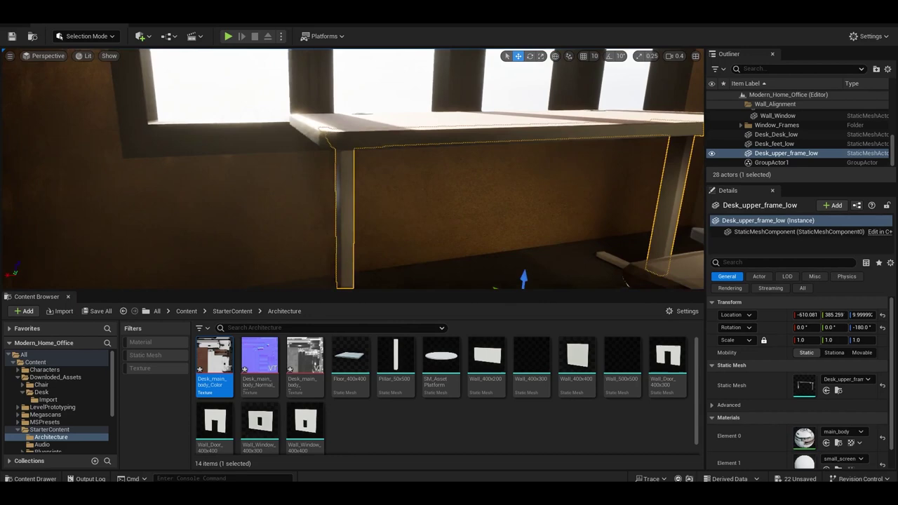
pyautogui.click(424, 198)
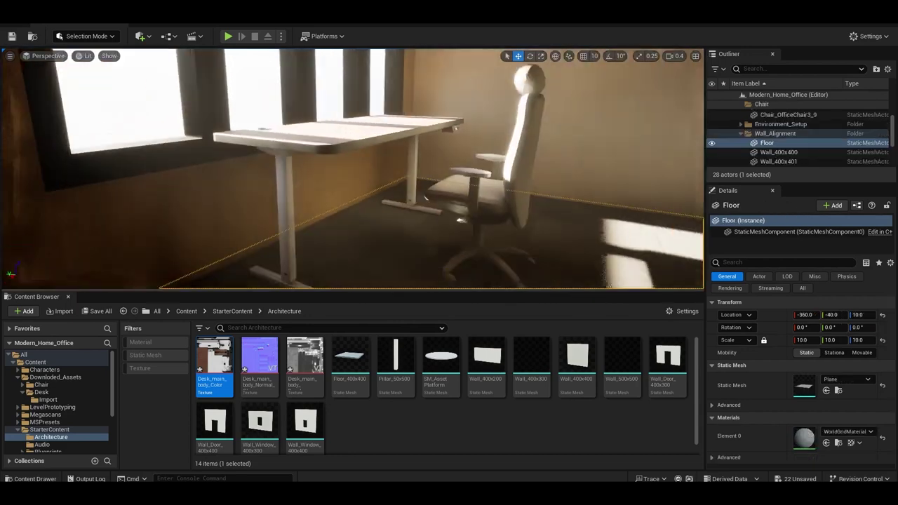
pyautogui.click(341, 160)
pyautogui.press('f')
pyautogui.click(232, 310)
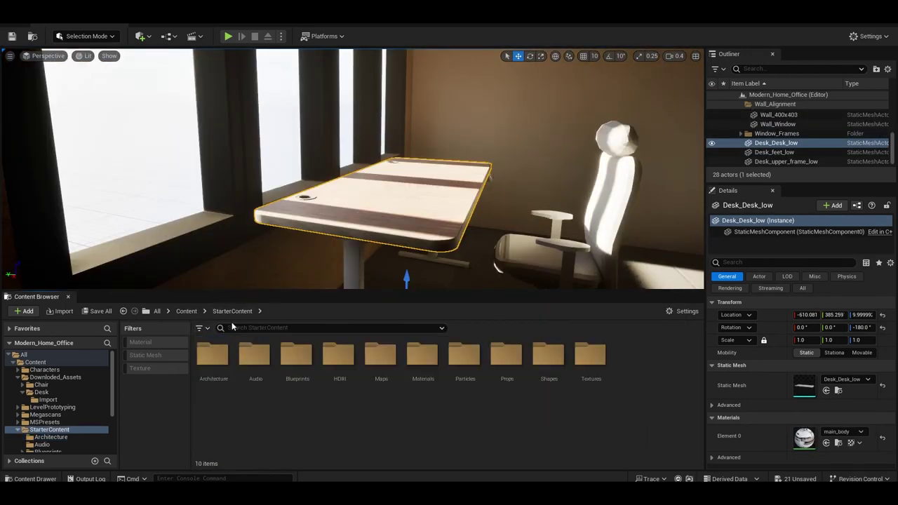
# - Create a Lamp folder in Downloded_Assets and import the desk lamp FBX into it
pyautogui.click(56, 377)
pyautogui.rightClick(398, 394)
pyautogui.click(401, 83)
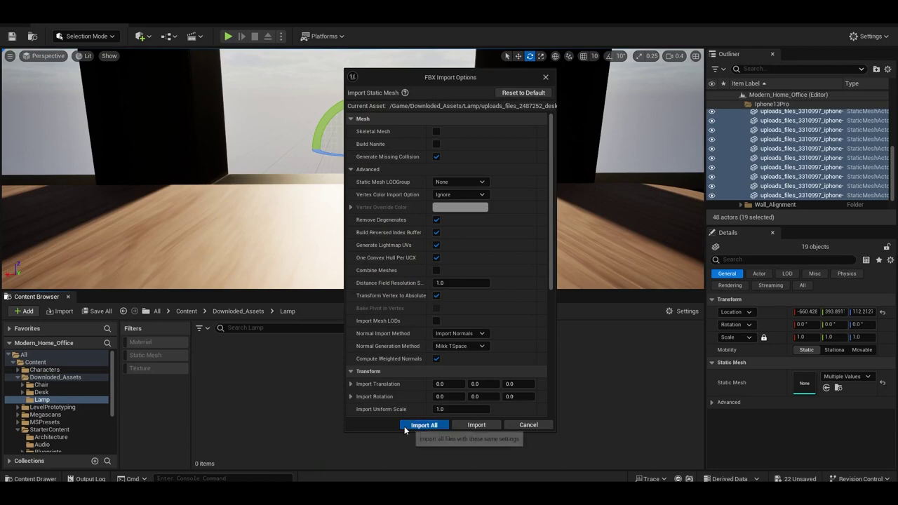
pyautogui.click(405, 424)
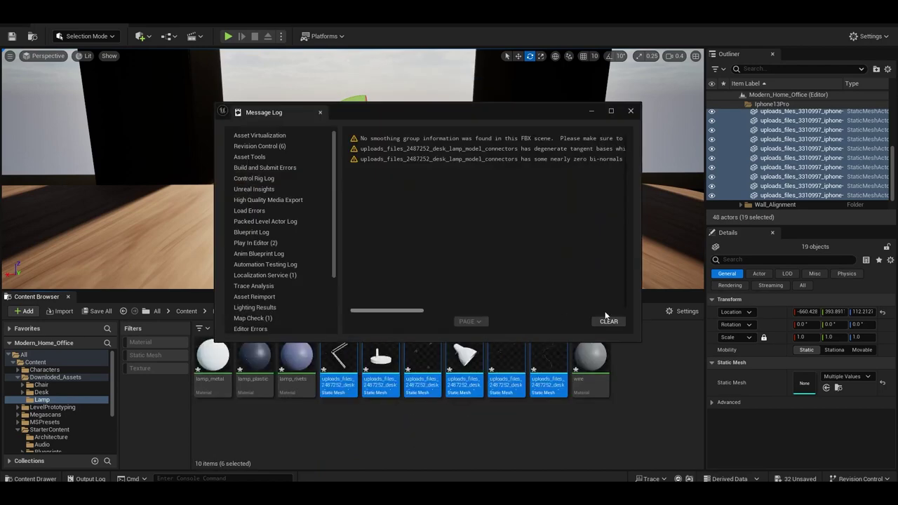
pyautogui.click(630, 110)
# - Slide the lamp along the desk and turn it to about -44.8° around Z
pyautogui.click(502, 233)
pyautogui.press('f')
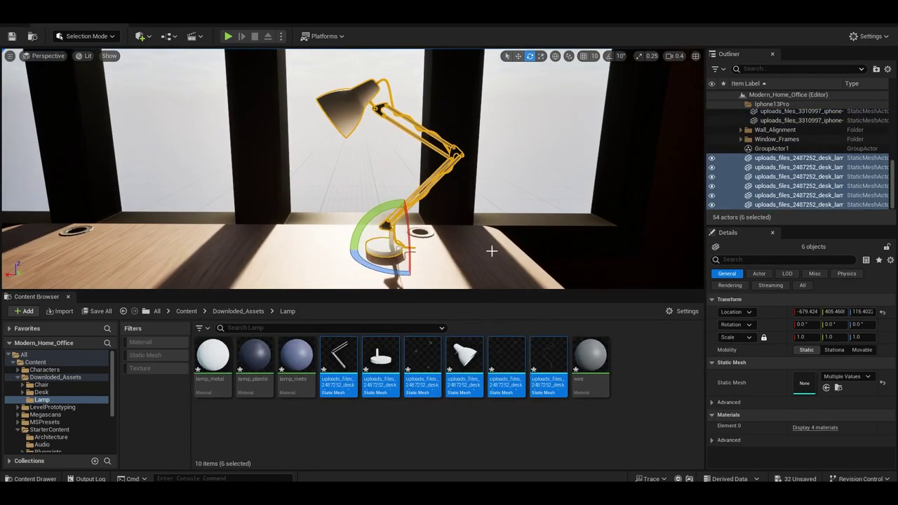
pyautogui.moveTo(387, 249)
pyautogui.mouseDown()
pyautogui.moveTo(384, 205)
pyautogui.moveTo(392, 223)
pyautogui.moveTo(337, 252)
pyautogui.mouseUp()
pyautogui.click(343, 437)
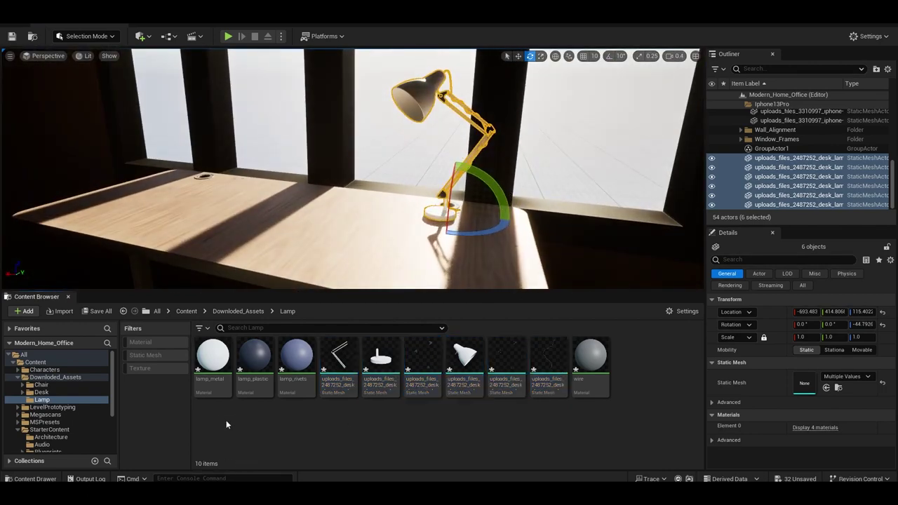
# - Create a new folder for the laptop inside Downloded_Assets
pyautogui.click(238, 311)
pyautogui.rightClick(327, 421)
pyautogui.rightClick(360, 372)
pyautogui.click(424, 72)
# - Name the laptop folder and import the MacBook Pro FBX into it
pyautogui.write('Mad')
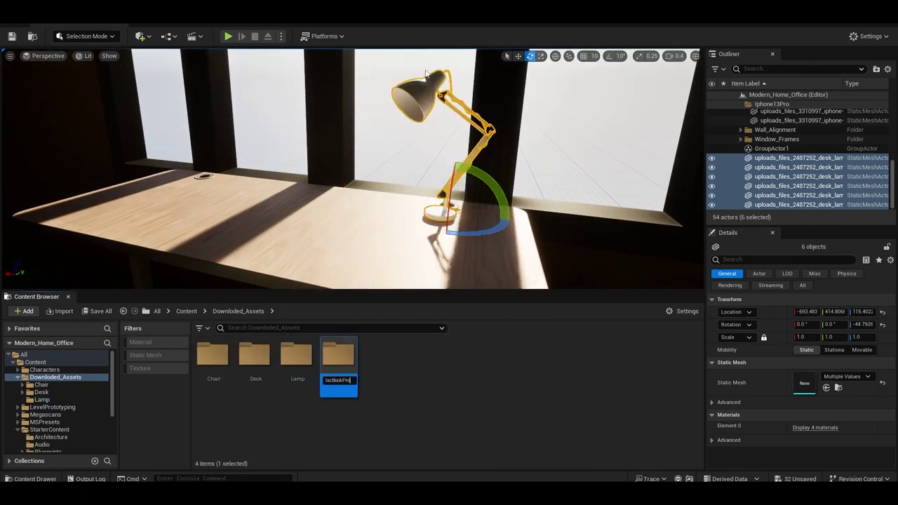
pyautogui.click(409, 421)
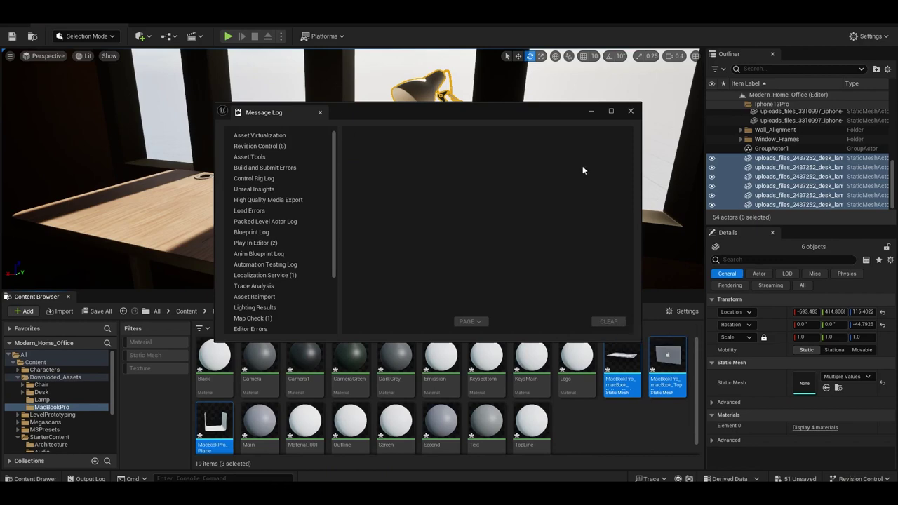
pyautogui.click(630, 111)
# - Place the MacBook Pro in the level at 0.2 scale on the desk surface
pyautogui.moveTo(645, 368); pyautogui.dragTo(350, 211)
pyautogui.press('f')
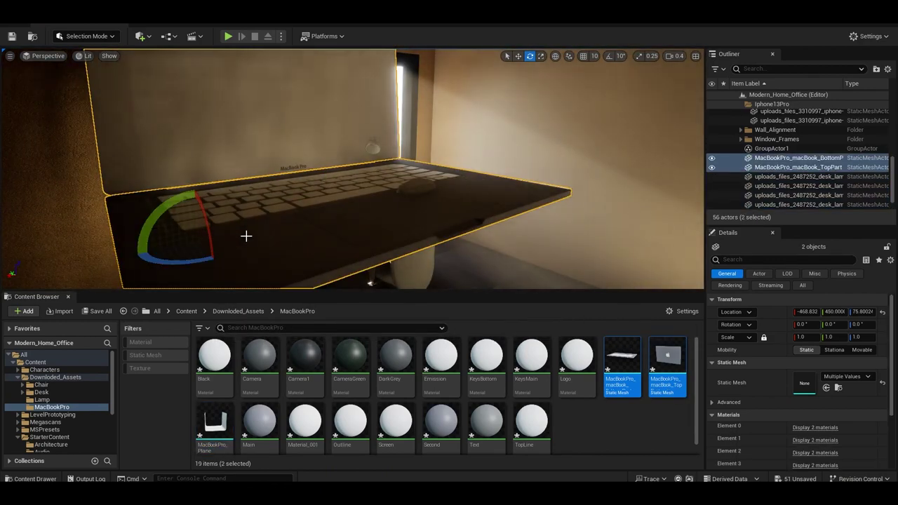
pyautogui.write('0.2')
pyautogui.press('Return')
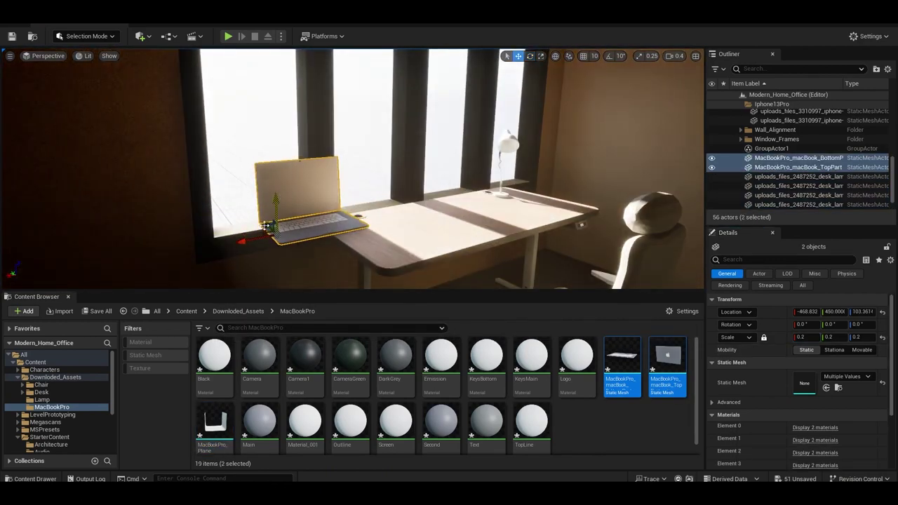
pyautogui.moveTo(380, 214); pyautogui.dragTo(381, 214, button='right')
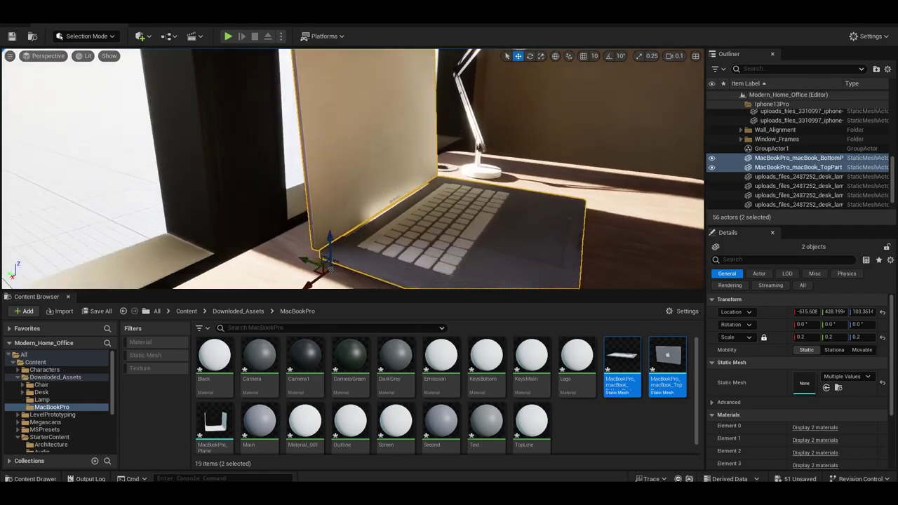
pyautogui.press('f')
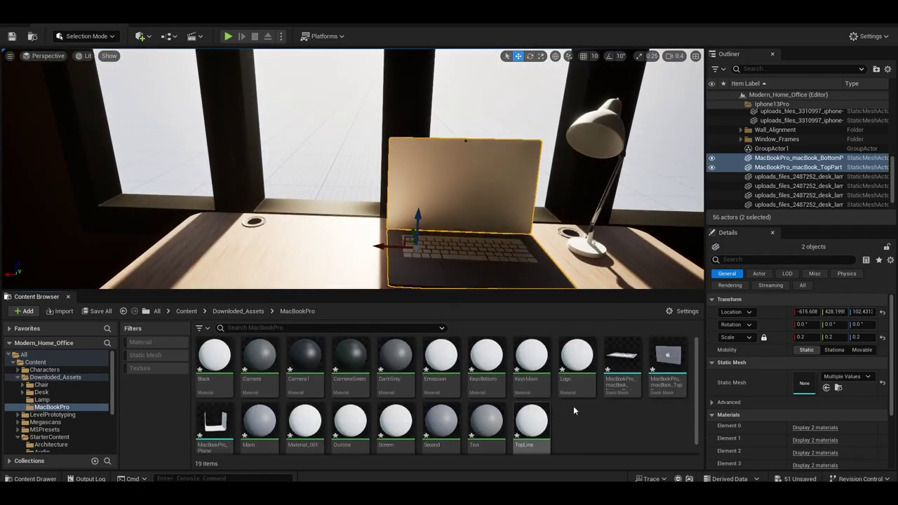
pyautogui.click(305, 253)
pyautogui.click(238, 310)
pyautogui.rightClick(331, 407)
# - Create a Pen folder and import the wall clock model
pyautogui.click(395, 101)
pyautogui.write('Pen')
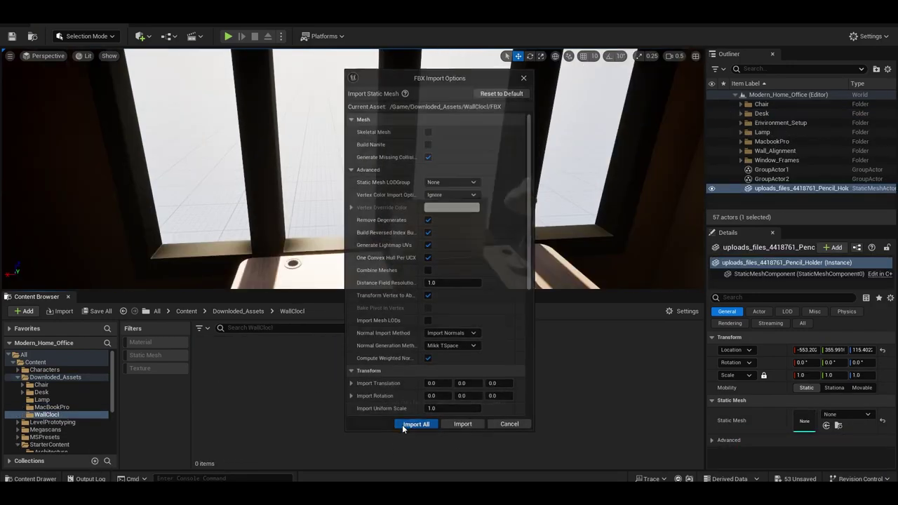
pyautogui.click(403, 428)
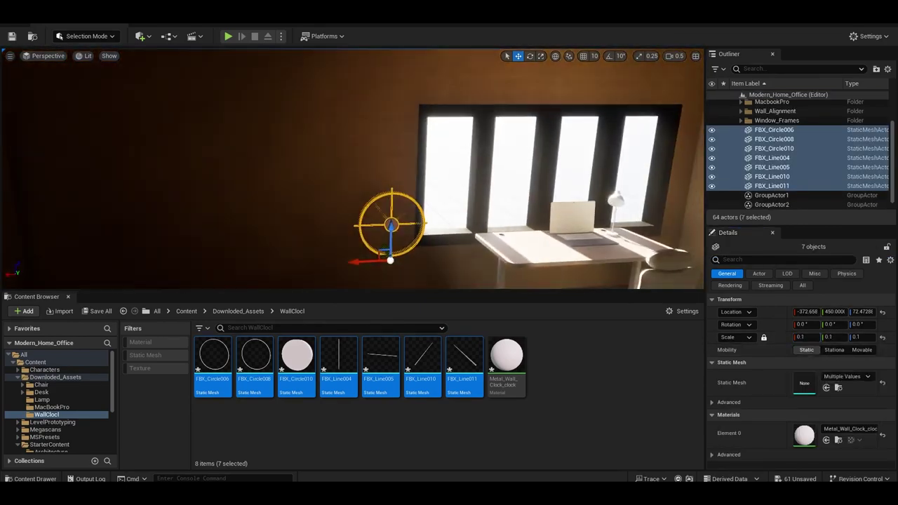
# - Turn the clock 90° and position it on the wall beside the window
pyautogui.moveTo(372, 261)
pyautogui.mouseDown()
pyautogui.moveTo(471, 229)
pyautogui.moveTo(450, 247)
pyautogui.mouseUp()
pyautogui.press('Return')
pyautogui.press('w')
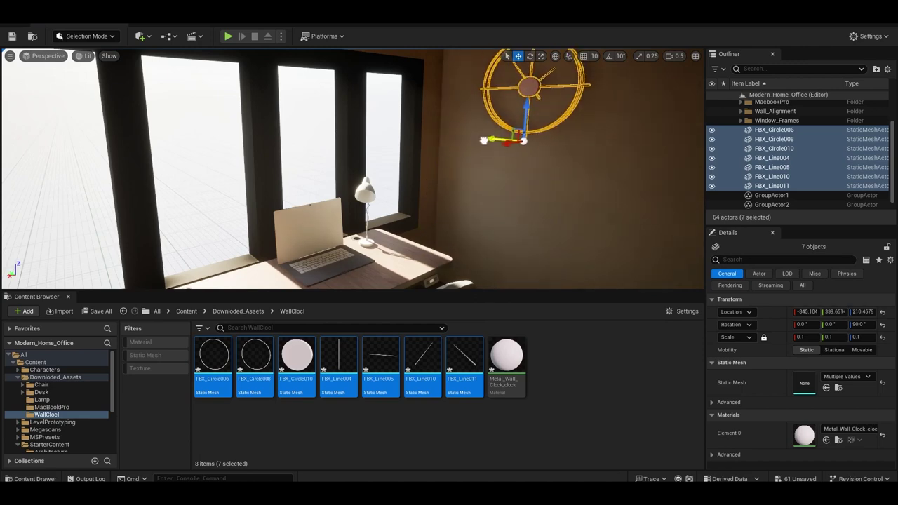
pyautogui.moveTo(483, 141); pyautogui.dragTo(449, 183, button='right')
pyautogui.click(453, 203)
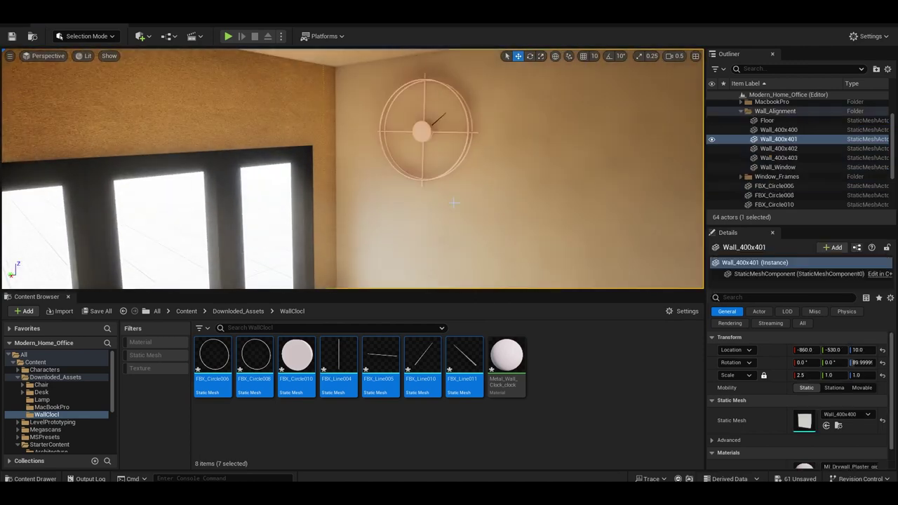
# - Select the seven clock pieces and file them in the WallClock folder
pyautogui.click(740, 111)
pyautogui.click(773, 130)
pyautogui.keyDown('shift'); pyautogui.click(774, 148); pyautogui.keyUp('shift')
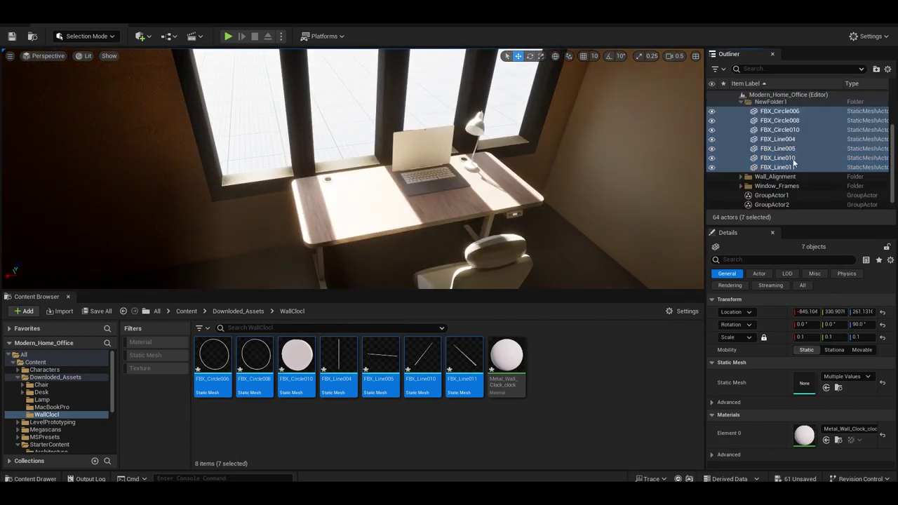
pyautogui.scroll(3, 778, 156)
pyautogui.click(772, 148)
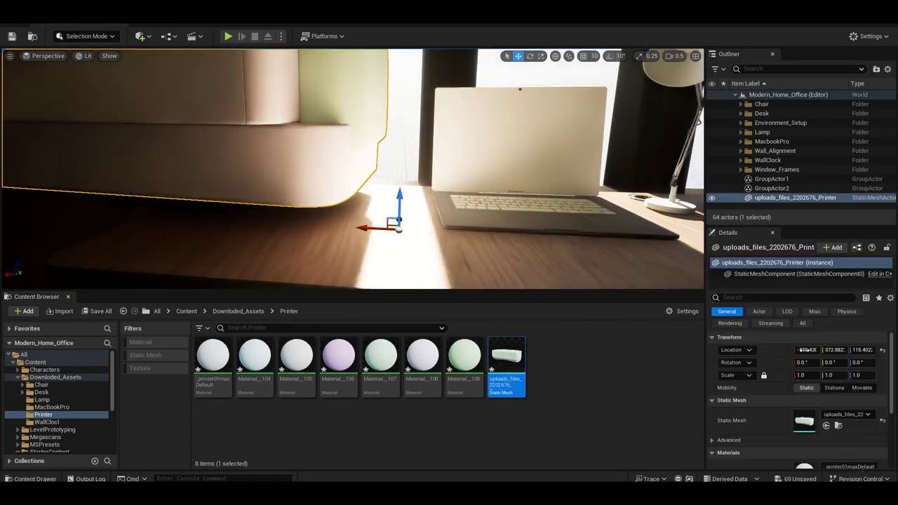
# - Shrink the printer to 0.1 scale and turn it 180° around its vertical axis
pyautogui.click(801, 375)
pyautogui.write('0.1')
pyautogui.press('Return')
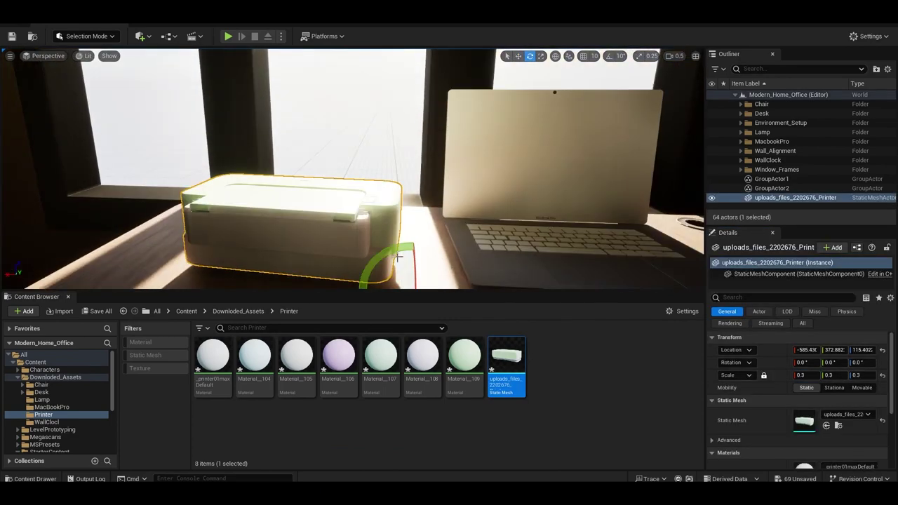
pyautogui.moveTo(423, 205); pyautogui.dragTo(449, 210, button='right')
pyautogui.press('e')
pyautogui.moveTo(561, 213); pyautogui.dragTo(639, 211)
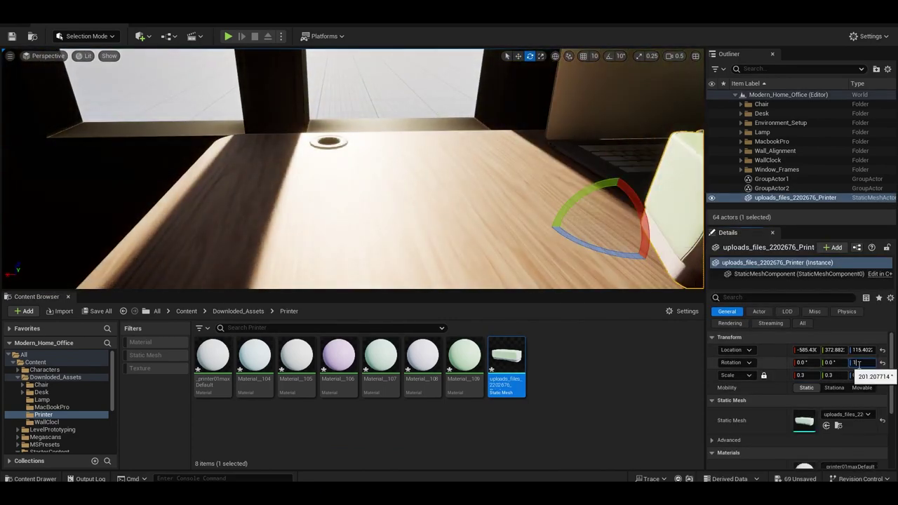
pyautogui.write('80')
pyautogui.press('Return')
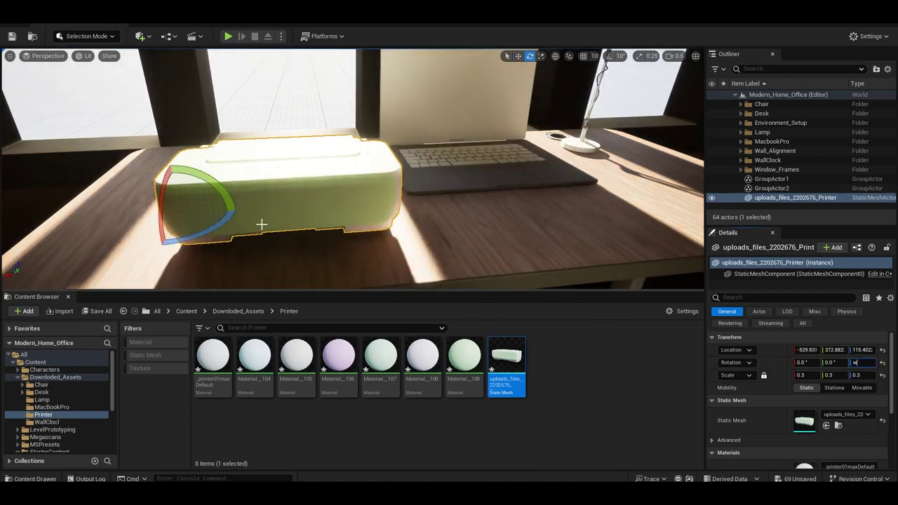
# - Move the printer across the desk toward the laptop
pyautogui.press('w')
pyautogui.moveTo(340, 219); pyautogui.dragTo(381, 177, button='right')
pyautogui.moveTo(254, 244); pyautogui.dragTo(295, 211)
pyautogui.press('w')
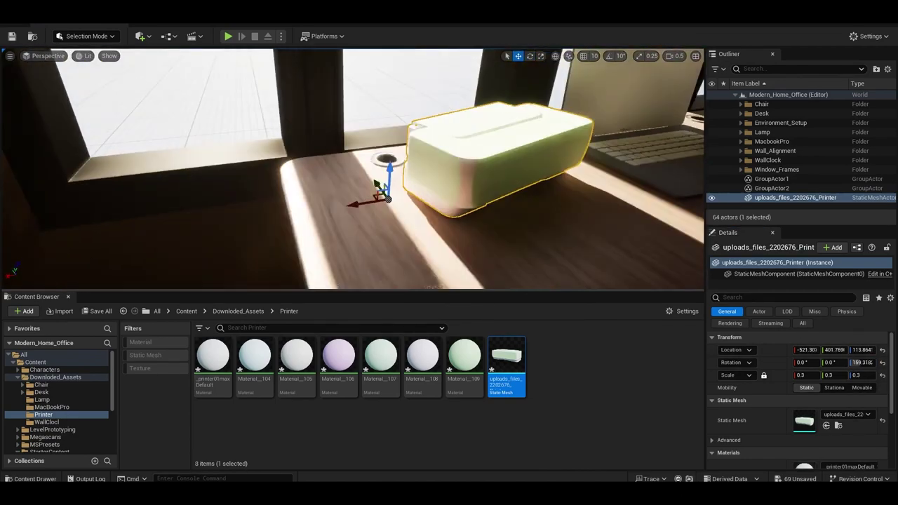
pyautogui.moveTo(381, 186)
pyautogui.mouseDown(button='right')
pyautogui.moveTo(410, 195)
pyautogui.moveTo(432, 177)
pyautogui.mouseUp(button='right')
pyautogui.press('w')
pyautogui.press('Escape')
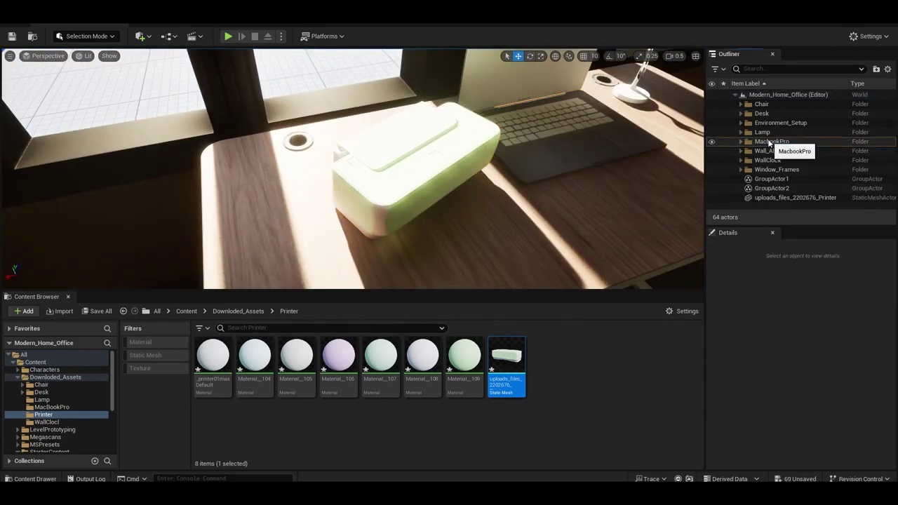
# - Set the printer's Z rotation to 175 degrees
pyautogui.keyDown('ctrl'); pyautogui.click(775, 160); pyautogui.keyUp('ctrl')
pyautogui.press('e')
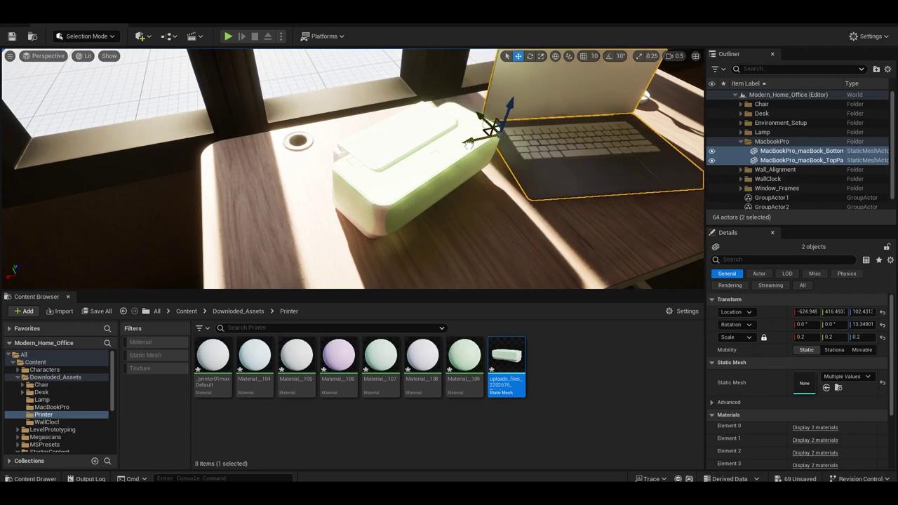
pyautogui.moveTo(466, 143); pyautogui.dragTo(466, 142, button='right')
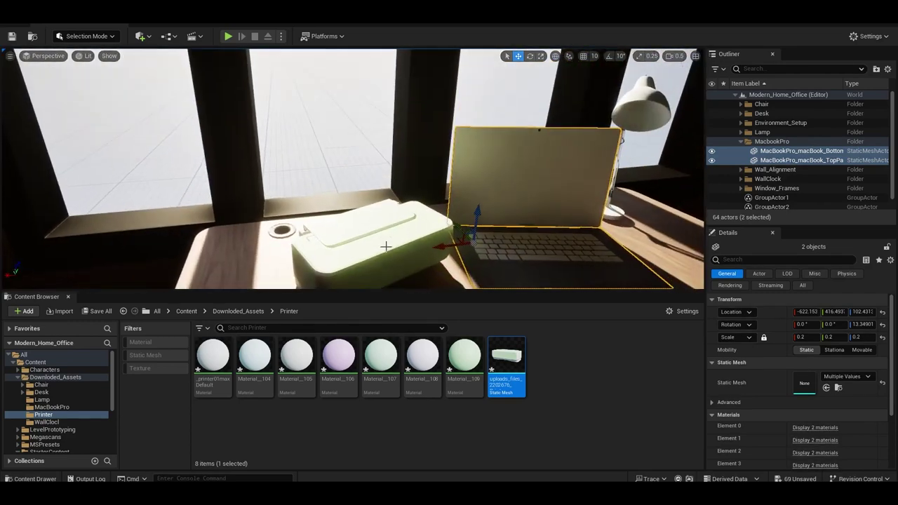
pyautogui.click(519, 203)
pyautogui.press('e')
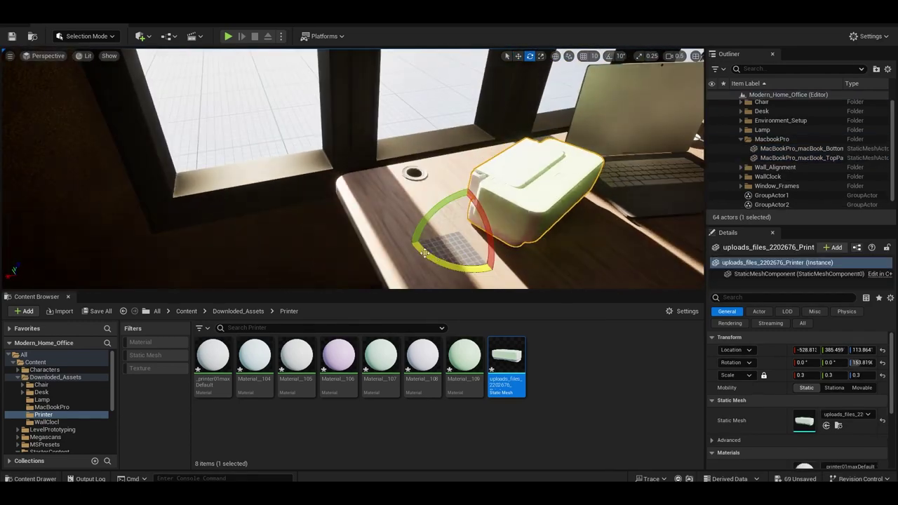
pyautogui.moveTo(423, 252); pyautogui.dragTo(411, 236)
pyautogui.write('175')
pyautogui.press('Return')
# - Nudge the printer right beside the laptop and check the desk layout
pyautogui.press('w')
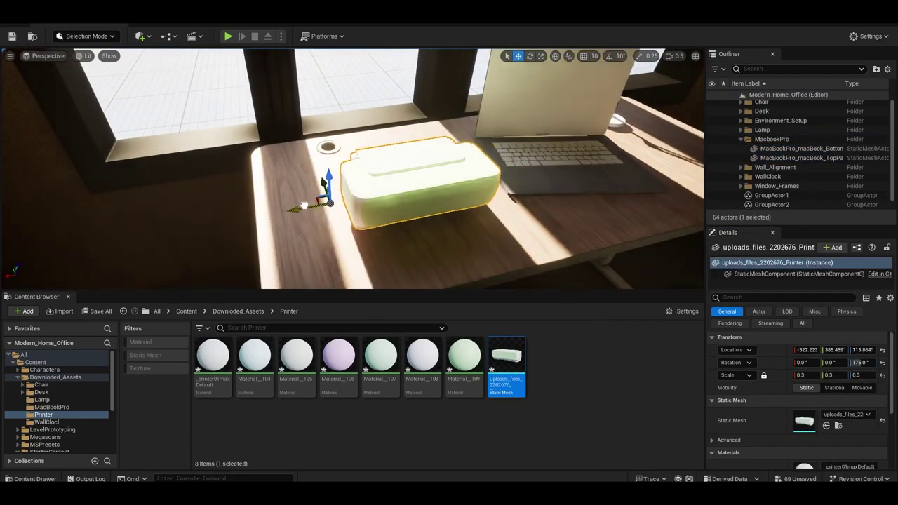
pyautogui.moveTo(351, 169); pyautogui.dragTo(351, 168, button='right')
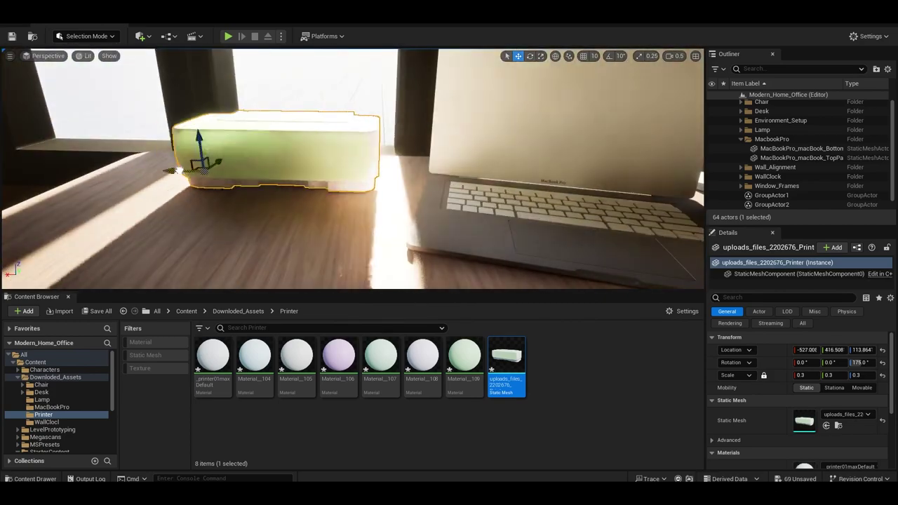
pyautogui.moveTo(200, 165); pyautogui.dragTo(187, 172)
pyautogui.moveTo(188, 172); pyautogui.dragTo(187, 172, button='right')
pyautogui.click(468, 232)
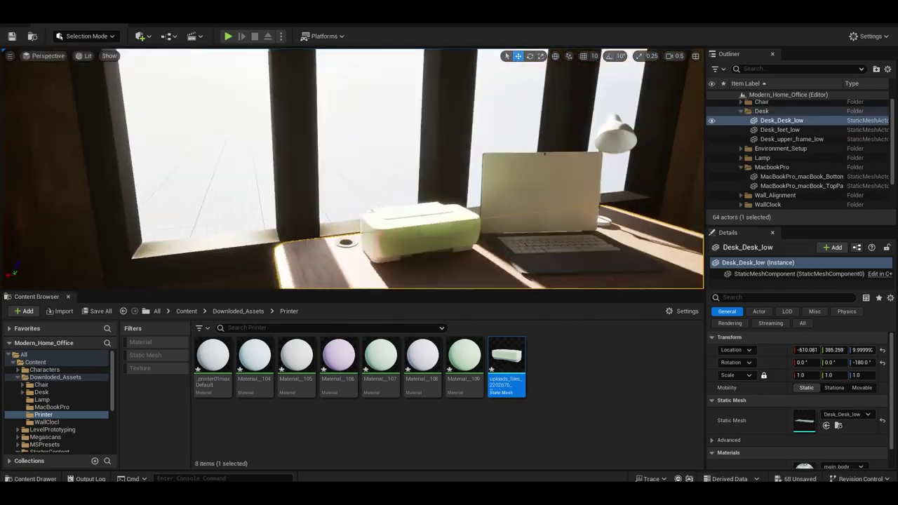
pyautogui.moveTo(468, 233); pyautogui.dragTo(468, 232, button='right')
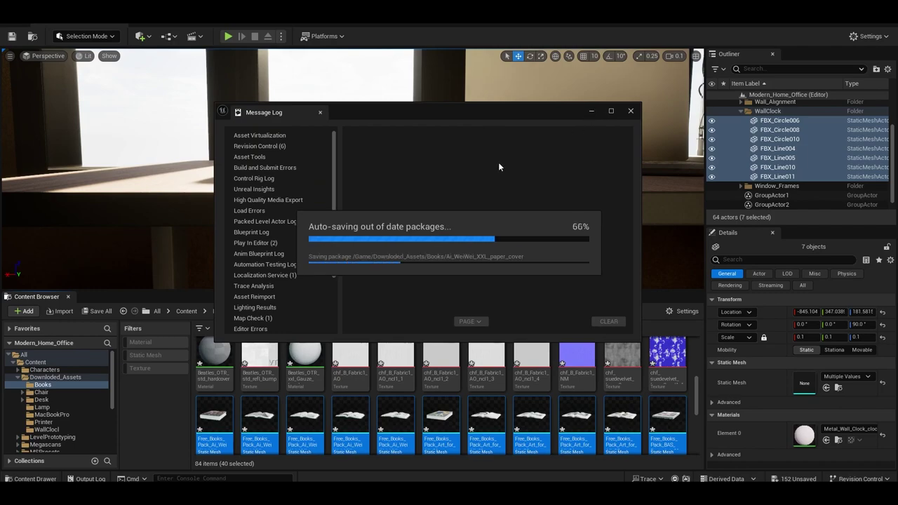
# - Recenter the Caravaggio book's pivot and frame it on the desk
pyautogui.click(630, 110)
pyautogui.moveTo(214, 420); pyautogui.dragTo(302, 175)
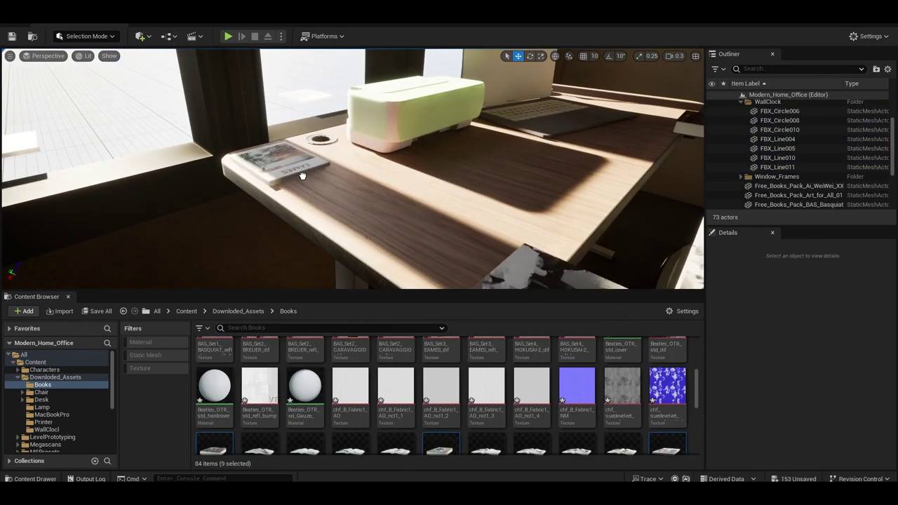
pyautogui.moveTo(302, 175); pyautogui.dragTo(302, 176, button='right')
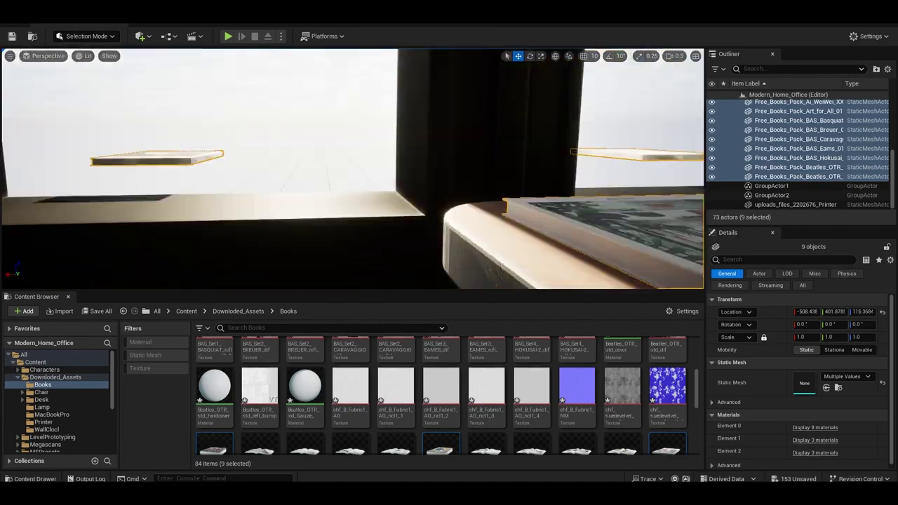
pyautogui.click(442, 157)
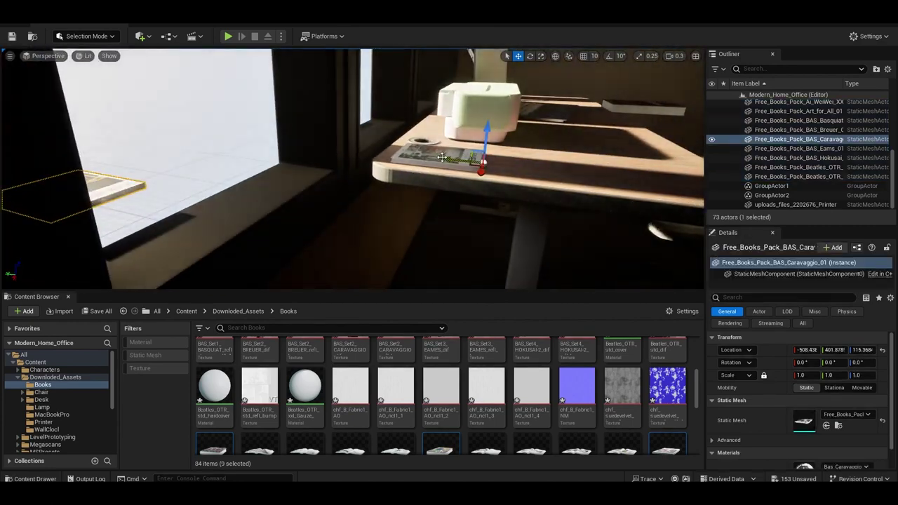
pyautogui.rightClick(268, 223)
pyautogui.click(529, 402)
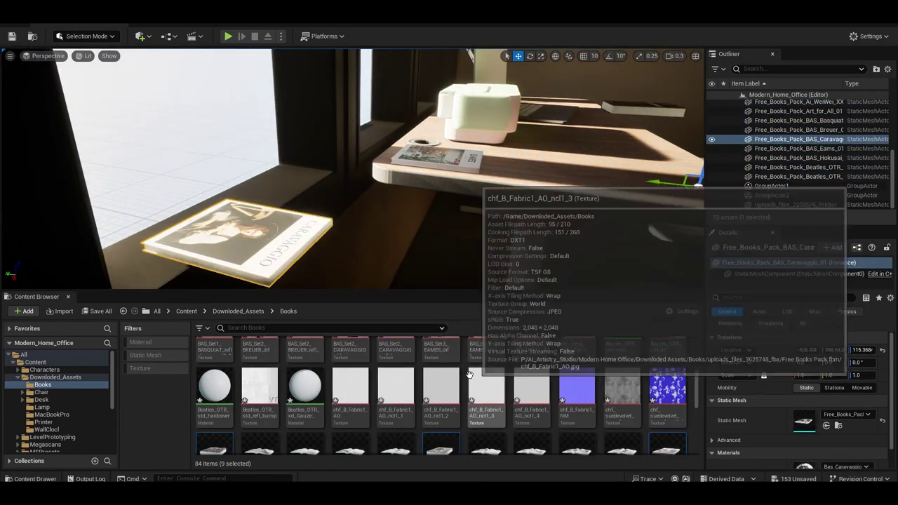
pyautogui.rightClick(210, 221)
pyautogui.click(483, 429)
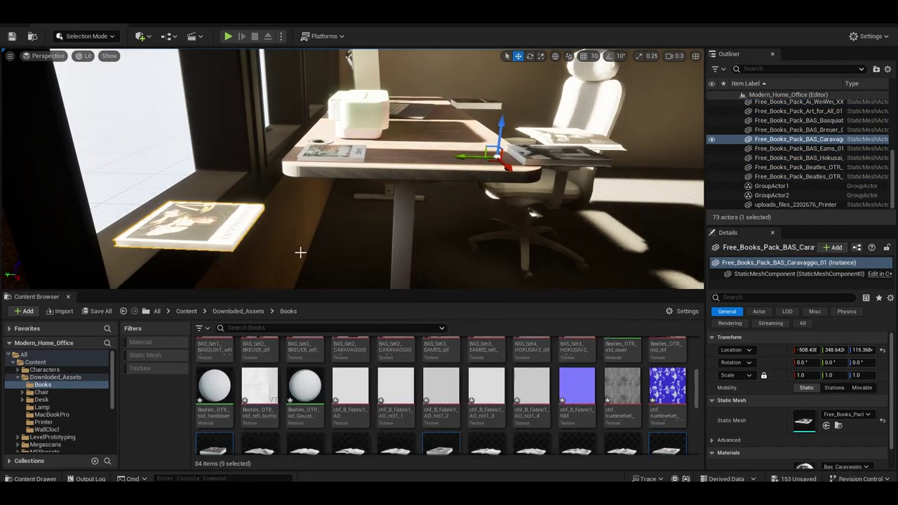
pyautogui.rightClick(209, 221)
pyautogui.click(467, 429)
pyautogui.press('f')
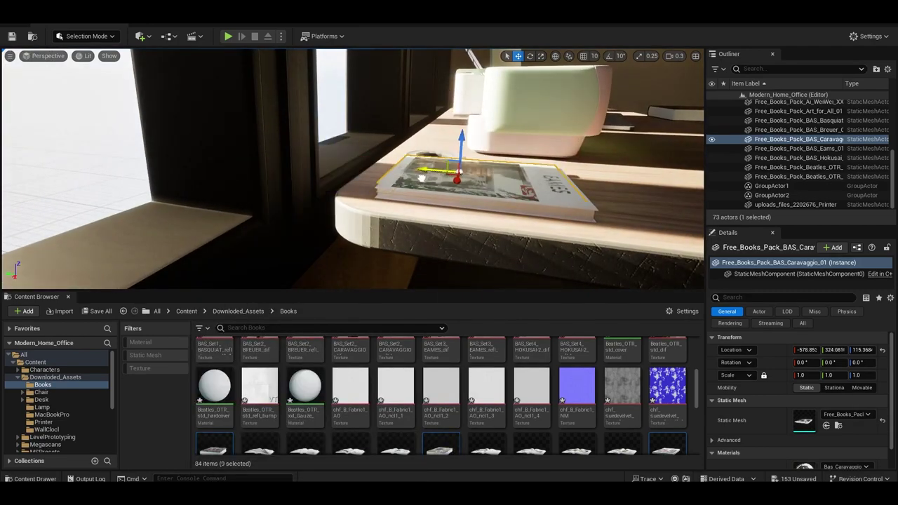
pyautogui.moveTo(457, 129)
pyautogui.mouseDown(button='right')
pyautogui.moveTo(420, 189)
pyautogui.moveTo(410, 230)
pyautogui.moveTo(434, 211)
pyautogui.mouseUp(button='right')
# - Delete the unwanted Beatles OTR and Basquiat books from the scene
pyautogui.click(495, 218)
pyautogui.click(421, 190)
pyautogui.press('Delete')
# - Snap the AI WeiWei book down onto the desk surface
pyautogui.click(519, 162)
pyautogui.moveTo(519, 161); pyautogui.dragTo(534, 161, button='right')
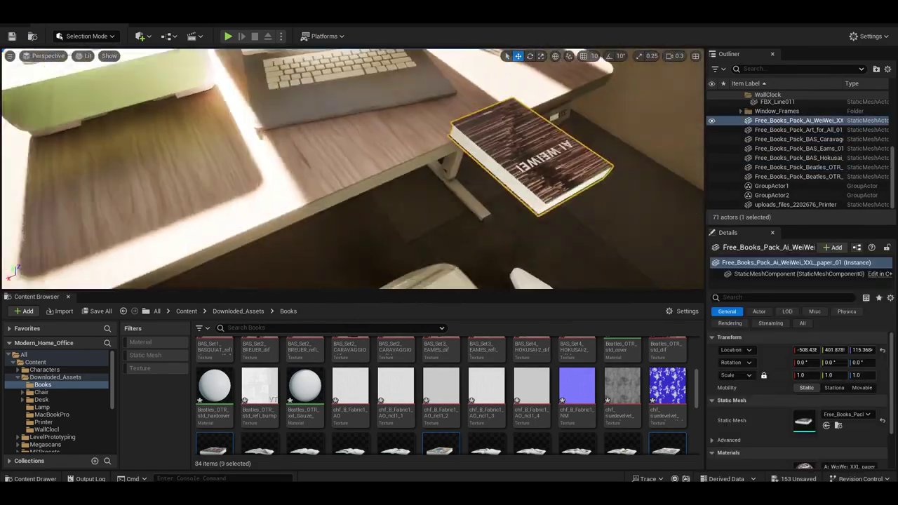
pyautogui.rightClick(534, 162)
pyautogui.click(761, 367)
# - Center the Beatles book's pivot and rotate the open book on the desk
pyautogui.press('e')
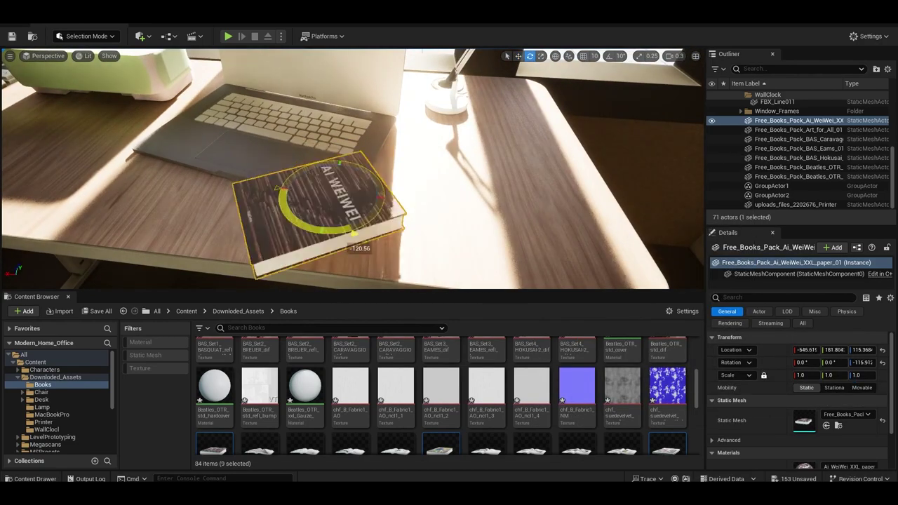
pyautogui.moveTo(443, 172); pyautogui.dragTo(326, 209, button='right')
pyautogui.rightClick(327, 209)
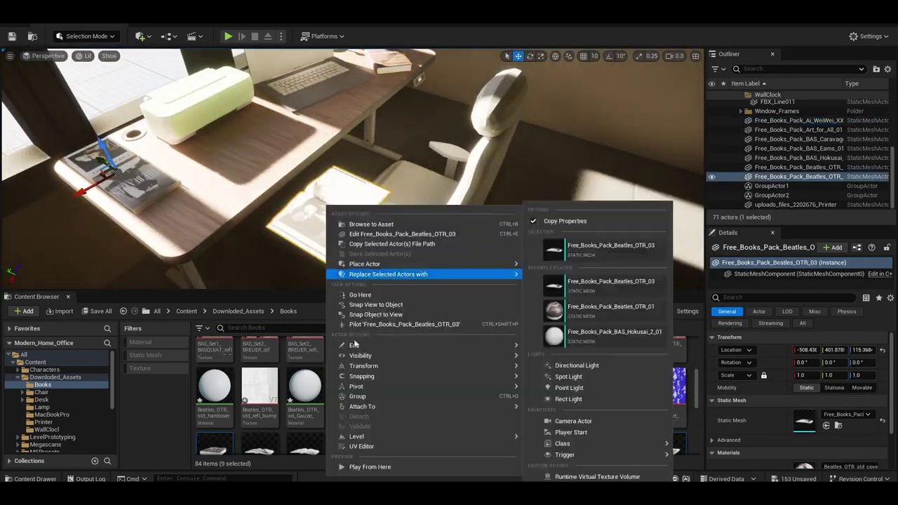
pyautogui.click(561, 428)
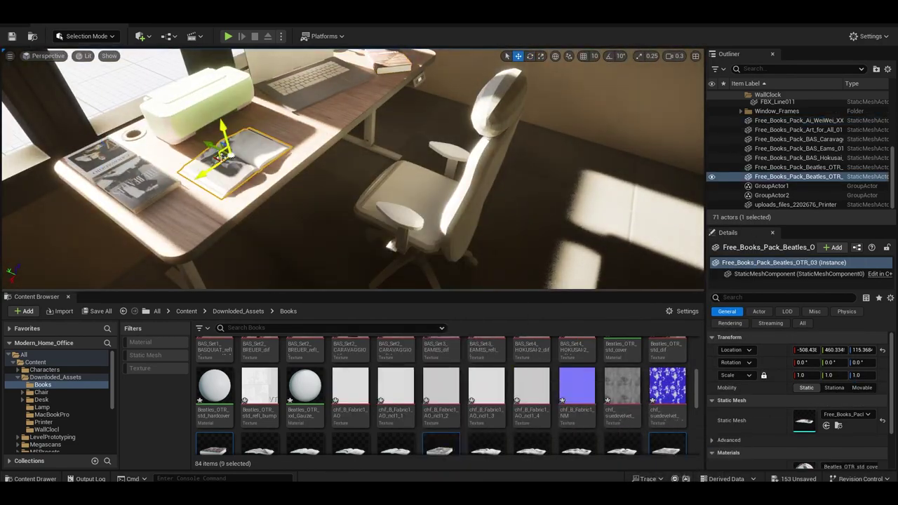
pyautogui.press('f')
pyautogui.moveTo(388, 181); pyautogui.dragTo(366, 207)
pyautogui.press('w')
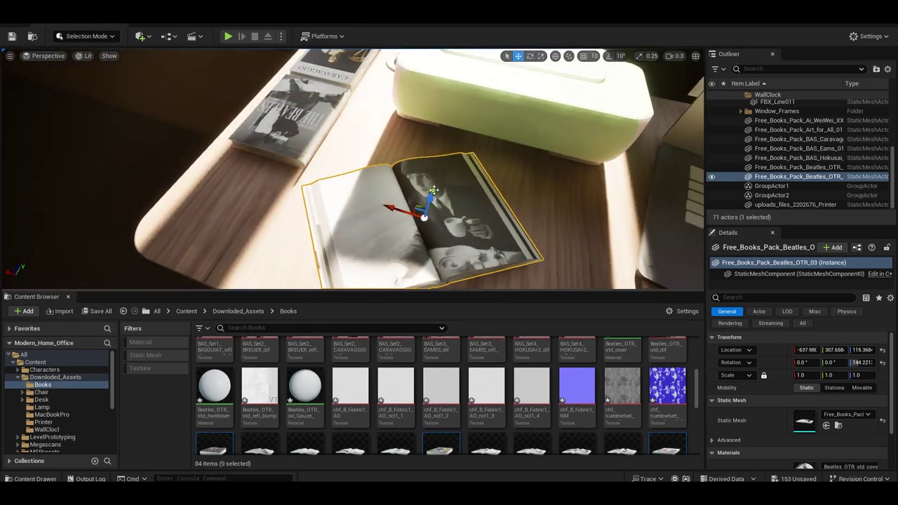
# - Select all the book actors and undo stray moves, restoring one removed book
pyautogui.moveTo(434, 190); pyautogui.dragTo(487, 326, button='right')
pyautogui.click(464, 270)
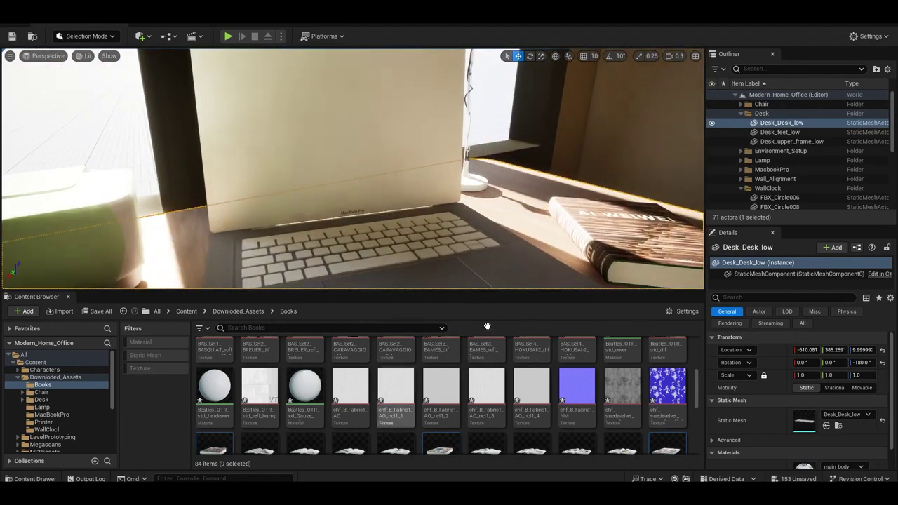
pyautogui.click(739, 113)
pyautogui.click(798, 128)
pyautogui.keyDown('shift'); pyautogui.click(798, 185); pyautogui.keyUp('shift')
pyautogui.press('f')
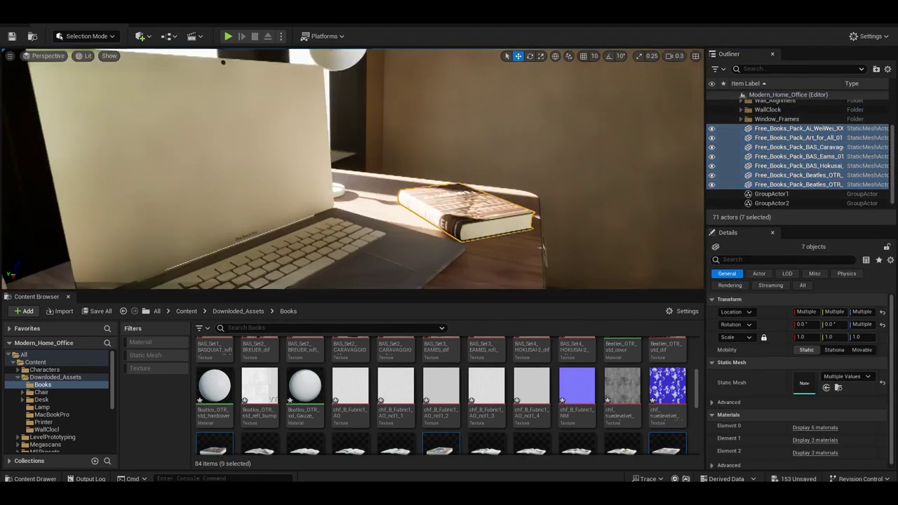
pyautogui.hotkey('ctrl', 'z')
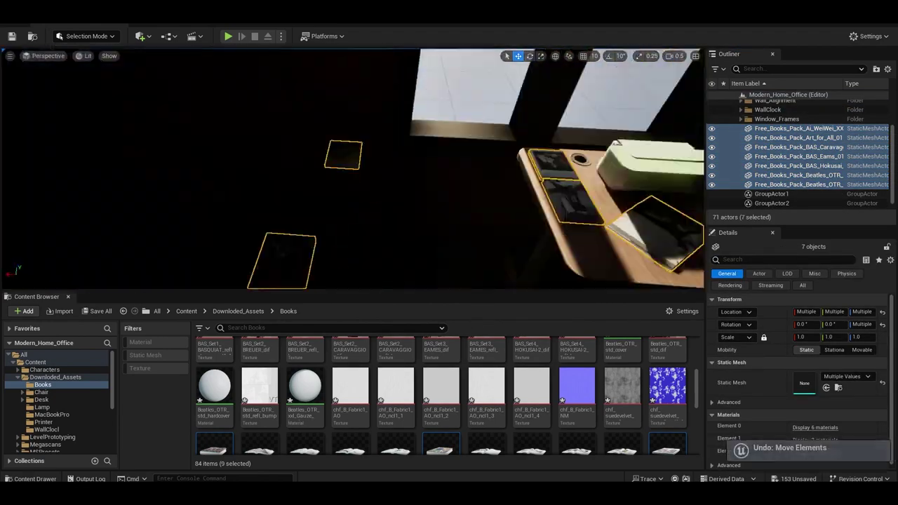
pyautogui.hotkey('ctrl', 'z')
pyautogui.moveTo(357, 208)
pyautogui.mouseDown(button='right')
pyautogui.moveTo(434, 158)
pyautogui.moveTo(491, 176)
pyautogui.mouseUp(button='right')
pyautogui.hotkey('ctrl', 'z')
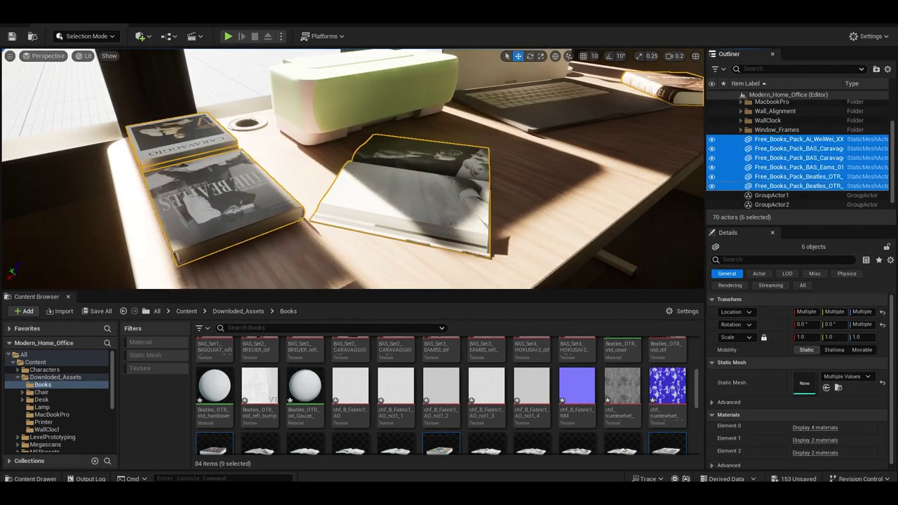
# - Move the selected books into a new Outliner folder named Books
pyautogui.click(875, 68)
pyautogui.write('oks')
pyautogui.press('Return')
pyautogui.write('Downloded_Assets')
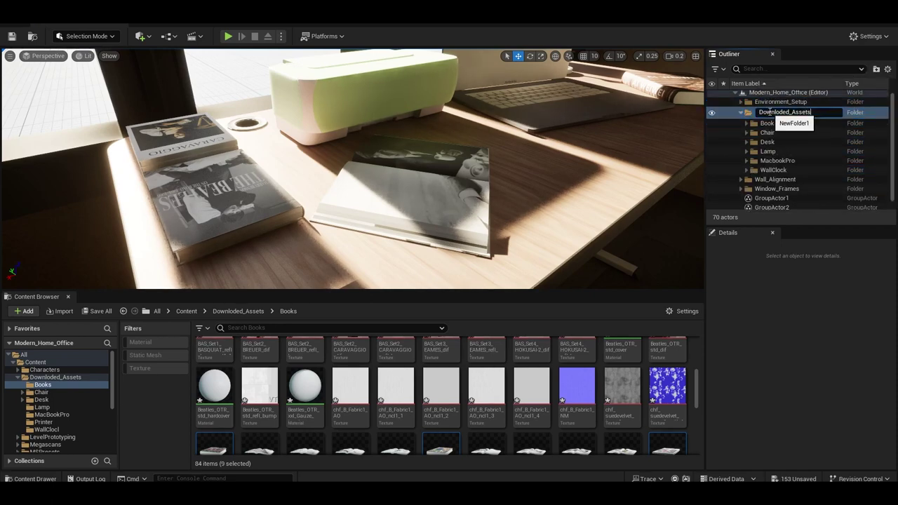
# - Name the parent folder Downloded_Assets, import all mug parts, and drop the mug on the desk
pyautogui.press('Return')
pyautogui.click(774, 160)
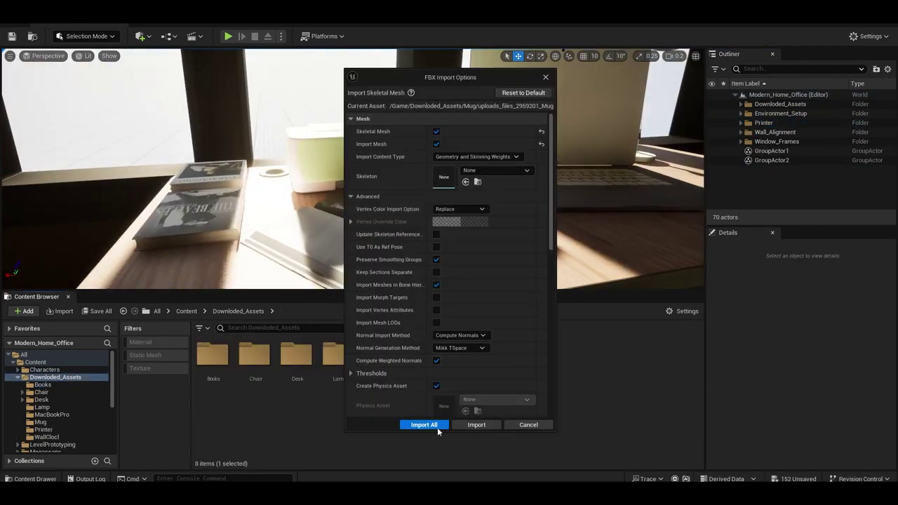
pyautogui.click(424, 423)
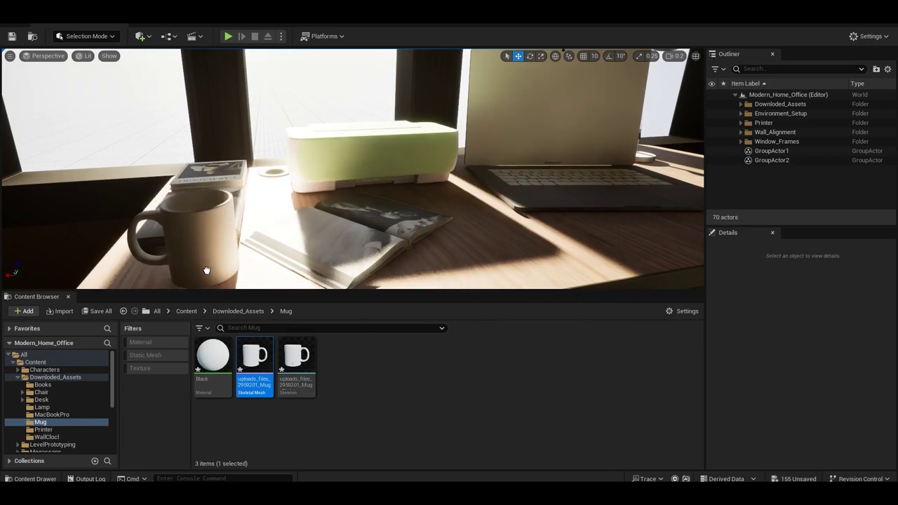
pyautogui.moveTo(206, 271); pyautogui.dragTo(206, 270)
pyautogui.moveTo(207, 270); pyautogui.dragTo(351, 211, button='right')
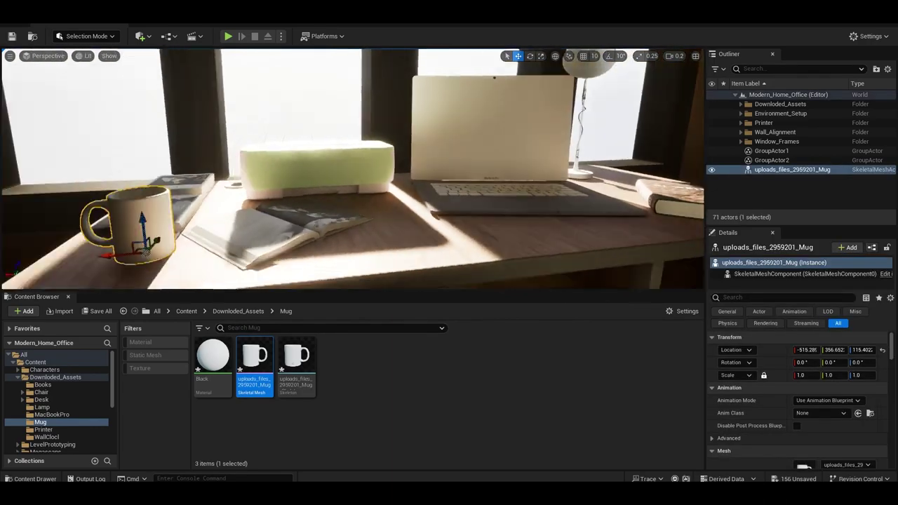
# - Turn the mug about 57 degrees and set it beside the laptop
pyautogui.press('f')
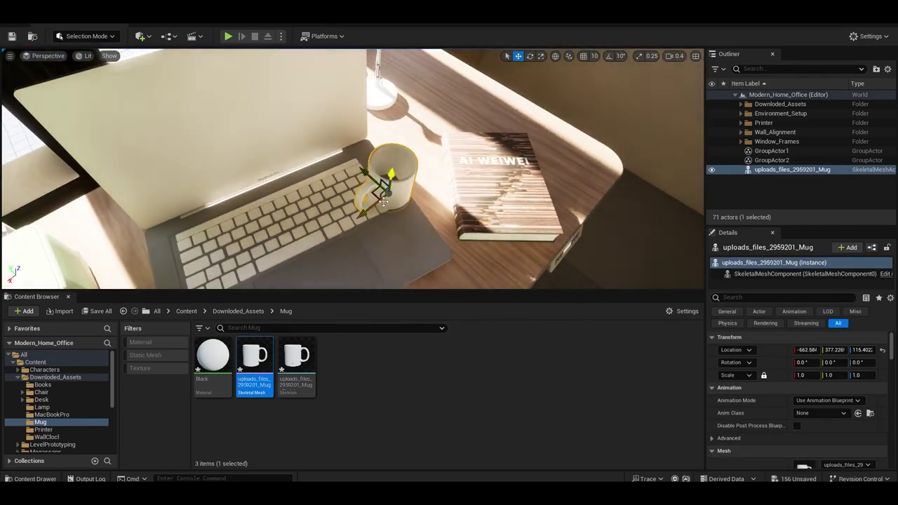
pyautogui.moveTo(420, 202); pyautogui.dragTo(448, 175)
pyautogui.press('w')
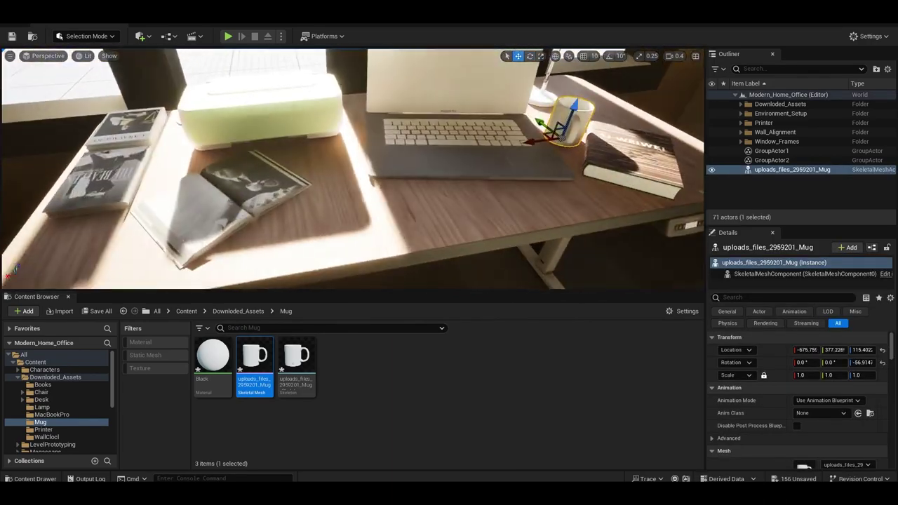
pyautogui.moveTo(448, 175)
pyautogui.mouseDown(button='right')
pyautogui.moveTo(486, 149)
pyautogui.moveTo(244, 317)
pyautogui.mouseUp(button='right')
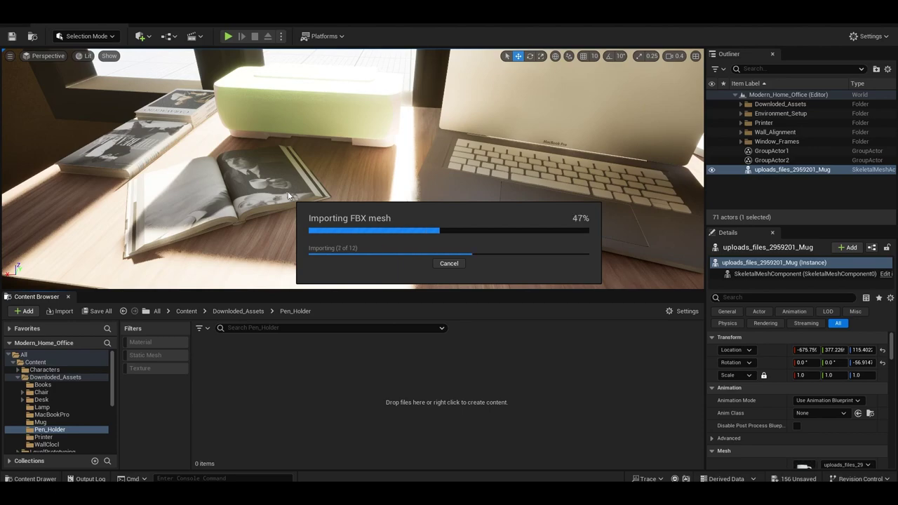
# - Place the pen holder on the desk behind the mug near the lamp
pyautogui.click(631, 114)
pyautogui.moveTo(381, 365); pyautogui.dragTo(372, 123)
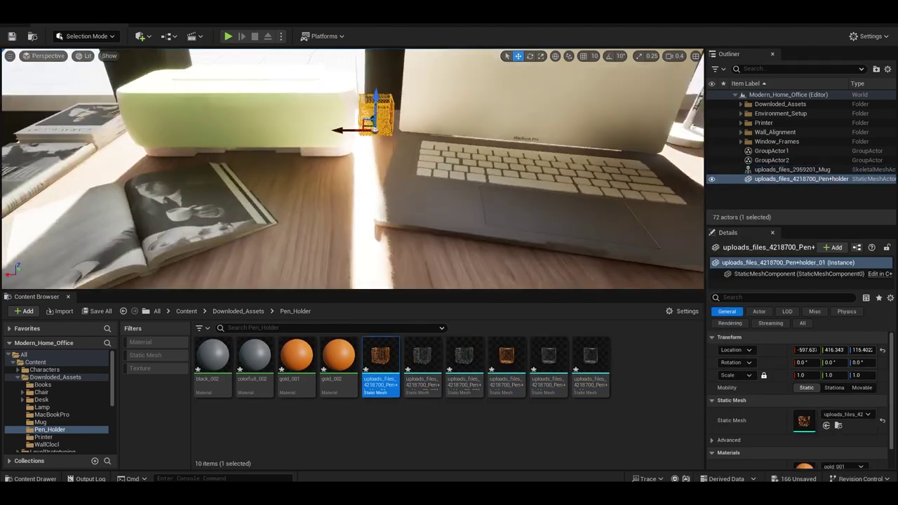
pyautogui.press('f')
pyautogui.moveTo(443, 160); pyautogui.dragTo(337, 158)
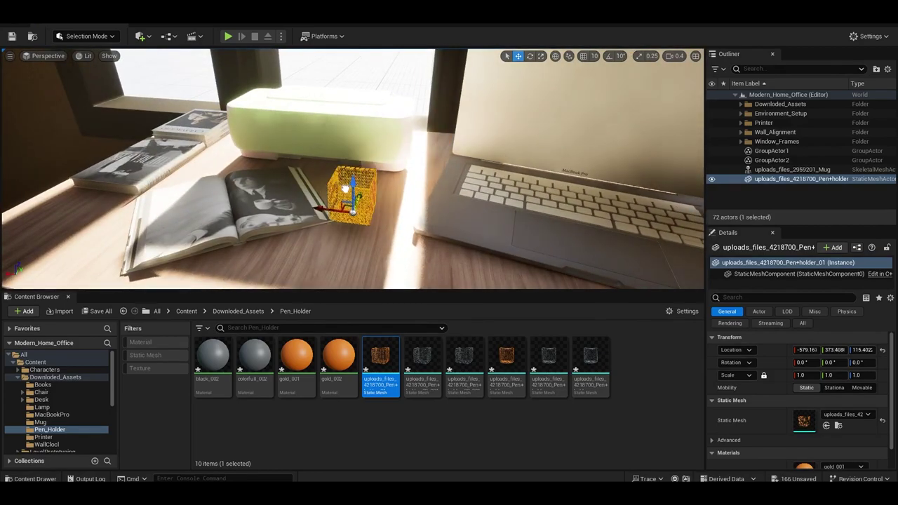
pyautogui.moveTo(345, 186); pyautogui.dragTo(448, 189, button='right')
pyautogui.moveTo(264, 205)
pyautogui.keyDown('shift'); pyautogui.mouseDown()
pyautogui.moveTo(415, 203)
pyautogui.moveTo(484, 179)
pyautogui.mouseUp(); pyautogui.keyUp('shift')
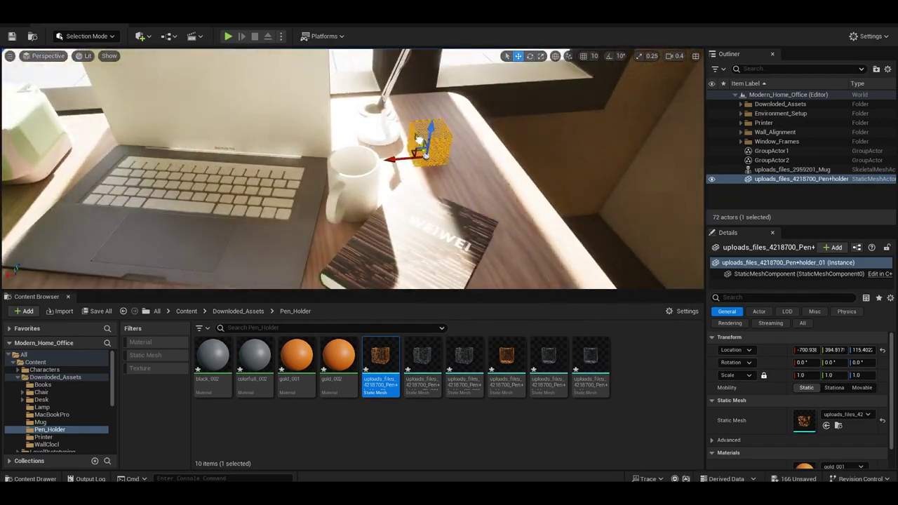
pyautogui.keyDown('shift'); pyautogui.moveTo(419, 140); pyautogui.dragTo(449, 161); pyautogui.keyUp('shift')
# - Reframe the desk and move the AI WeiWei book's pivot onto the book
pyautogui.click(401, 261)
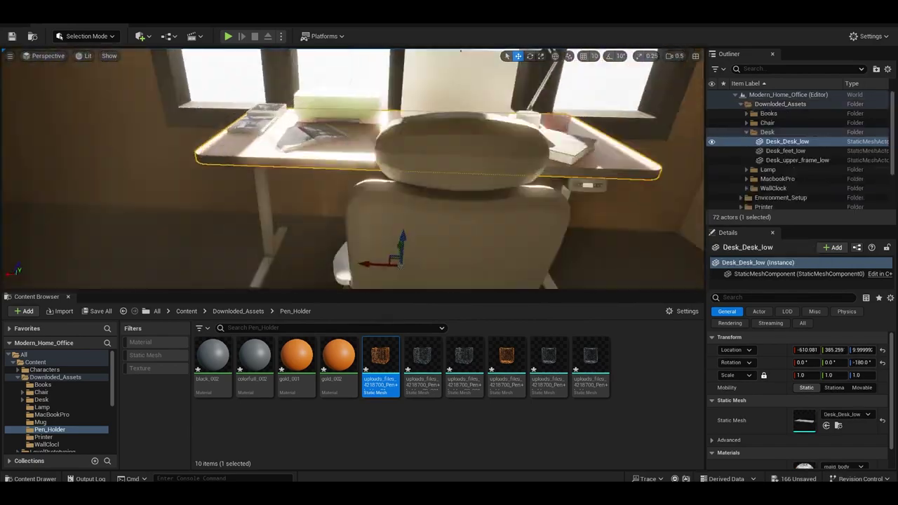
pyautogui.press('f')
pyautogui.click(188, 375)
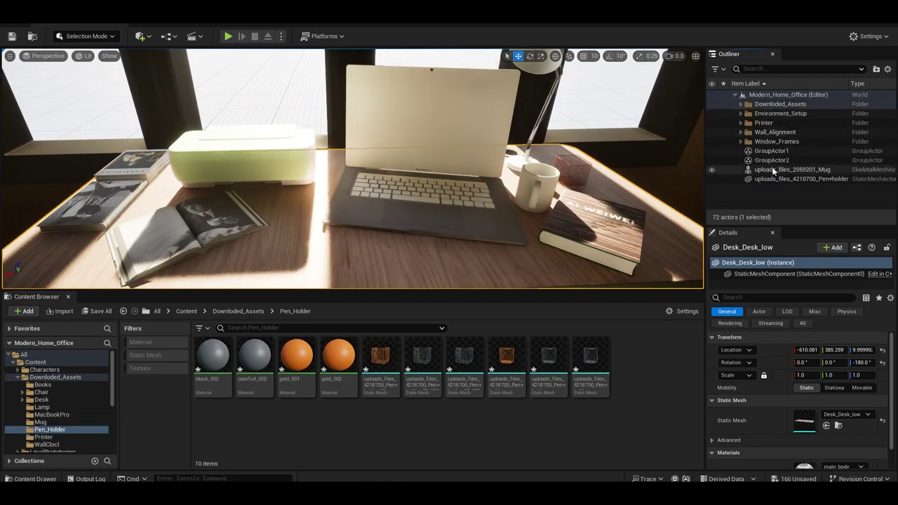
pyautogui.doubleClick(774, 171)
pyautogui.doubleClick(765, 380)
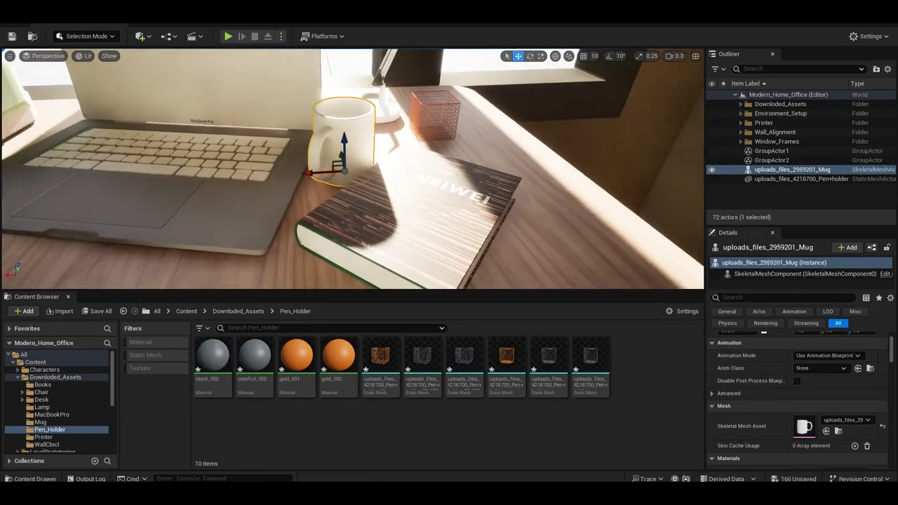
pyautogui.click(442, 184)
pyautogui.rightClick(442, 183)
pyautogui.click(729, 367)
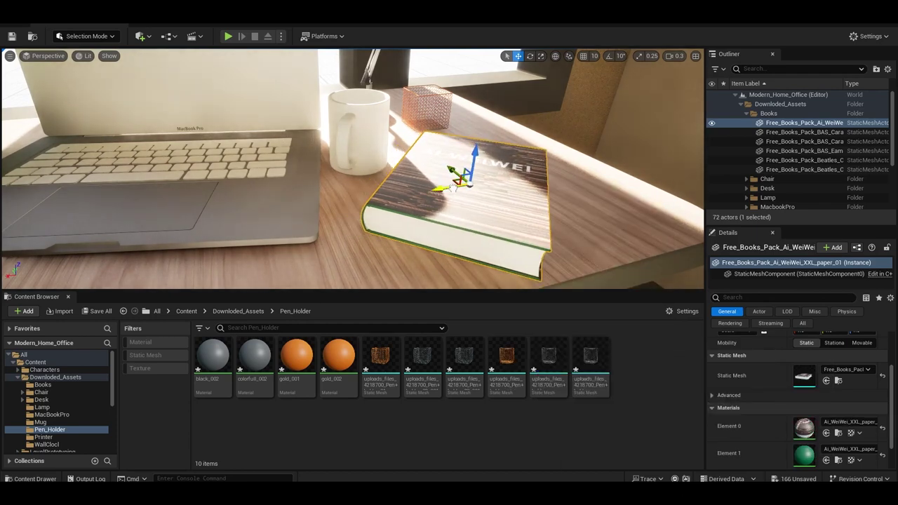
pyautogui.click(360, 140)
# - Apply the MI_Wooden_Floor material from the Surfaces folder to the floor
pyautogui.click(238, 310)
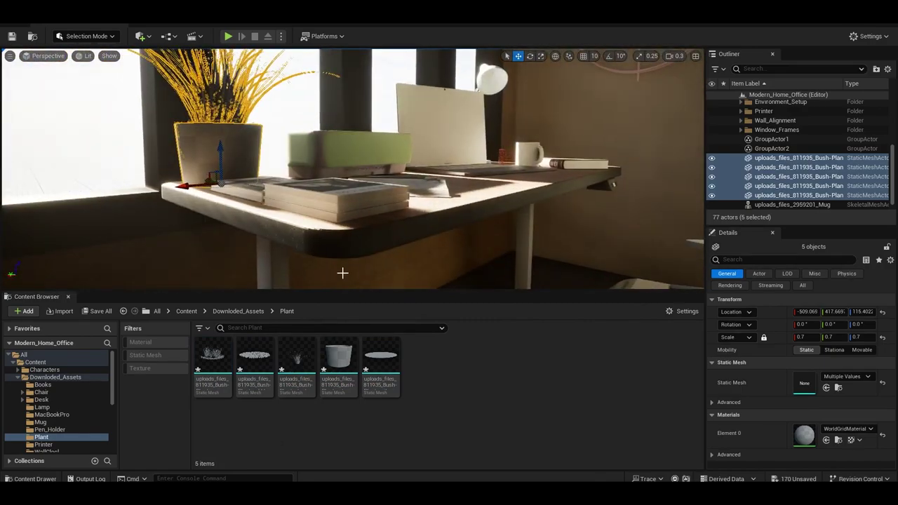
pyautogui.click(341, 267)
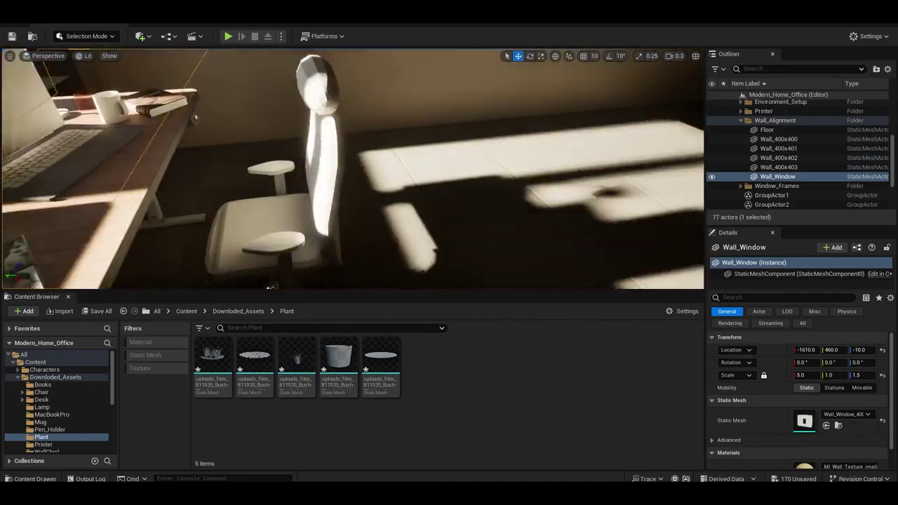
pyautogui.click(766, 129)
pyautogui.scroll(-1, 799, 393)
pyautogui.click(55, 377)
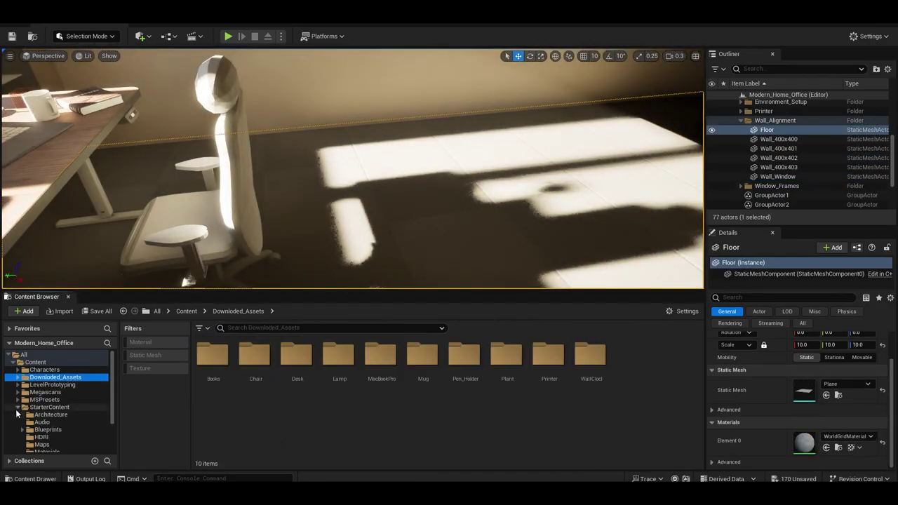
pyautogui.click(47, 399)
pyautogui.click(70, 422)
pyautogui.moveTo(207, 354); pyautogui.dragTo(421, 231)
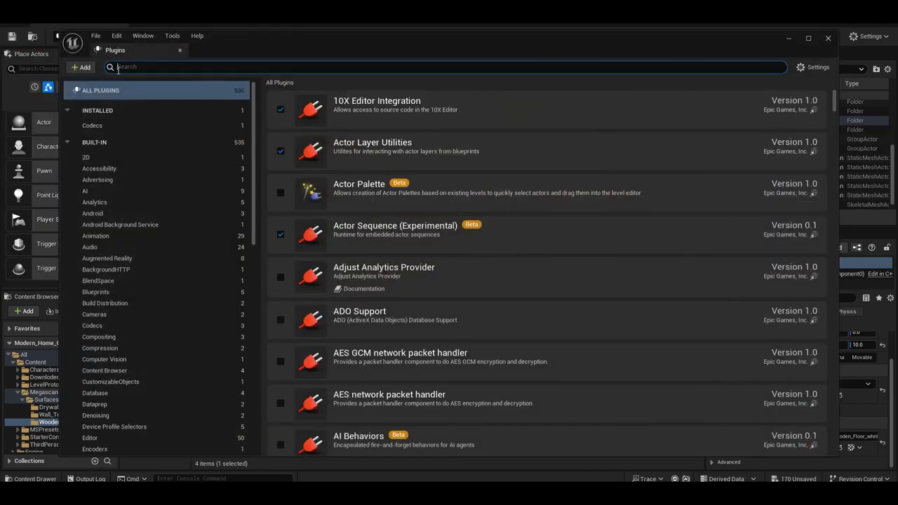
# - Enable the HDRIBackdrop rendering plugin and restart the editor
pyautogui.scroll(-2, 107, 362)
pyautogui.scroll(-5, 108, 363)
pyautogui.scroll(-2, 107, 362)
pyautogui.click(95, 416)
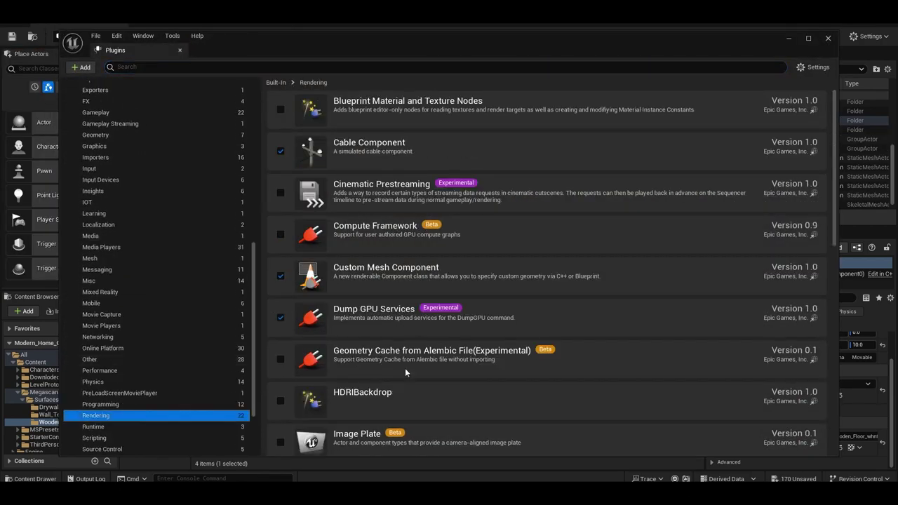
pyautogui.click(280, 400)
pyautogui.write('RI')
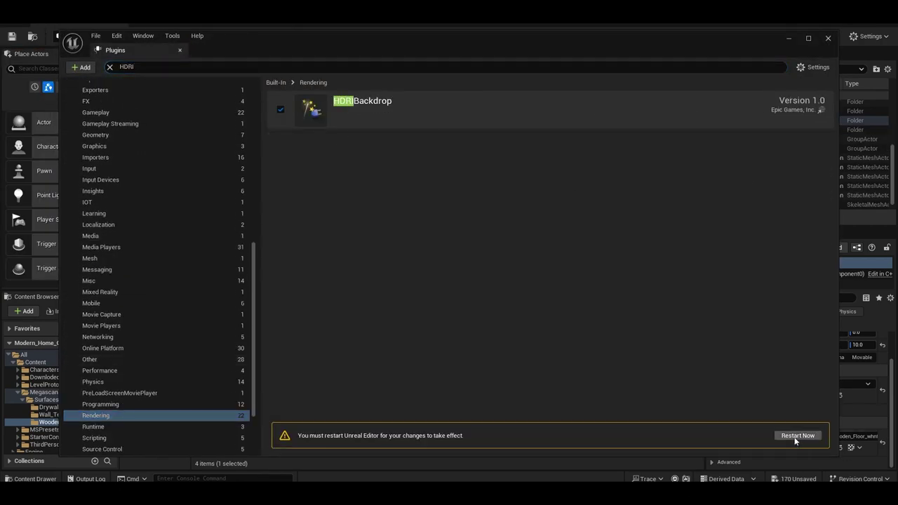
pyautogui.click(797, 436)
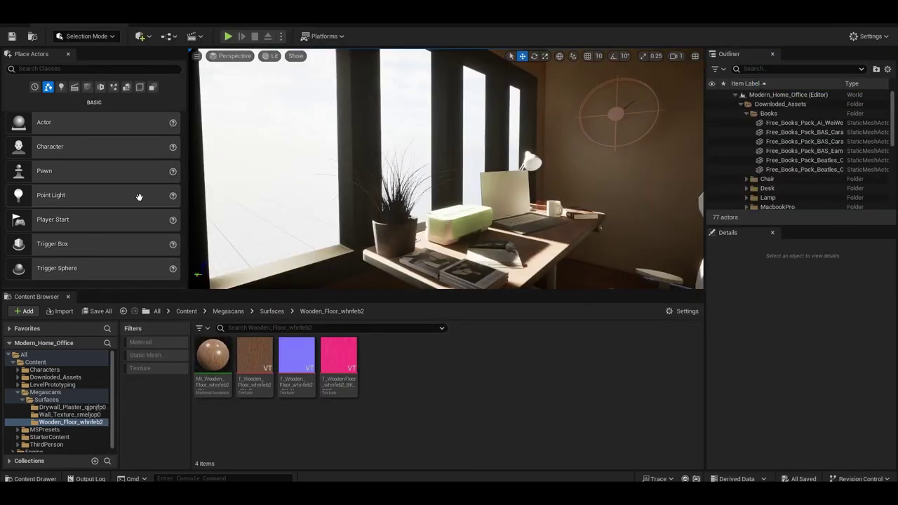
# - Place an HDRI Backdrop from the Lights actors into the level
pyautogui.click(61, 87)
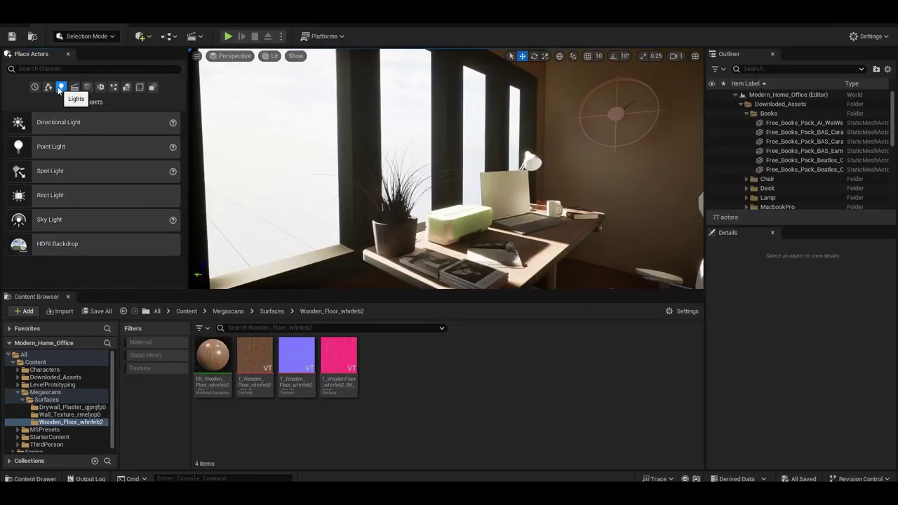
pyautogui.moveTo(250, 254); pyautogui.dragTo(351, 179)
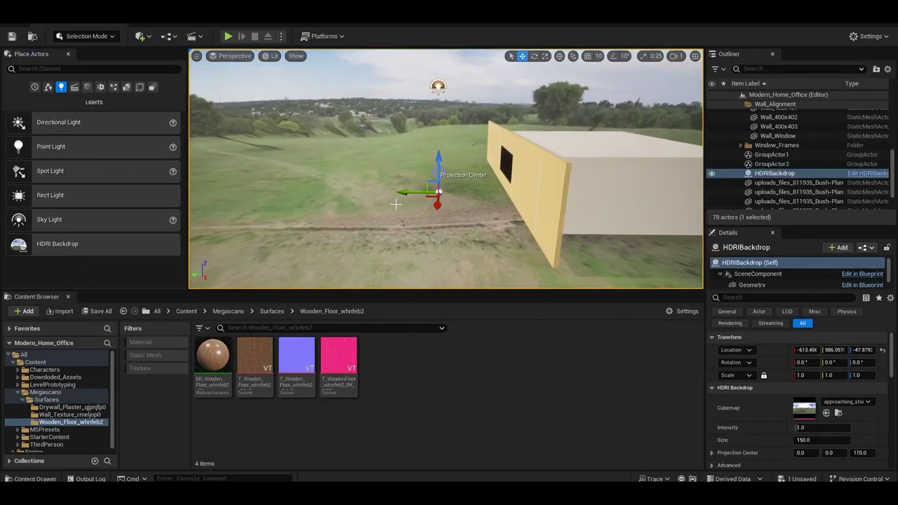
pyautogui.press('f')
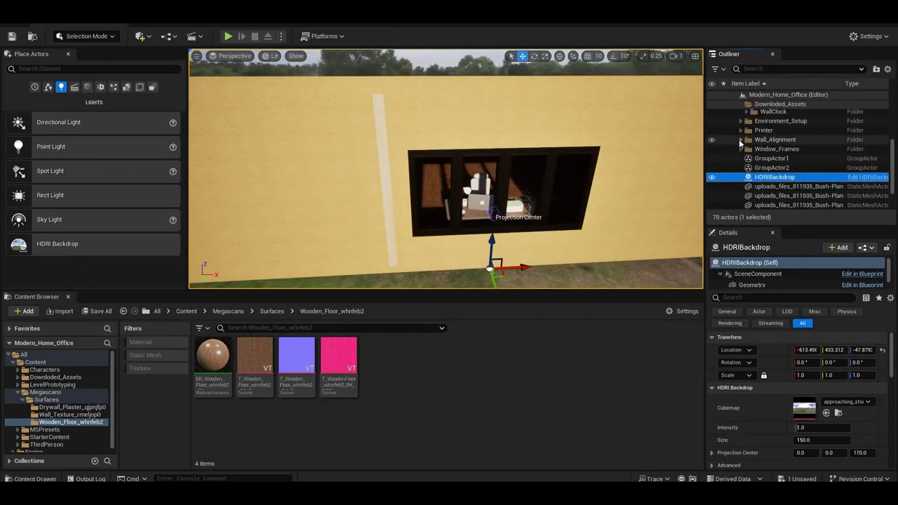
pyautogui.scroll(-5, 759, 368)
pyautogui.scroll(-2, 759, 379)
pyautogui.scroll(-3, 760, 399)
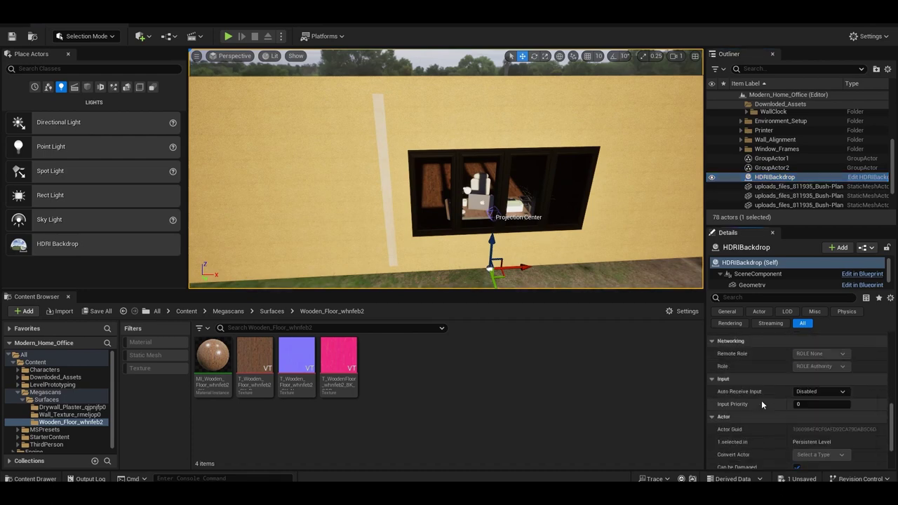
pyautogui.scroll(10, 760, 400)
pyautogui.scroll(-3, 760, 401)
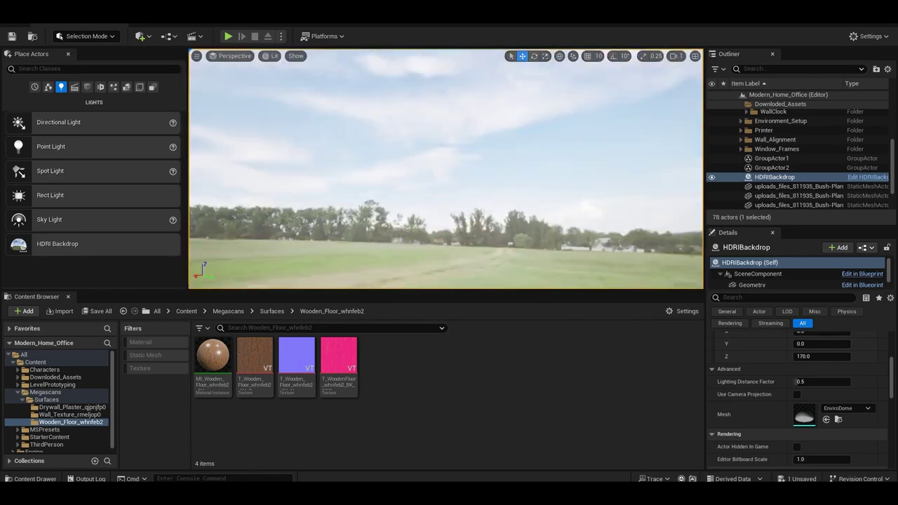
pyautogui.scroll(3, 771, 141)
# - Select the HDRI backdrop and rotate it around the office room
pyautogui.doubleClick(784, 124)
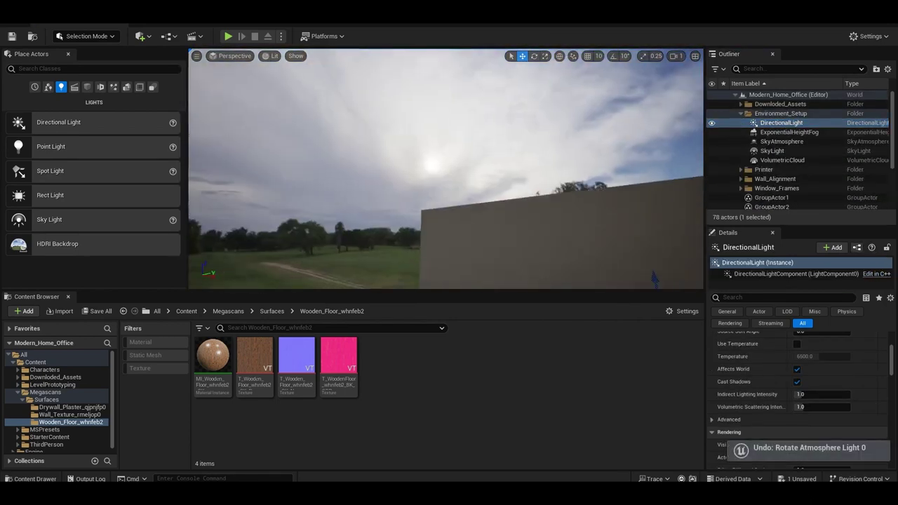
pyautogui.click(740, 113)
pyautogui.click(774, 169)
pyautogui.press('e')
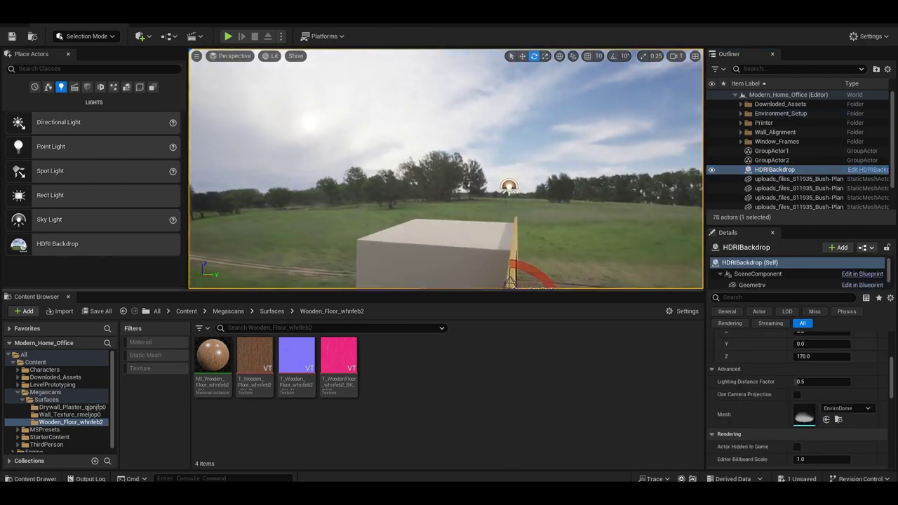
pyautogui.moveTo(529, 256); pyautogui.dragTo(500, 217, button='right')
pyautogui.press('w')
pyautogui.click(67, 54)
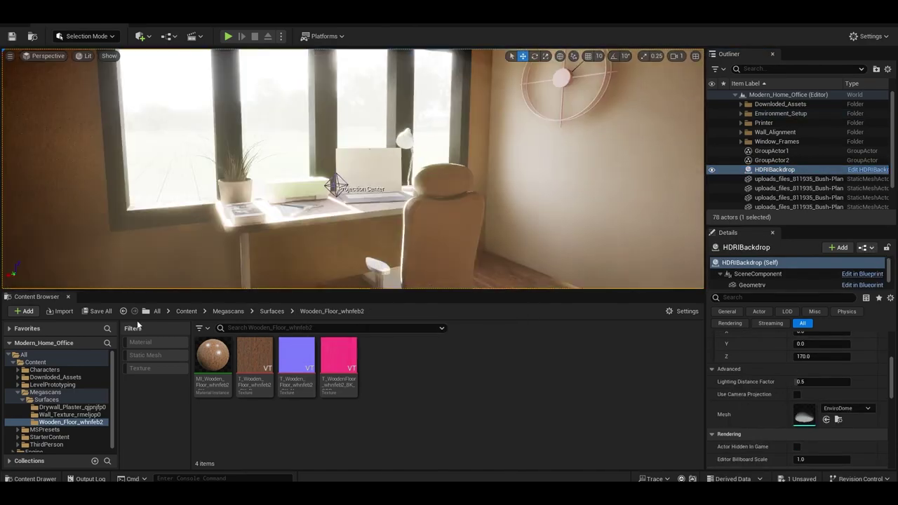
pyautogui.click(23, 399)
# - Create a Content/HDRIMap folder and import the church-square HDRI cube texture into it
pyautogui.rightClick(53, 363)
pyautogui.click(200, 385)
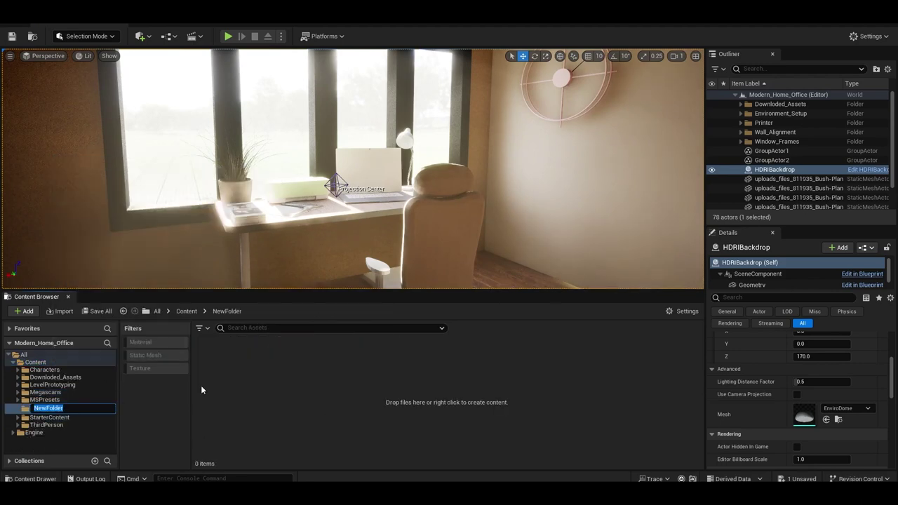
pyautogui.write('HDRIMap')
pyautogui.press('Return')
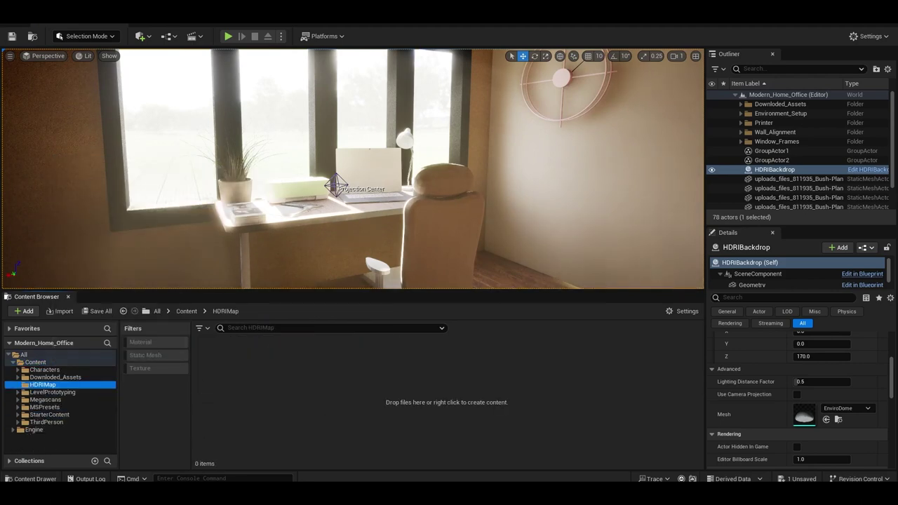
pyautogui.moveTo(201, 385); pyautogui.dragTo(213, 365)
pyautogui.moveTo(329, 210); pyautogui.dragTo(355, 207, button='right')
# - Sort the five bush plants into Bush_Plant, and the mug and pen holder into their own folders
pyautogui.click(806, 179)
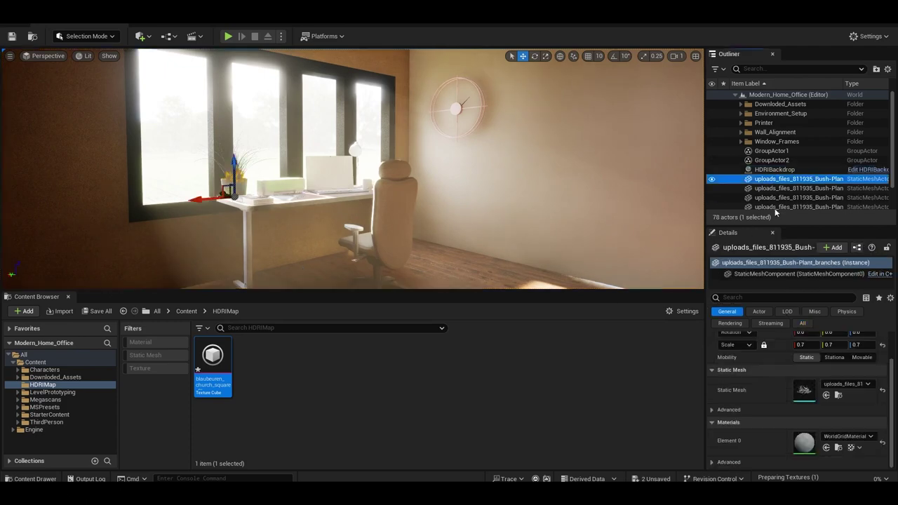
pyautogui.keyDown('shift'); pyautogui.click(816, 216); pyautogui.keyUp('shift')
pyautogui.click(876, 69)
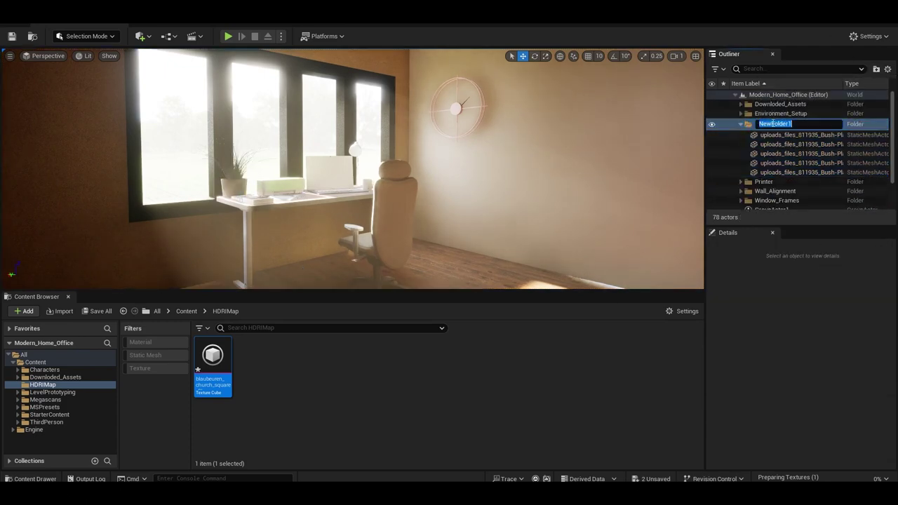
pyautogui.write('_Plant')
pyautogui.press('Return')
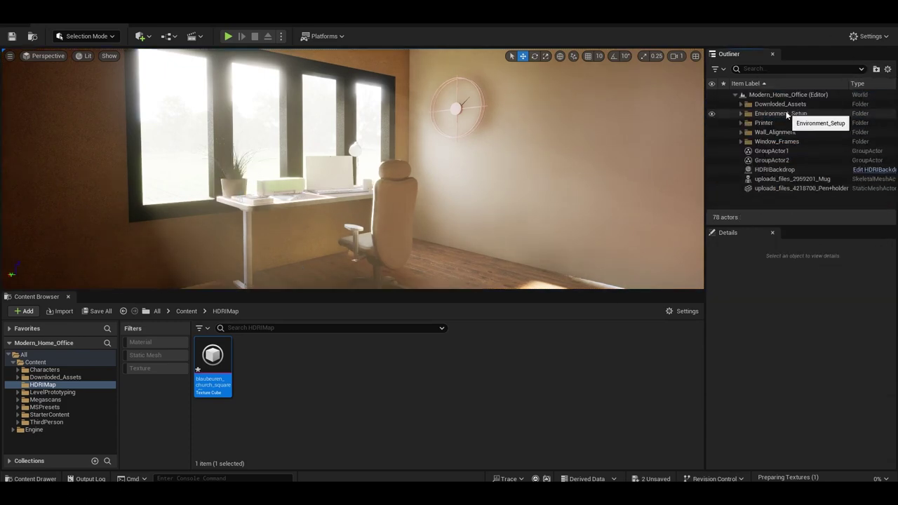
pyautogui.click(792, 179)
pyautogui.click(876, 68)
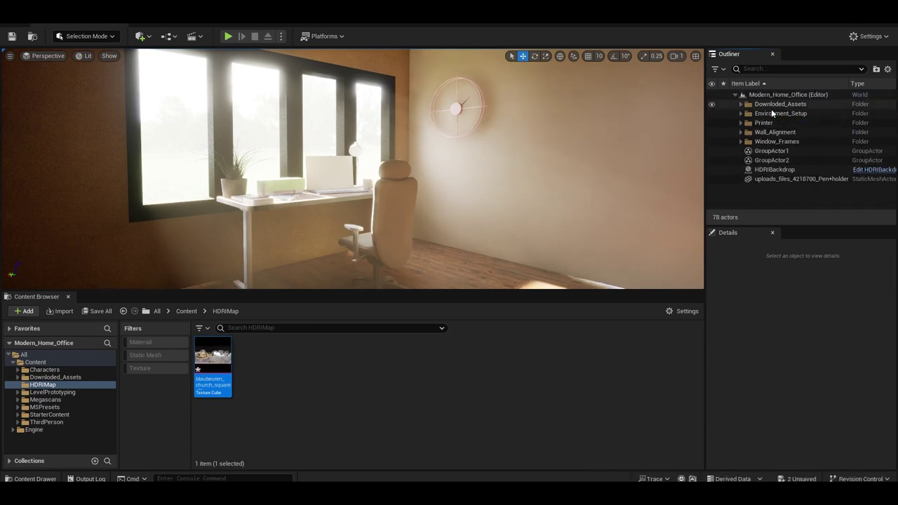
pyautogui.hotkey('ctrl', 'y')
pyautogui.hotkey('ctrl', 'y')
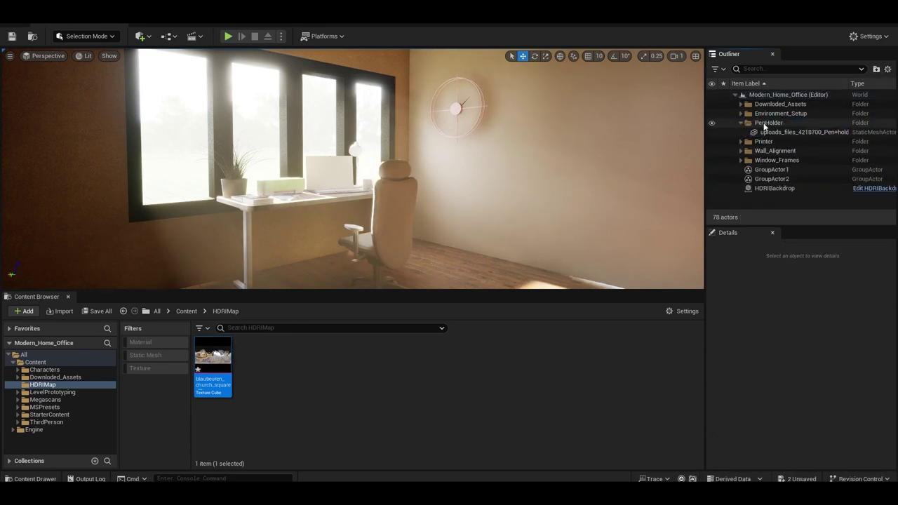
# - Assign the blaubeuren_church_square cubemap to the HDRI backdrop and set its size to 35
pyautogui.click(770, 174)
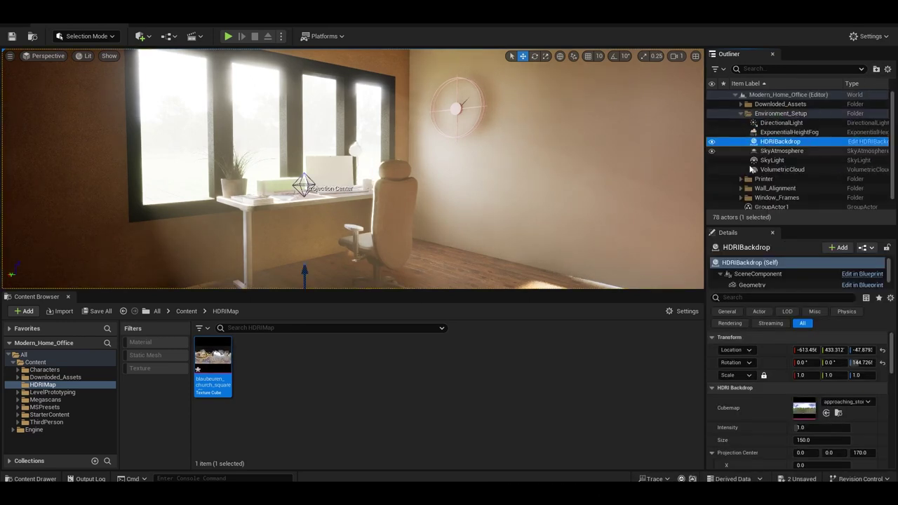
pyautogui.moveTo(794, 228); pyautogui.dragTo(791, 214)
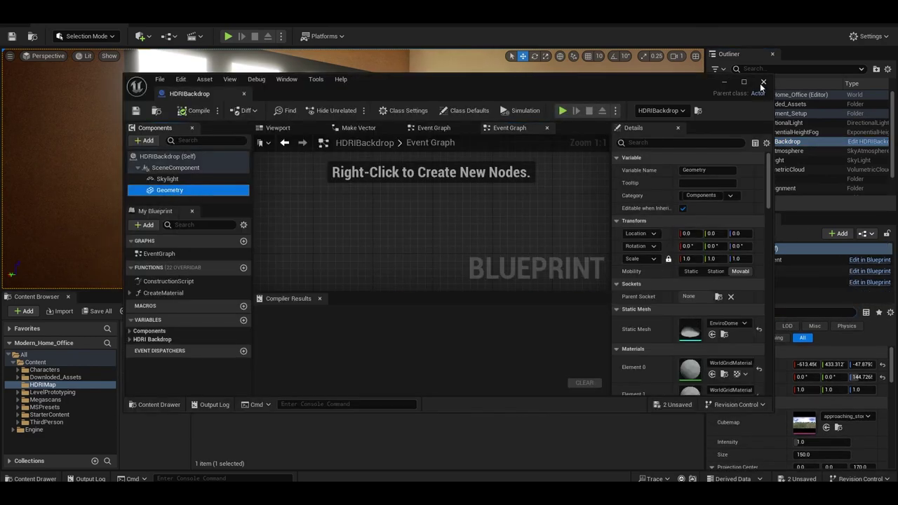
pyautogui.click(761, 84)
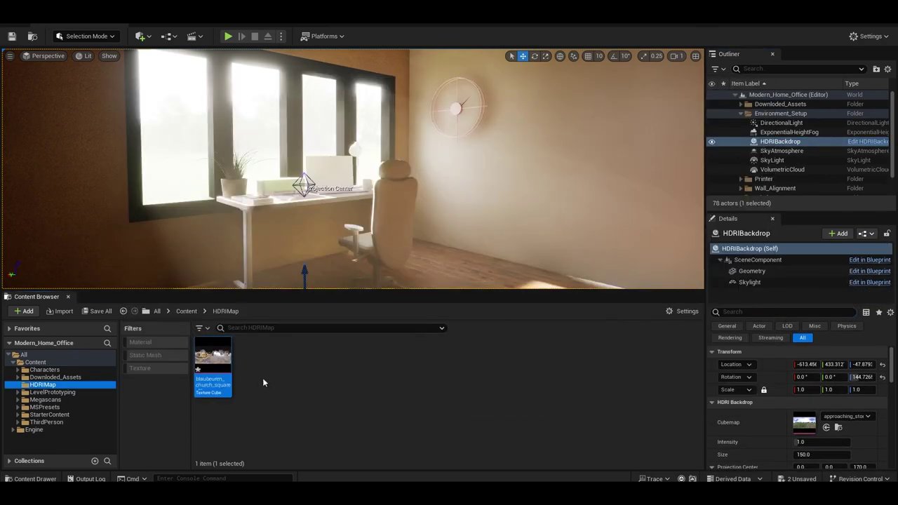
pyautogui.moveTo(802, 421); pyautogui.dragTo(803, 421)
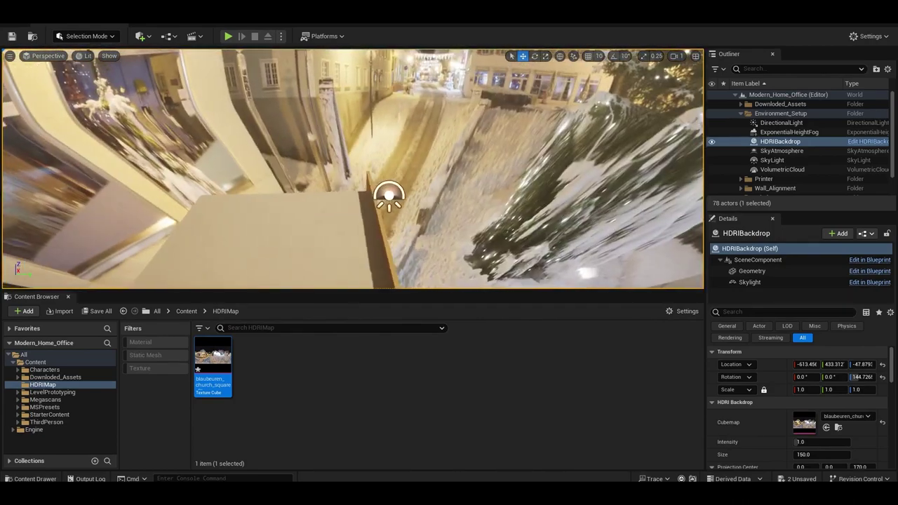
pyautogui.scroll(-3, 786, 387)
pyautogui.moveTo(803, 394); pyautogui.dragTo(743, 394)
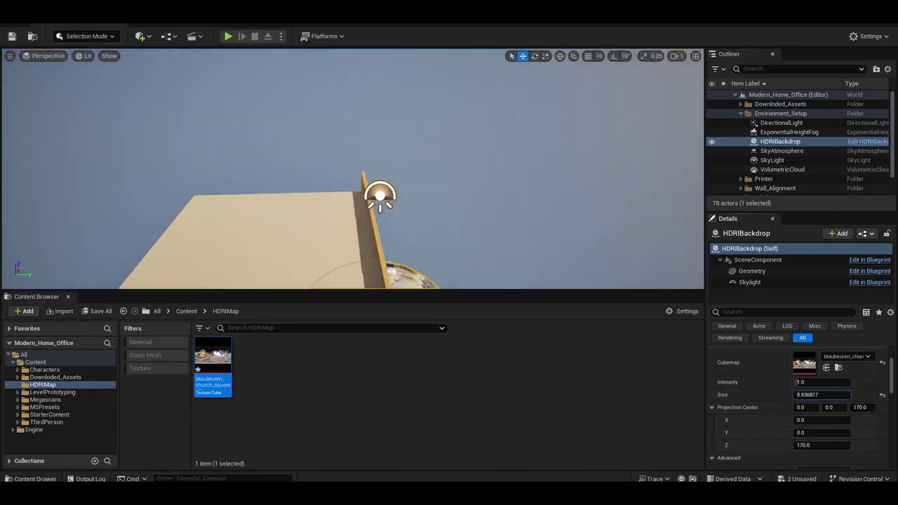
pyautogui.scroll(3, 352, 168)
pyautogui.scroll(3, 352, 168)
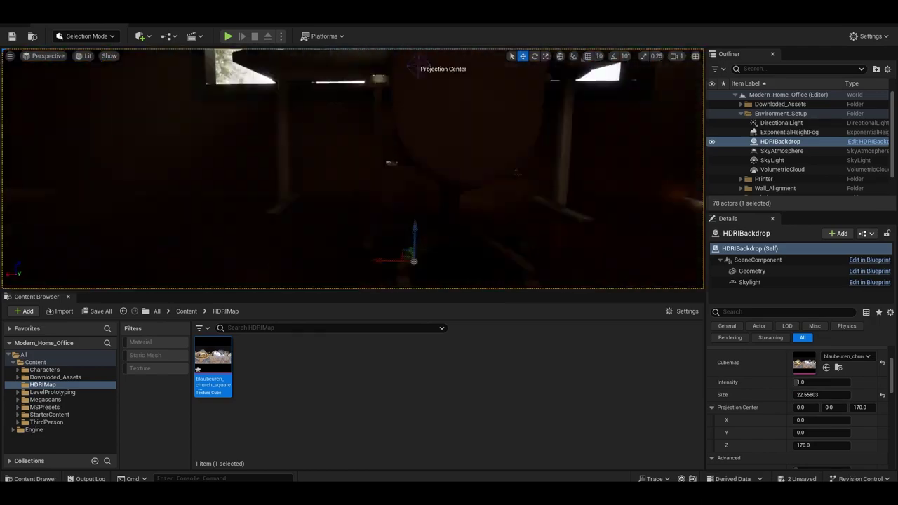
pyautogui.write('35')
pyautogui.press('Return')
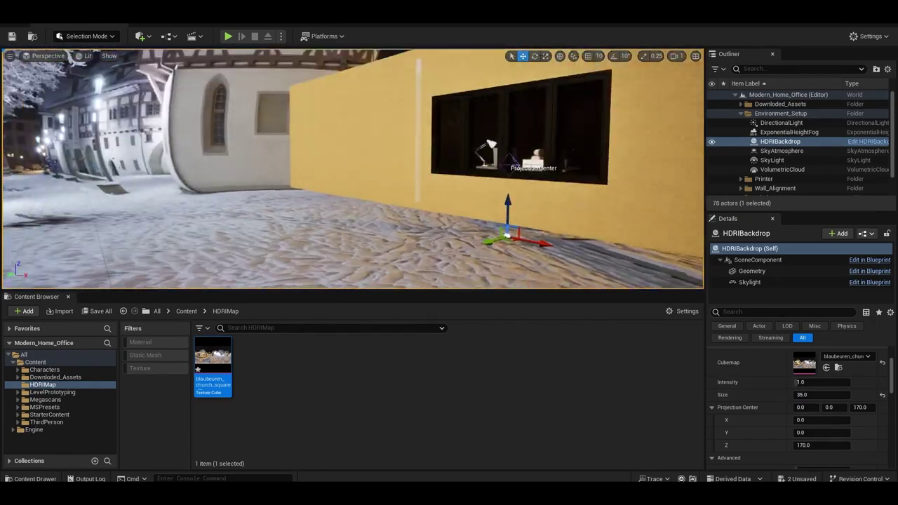
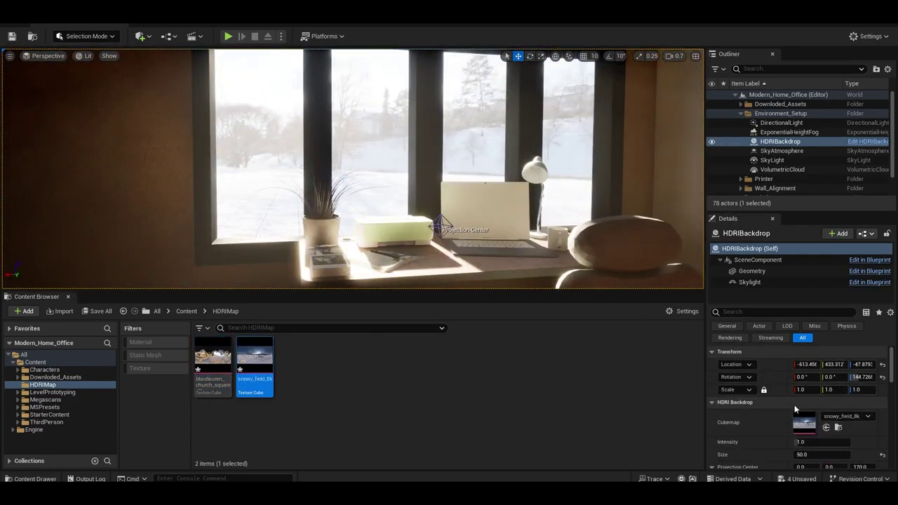
# - Set the HDRI backdrop's Size to 150 so the snowy landscape fills the windows
pyautogui.scroll(-1, 795, 409)
pyautogui.moveTo(806, 425); pyautogui.dragTo(817, 424)
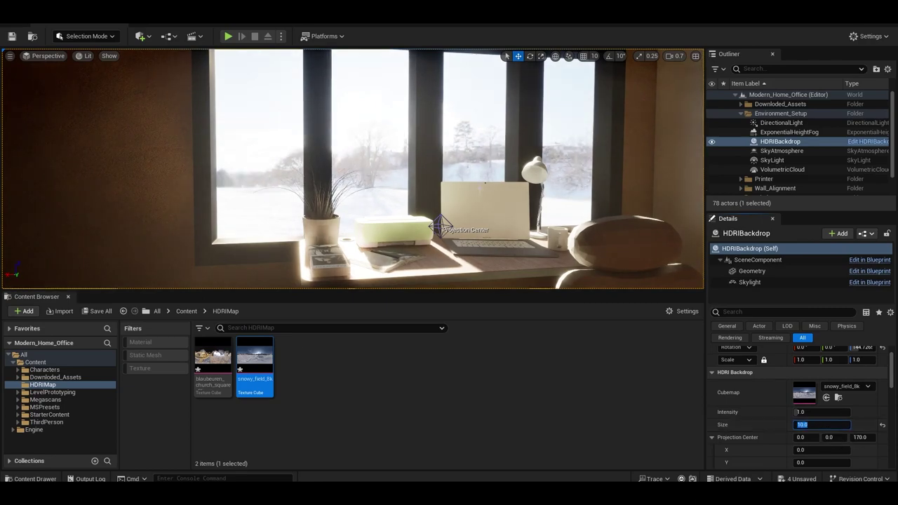
pyautogui.press('Return')
pyautogui.write('150')
pyautogui.press('Return')
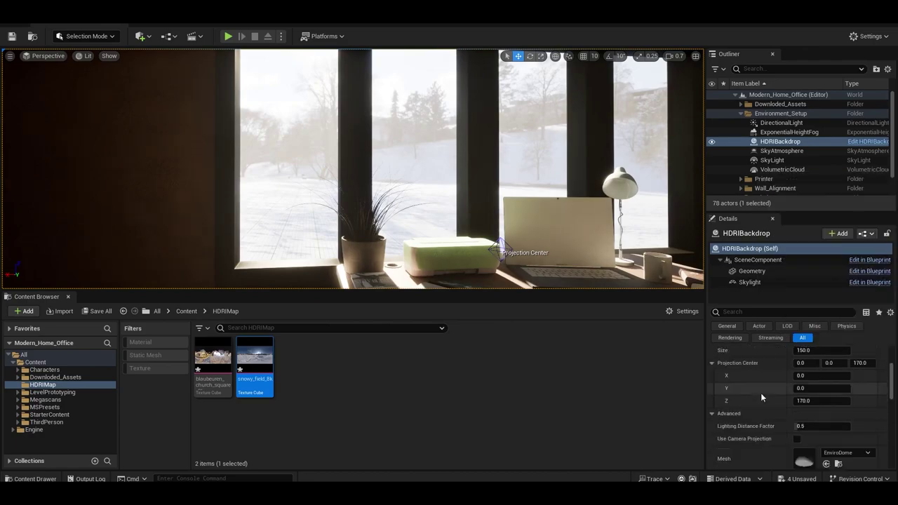
# - Check the backdrop mesh options without changing them, then fly close to the desk and window
pyautogui.scroll(-3, 760, 393)
pyautogui.click(838, 377)
pyautogui.click(744, 389)
pyautogui.scroll(-3, 744, 403)
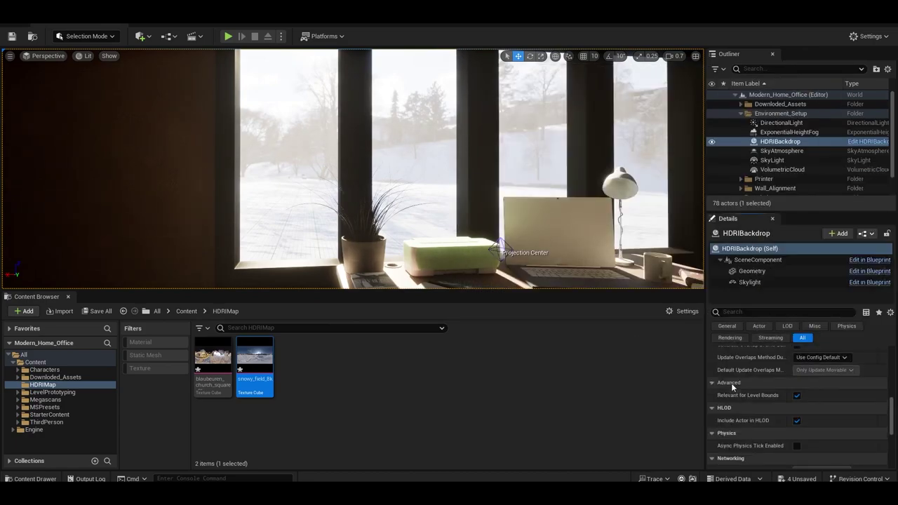
pyautogui.scroll(-2, 744, 399)
pyautogui.moveTo(372, 284); pyautogui.dragTo(351, 169, button='right')
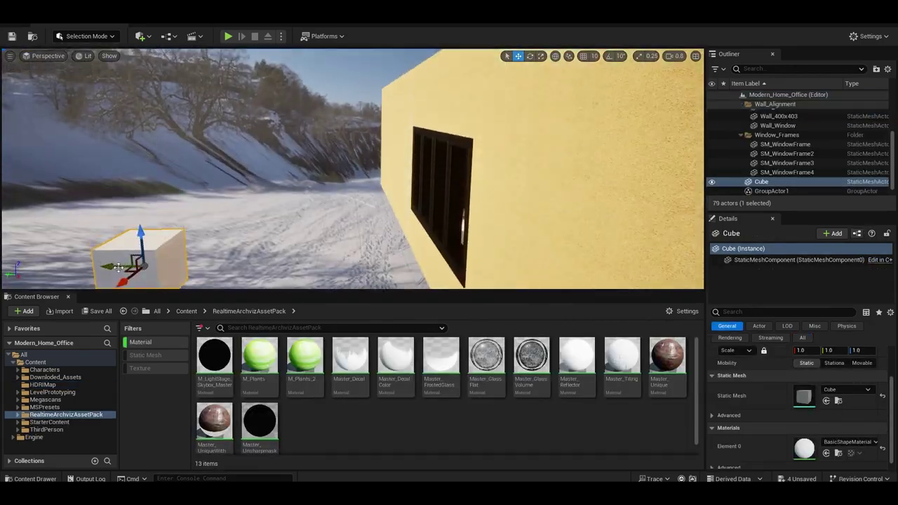
# - Scale the cube to 0.1, 0.05, 1.75 and give it the Master_Glass Volume material
pyautogui.press('f')
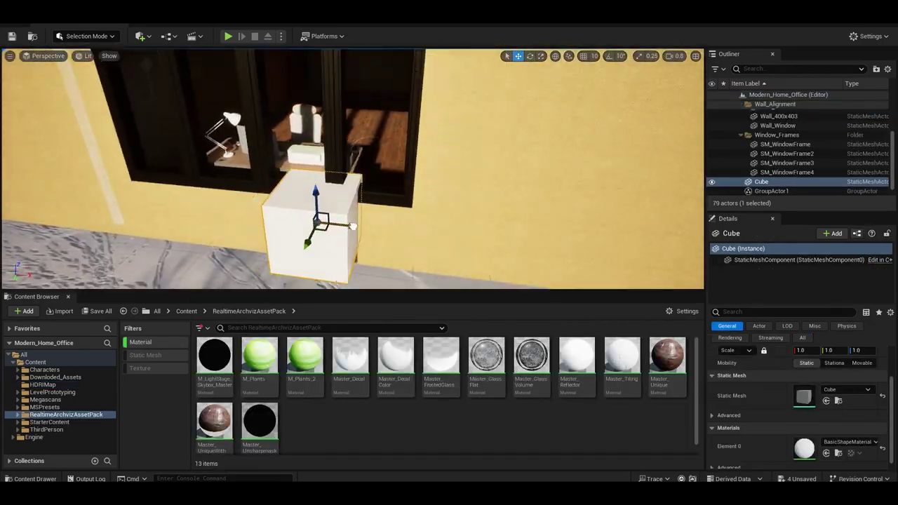
pyautogui.scroll(2, 730, 364)
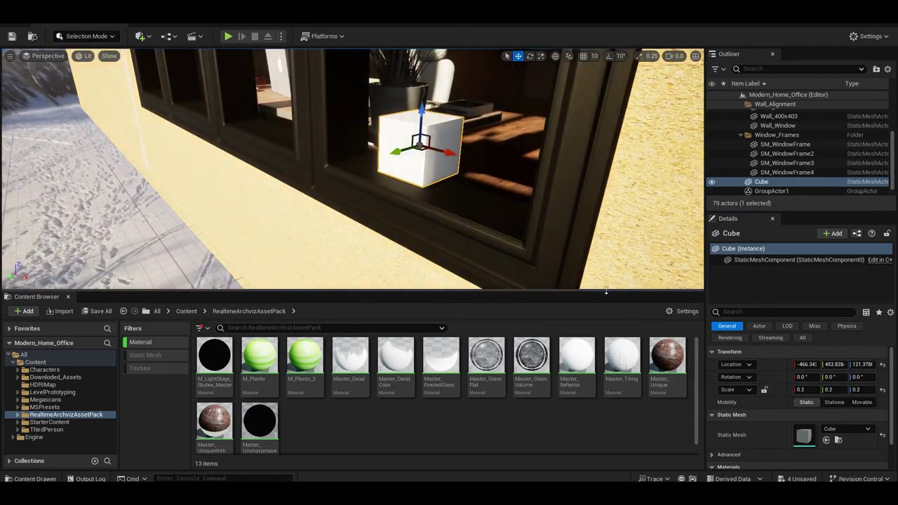
pyautogui.click(810, 389)
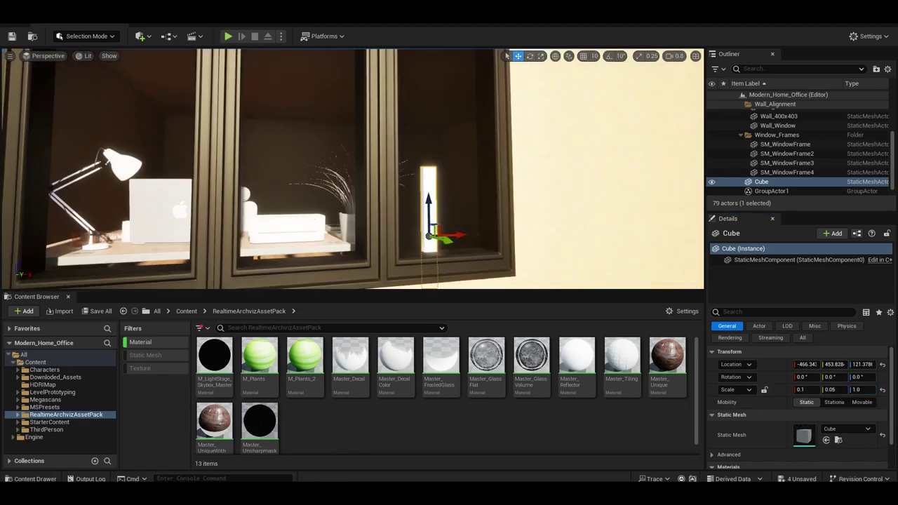
pyautogui.write('2')
pyautogui.press('Return')
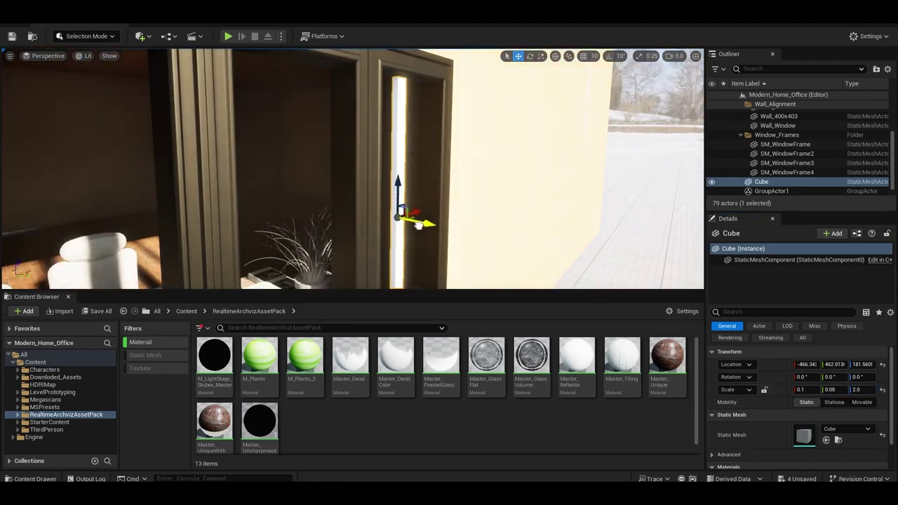
pyautogui.write('.7')
pyautogui.press('Return')
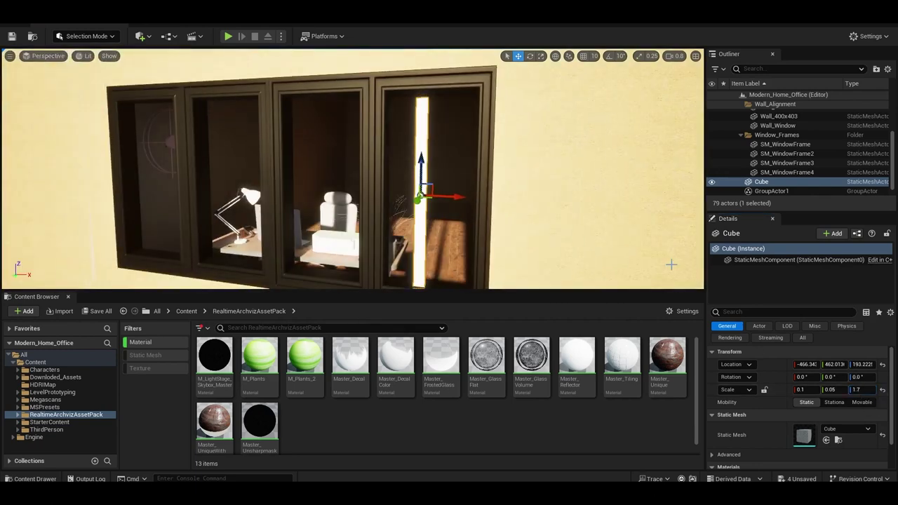
pyautogui.write('5')
pyautogui.press('Return')
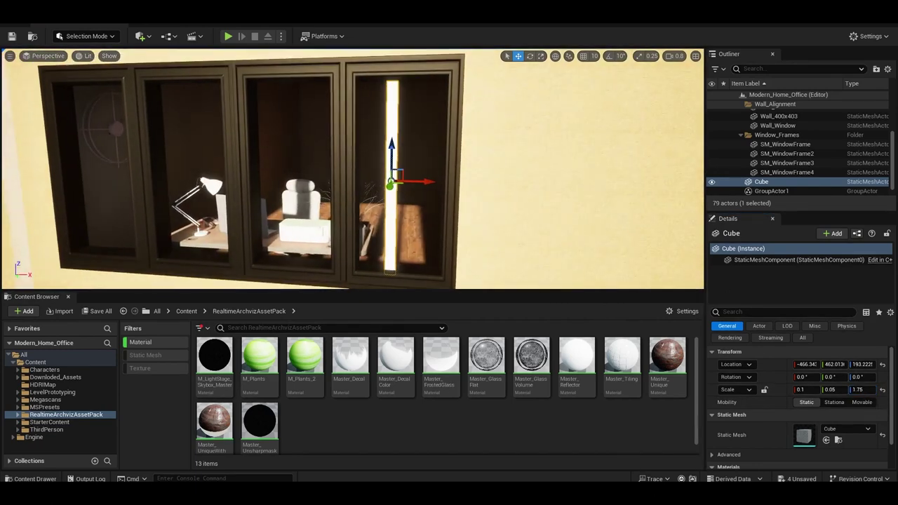
pyautogui.press('Return')
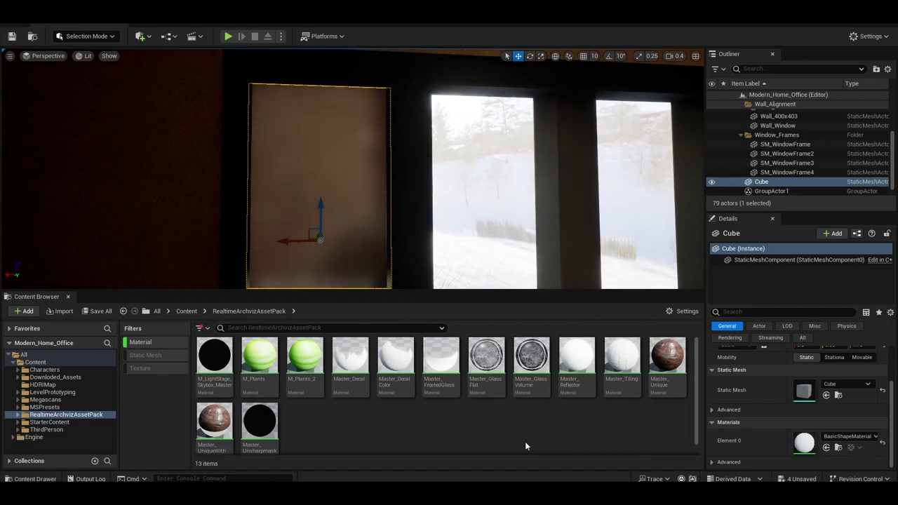
pyautogui.moveTo(486, 358); pyautogui.dragTo(803, 442)
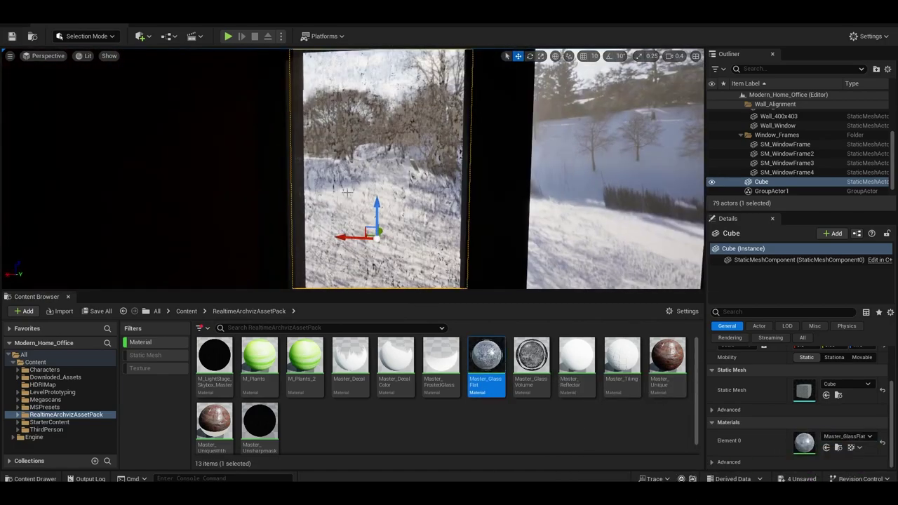
pyautogui.moveTo(531, 358); pyautogui.dragTo(803, 441)
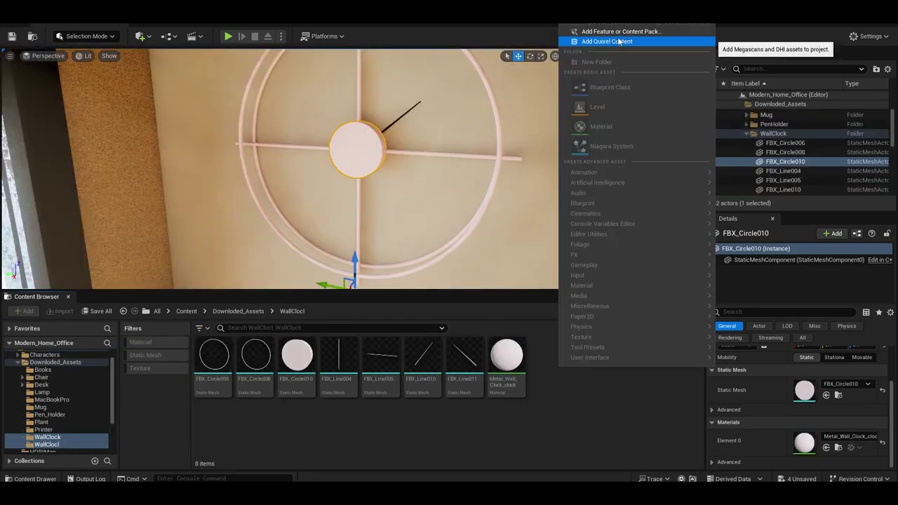
# - Change the Metal_Wall_Clock_clock material's Param colour to a very dark blue
pyautogui.doubleClick(506, 356)
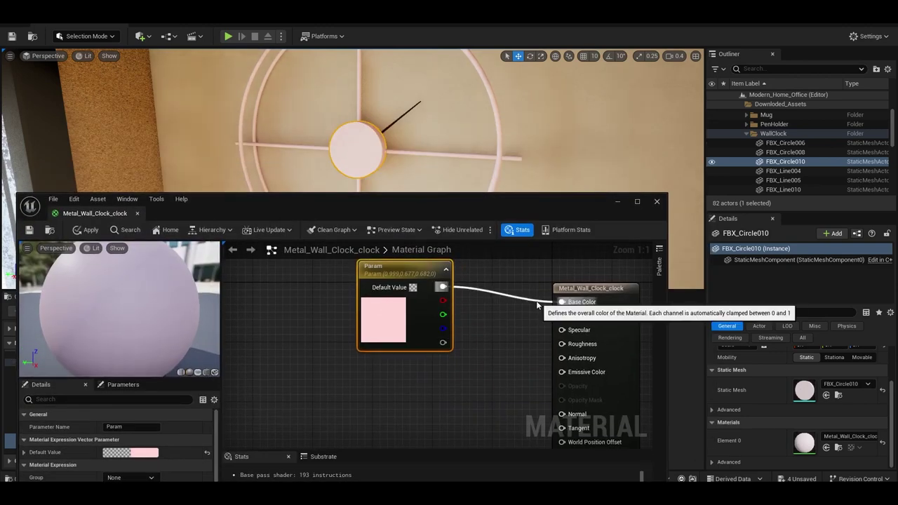
pyautogui.doubleClick(383, 319)
pyautogui.moveTo(517, 277)
pyautogui.mouseDown()
pyautogui.moveTo(518, 351)
pyautogui.moveTo(505, 276)
pyautogui.mouseUp()
pyautogui.click(426, 277)
pyautogui.moveTo(523, 333); pyautogui.dragTo(527, 304)
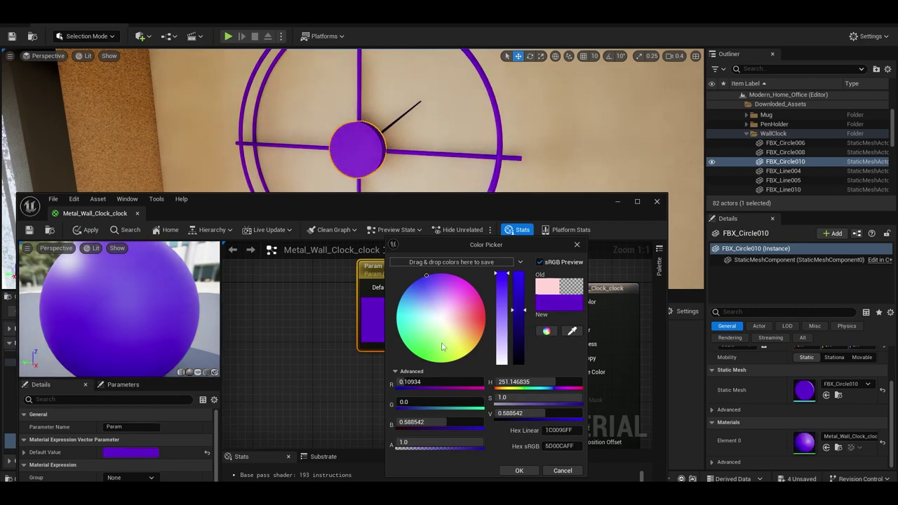
pyautogui.moveTo(442, 346); pyautogui.dragTo(417, 280)
pyautogui.moveTo(517, 309); pyautogui.dragTo(525, 360)
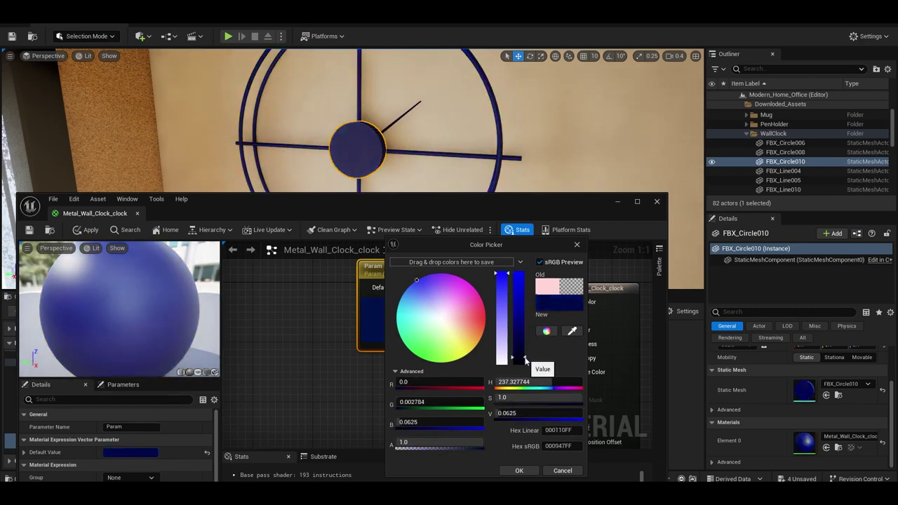
pyautogui.click(459, 365)
# - Move the material editor aside, select the seven wall clock parts, then the wall behind
pyautogui.scroll(-2, 431, 322)
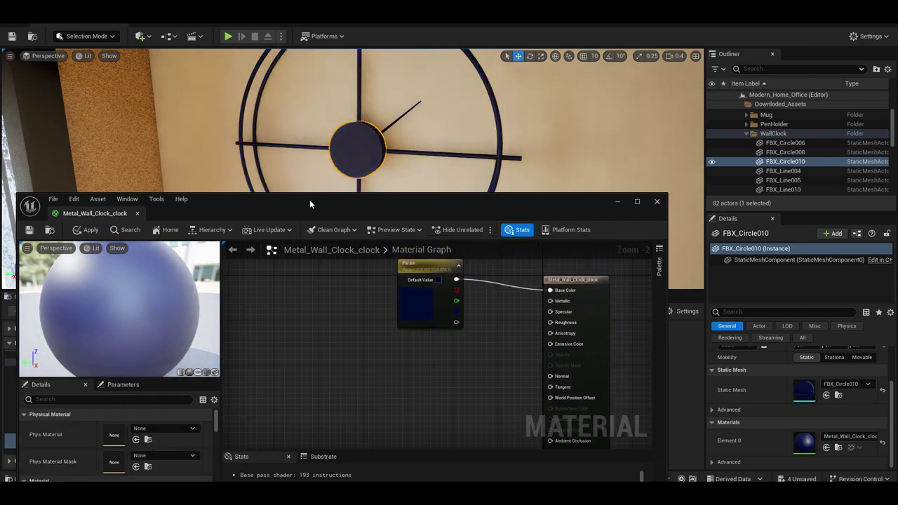
pyautogui.moveTo(310, 199); pyautogui.dragTo(284, 252)
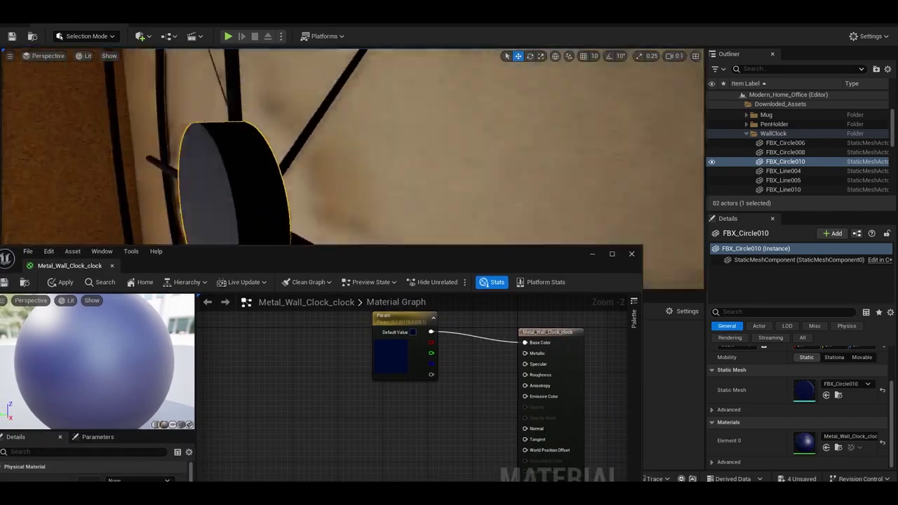
pyautogui.keyDown('shift'); pyautogui.click(783, 162); pyautogui.keyUp('shift')
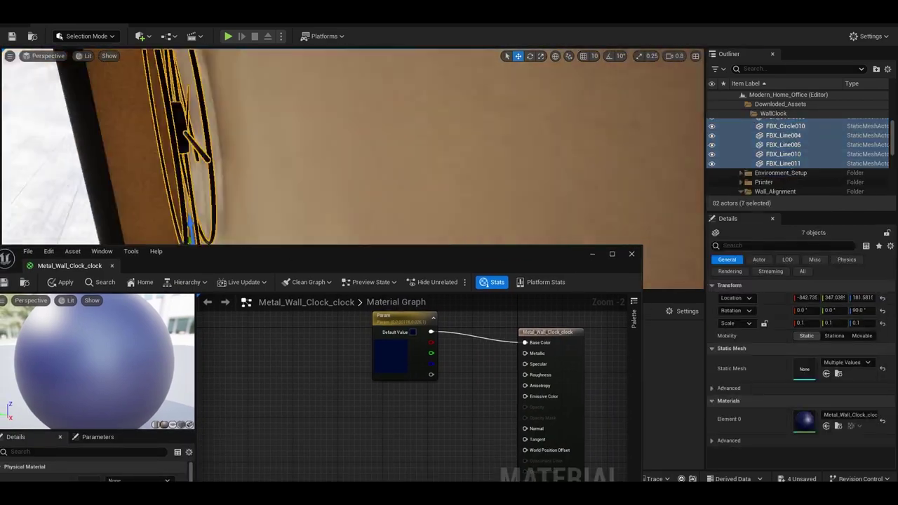
pyautogui.click(399, 197)
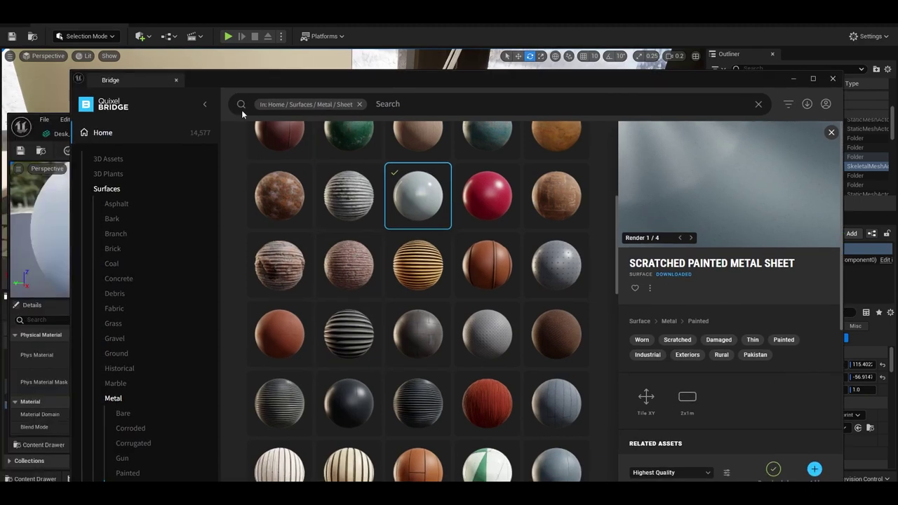
# - Browse the Bridge surfaces and run a search for 'Plastic', fixing the typo first
pyautogui.scroll(-5, 305, 210)
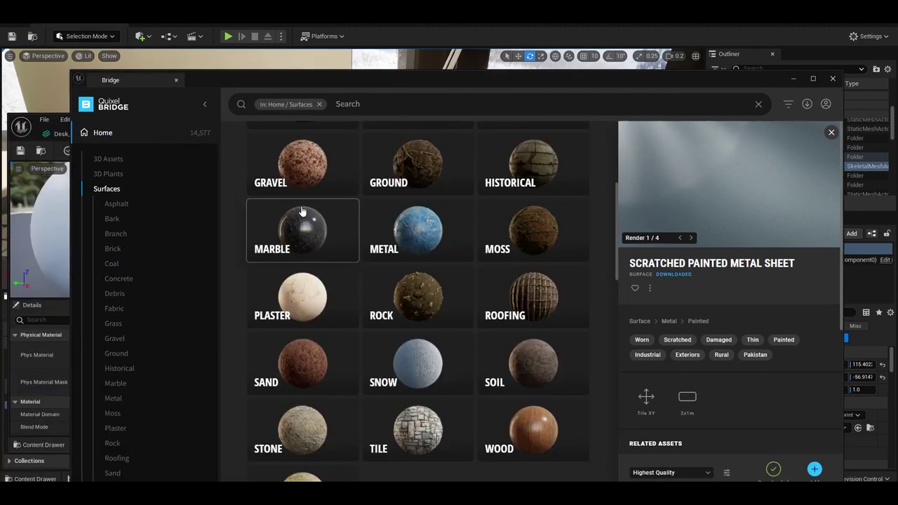
pyautogui.scroll(2, 301, 211)
pyautogui.scroll(-3, 300, 213)
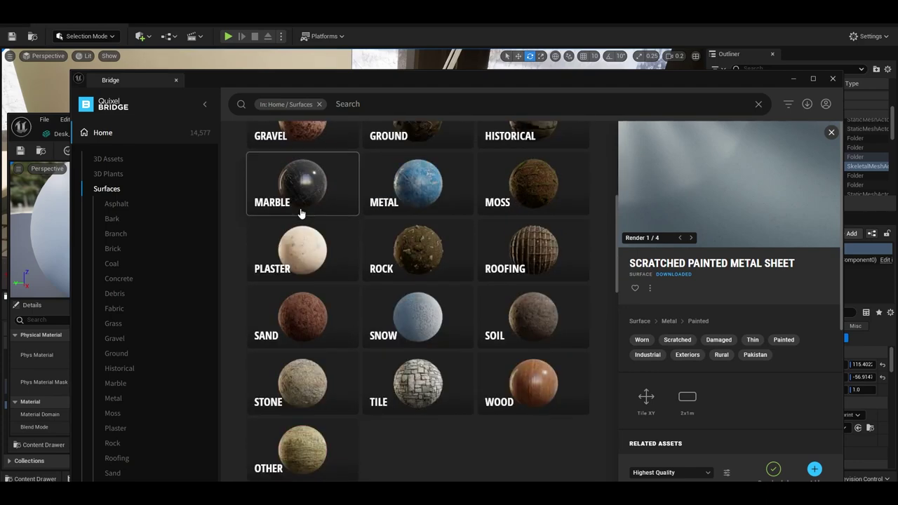
pyautogui.scroll(-1, 315, 367)
pyautogui.scroll(2, 315, 315)
pyautogui.click(341, 103)
pyautogui.write('Plastoc')
pyautogui.press('BackSpace')
pyautogui.press('BackSpace')
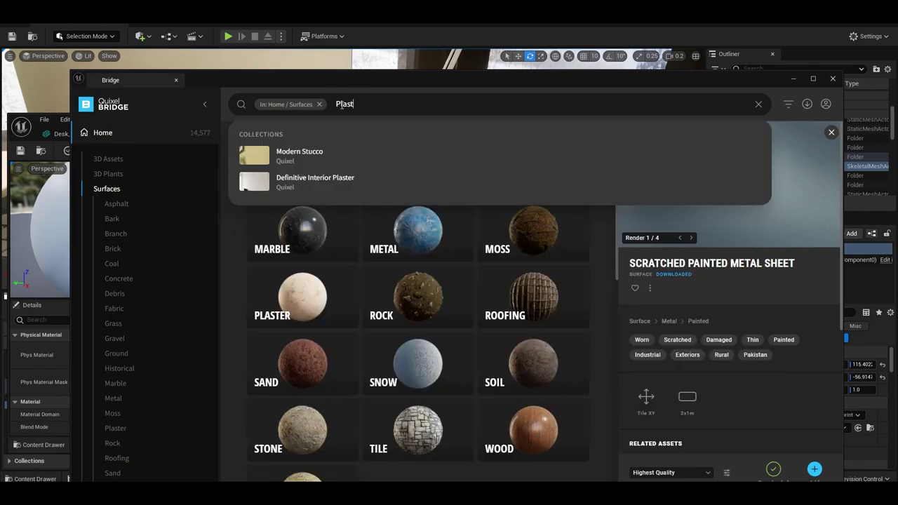
pyautogui.press('Return')
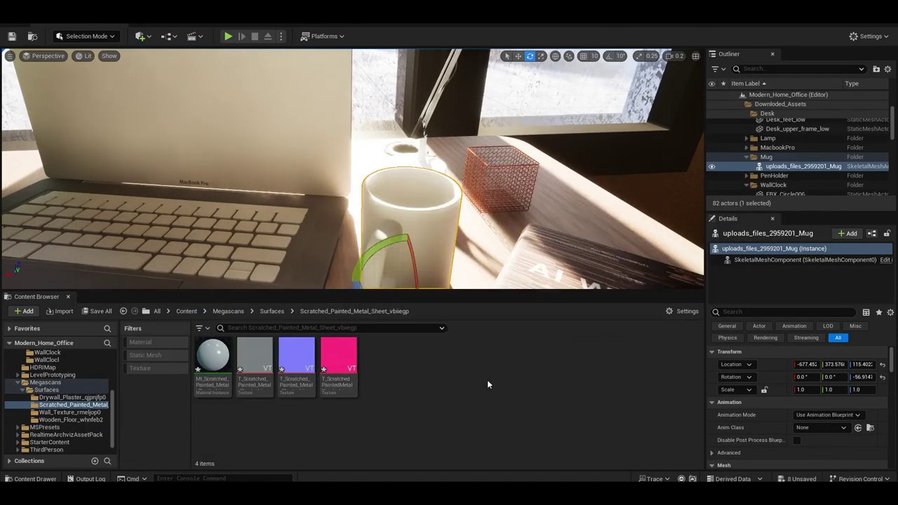
# - Inspect the lamp shade mesh from the Lamp folder, then close its editor
pyautogui.scroll(3, 65, 386)
pyautogui.click(42, 367)
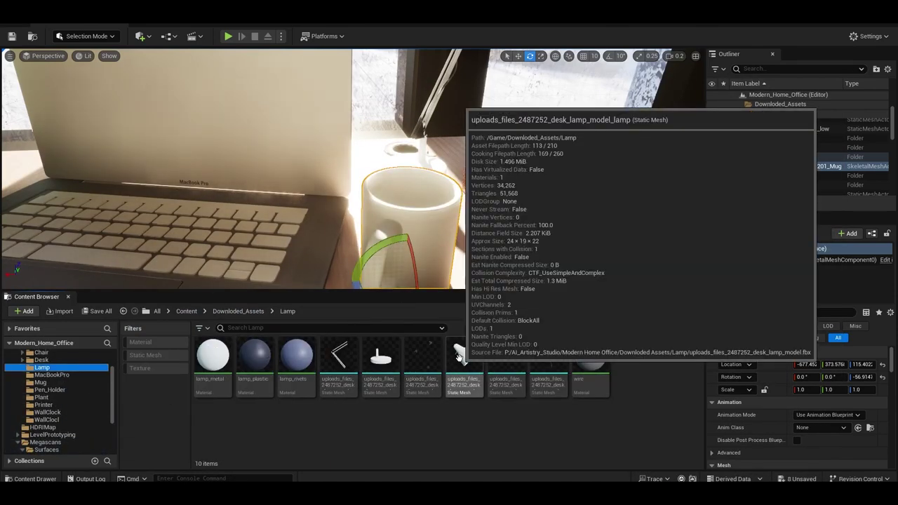
pyautogui.doubleClick(457, 356)
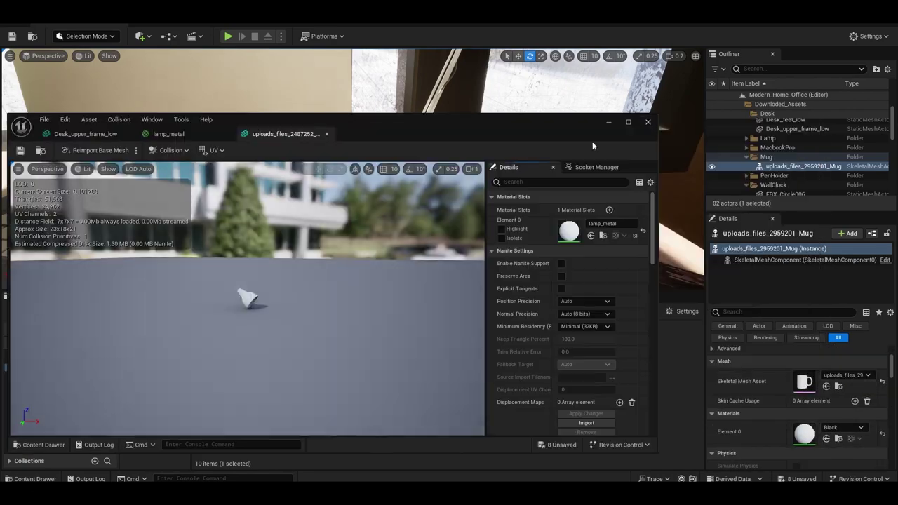
pyautogui.click(647, 122)
pyautogui.click(472, 263)
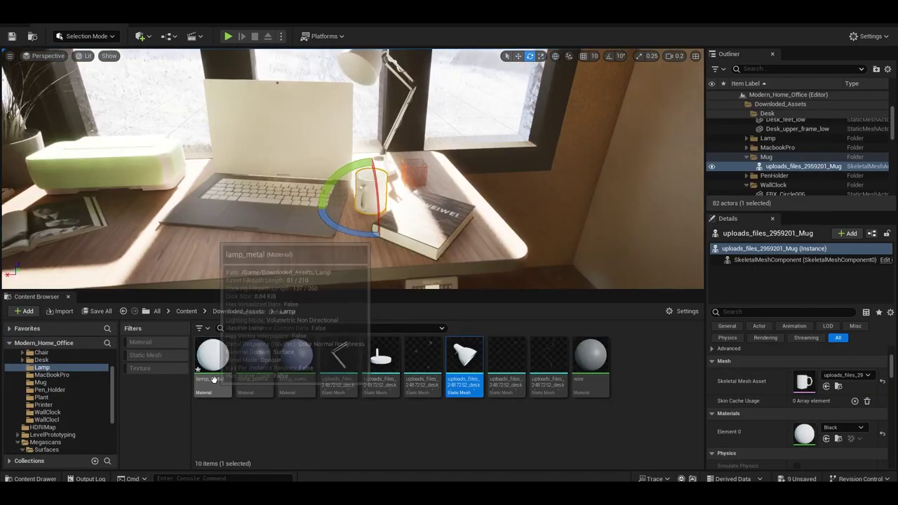
# - Open the lamp's lamp_metal material and the scratched painted metal instance, then focus the connectors
pyautogui.click(384, 106)
pyautogui.click(213, 358)
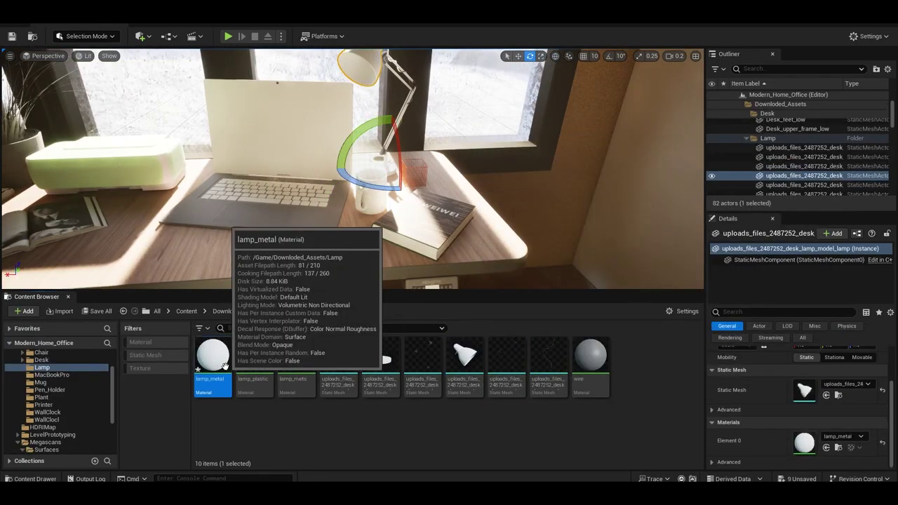
pyautogui.doubleClick(213, 357)
pyautogui.moveTo(305, 58); pyautogui.dragTo(287, 15)
pyautogui.click(73, 405)
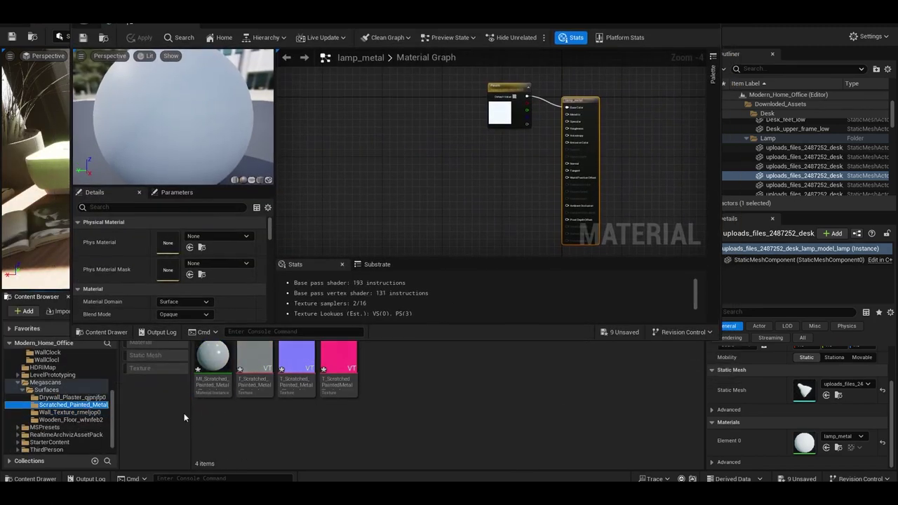
pyautogui.doubleClick(213, 360)
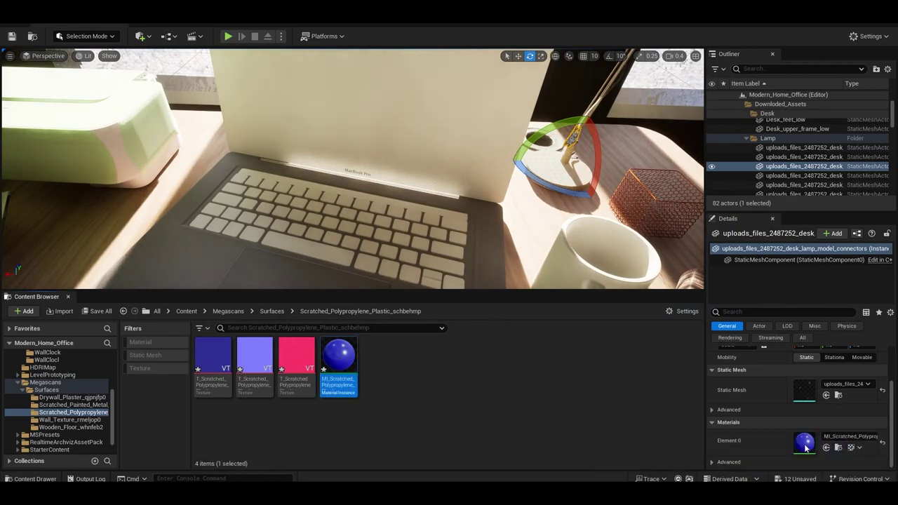
pyautogui.press('f')
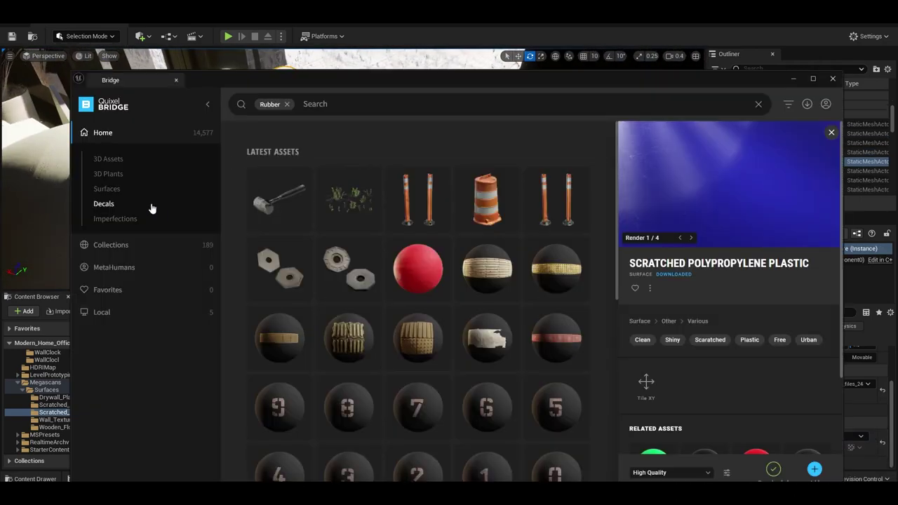
# - Look at the Scratched Rubber surface among Bridge's rubber results, then close the library
pyautogui.click(110, 189)
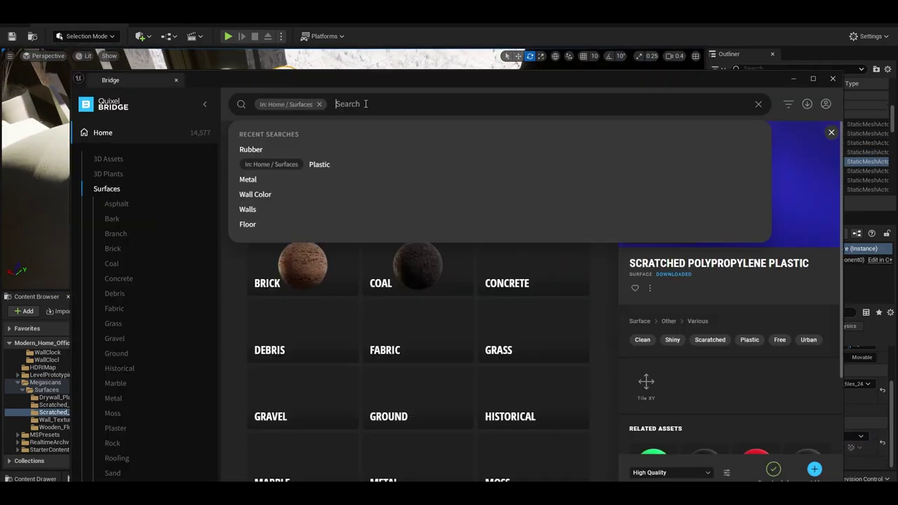
pyautogui.click(404, 270)
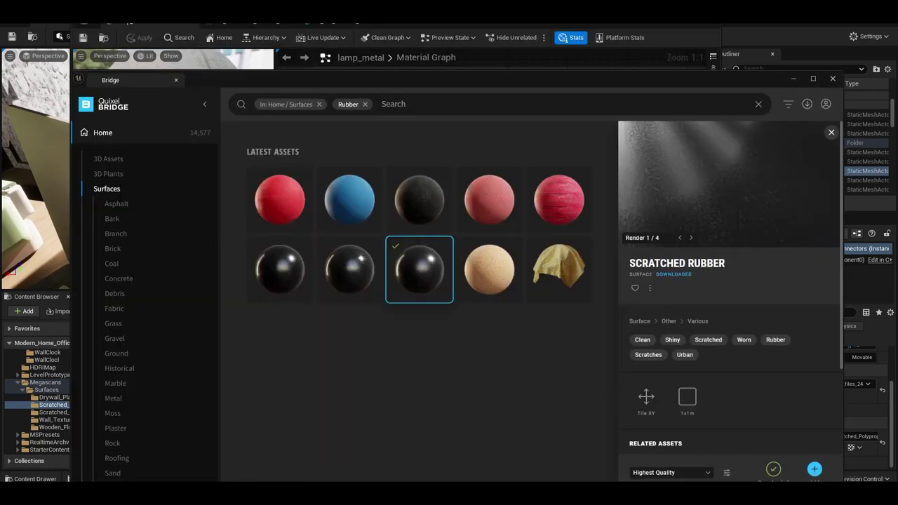
pyautogui.click(792, 78)
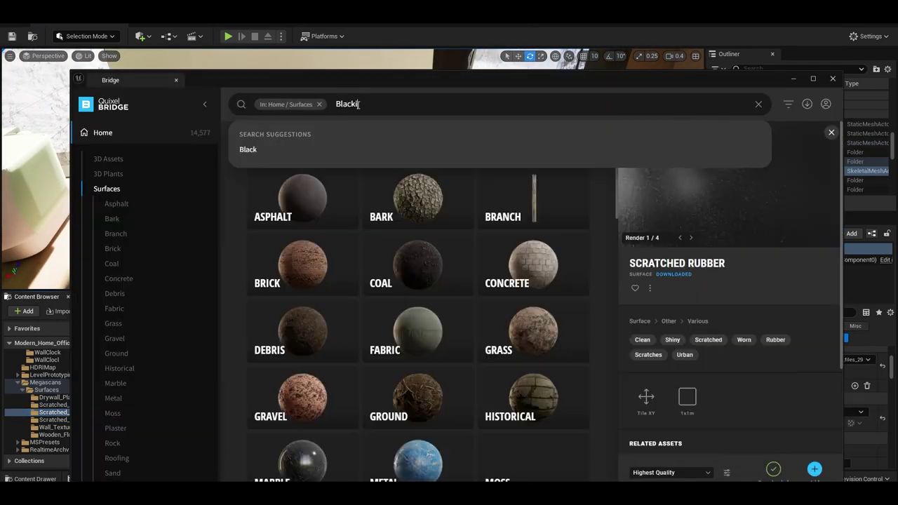
# - Filter surfaces by Black and Marble, select Via Lattea Granite Tiles, and open its download options
pyautogui.click(263, 151)
pyautogui.scroll(-2, 486, 257)
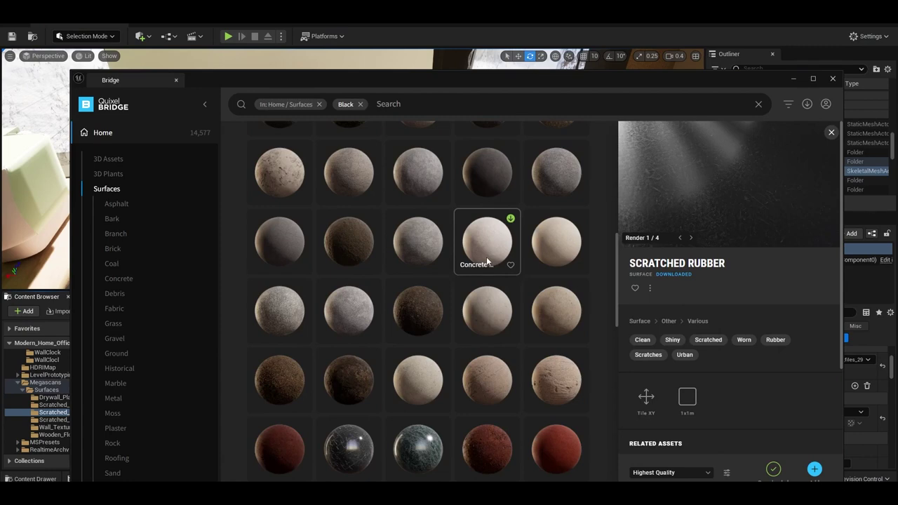
pyautogui.write('mar')
pyautogui.click(301, 148)
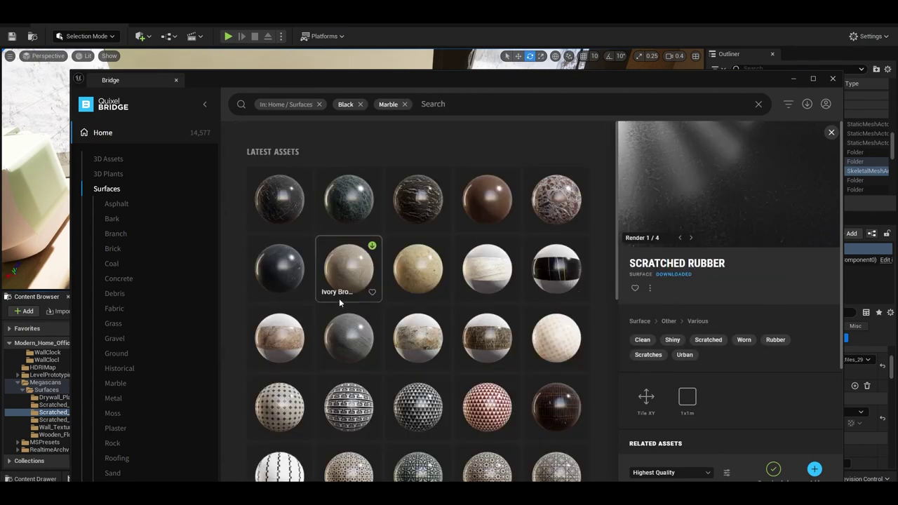
pyautogui.click(269, 264)
pyautogui.click(694, 471)
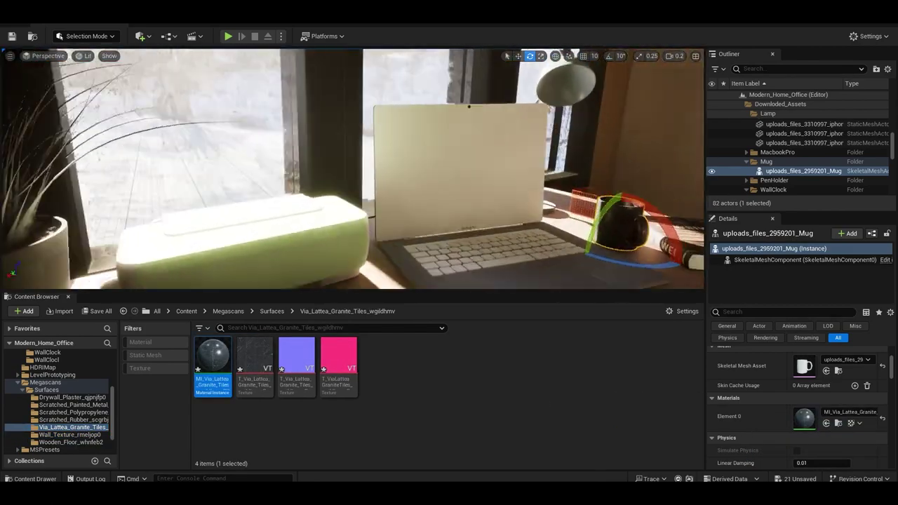
# - Add a Point Light, frame it, and set a 250 attenuation radius and 3.0 cd intensity
pyautogui.click(141, 36)
pyautogui.click(245, 103)
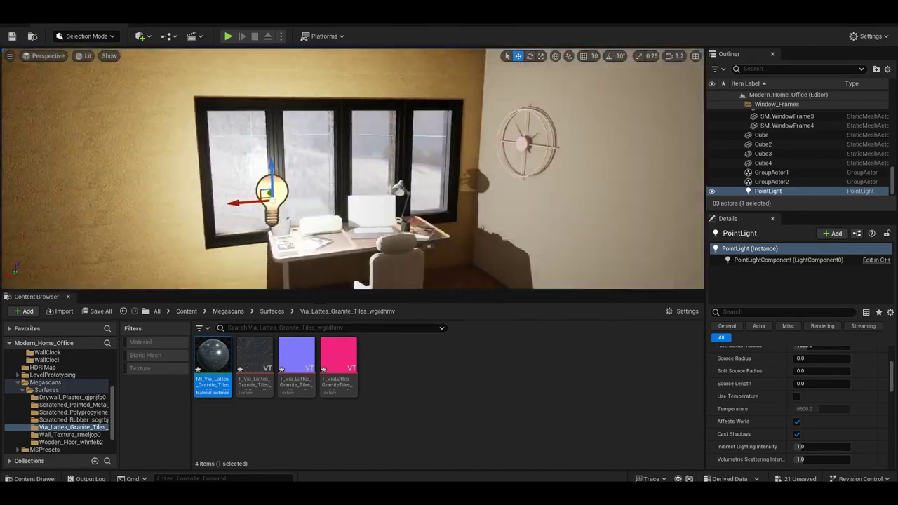
pyautogui.press('e')
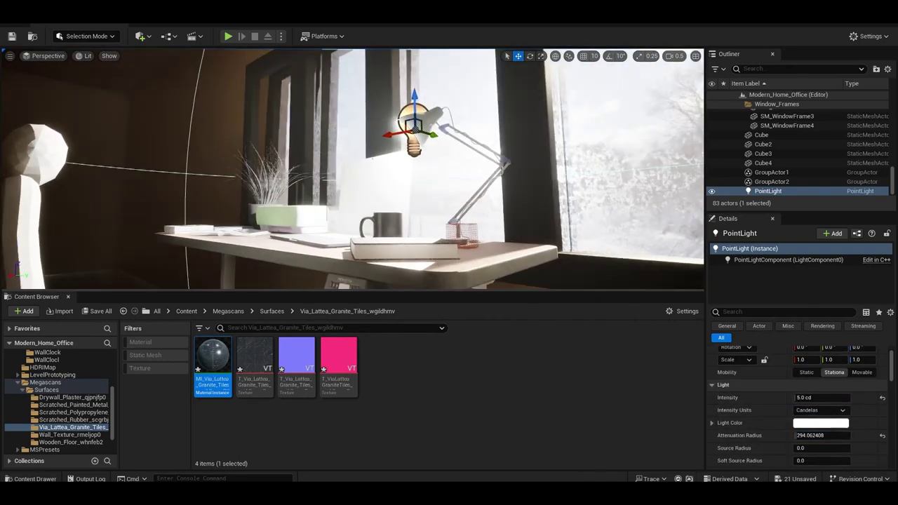
pyautogui.moveTo(821, 434); pyautogui.dragTo(772, 435)
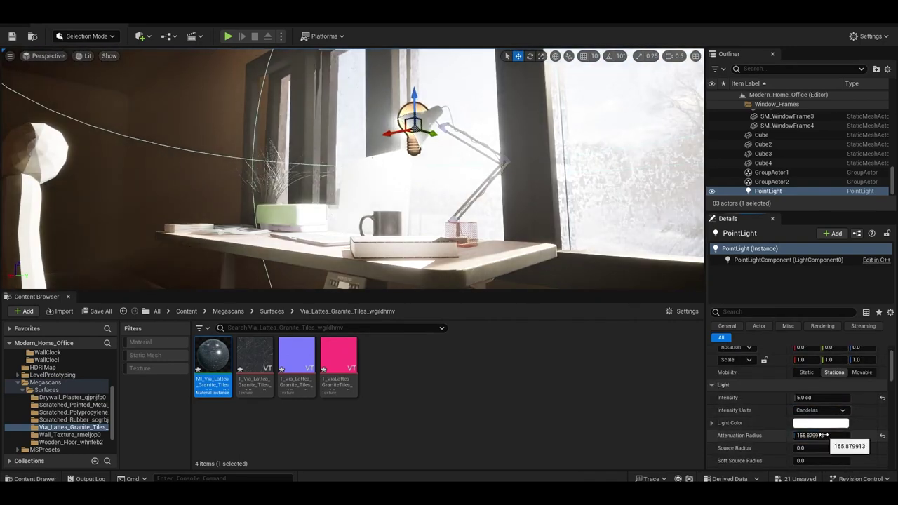
pyautogui.write('3')
pyautogui.press('Return')
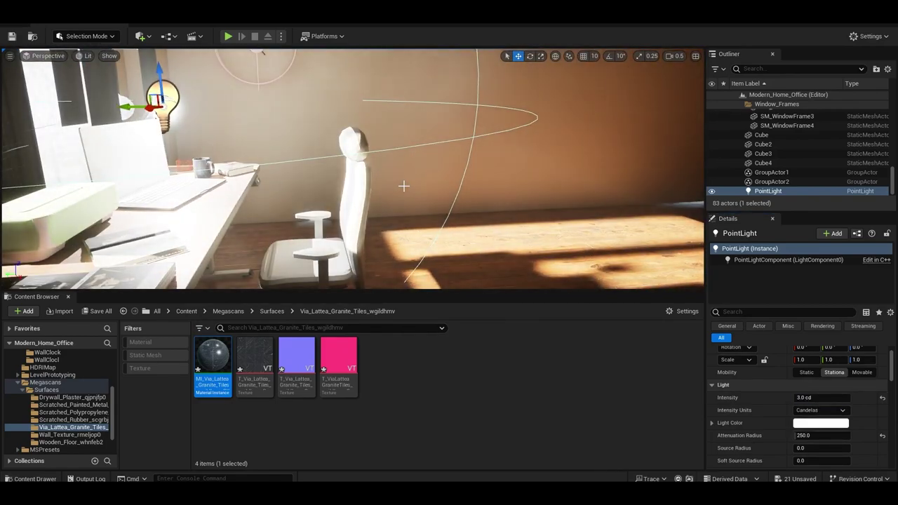
# - Fly the view over to the laptop keyboard and mug
pyautogui.moveTo(403, 185); pyautogui.dragTo(403, 185, button='right')
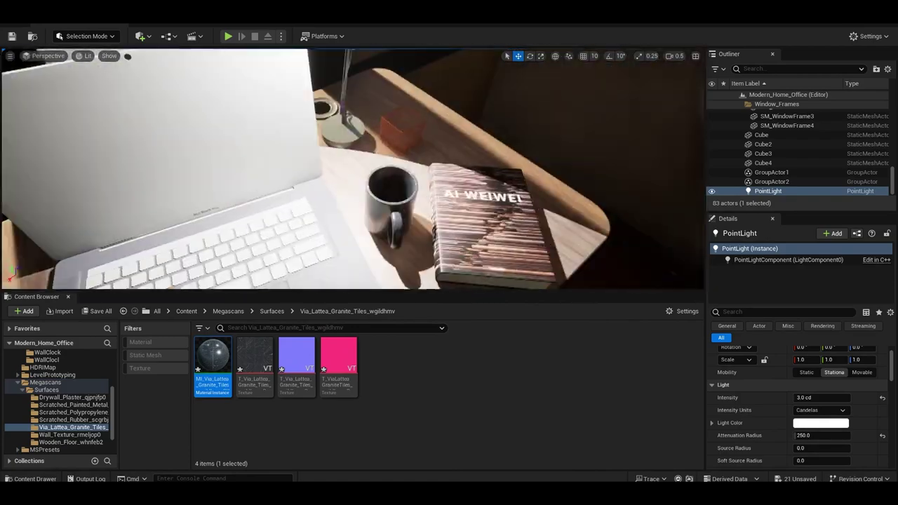
pyautogui.moveTo(253, 199); pyautogui.dragTo(253, 199, button='right')
pyautogui.moveTo(421, 178); pyautogui.dragTo(446, 192, button='right')
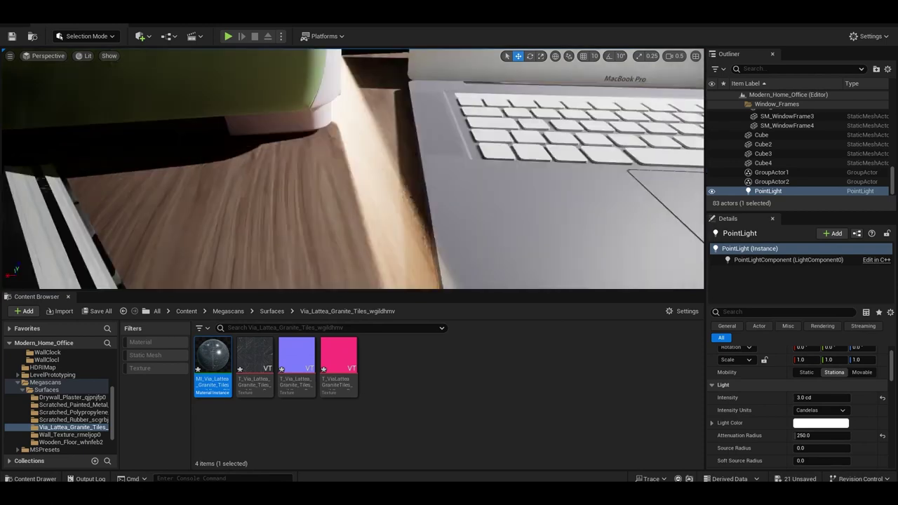
# - Open the MacBookPro folder and inspect the Black material graph and KeyB keyboard texture
pyautogui.moveTo(446, 191); pyautogui.dragTo(446, 191, button='right')
pyautogui.click(42, 381)
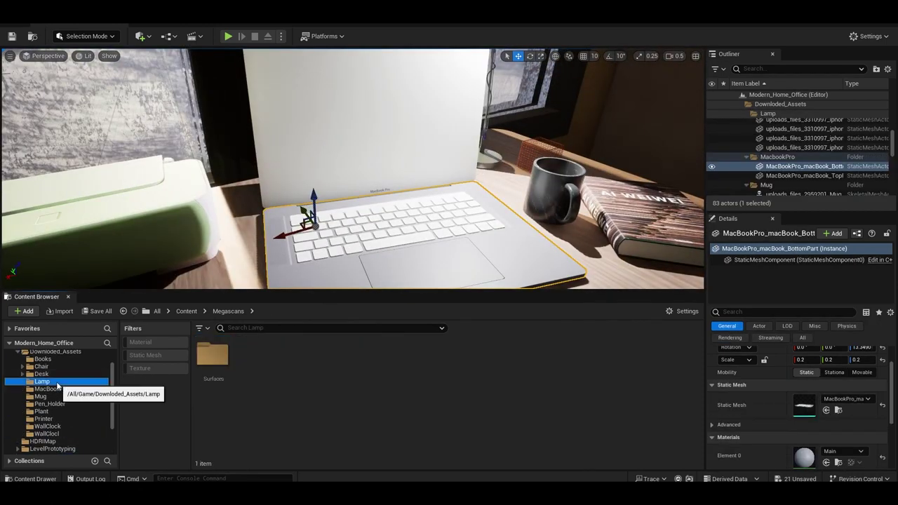
pyautogui.click(52, 389)
pyautogui.doubleClick(213, 359)
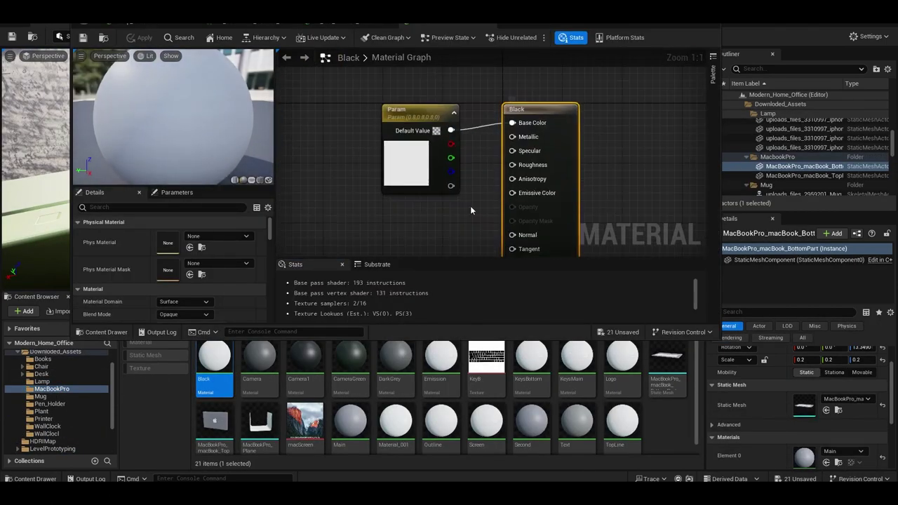
pyautogui.moveTo(414, 113); pyautogui.dragTo(385, 91)
pyautogui.moveTo(414, 218); pyautogui.dragTo(463, 222, button='right')
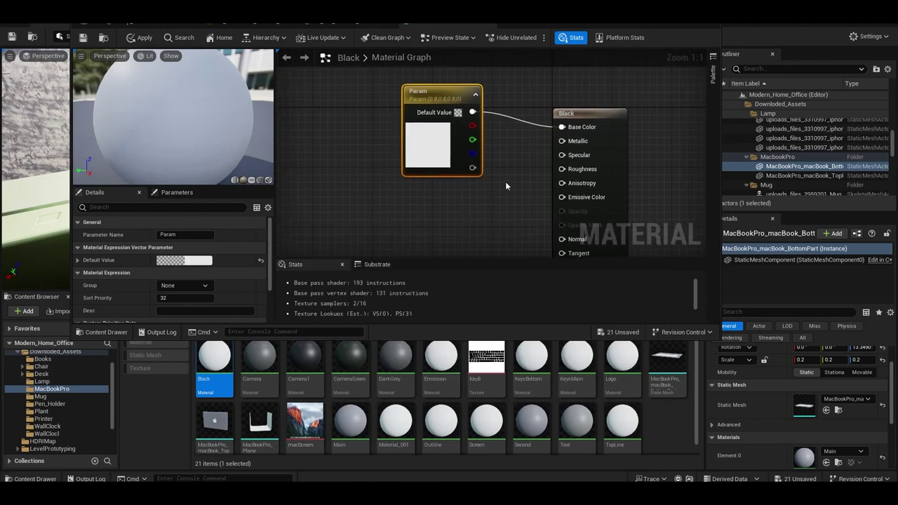
pyautogui.moveTo(505, 181)
pyautogui.mouseDown(button='right')
pyautogui.moveTo(509, 218)
pyautogui.moveTo(485, 193)
pyautogui.mouseUp(button='right')
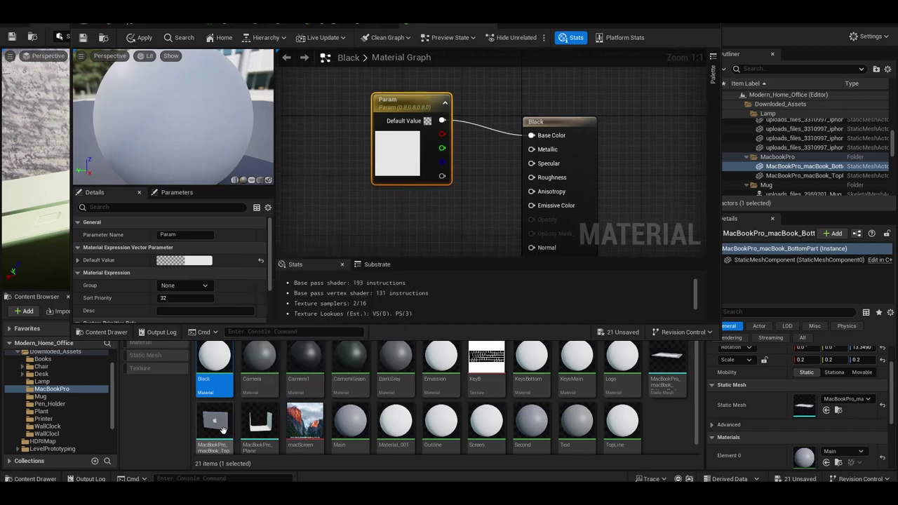
pyautogui.doubleClick(486, 359)
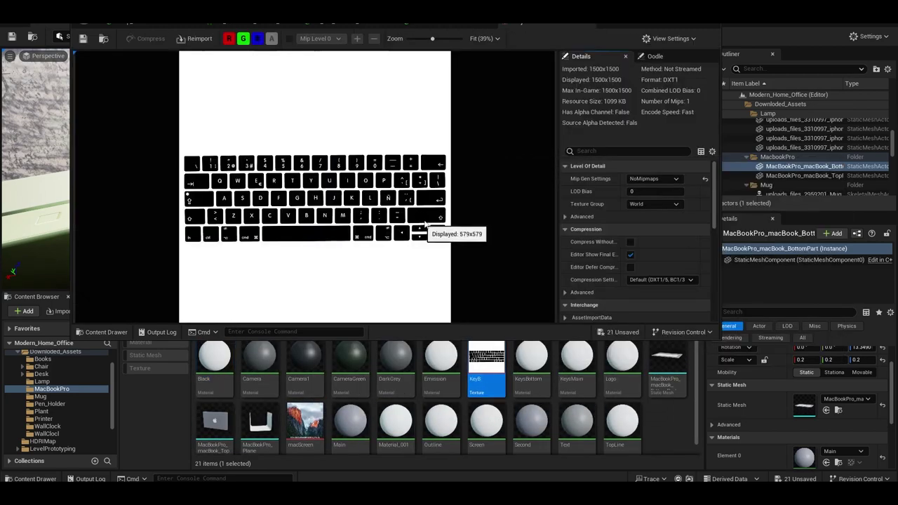
pyautogui.click(214, 357)
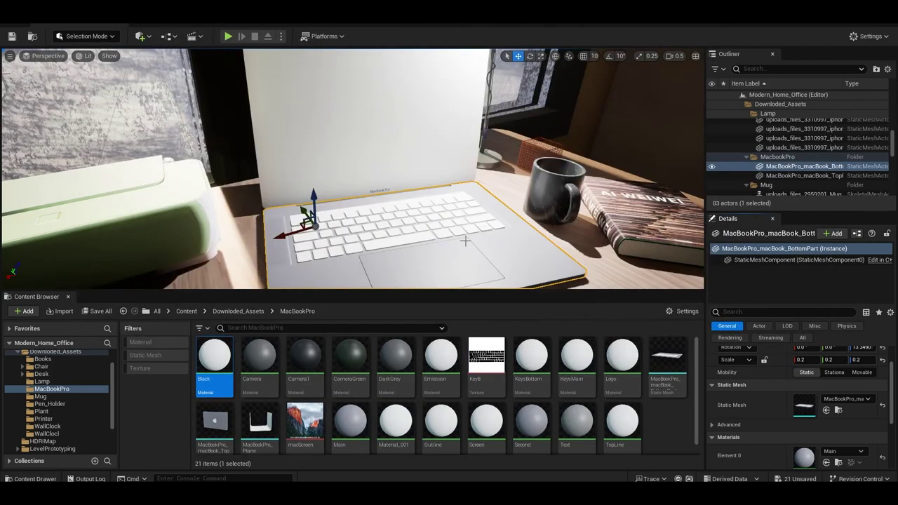
# - In the Screen material, wire the macScreen texture sample's RGB into Base Color
pyautogui.scroll(-1, 746, 411)
pyautogui.doubleClick(803, 425)
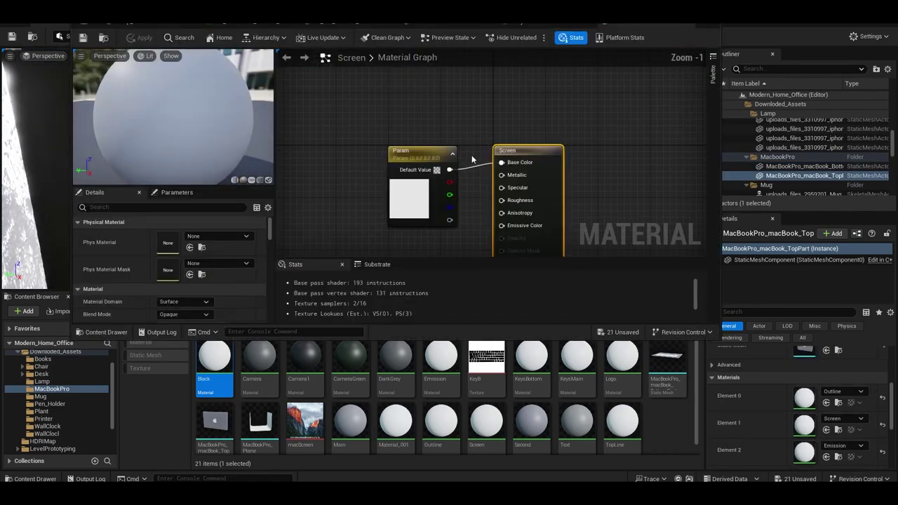
pyautogui.click(342, 179)
pyautogui.moveTo(342, 179); pyautogui.dragTo(423, 124)
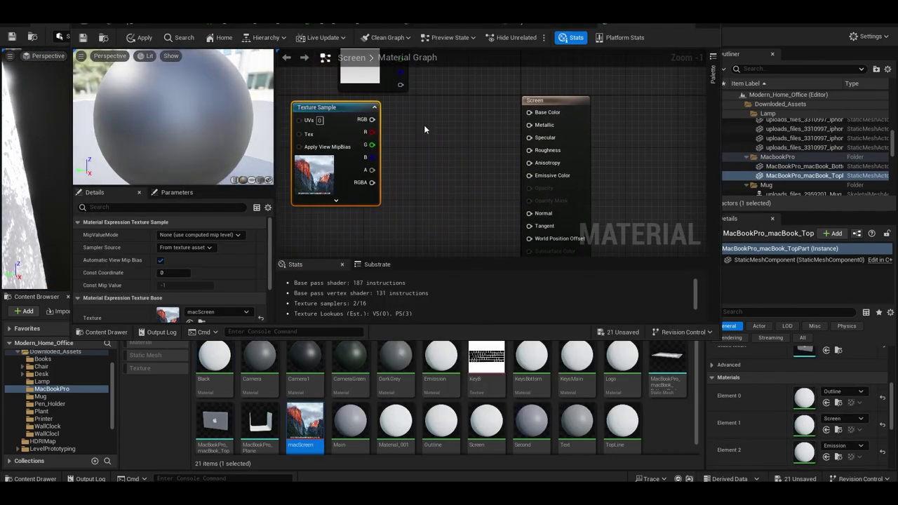
pyautogui.moveTo(424, 125); pyautogui.dragTo(484, 142, button='right')
pyautogui.moveTo(432, 133); pyautogui.dragTo(589, 126)
pyautogui.moveTo(446, 185); pyautogui.dragTo(406, 151, button='right')
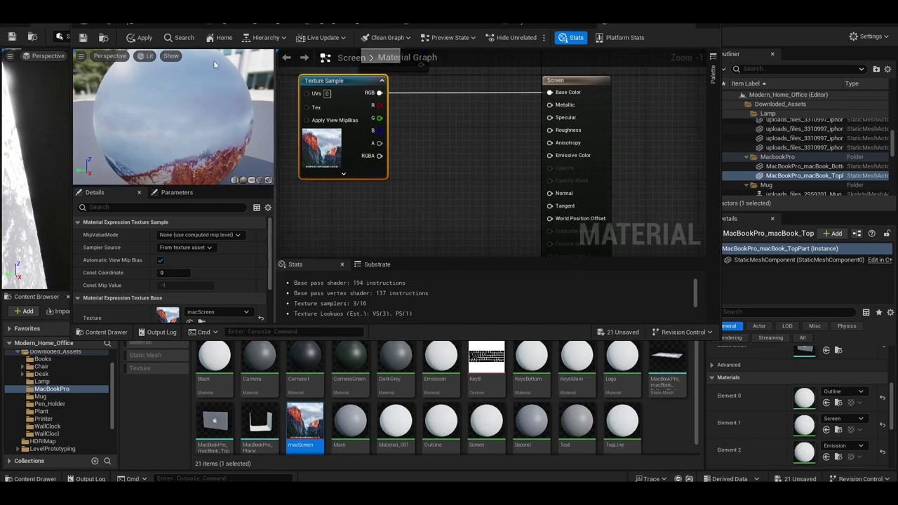
pyautogui.moveTo(507, 14)
pyautogui.mouseDown()
pyautogui.moveTo(463, 190)
pyautogui.moveTo(507, 65)
pyautogui.mouseUp()
pyautogui.scroll(-5, 544, 245)
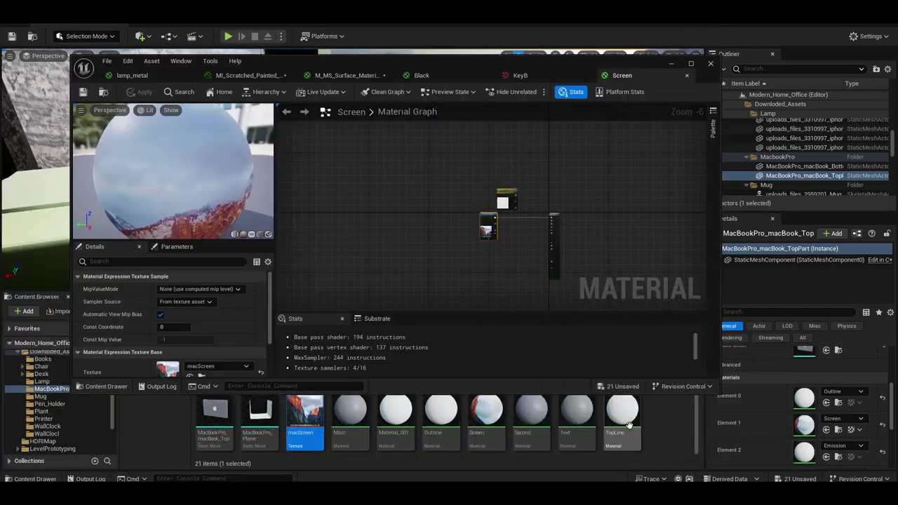
# - Open the Main material and the scratched plastic instance's parent M_MS_Imperfection_Material_VT graph
pyautogui.doubleClick(350, 412)
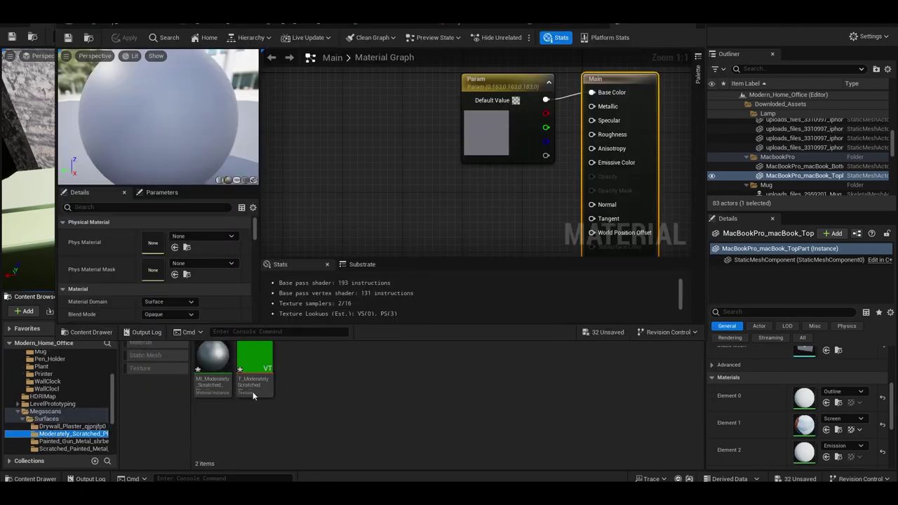
pyautogui.doubleClick(219, 356)
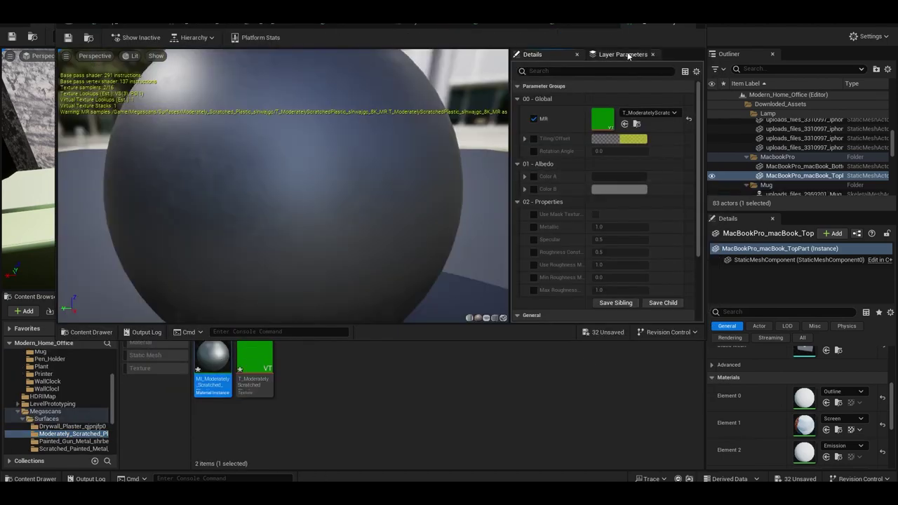
pyautogui.click(193, 38)
pyautogui.click(189, 64)
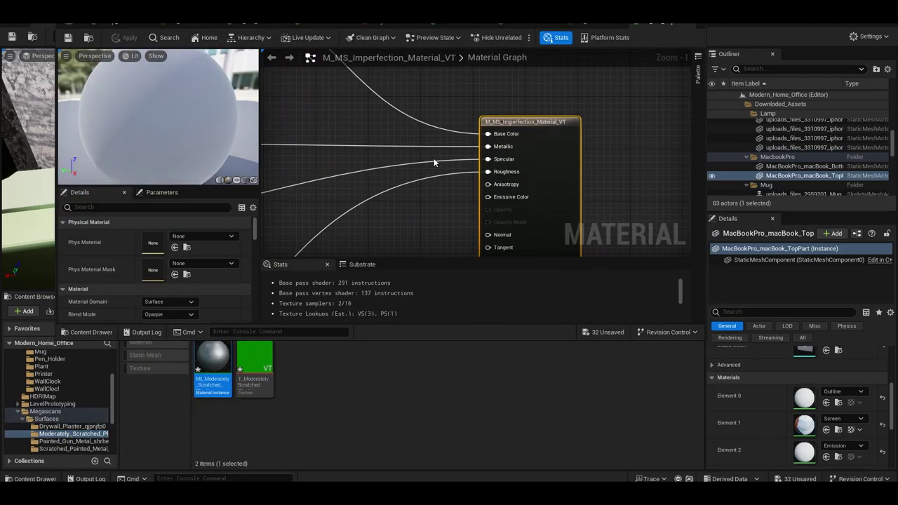
pyautogui.scroll(-4, 542, 160)
pyautogui.scroll(3, 578, 158)
# - Open the Main material graph, select its Param colour node, and compare with the parent graph
pyautogui.doubleClick(554, 147)
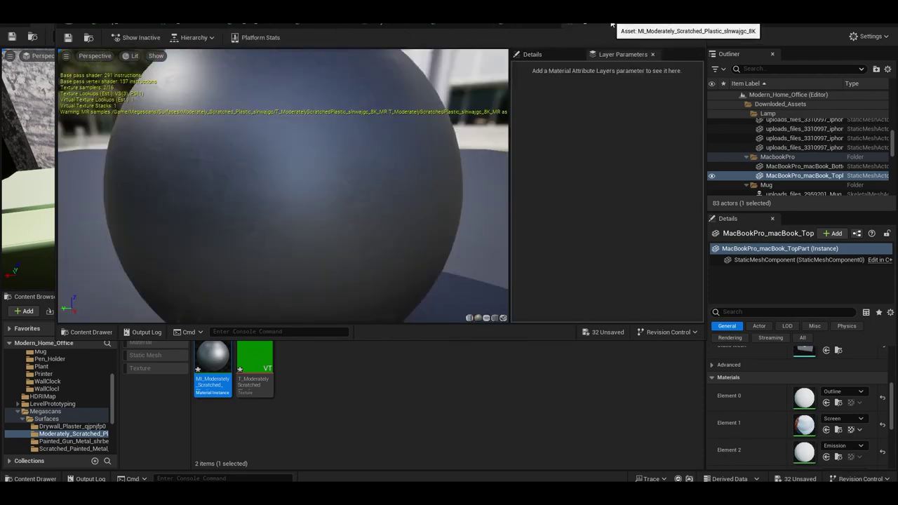
pyautogui.scroll(-3, 481, 143)
pyautogui.click(449, 180)
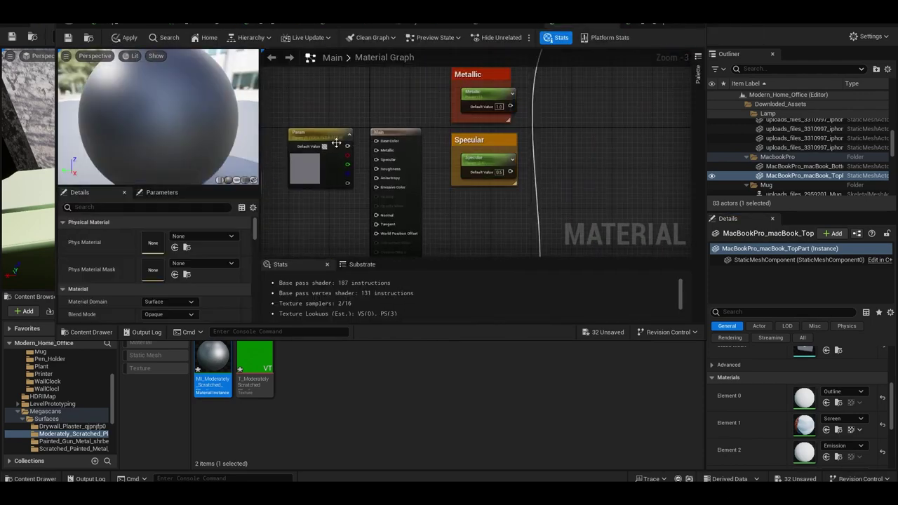
pyautogui.scroll(-3, 441, 185)
pyautogui.click(643, 25)
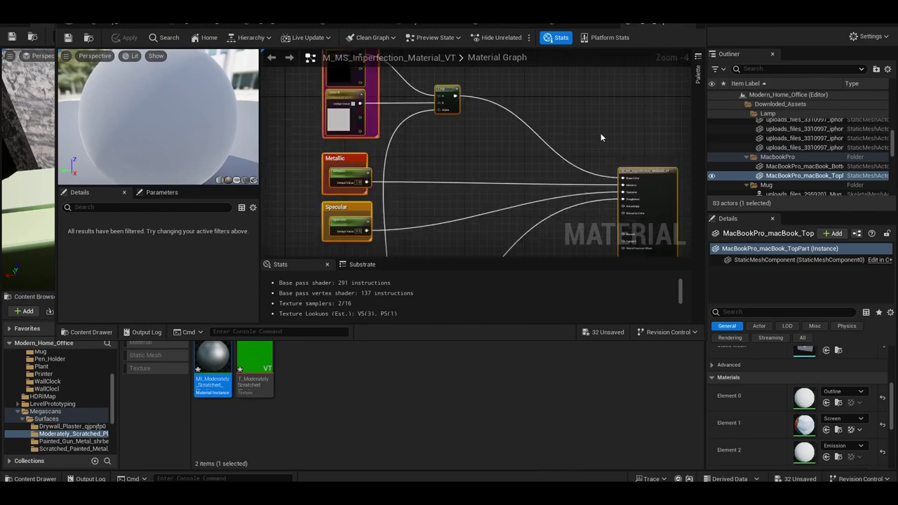
pyautogui.click(582, 26)
# - Bring the Metallic and Specular nodes from the parent graph into the Main material
pyautogui.click(645, 28)
pyautogui.click(582, 25)
pyautogui.moveTo(337, 201)
pyautogui.mouseDown()
pyautogui.moveTo(523, 169)
pyautogui.moveTo(491, 146)
pyautogui.mouseUp()
pyautogui.click(642, 26)
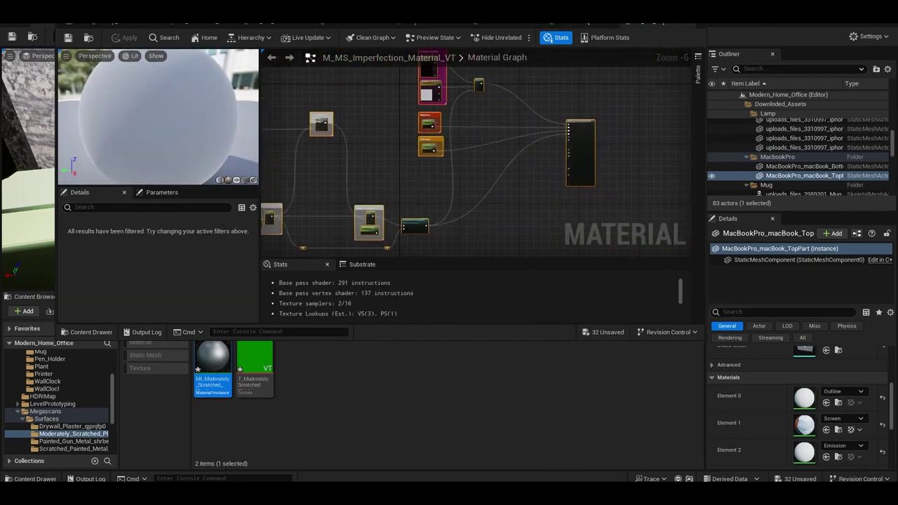
pyautogui.click(582, 25)
pyautogui.scroll(4, 504, 140)
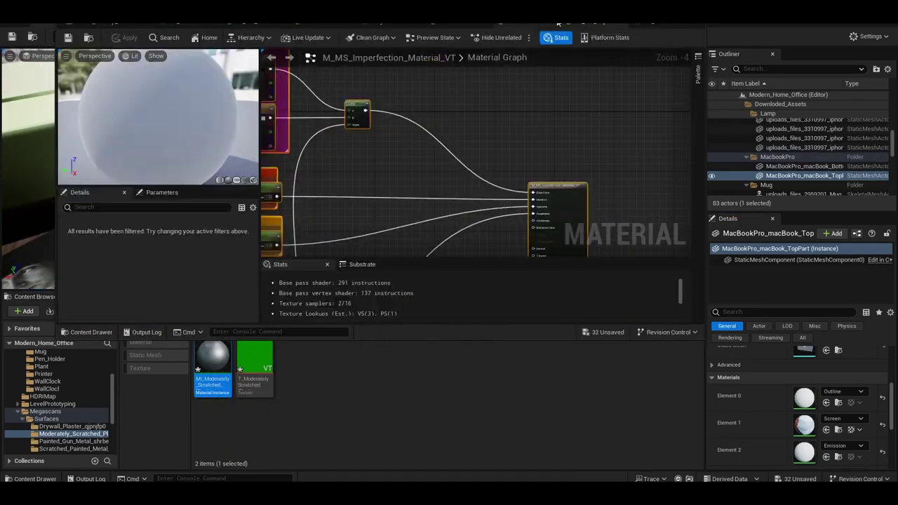
pyautogui.click(558, 23)
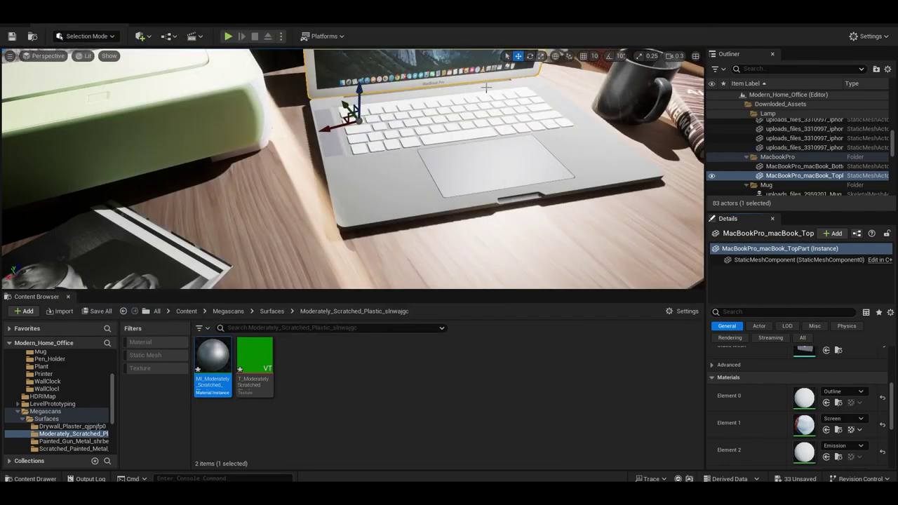
# - Inspect the colour blend node's settings and apply the edits to the MacBook Main material
pyautogui.scroll(-3, 798, 385)
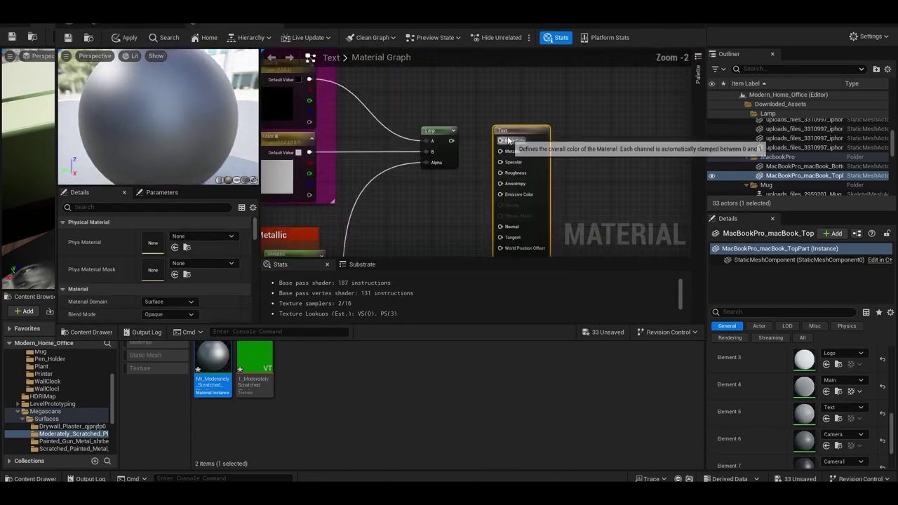
pyautogui.click(455, 141)
pyautogui.scroll(-2, 457, 215)
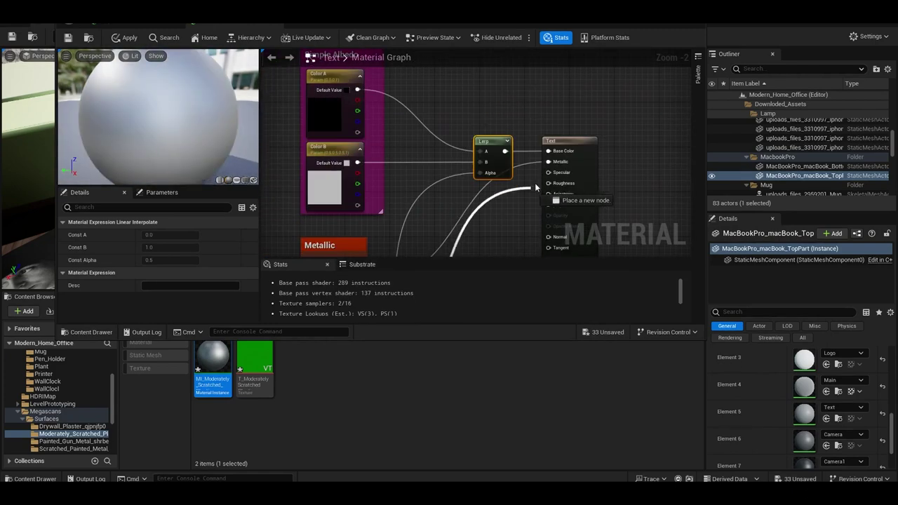
pyautogui.scroll(-2, 457, 215)
pyautogui.scroll(3, 491, 175)
pyautogui.scroll(2, 492, 175)
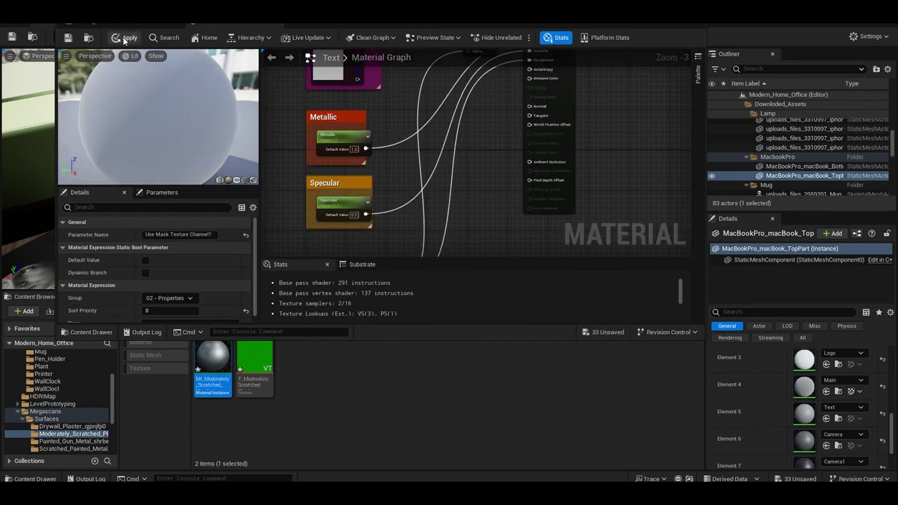
pyautogui.click(123, 38)
# - Open the Camera material graph and bring its result node into view for comparison
pyautogui.scroll(-1, 762, 411)
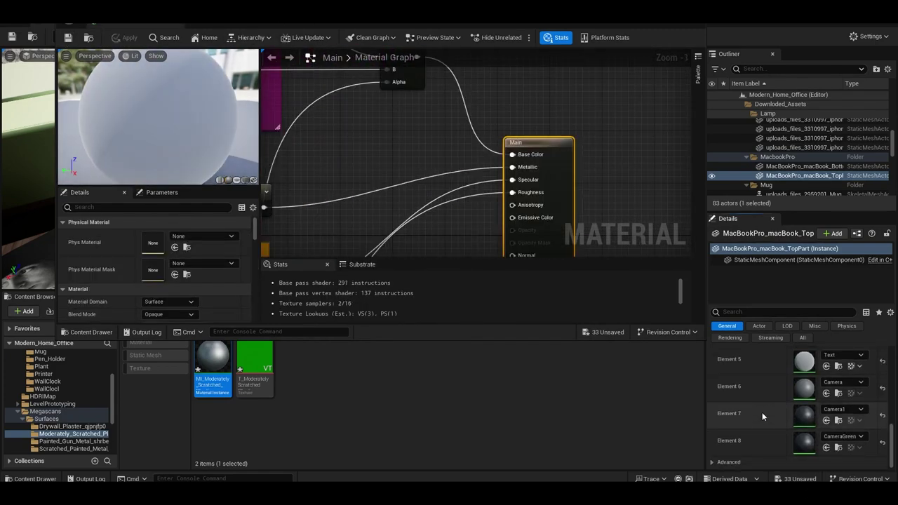
pyautogui.scroll(-3, 394, 140)
pyautogui.scroll(3, 395, 141)
pyautogui.scroll(-3, 340, 186)
pyautogui.scroll(-2, 341, 185)
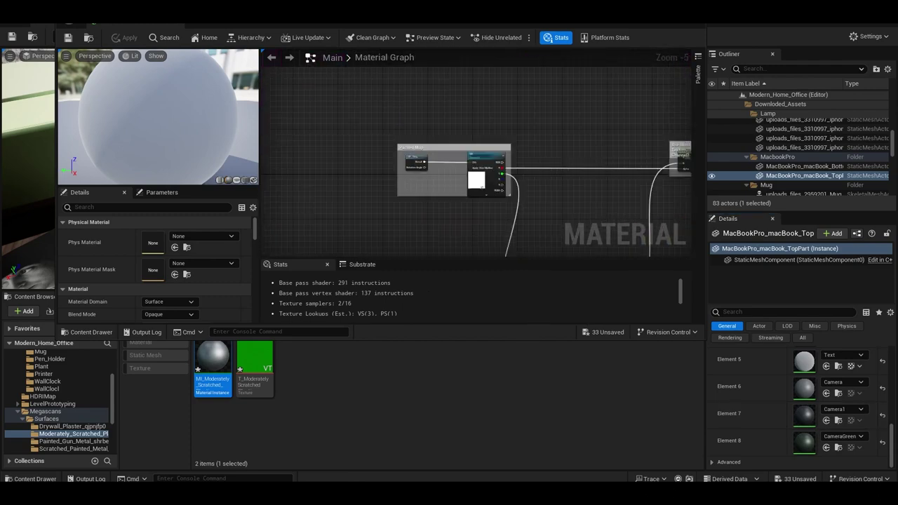
pyautogui.doubleClick(536, 133)
pyautogui.scroll(-2, 460, 150)
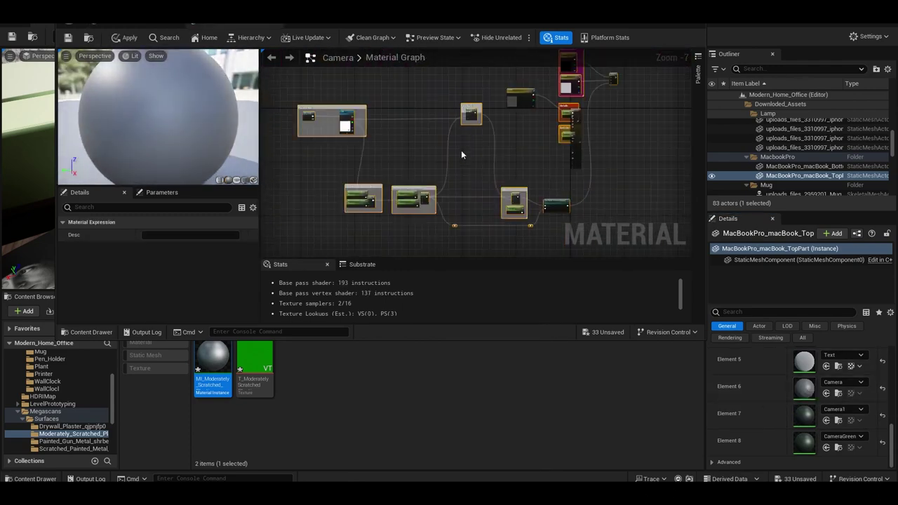
pyautogui.scroll(2, 428, 157)
pyautogui.moveTo(505, 136); pyautogui.dragTo(522, 182, button='right')
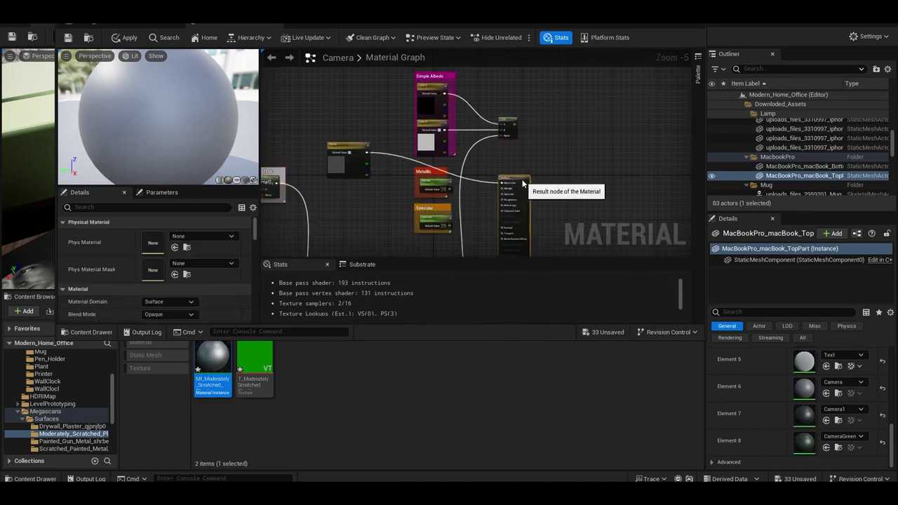
# - Undo the trial edits to restore the Camera material network, then move to the Logo material
pyautogui.scroll(1, 557, 148)
pyautogui.hotkey('ctrl', 'z')
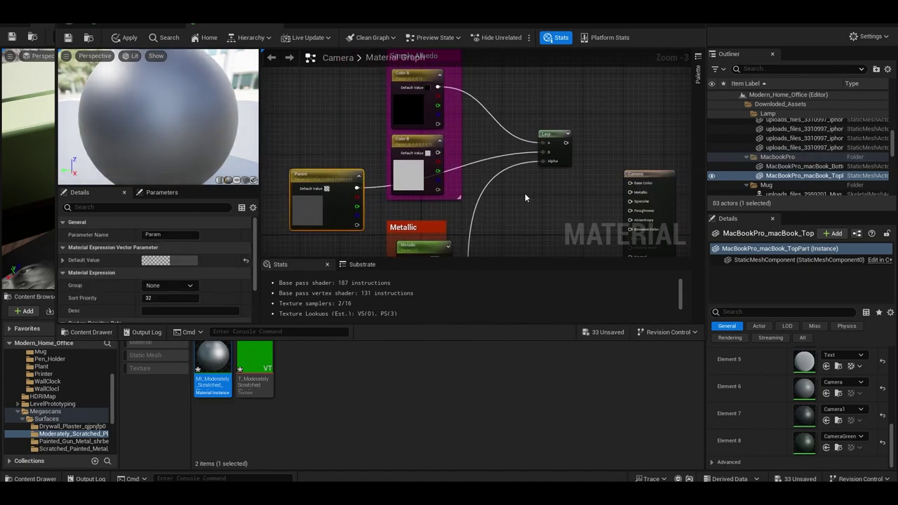
pyautogui.moveTo(474, 189); pyautogui.dragTo(466, 212, button='right')
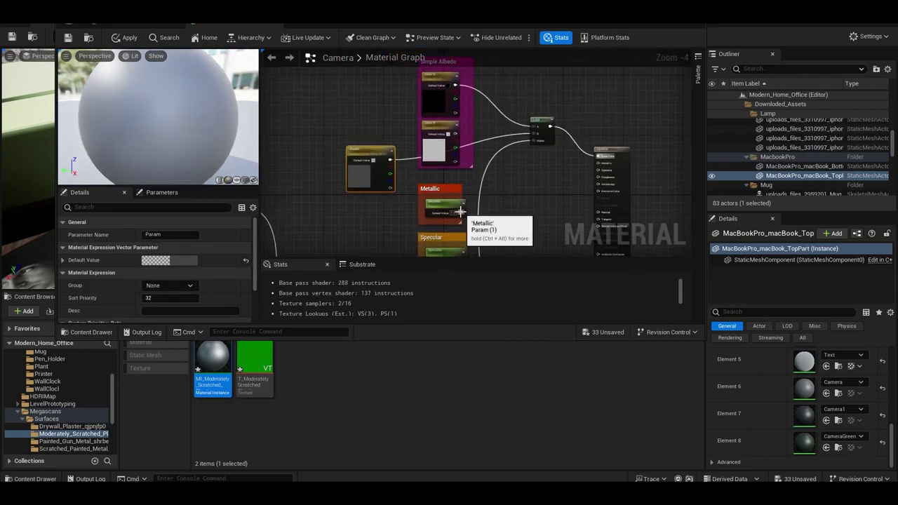
pyautogui.hotkey('ctrl', 'z')
pyautogui.hotkey('ctrl', 'z')
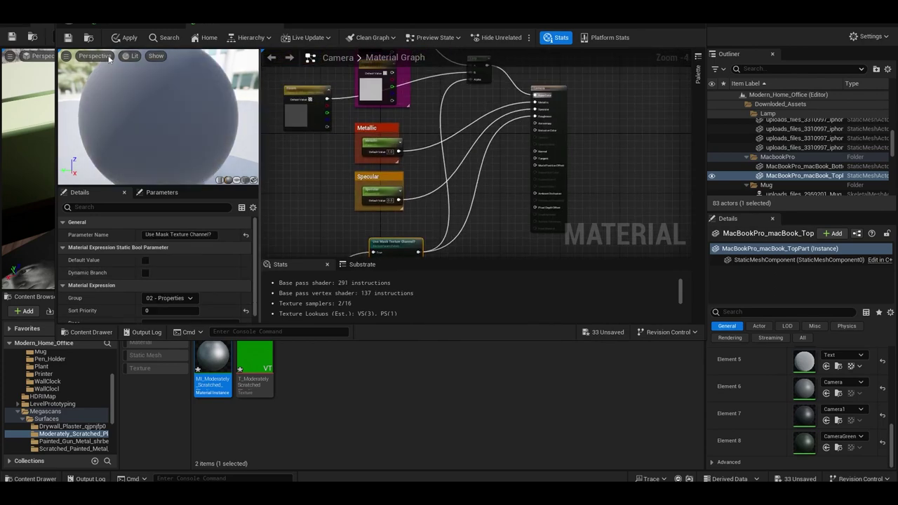
pyautogui.hotkey('ctrl', 'z')
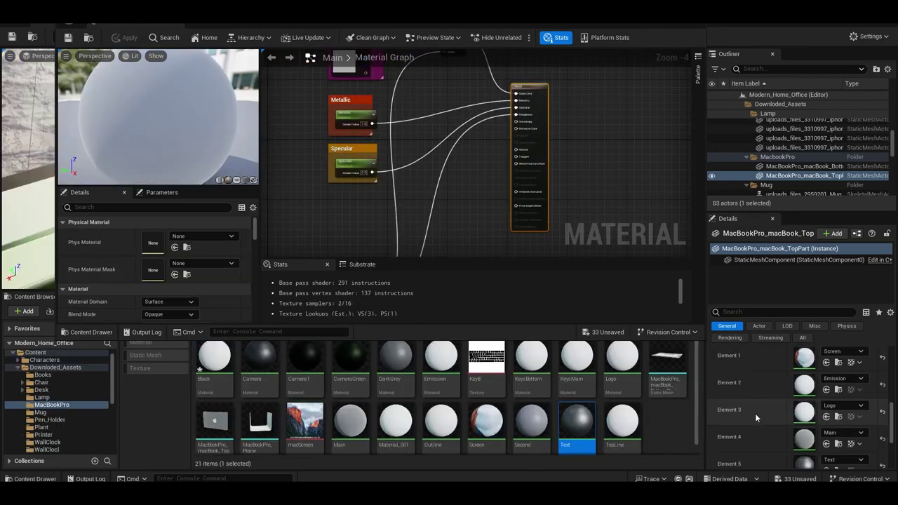
pyautogui.hotkey('ctrl', 'z')
# - Wire the KeyB texture's RGB into the KeysMain material's Base Color for the MacBook keys
pyautogui.scroll(5, 290, 178)
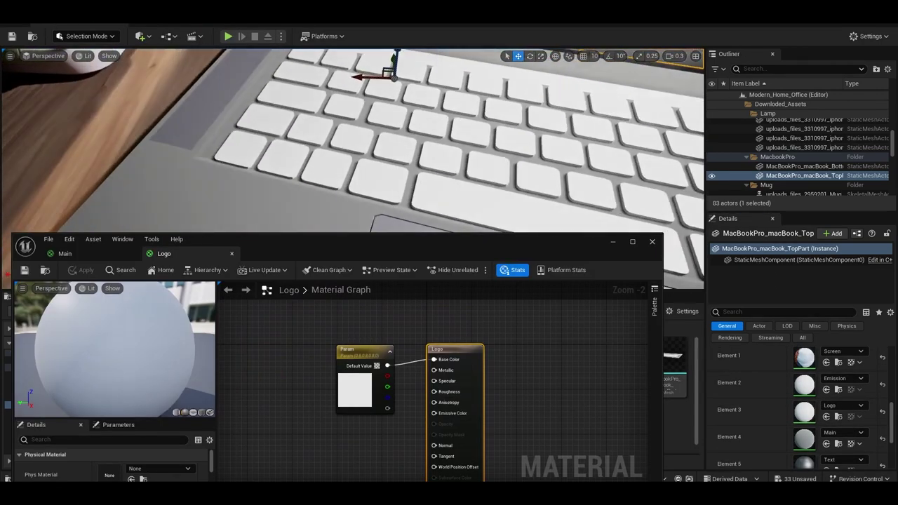
pyautogui.click(290, 177)
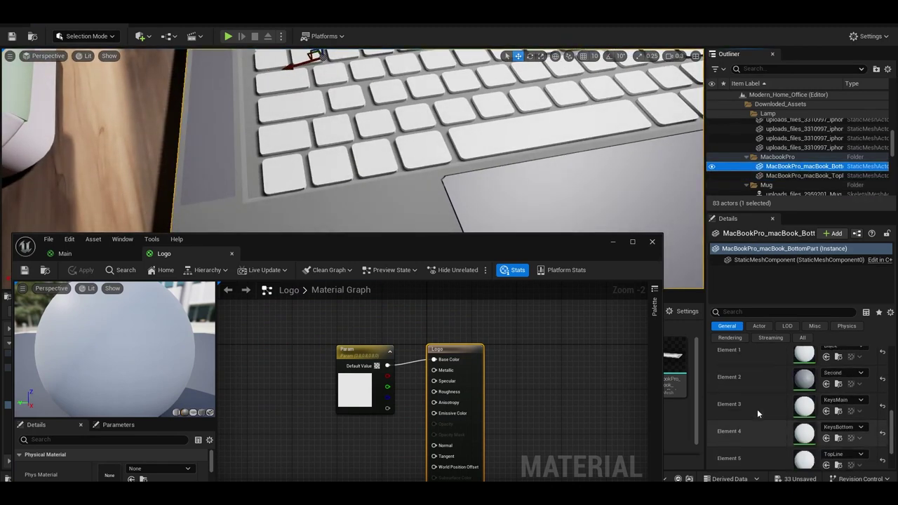
pyautogui.doubleClick(804, 385)
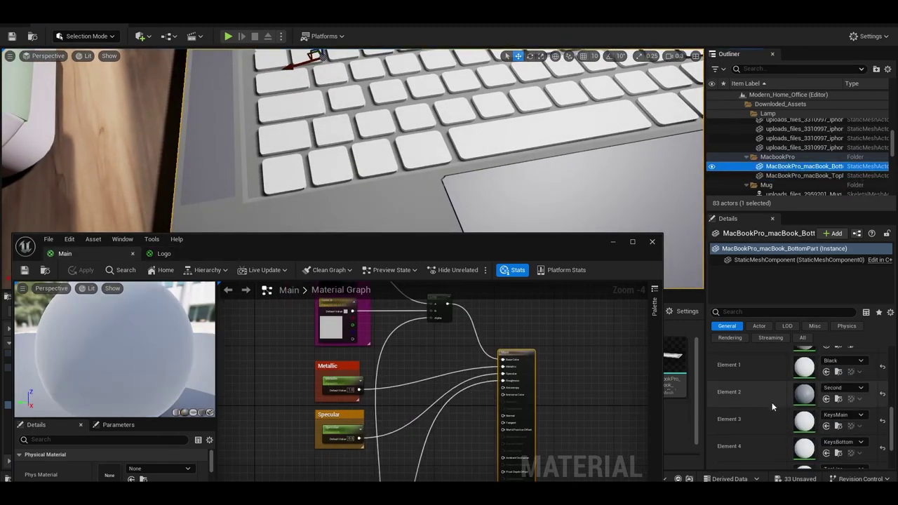
pyautogui.doubleClick(804, 421)
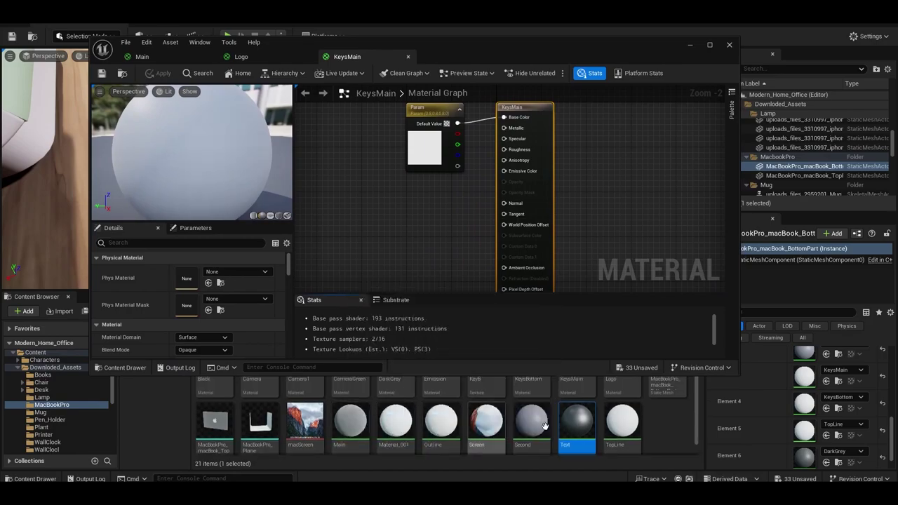
pyautogui.moveTo(486, 361)
pyautogui.mouseDown()
pyautogui.moveTo(386, 168)
pyautogui.moveTo(491, 81)
pyautogui.mouseUp()
pyautogui.scroll(2, 511, 144)
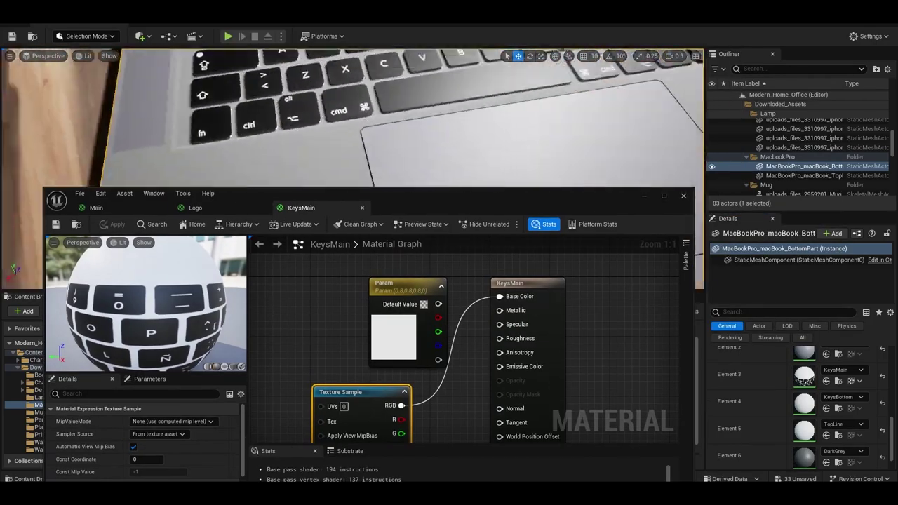
pyautogui.scroll(-2, 445, 323)
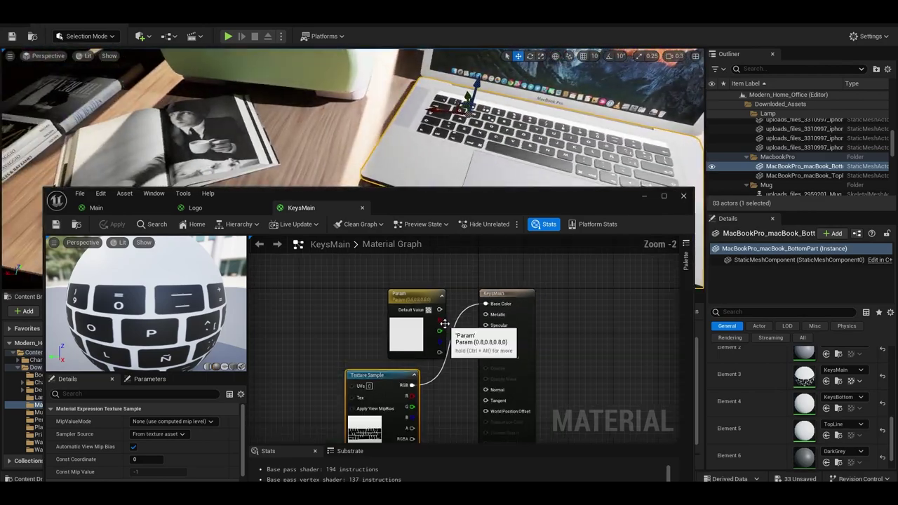
pyautogui.click(362, 208)
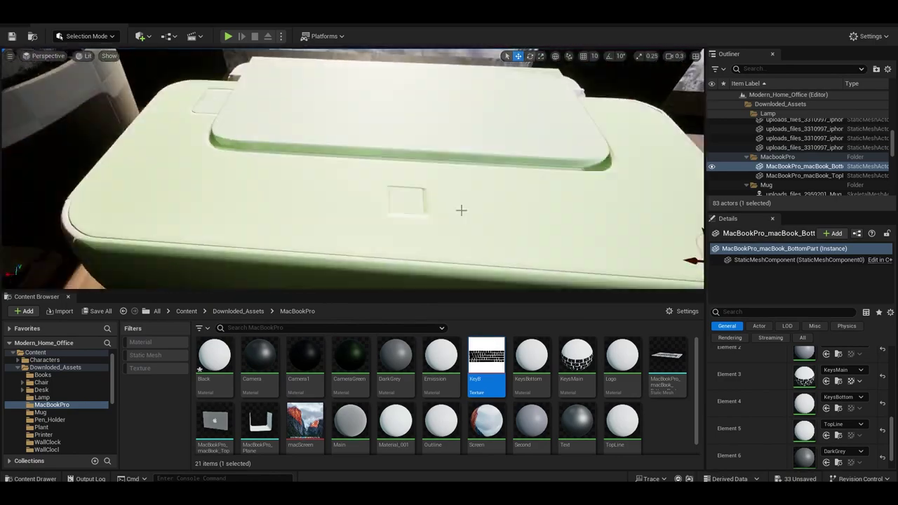
# - Change the wall clock material's colour parameter from pink to dark navy blue
pyautogui.click(78, 411)
pyautogui.click(88, 425)
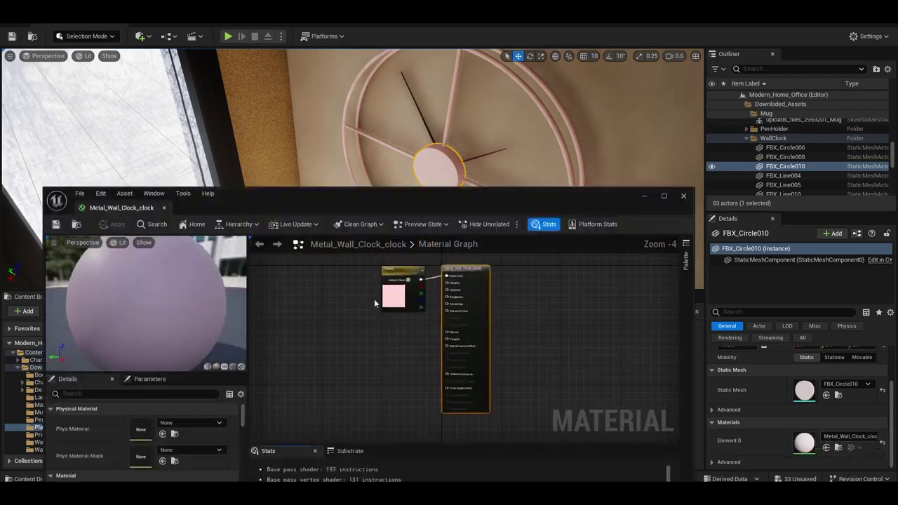
pyautogui.scroll(4, 374, 298)
pyautogui.doubleClick(335, 302)
pyautogui.click(371, 282)
pyautogui.moveTo(479, 277); pyautogui.dragTo(478, 356)
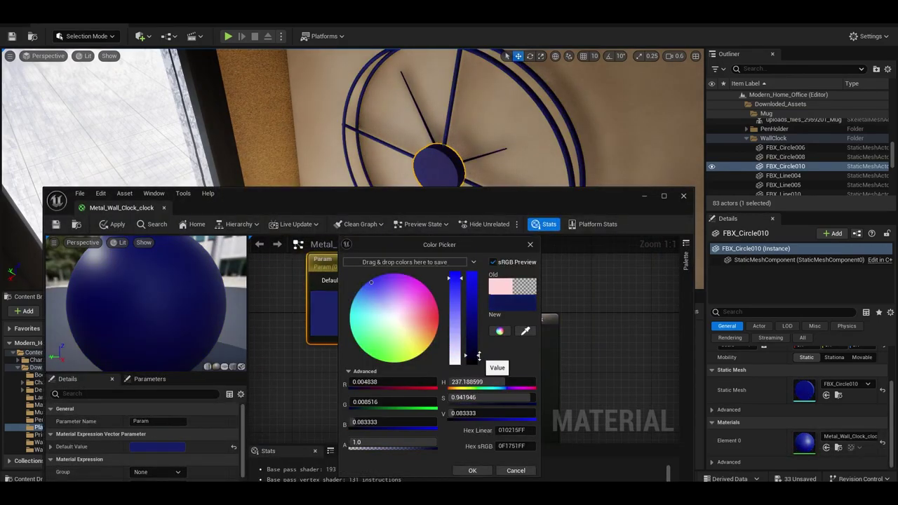
pyautogui.click(490, 211)
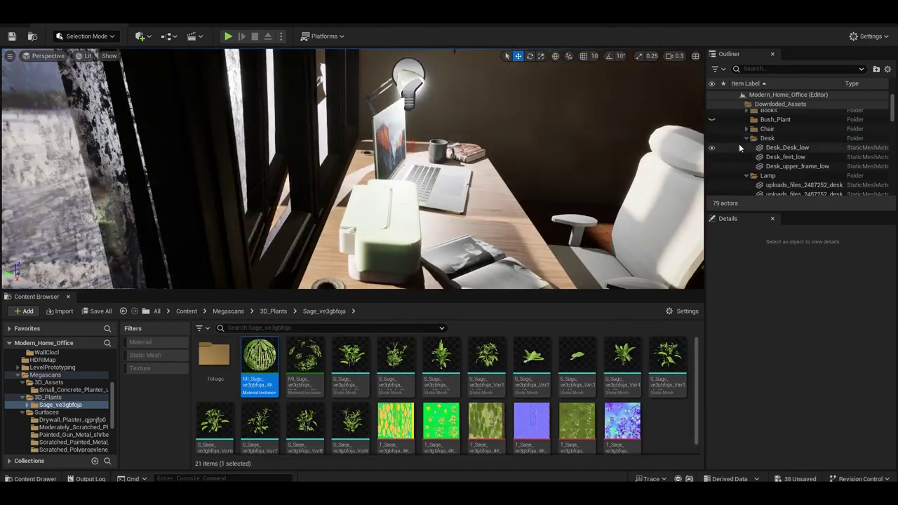
# - Place a Sage plant with a Small_Concrete_Planter beneath it on the desk by the window
pyautogui.scroll(-3, 798, 172)
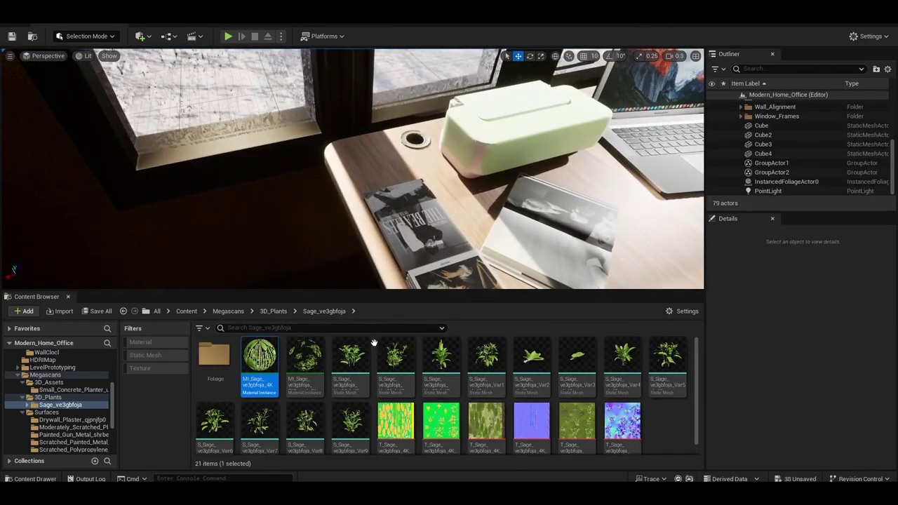
pyautogui.moveTo(351, 357); pyautogui.dragTo(424, 178)
pyautogui.press('f')
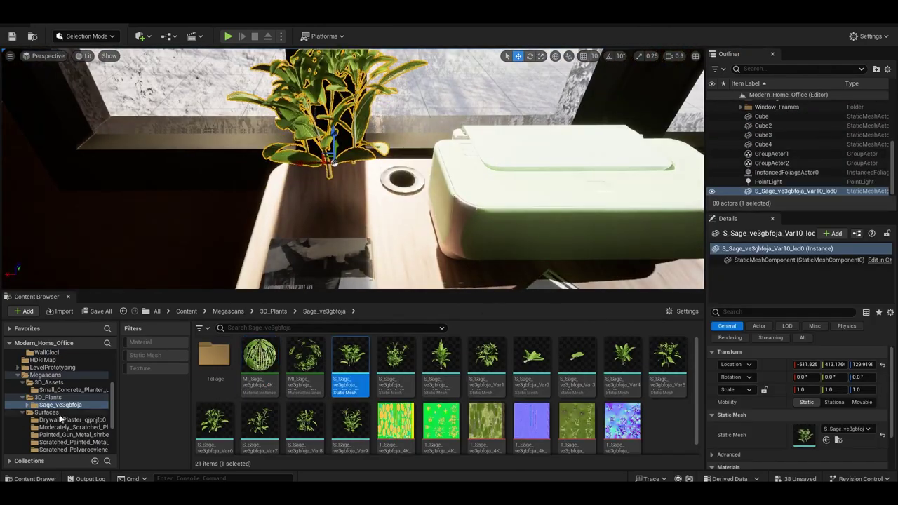
pyautogui.click(73, 389)
pyautogui.moveTo(255, 365); pyautogui.dragTo(337, 204)
pyautogui.press('f')
# - Select the Potting Soil surface in Quixel Bridge and add it to the project
pyautogui.click(354, 98)
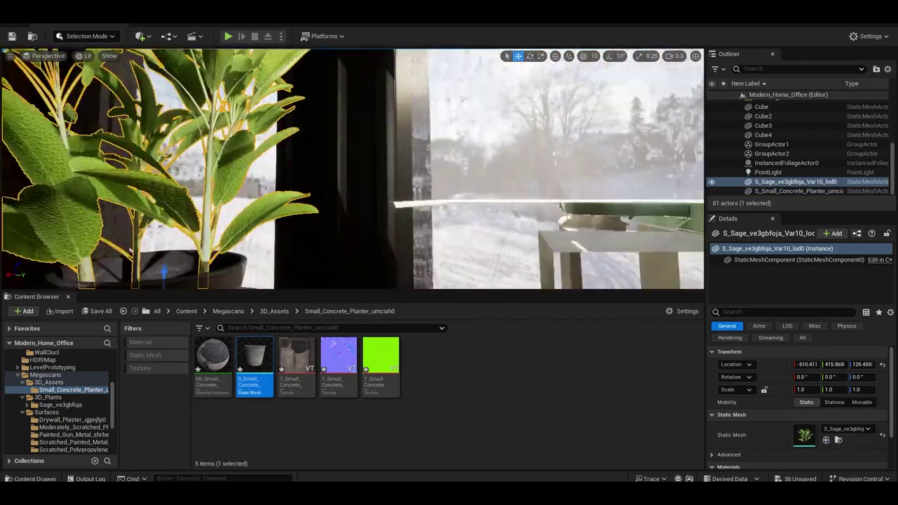
pyautogui.click(339, 235)
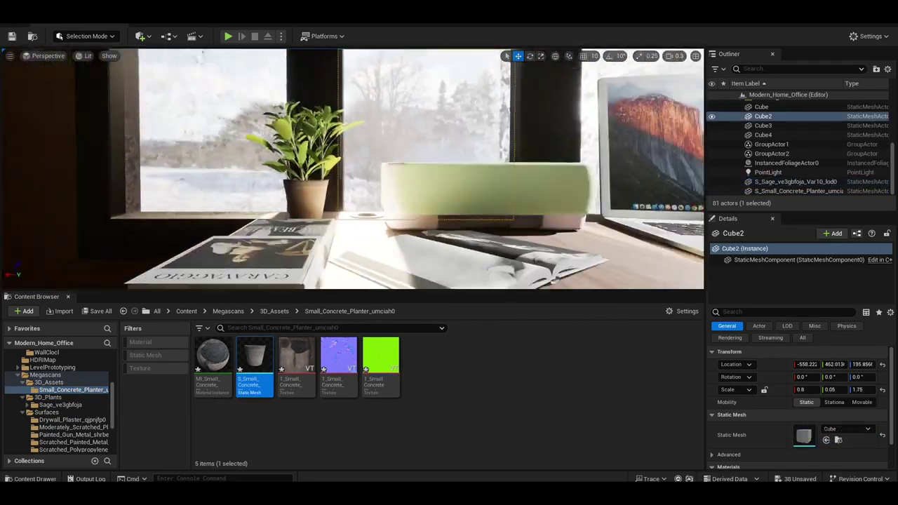
pyautogui.scroll(-1, 376, 233)
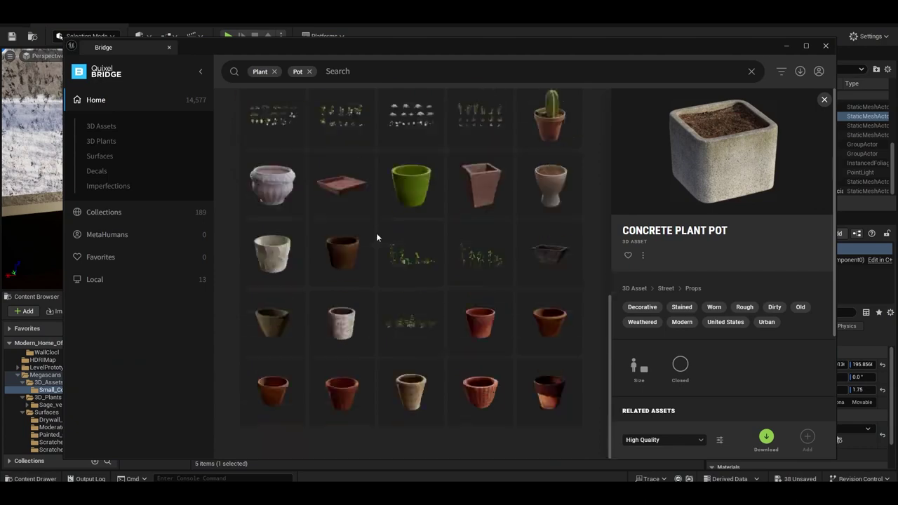
pyautogui.scroll(3, 318, 239)
pyautogui.click(479, 210)
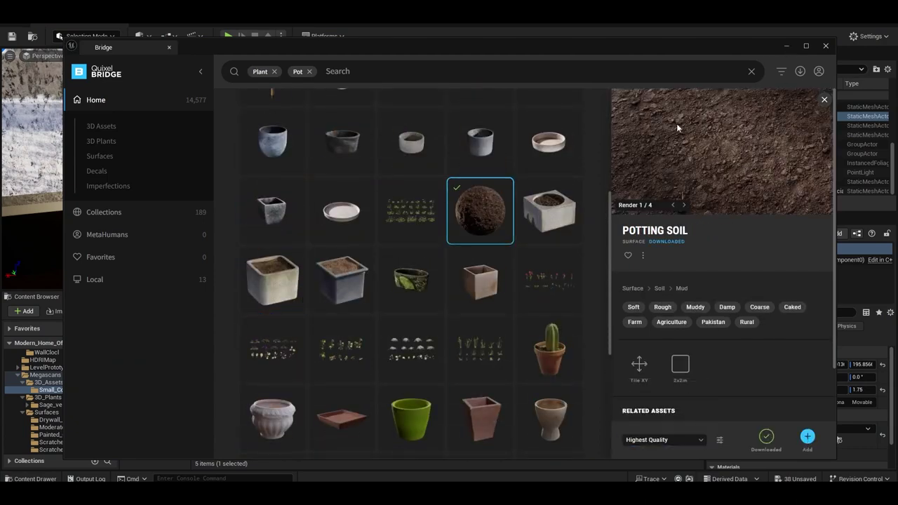
pyautogui.click(785, 47)
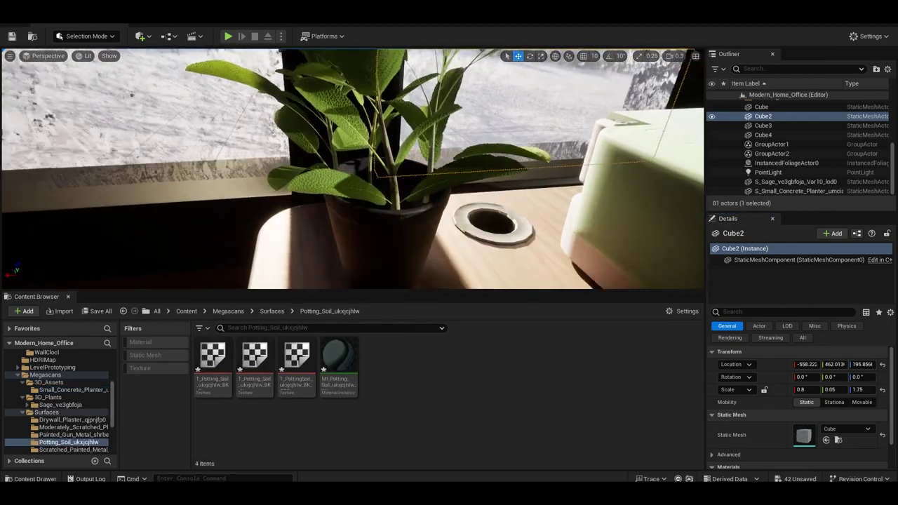
# - Add a sphere on the desk and scale it down (0.2, then 0.1) to fit the pot opening
pyautogui.click(141, 36)
pyautogui.moveTo(173, 127)
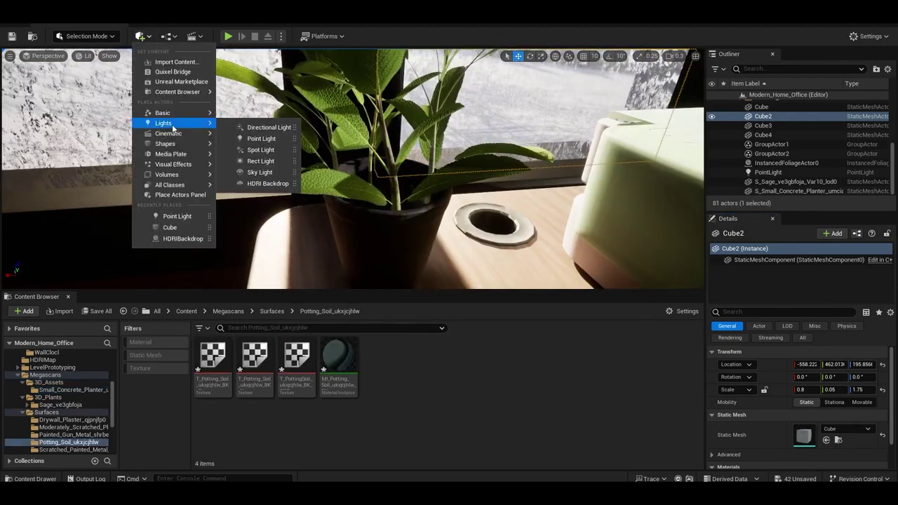
pyautogui.click(257, 160)
pyautogui.press('f')
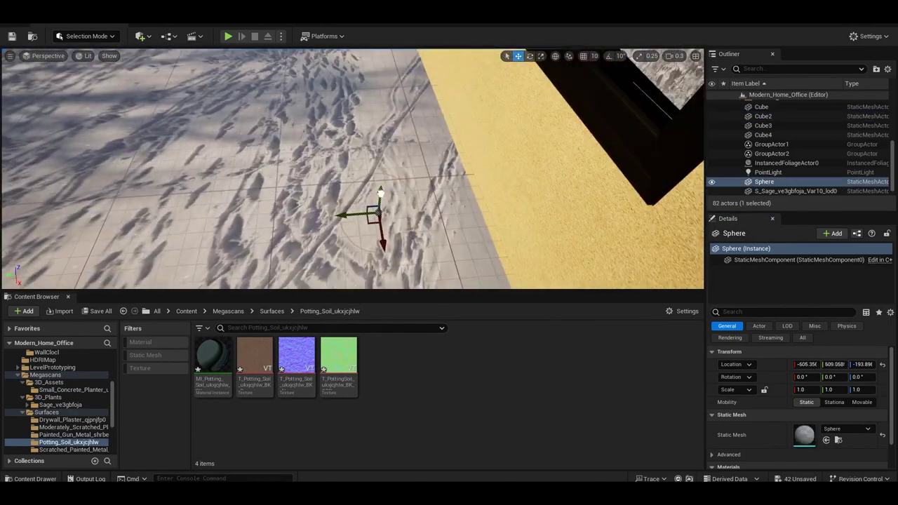
pyautogui.moveTo(379, 193)
pyautogui.keyDown('shift'); pyautogui.mouseDown()
pyautogui.moveTo(446, 195)
pyautogui.moveTo(320, 150)
pyautogui.moveTo(409, 221)
pyautogui.mouseUp(); pyautogui.keyUp('shift')
pyautogui.click(803, 389)
pyautogui.write('0.2')
pyautogui.press('Return')
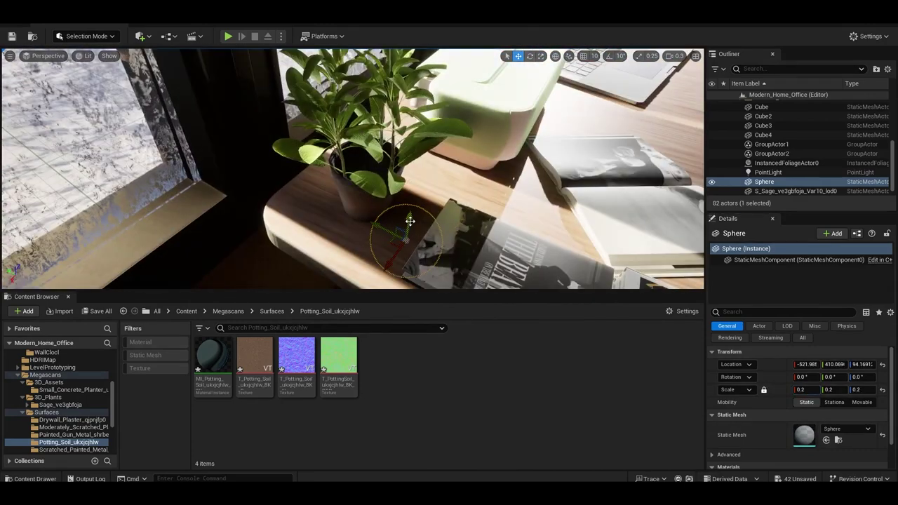
pyautogui.keyDown('shift'); pyautogui.moveTo(368, 177); pyautogui.dragTo(392, 188); pyautogui.keyUp('shift')
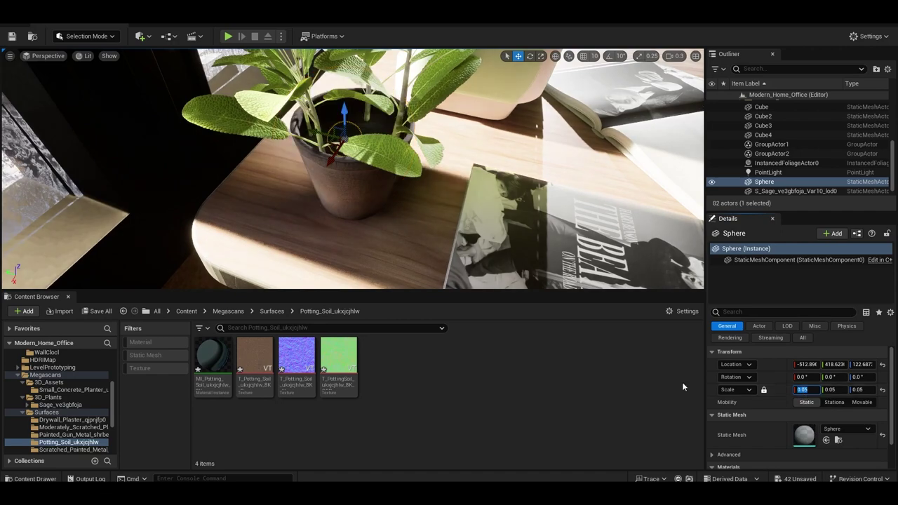
pyautogui.write('0.1')
pyautogui.press('Return')
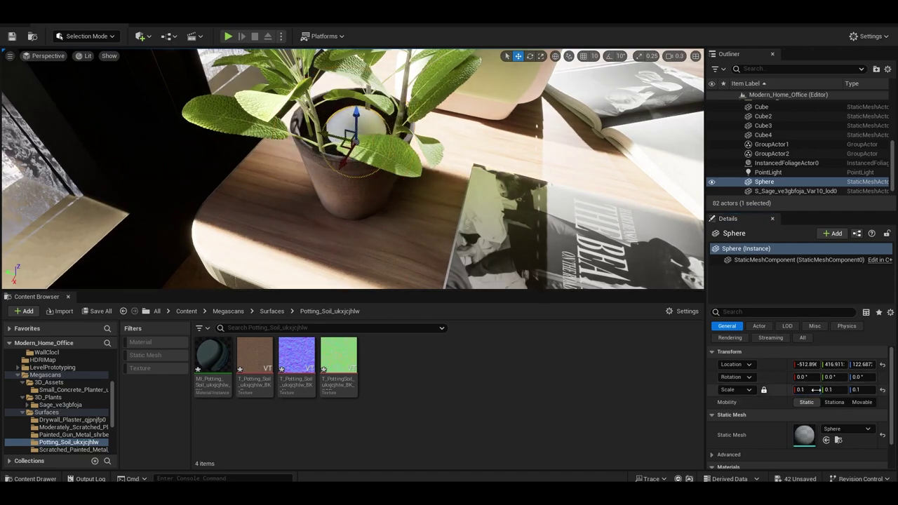
pyautogui.moveTo(815, 389); pyautogui.dragTo(783, 376)
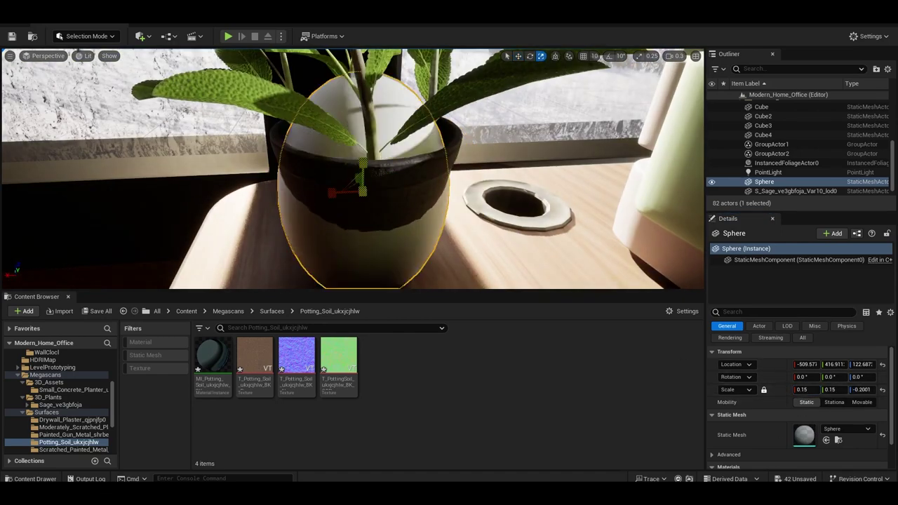
# - Scale the sphere to sit inside the planter and apply MI_Potting_Soil to it
pyautogui.keyDown('alt'); pyautogui.moveTo(351, 194); pyautogui.dragTo(492, 255); pyautogui.keyUp('alt')
pyautogui.click(353, 201)
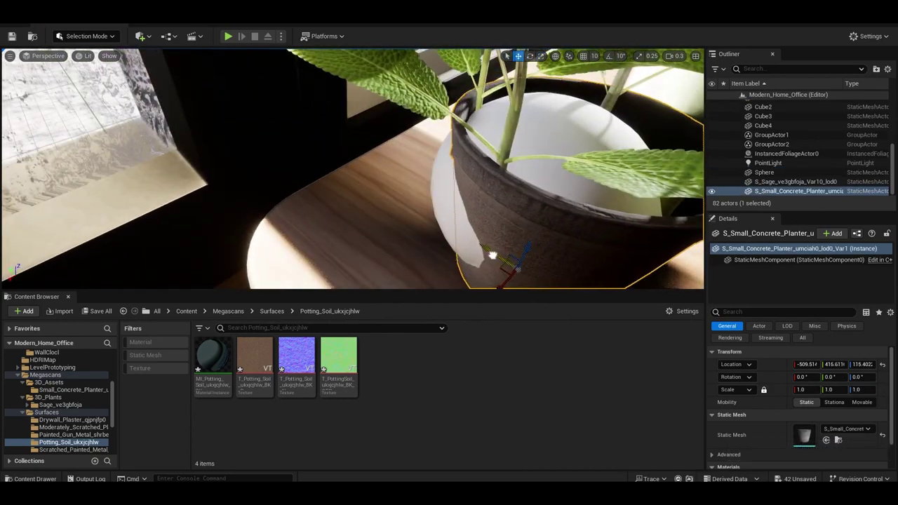
pyautogui.click(527, 201)
pyautogui.keyDown('alt'); pyautogui.moveTo(526, 200); pyautogui.dragTo(435, 210); pyautogui.keyUp('alt')
pyautogui.press('r')
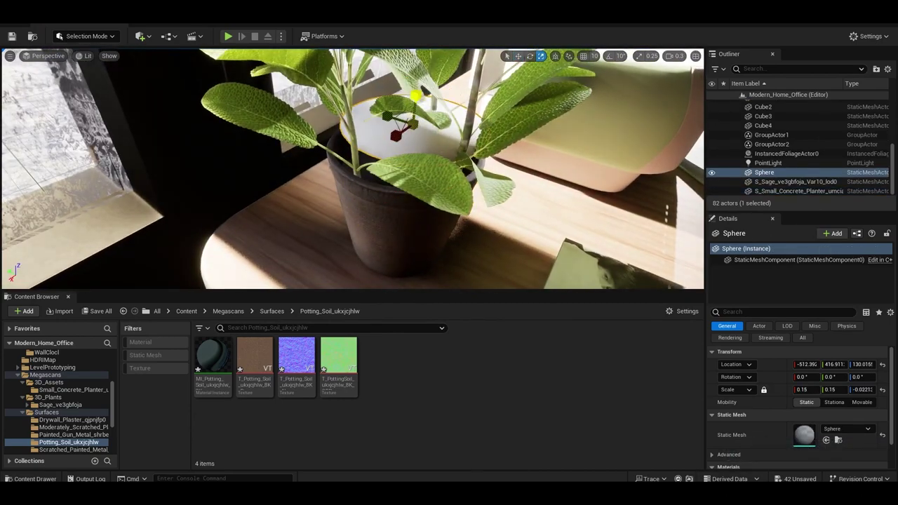
pyautogui.moveTo(407, 105)
pyautogui.keyDown('alt'); pyautogui.mouseDown()
pyautogui.moveTo(351, 175)
pyautogui.moveTo(296, 211)
pyautogui.moveTo(351, 204)
pyautogui.mouseUp(); pyautogui.keyUp('alt')
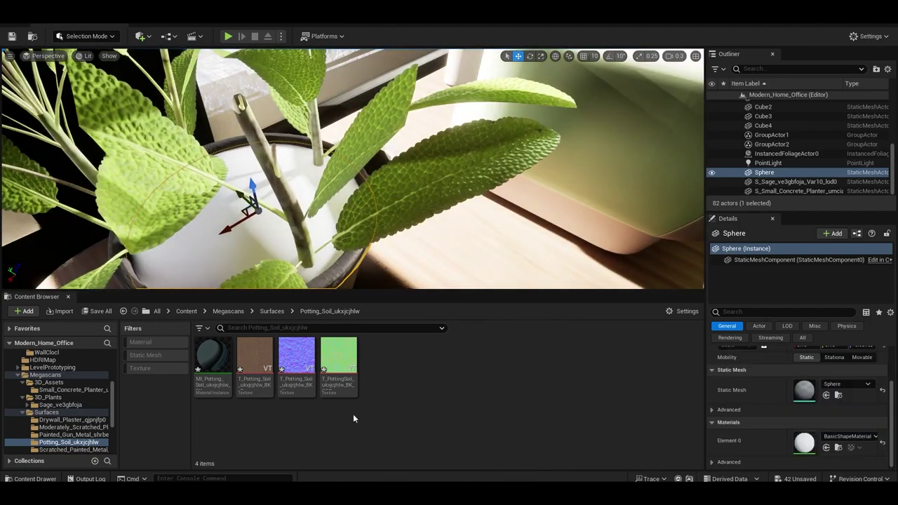
pyautogui.moveTo(212, 361)
pyautogui.mouseDown()
pyautogui.moveTo(249, 196)
pyautogui.moveTo(210, 175)
pyautogui.mouseUp()
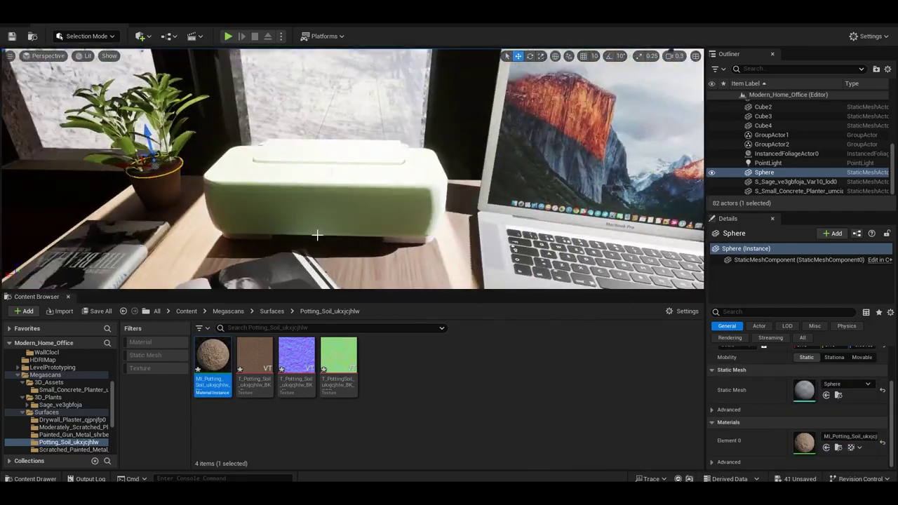
# - Save _printer01maxDefault and feed the images_copy texture into Material_104's Base Color
pyautogui.click(63, 435)
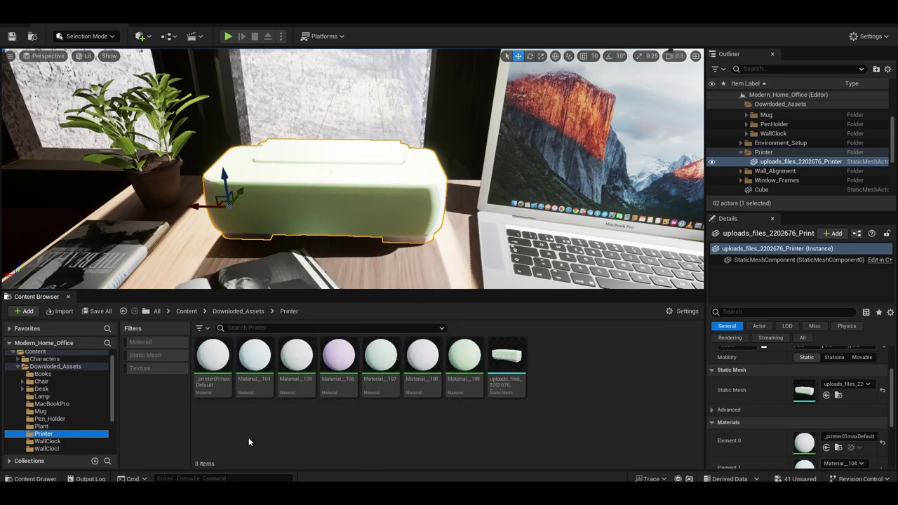
pyautogui.doubleClick(214, 359)
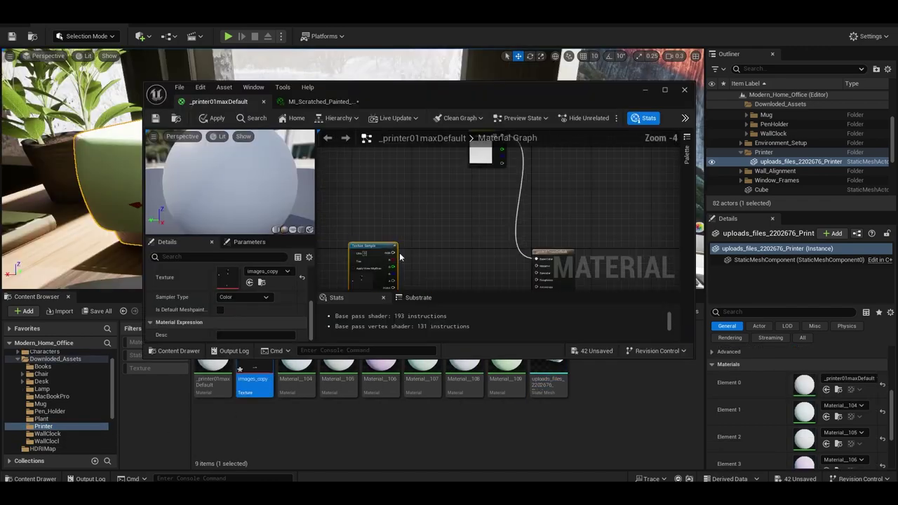
pyautogui.click(156, 117)
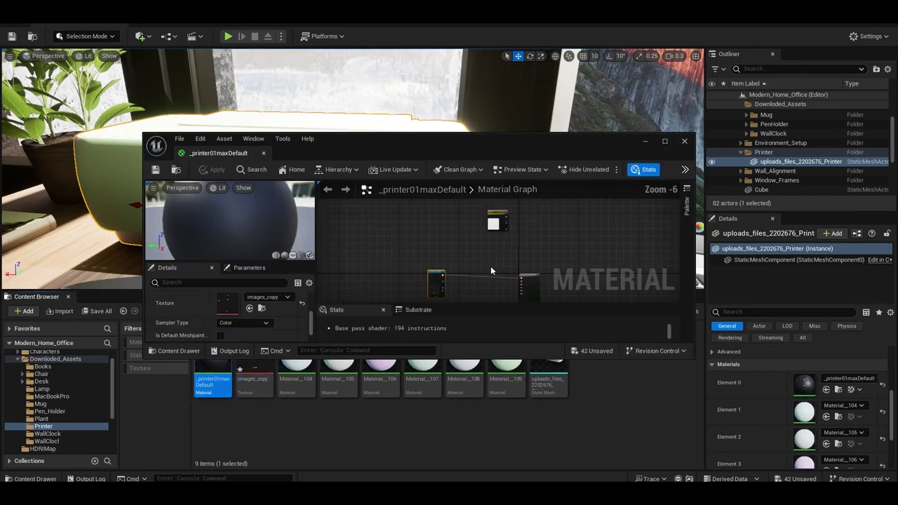
pyautogui.doubleClick(803, 412)
pyautogui.moveTo(254, 379)
pyautogui.mouseDown()
pyautogui.moveTo(379, 280)
pyautogui.moveTo(532, 223)
pyautogui.mouseUp()
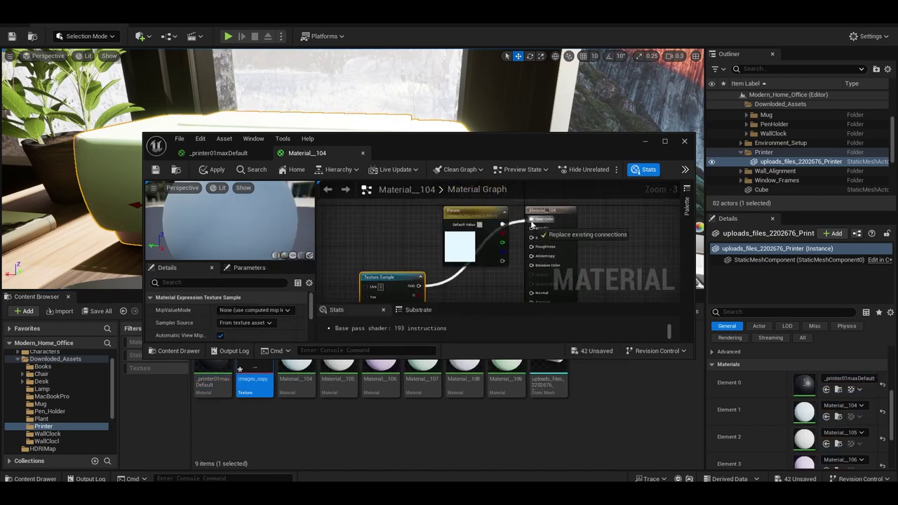
# - Wire images_copy to Base Color in Materials 105, 106, 109 and 108, applying each change
pyautogui.doubleClick(804, 439)
pyautogui.moveTo(486, 196); pyautogui.dragTo(489, 223)
pyautogui.click(204, 169)
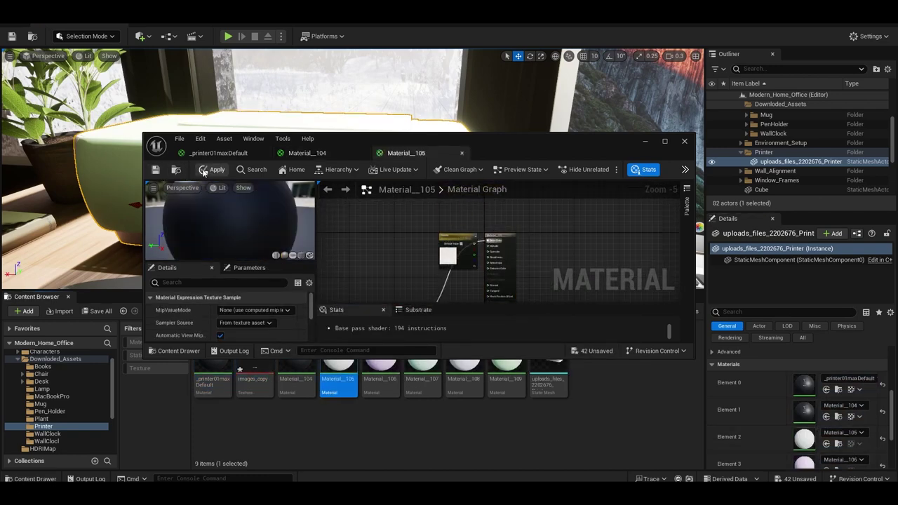
pyautogui.scroll(-1, 774, 423)
pyautogui.doubleClick(804, 406)
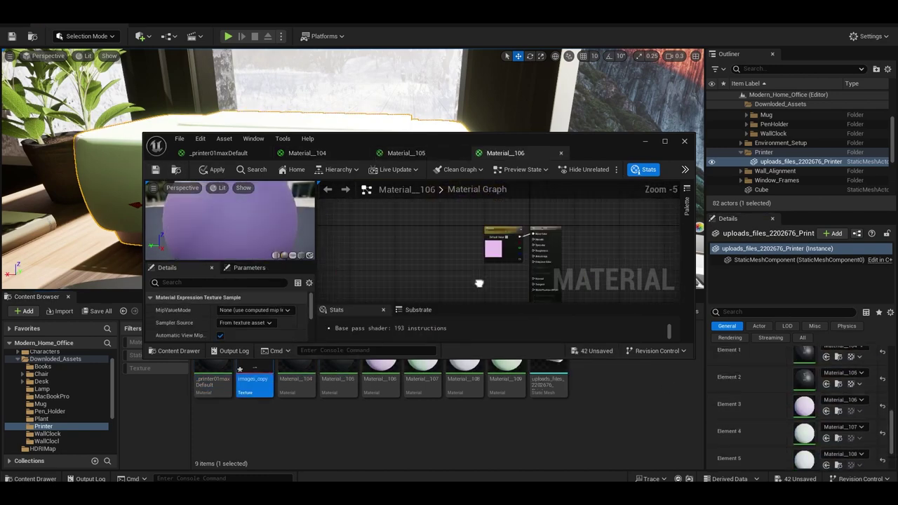
pyautogui.scroll(-1, 767, 402)
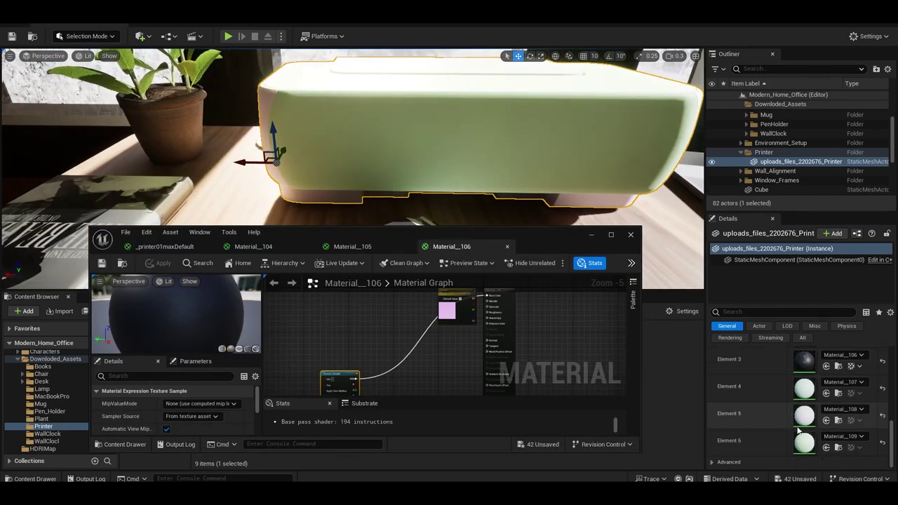
pyautogui.doubleClick(804, 440)
pyautogui.click(156, 152)
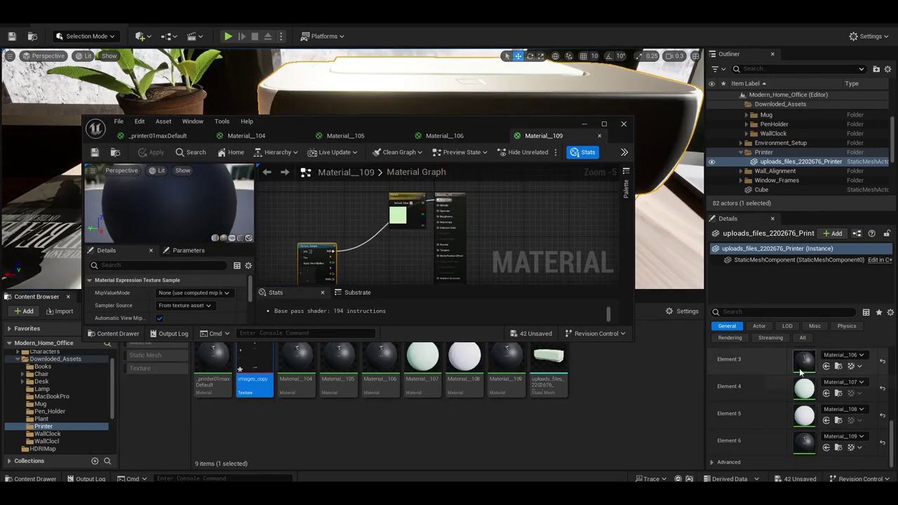
pyautogui.moveTo(254, 361); pyautogui.dragTo(325, 241)
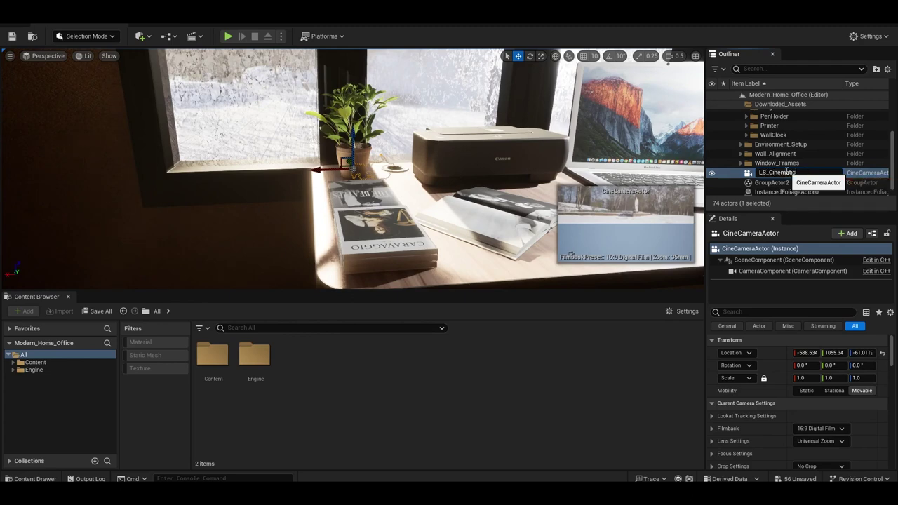
# - Name the camera LS_Cinematic_Cam1 and set its focal length to 60
pyautogui.press('Return')
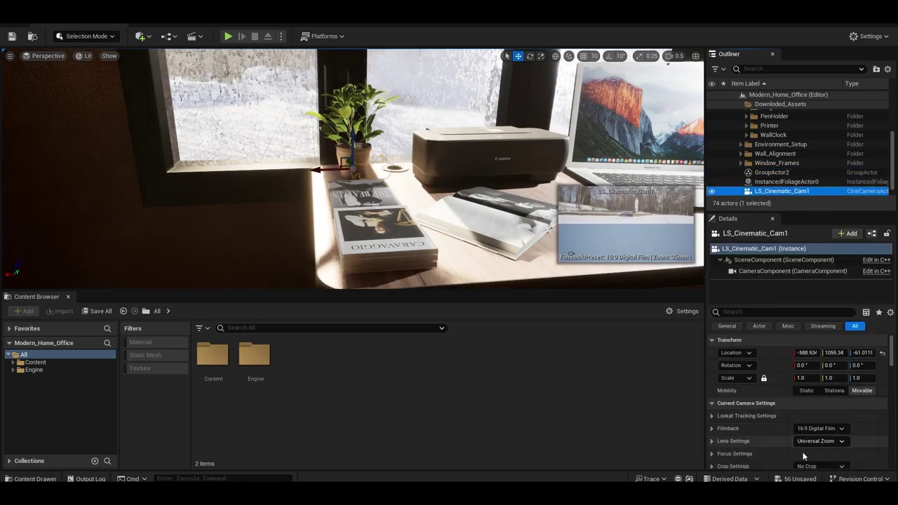
pyautogui.scroll(-3, 821, 393)
pyautogui.click(817, 418)
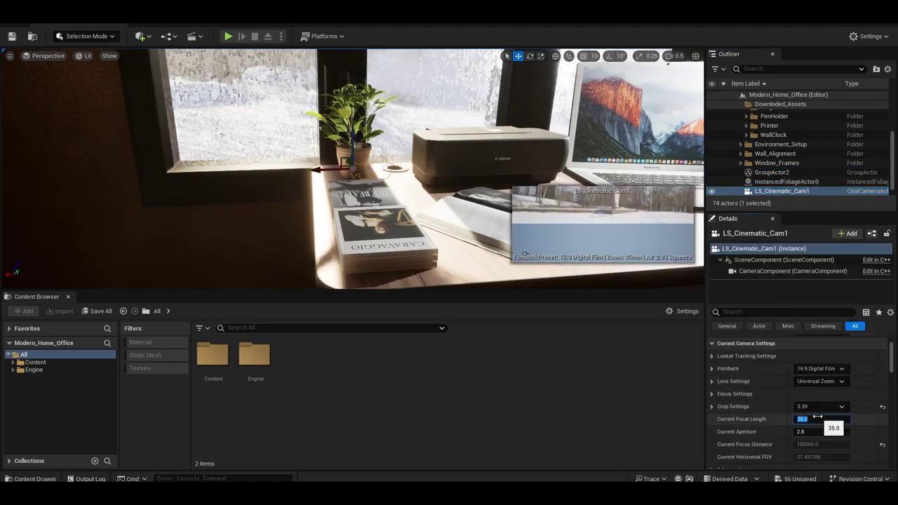
pyautogui.write('60')
pyautogui.press('Return')
# - Pilot LS_Cinematic_Cam1 and reframe it on the desk and window
pyautogui.hotkey('ctrl', 'shift', 'p')
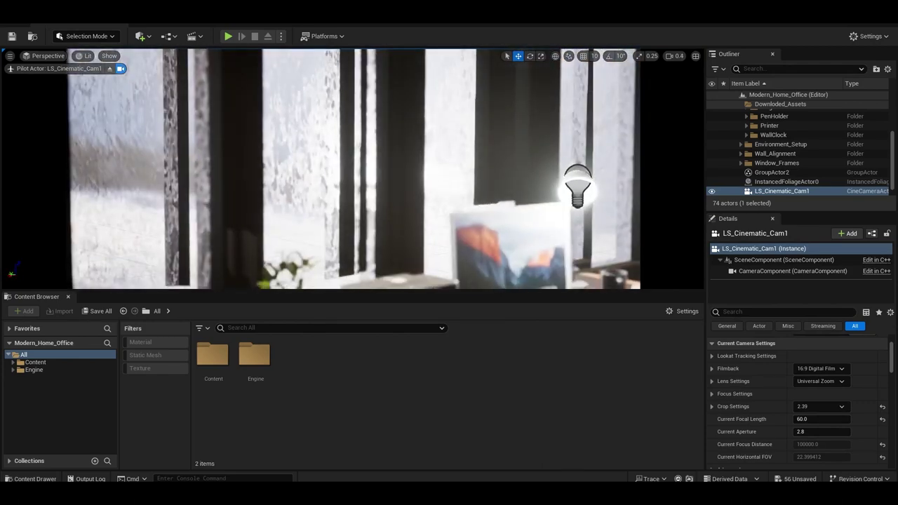
pyautogui.moveTo(351, 168); pyautogui.dragTo(392, 169, button='right')
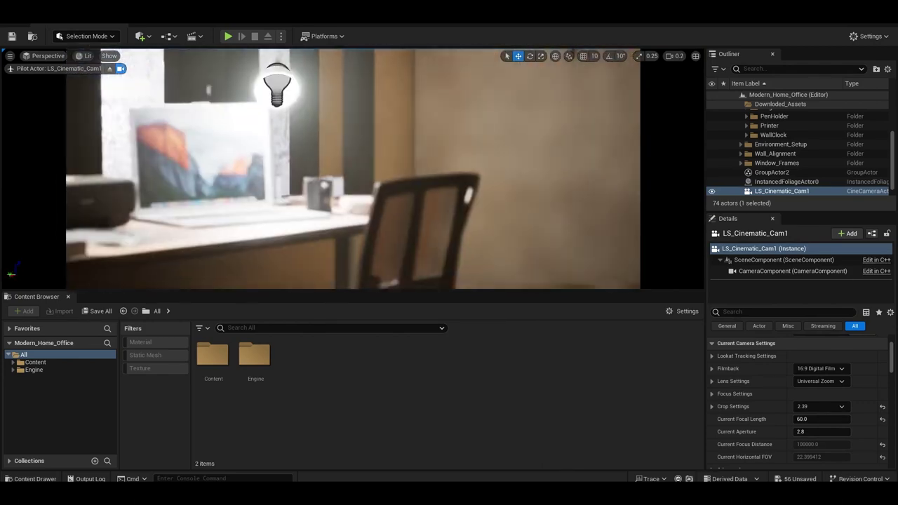
pyautogui.moveTo(469, 122); pyautogui.dragTo(469, 123, button='right')
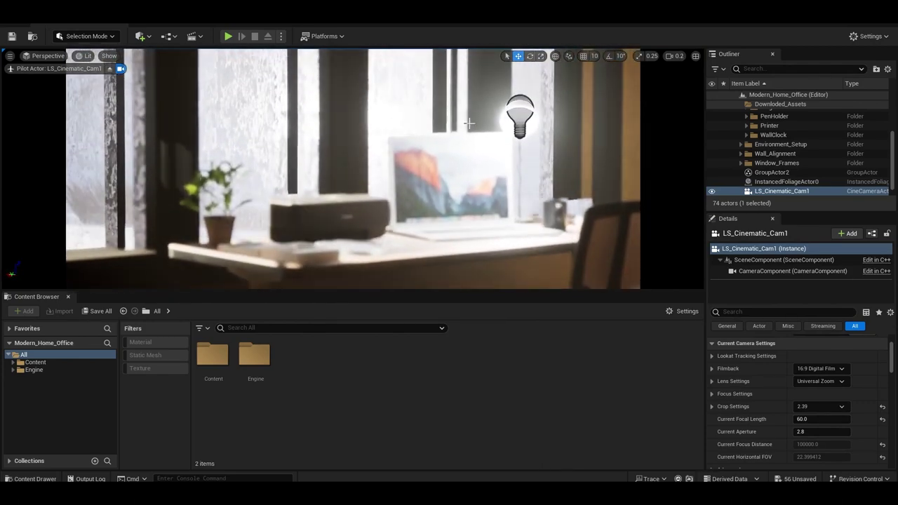
pyautogui.scroll(-3, 772, 386)
# - Create a new level sequence named LS_Cinematic_Shots
pyautogui.click(192, 36)
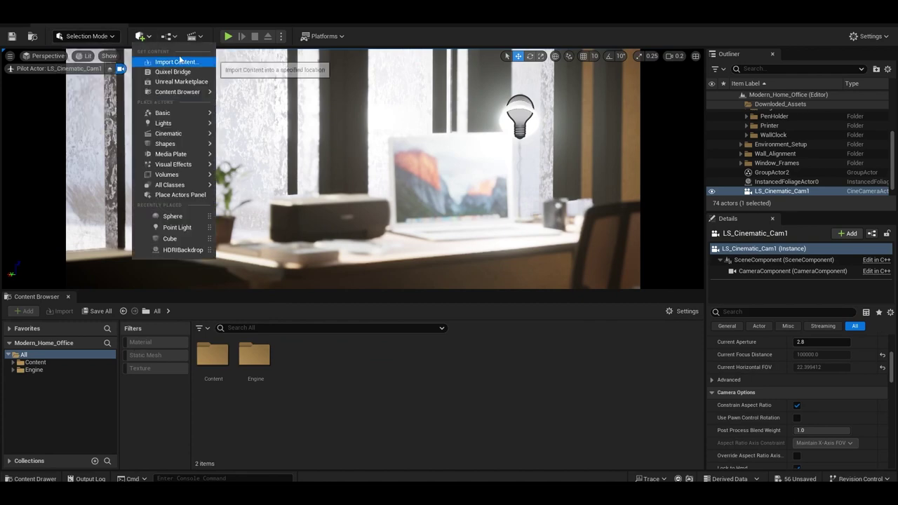
pyautogui.click(178, 61)
pyautogui.write('LS_Cinematic_Shots')
pyautogui.press('Return')
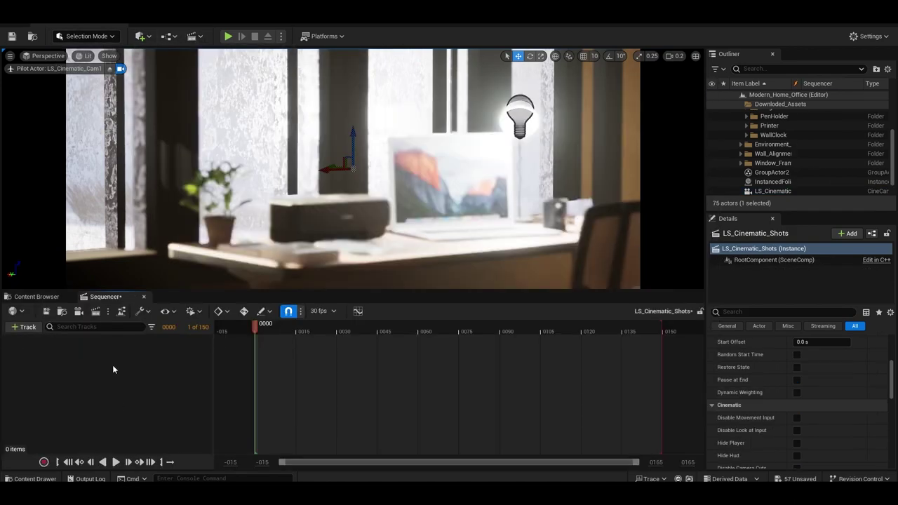
# - Add LS_Cinematic_Cam1 to the sequence, set it to 24 fps and pull focus onto the plant
pyautogui.click(25, 327)
pyautogui.moveTo(70, 172)
pyautogui.scroll(5, 235, 214)
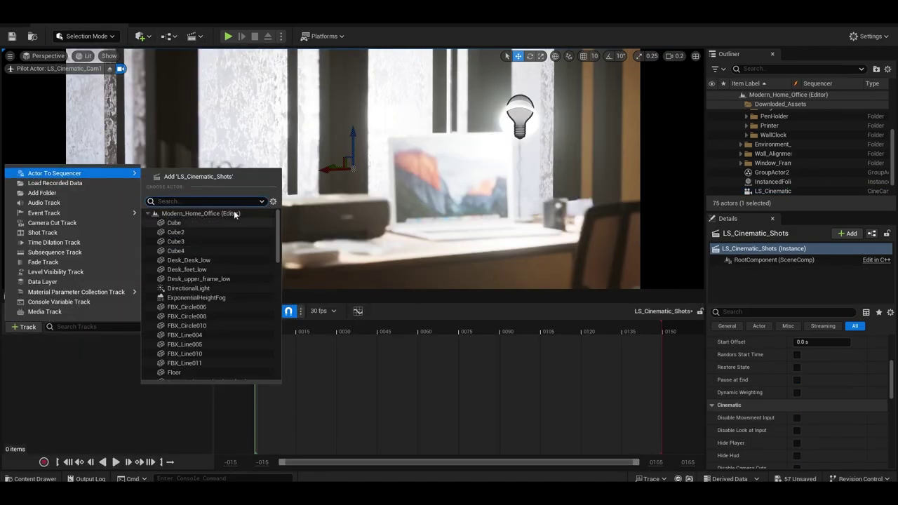
pyautogui.click(200, 356)
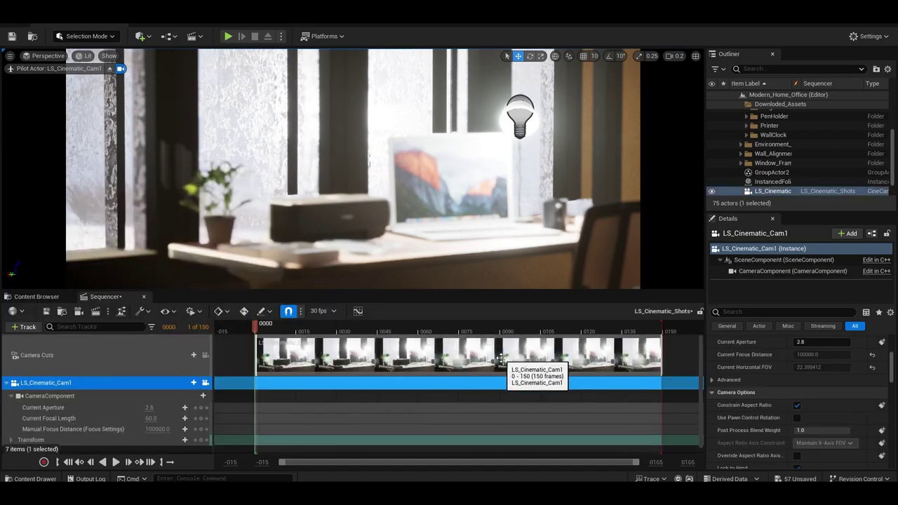
pyautogui.click(318, 310)
pyautogui.click(344, 141)
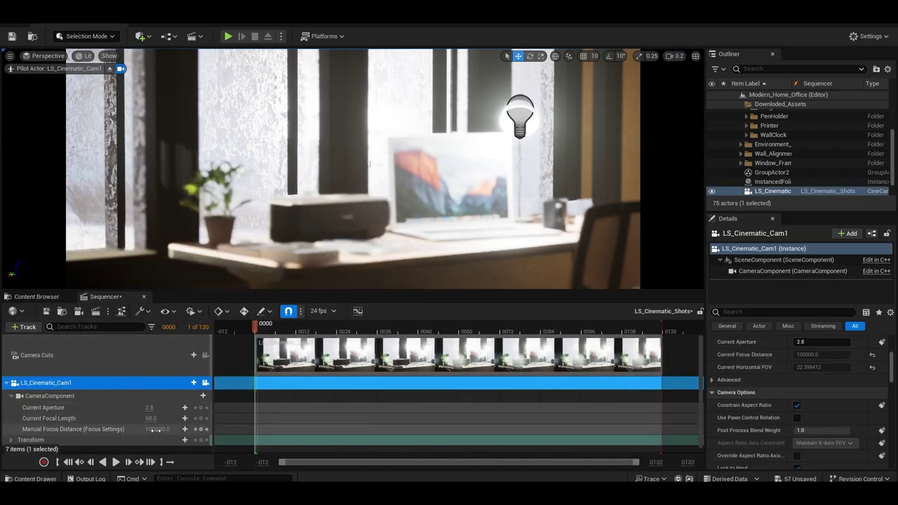
pyautogui.moveTo(161, 428); pyautogui.dragTo(140, 429)
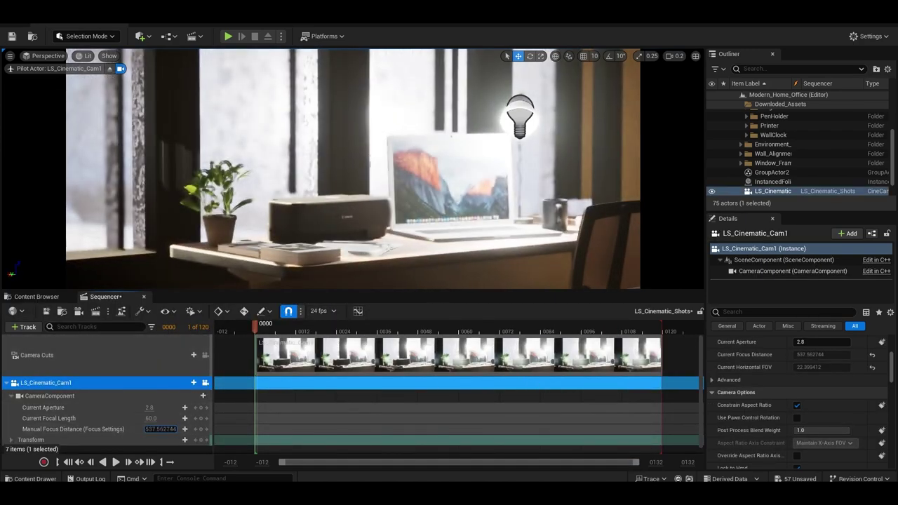
pyautogui.scroll(-1, 159, 428)
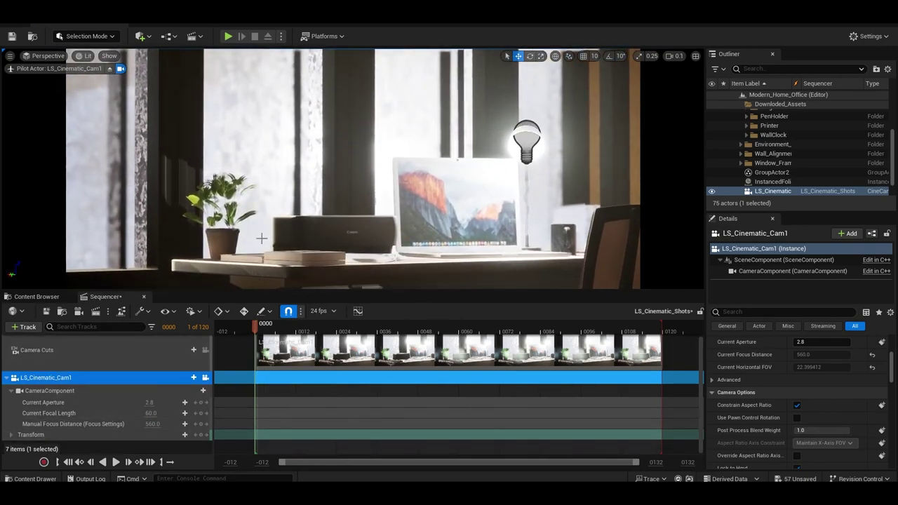
# - Key LS_Cinematic_Cam1's starting position and focus, then preview the shot to its last frame
pyautogui.click(607, 259)
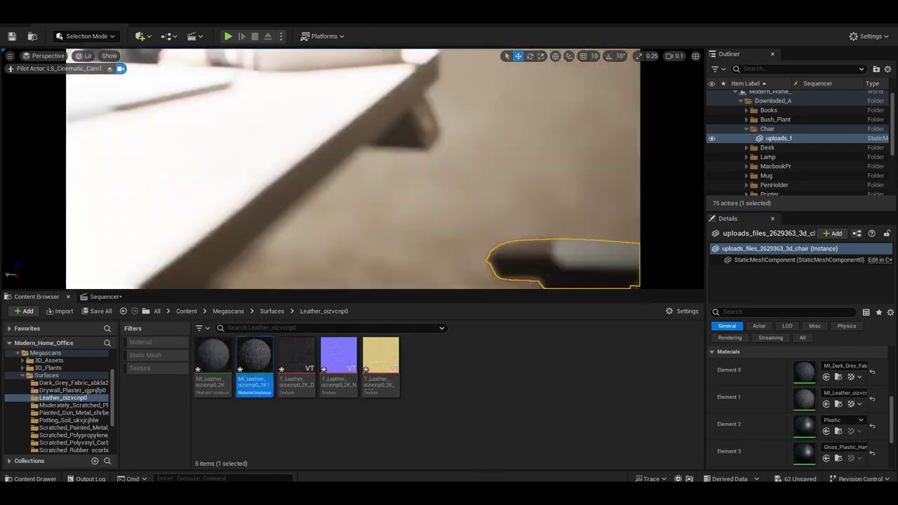
pyautogui.click(105, 296)
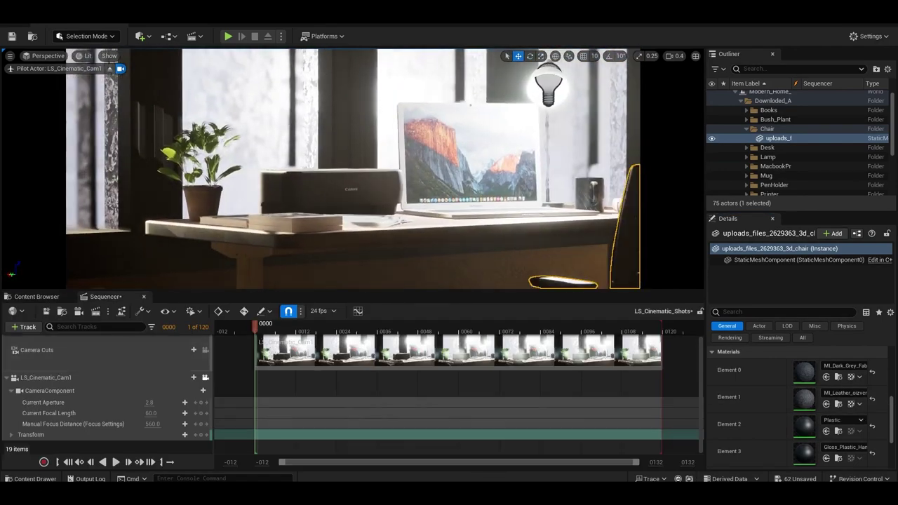
pyautogui.click(197, 435)
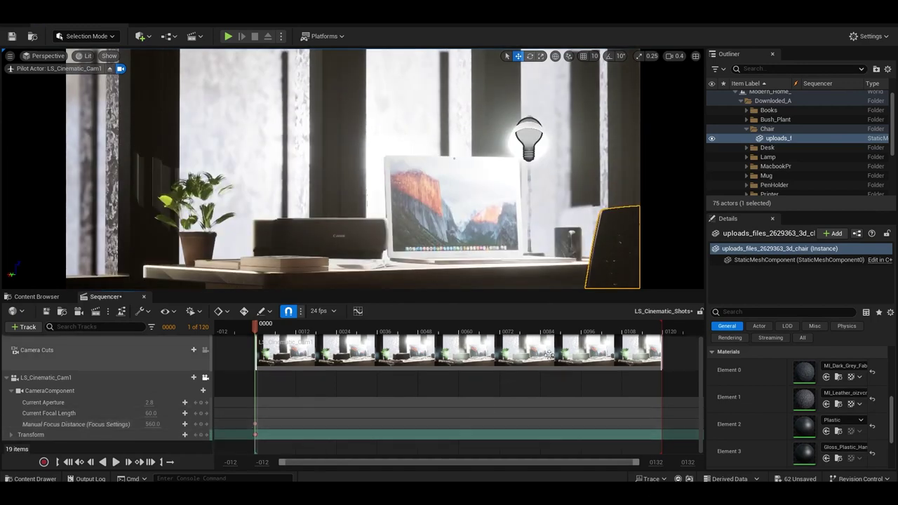
pyautogui.click(663, 330)
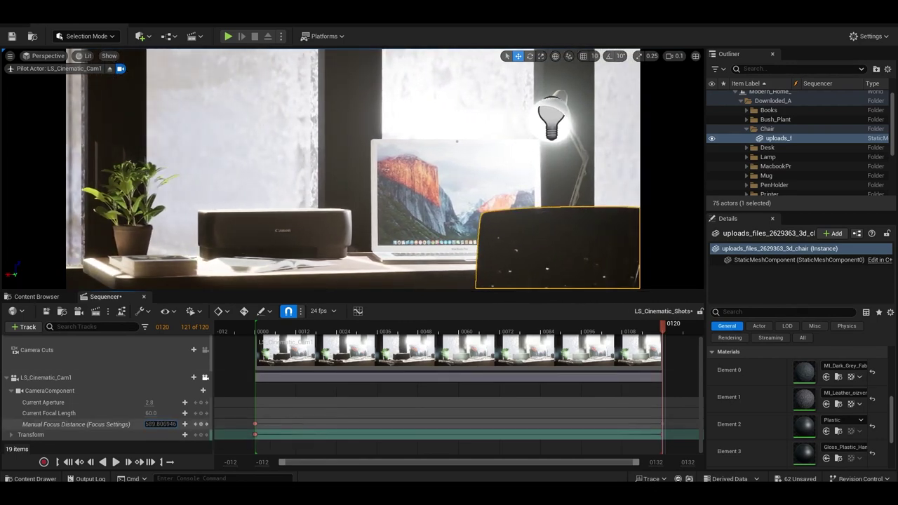
pyautogui.moveTo(428, 431); pyautogui.dragTo(542, 417)
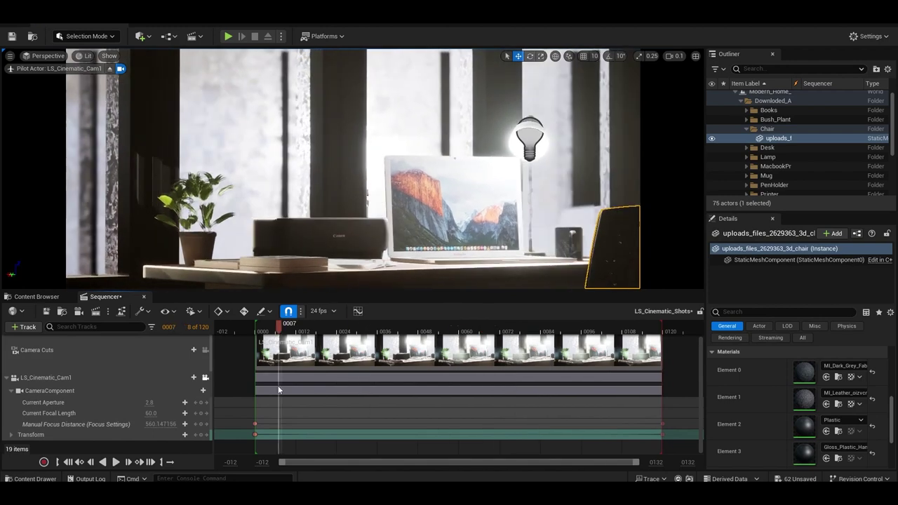
# - Drag the playback range end from frame 120 out to frame 240
pyautogui.click(6, 377)
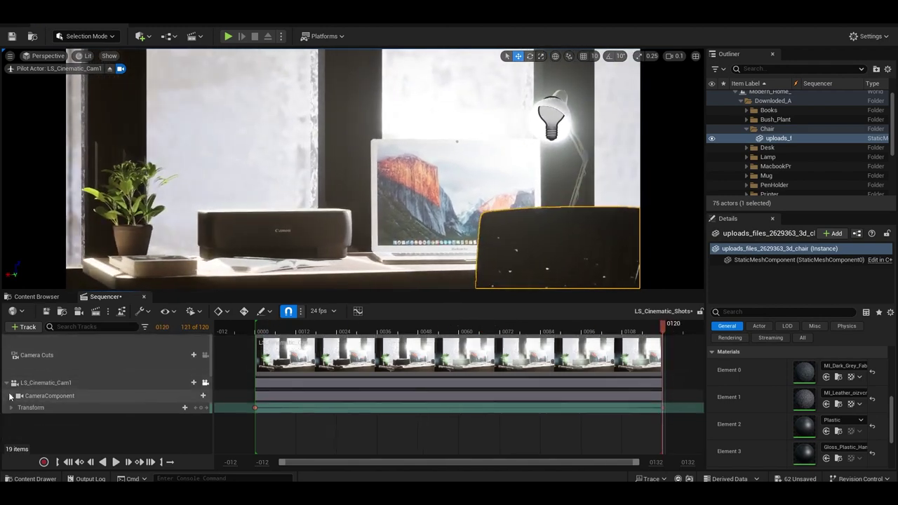
pyautogui.click(279, 328)
pyautogui.moveTo(282, 342); pyautogui.dragTo(256, 341)
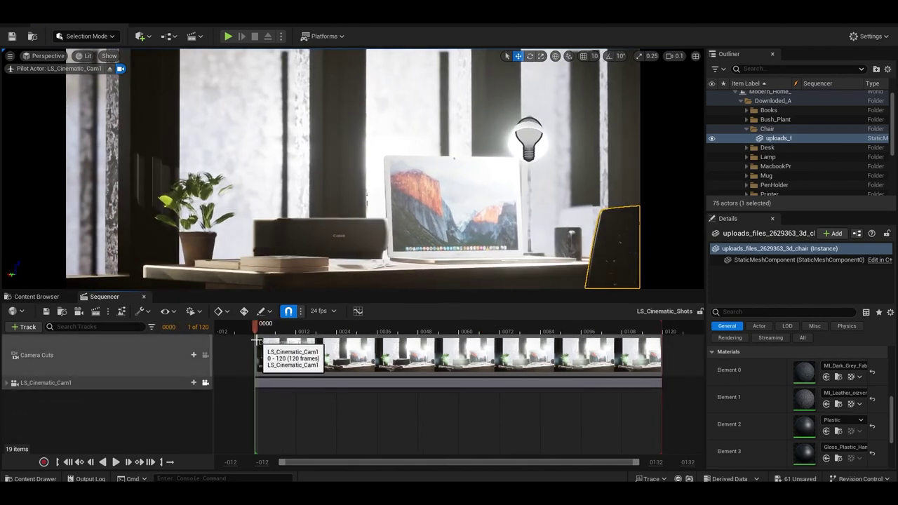
pyautogui.click(7, 382)
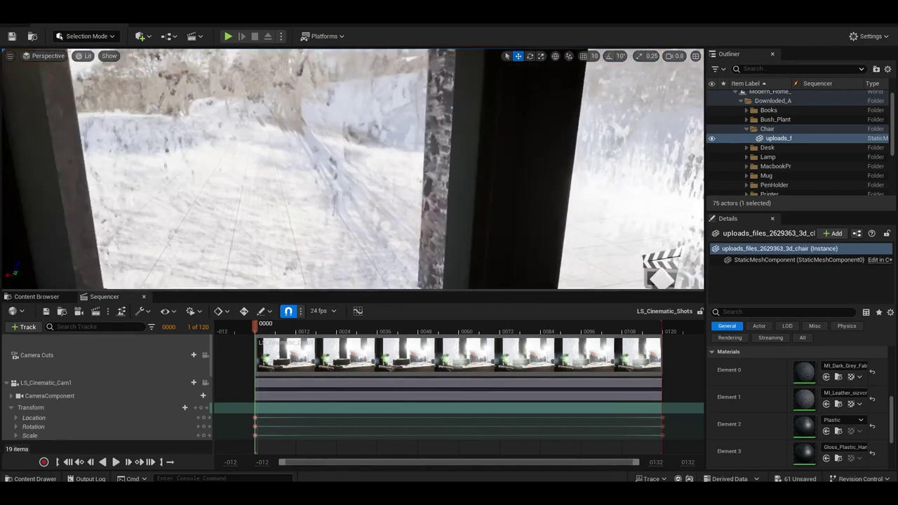
pyautogui.moveTo(656, 461); pyautogui.dragTo(673, 461)
pyautogui.click(474, 329)
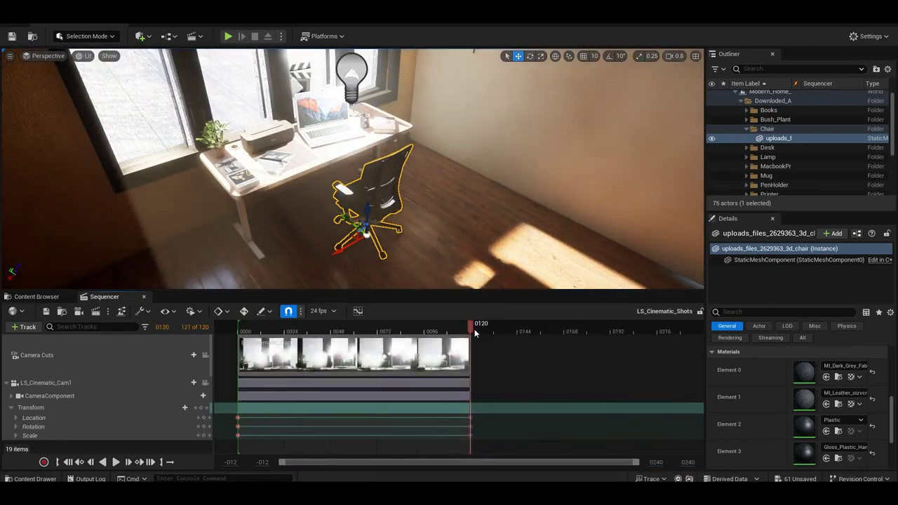
pyautogui.scroll(3, 377, 459)
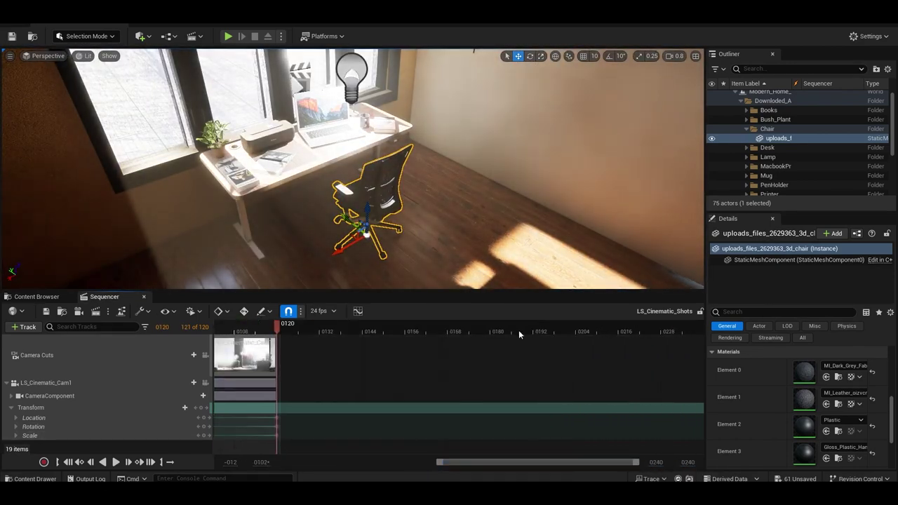
pyautogui.moveTo(236, 330); pyautogui.dragTo(384, 329)
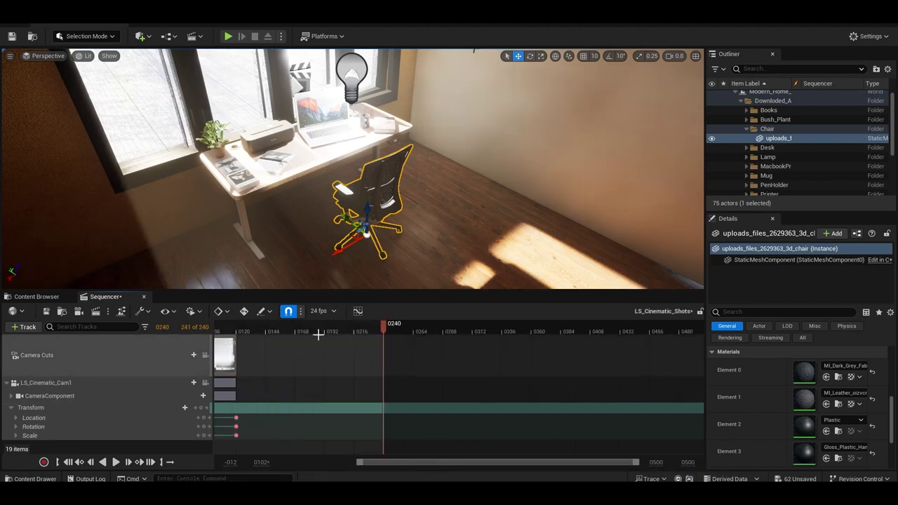
# - Place a new Cine Camera with a 2.39 crop and rename it LS_Cinematic_Cam2
pyautogui.click(140, 36)
pyautogui.moveTo(168, 133)
pyautogui.click(266, 149)
pyautogui.click(820, 411)
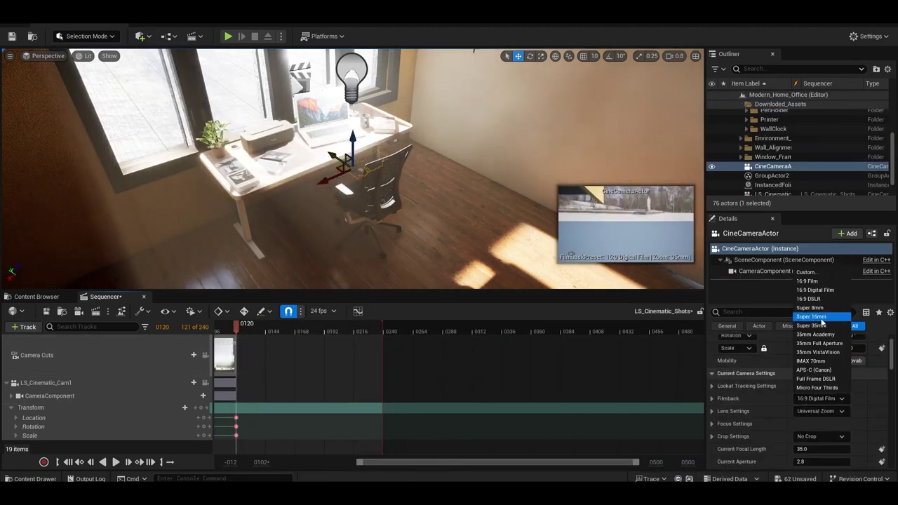
pyautogui.click(801, 416)
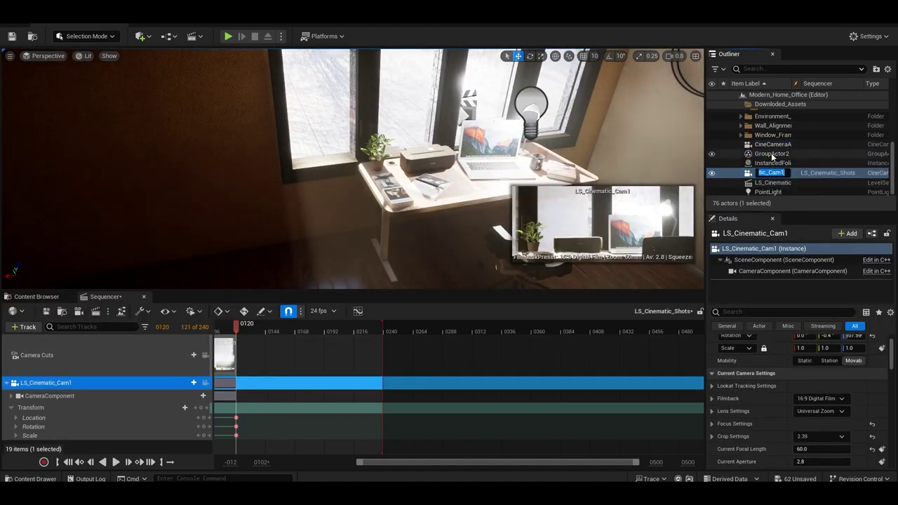
pyautogui.doubleClick(772, 145)
# - Add LS_Cinematic_Cam2 to the sequence, aim it at the desk and adjust its focus distance
pyautogui.click(24, 327)
pyautogui.moveTo(57, 174)
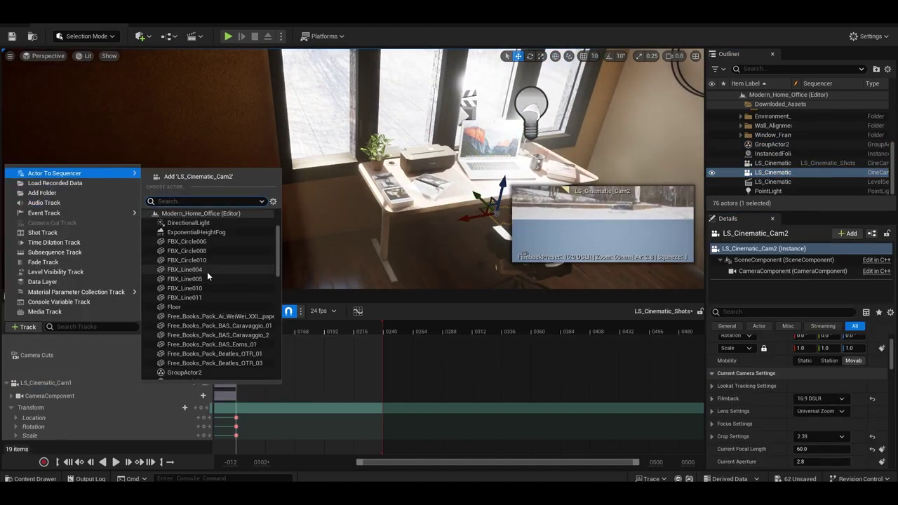
pyautogui.click(225, 267)
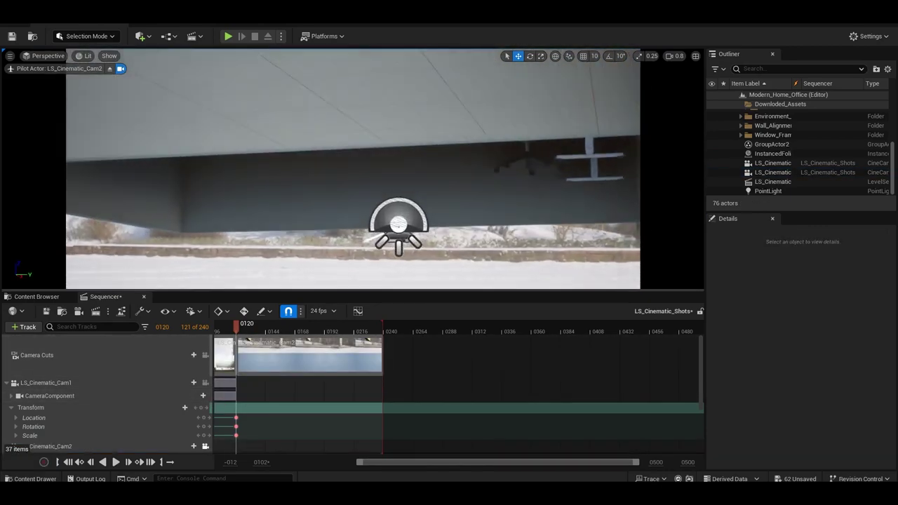
pyautogui.moveTo(351, 169)
pyautogui.mouseDown(button='right')
pyautogui.moveTo(309, 151)
pyautogui.moveTo(309, 140)
pyautogui.mouseUp(button='right')
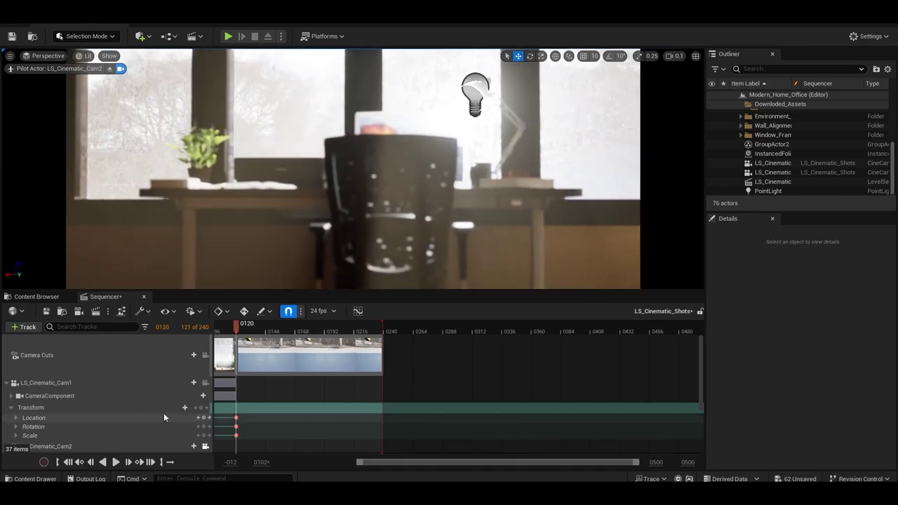
pyautogui.scroll(-2, 105, 420)
pyautogui.moveTo(159, 424); pyautogui.dragTo(169, 424)
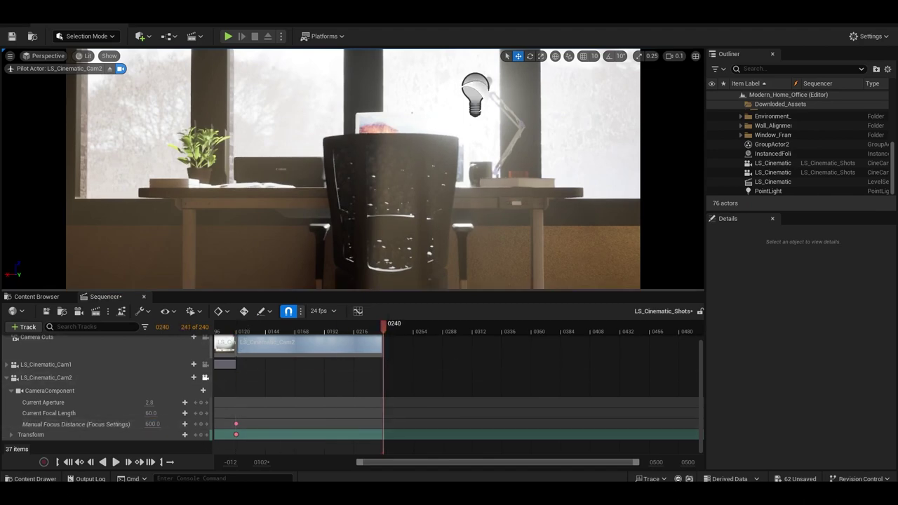
pyautogui.moveTo(351, 169); pyautogui.dragTo(351, 176, button='right')
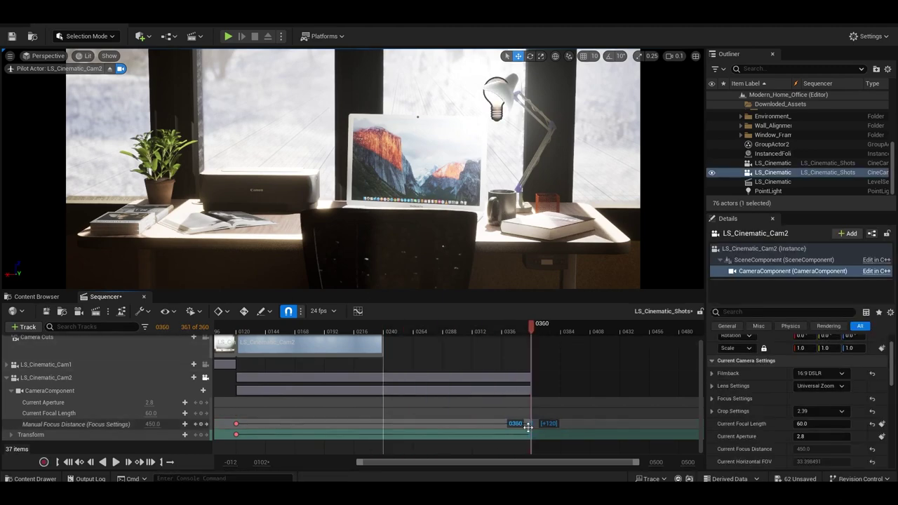
# - Extend the second camera's shot to frame 360 and preview it
pyautogui.moveTo(383, 344); pyautogui.dragTo(455, 353)
pyautogui.moveTo(516, 367); pyautogui.dragTo(530, 443)
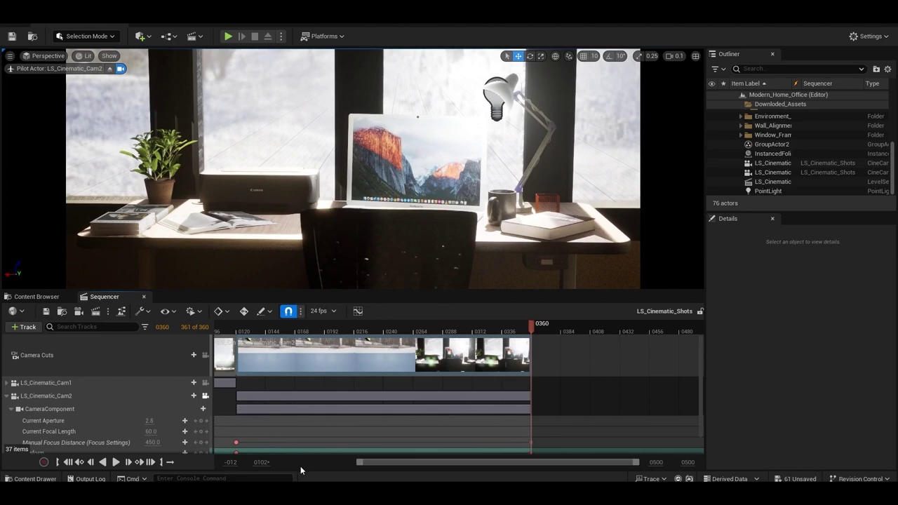
pyautogui.click(301, 466)
pyautogui.moveTo(671, 326)
pyautogui.mouseDown()
pyautogui.moveTo(381, 358)
pyautogui.moveTo(663, 409)
pyautogui.mouseUp()
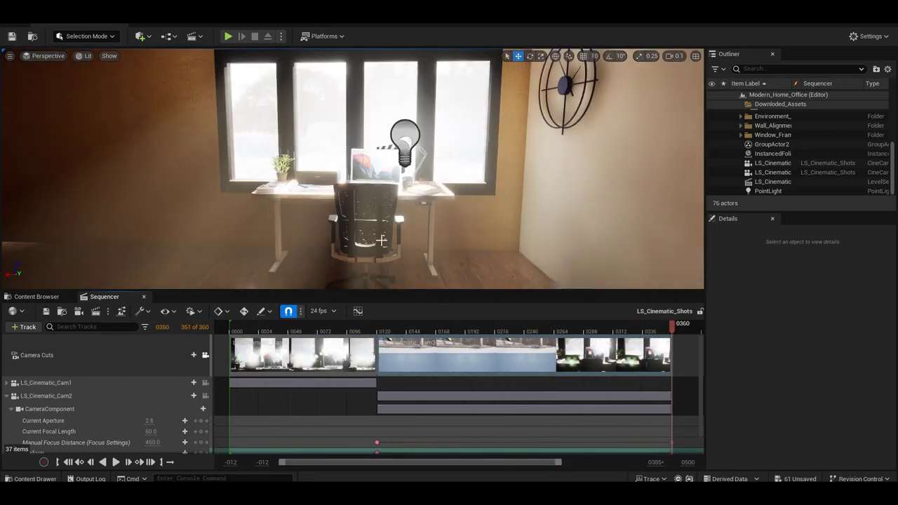
pyautogui.moveTo(561, 461); pyautogui.dragTo(638, 462)
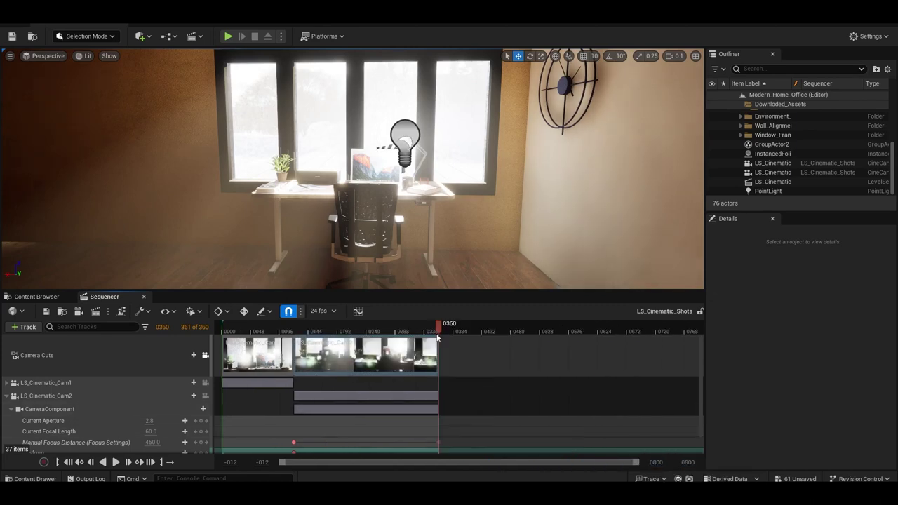
pyautogui.click(771, 173)
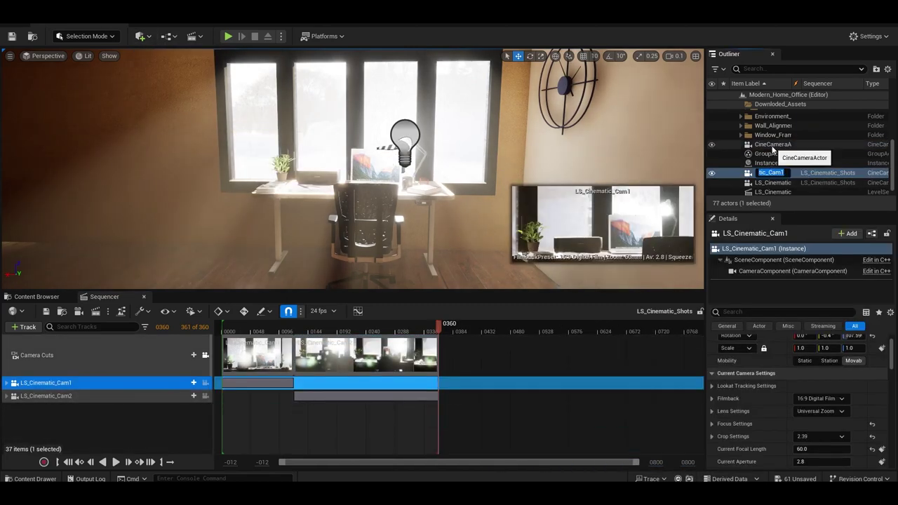
# - Rename the new camera LS_Cinematic_Cam3 and add it to the sequence as a track
pyautogui.doubleClick(779, 144)
pyautogui.hotkey('ctrl', 'v')
pyautogui.click(22, 327)
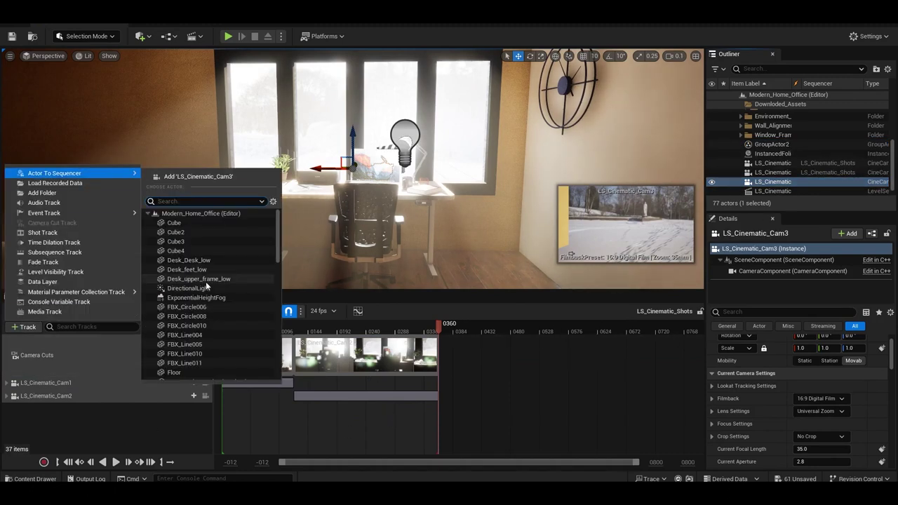
pyautogui.click(210, 238)
# - At frame 480, give the third camera a 2.39 crop and a 50 mm focal length
pyautogui.moveTo(652, 466)
pyautogui.mouseDown()
pyautogui.moveTo(641, 462)
pyautogui.moveTo(661, 461)
pyautogui.mouseUp()
pyautogui.click(659, 461)
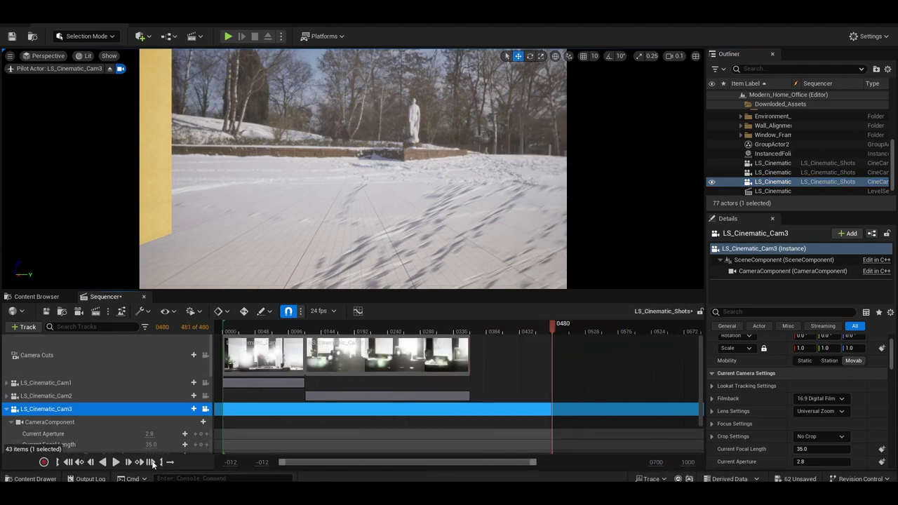
pyautogui.click(833, 397)
pyautogui.click(826, 436)
pyautogui.click(801, 416)
pyautogui.click(825, 448)
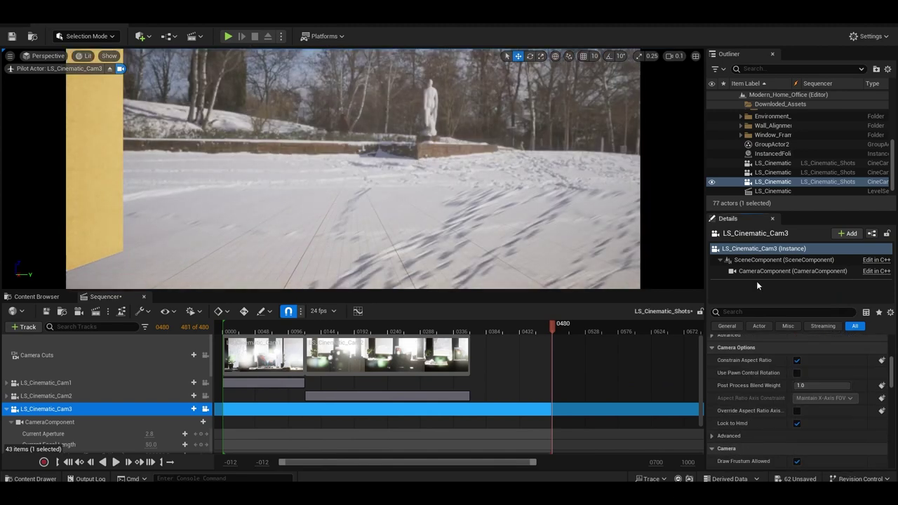
# - Add a camera cut to LS_Cinematic_Cam3 starting at frame 360
pyautogui.click(205, 408)
pyautogui.moveTo(473, 325); pyautogui.dragTo(470, 325)
pyautogui.click(23, 327)
pyautogui.moveTo(54, 173)
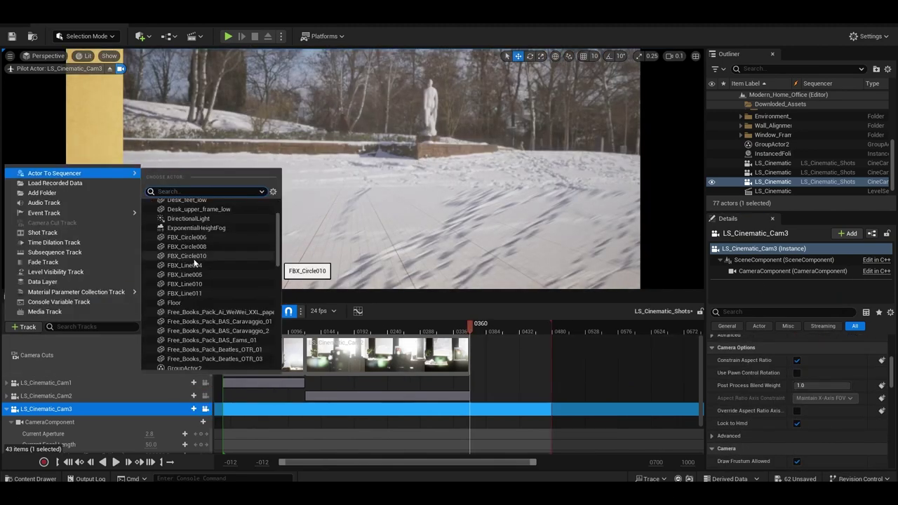
pyautogui.scroll(-5, 218, 319)
pyautogui.scroll(2, 213, 287)
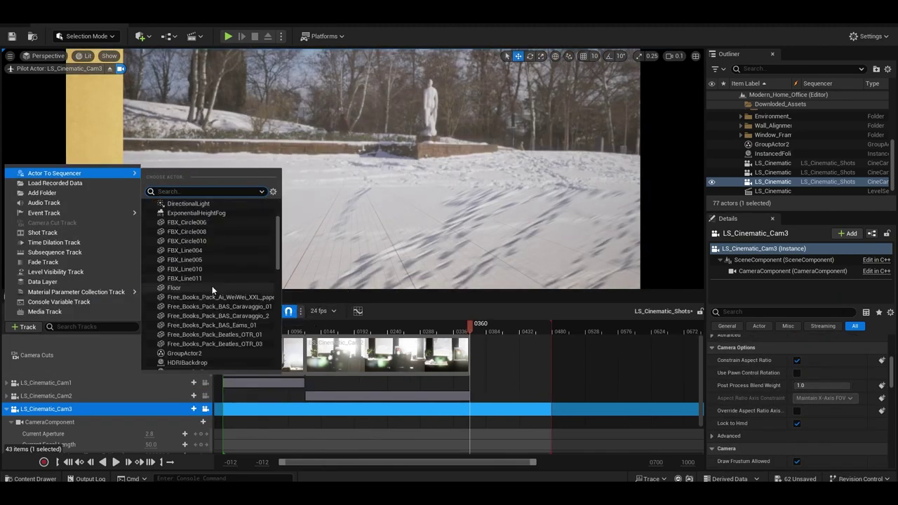
pyautogui.scroll(2, 213, 286)
pyautogui.press('Escape')
pyautogui.click(205, 355)
pyautogui.click(218, 408)
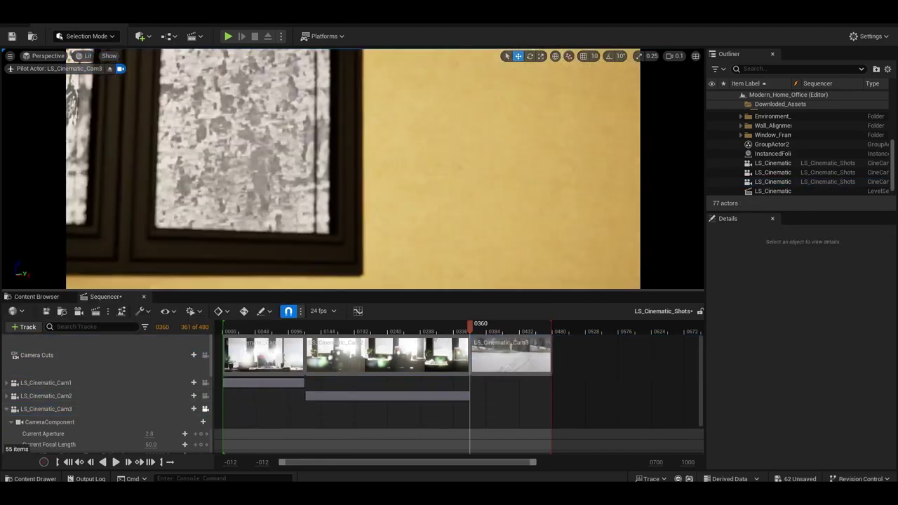
# - Pilot the third camera to frame a close shot of the desk
pyautogui.moveTo(351, 168); pyautogui.dragTo(365, 176, button='right')
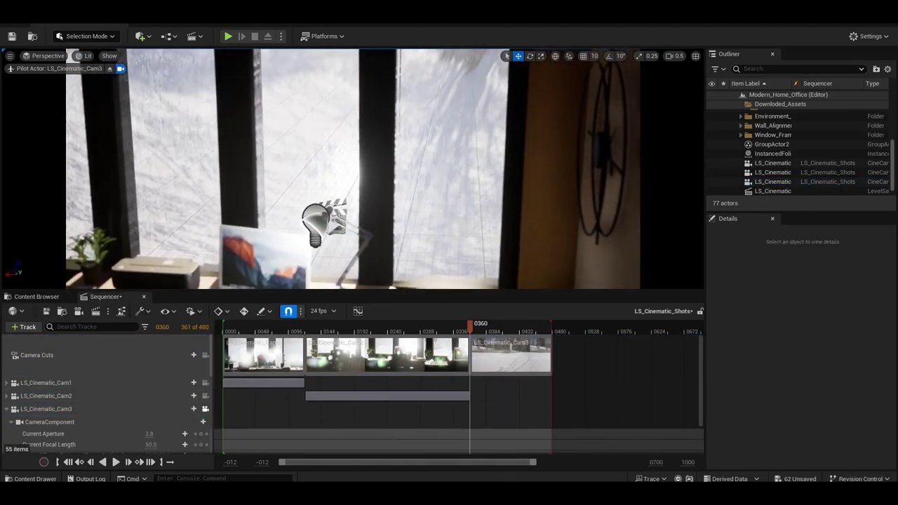
pyautogui.press('s')
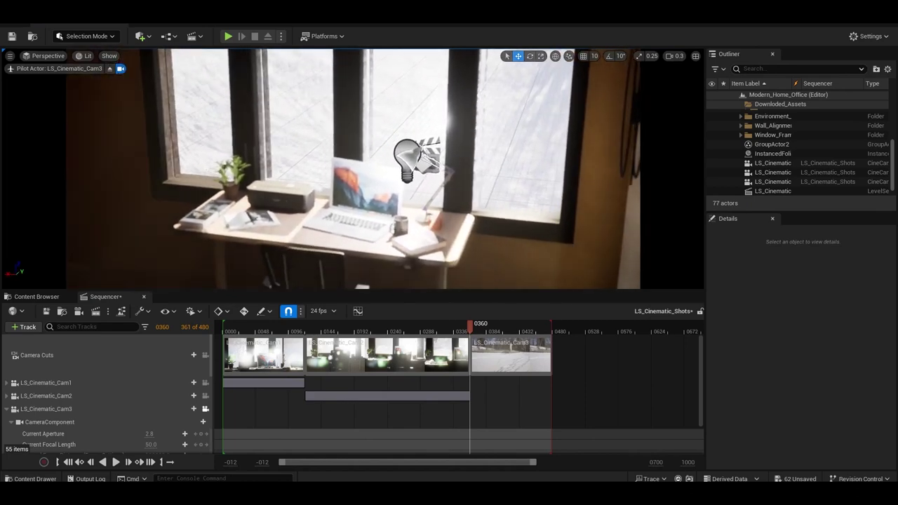
pyautogui.scroll(-2, 182, 429)
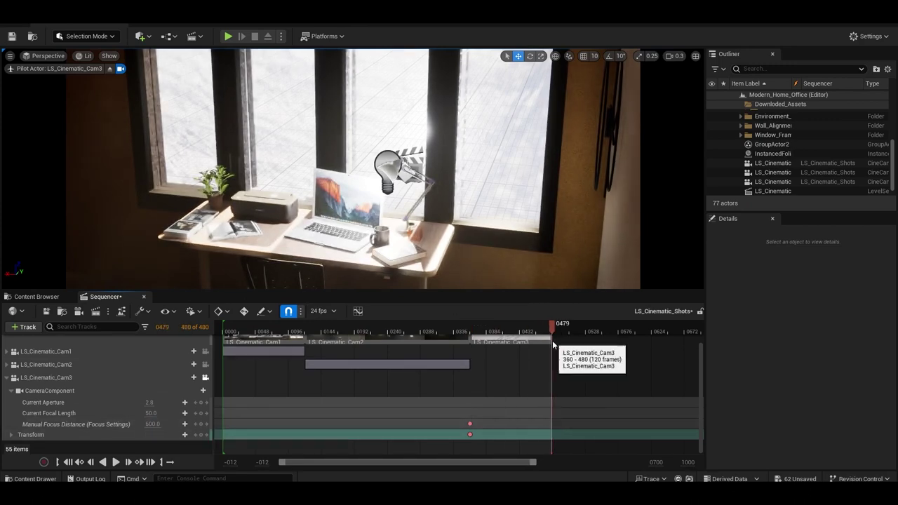
# - Extend playback to frame 600, preview the focus pull and shot-two-to-three cut, and save
pyautogui.press('Left')
pyautogui.press('Left')
pyautogui.press('Left')
pyautogui.press('Left')
pyautogui.press('Left')
pyautogui.press('Left')
pyautogui.press(']')
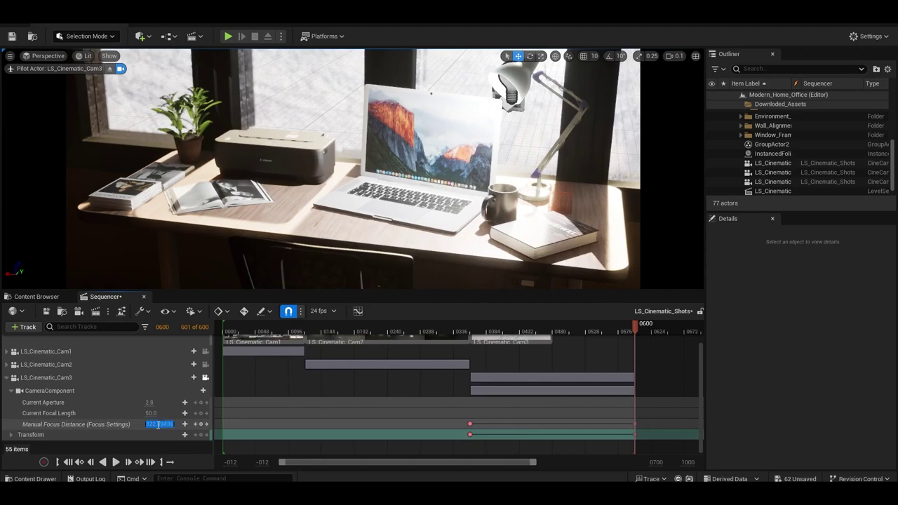
pyautogui.moveTo(633, 357)
pyautogui.mouseDown(button='middle')
pyautogui.moveTo(476, 355)
pyautogui.moveTo(591, 367)
pyautogui.moveTo(635, 361)
pyautogui.mouseUp(button='middle')
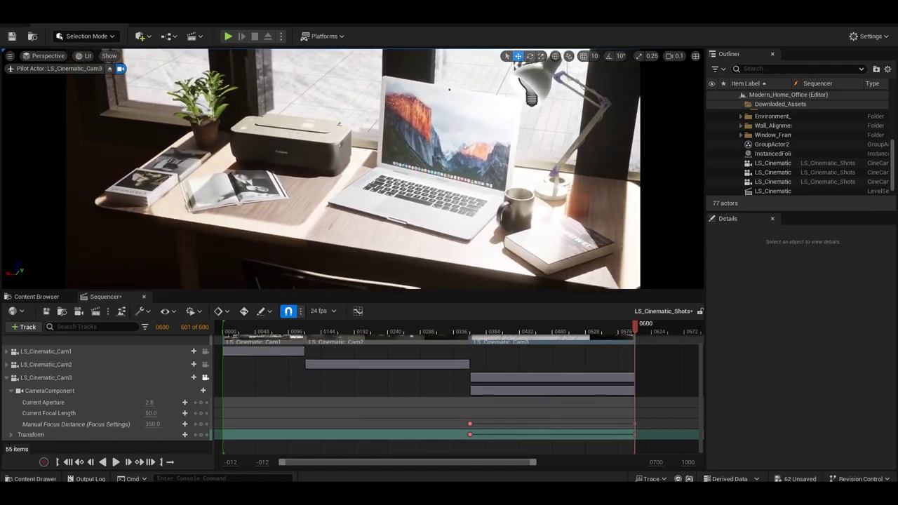
pyautogui.moveTo(601, 342)
pyautogui.mouseDown(button='middle')
pyautogui.moveTo(471, 350)
pyautogui.moveTo(634, 351)
pyautogui.mouseUp(button='middle')
pyautogui.hotkey('ctrl', 's')
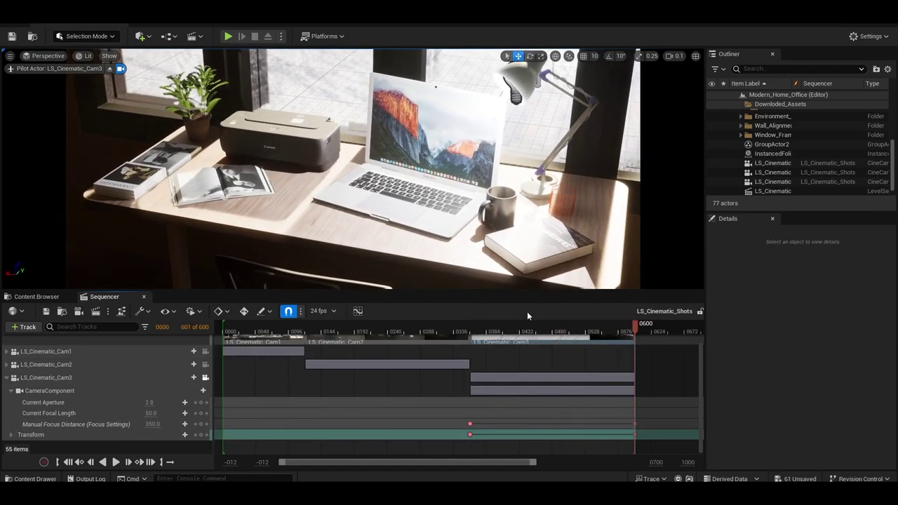
# - Select all three cinematic cameras together in the outliner
pyautogui.click(7, 377)
pyautogui.click(772, 162)
pyautogui.keyDown('shift'); pyautogui.click(772, 181); pyautogui.keyUp('shift')
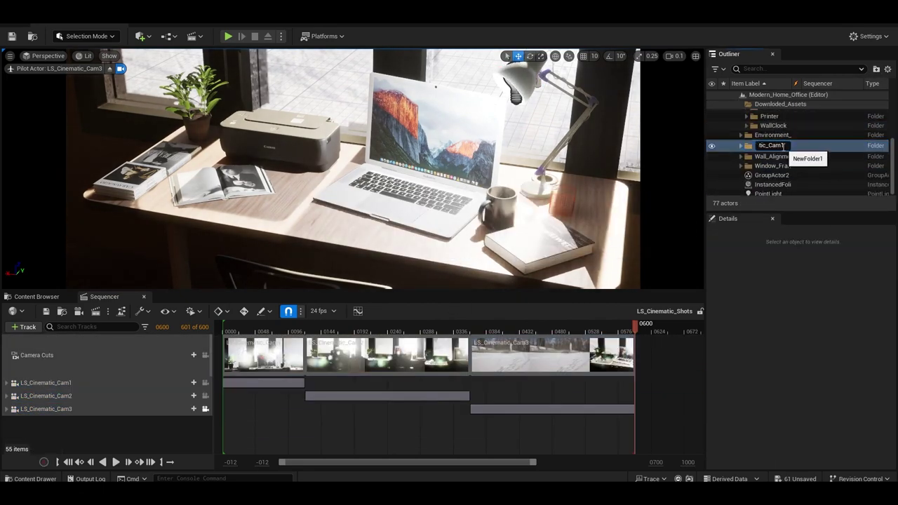
# - Queue the sequence in Movie Render Queue, add EXR and anti-aliasing settings, and check the 1920×1080 output
pyautogui.click(105, 314)
pyautogui.click(323, 156)
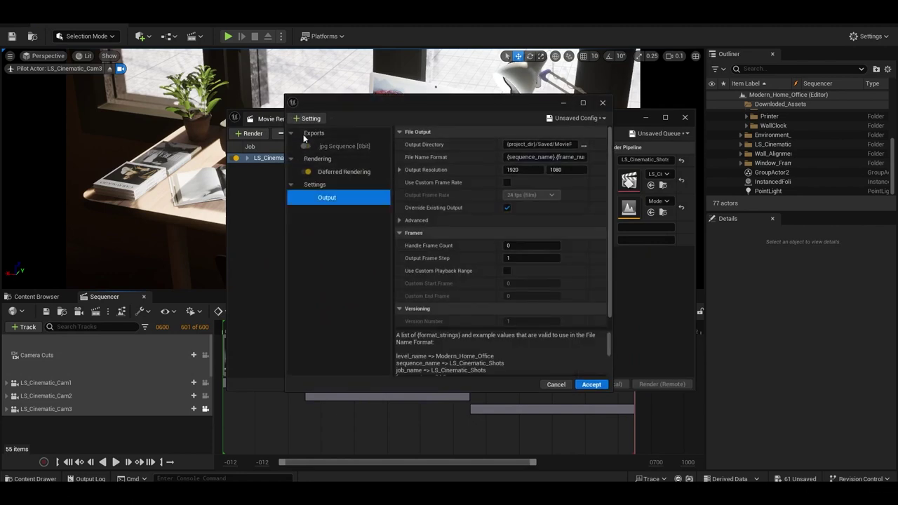
pyautogui.click(309, 118)
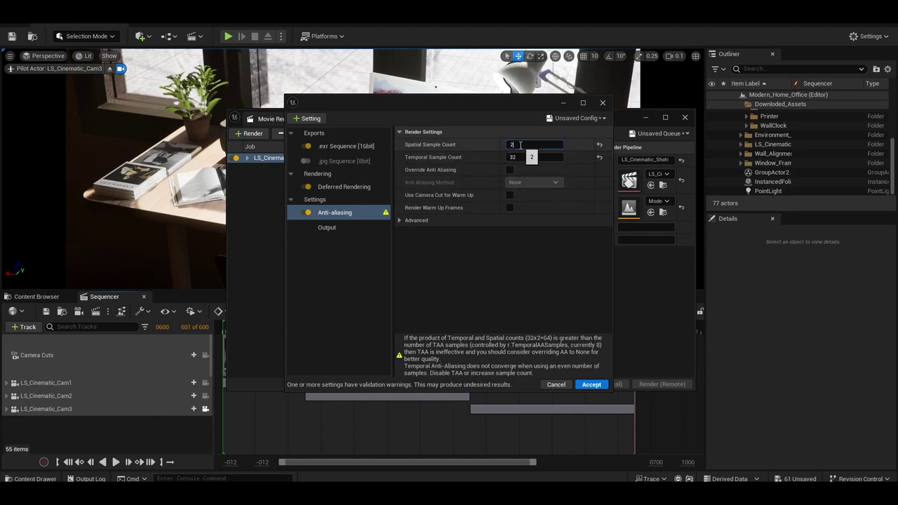
pyautogui.click(357, 226)
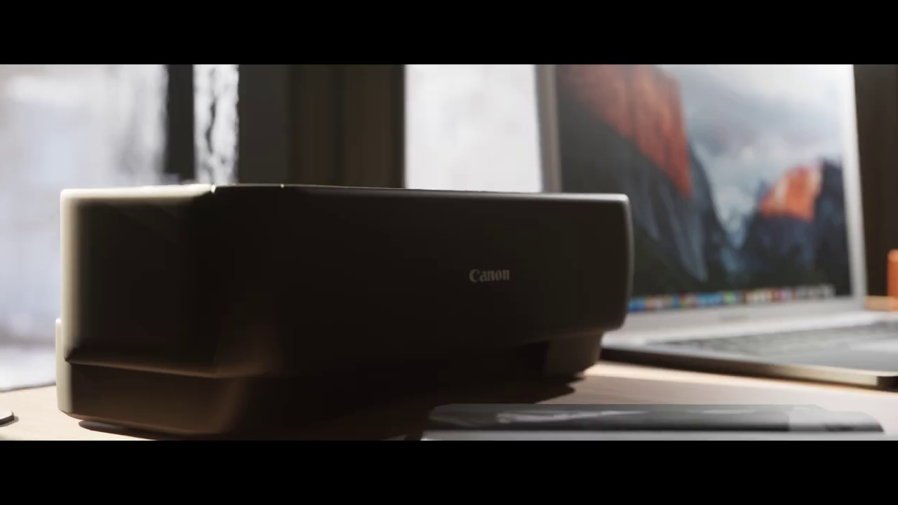